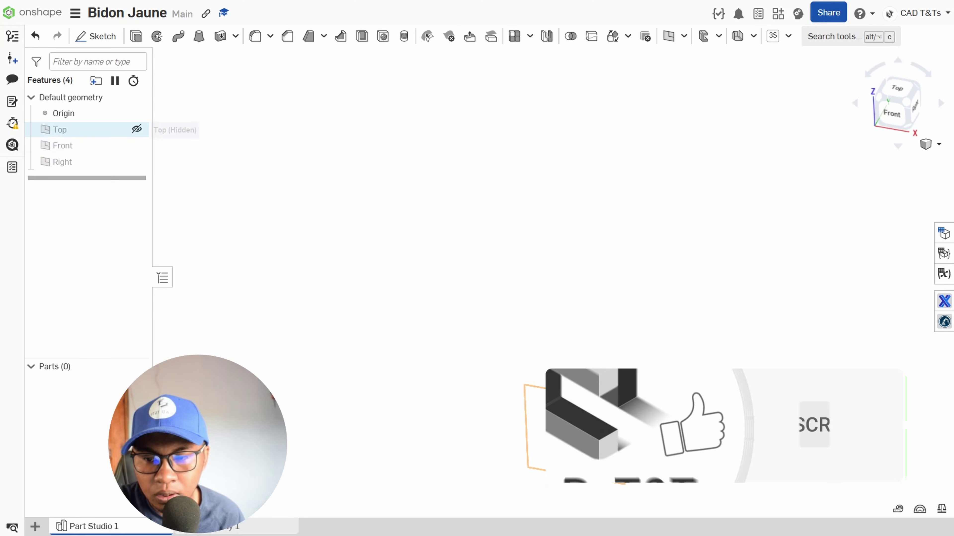
- Start a sketch on the Top plane and draw a centre-point rectangle from the origin, about 307 mm high
left_click(63, 130)
left_click(104, 42)
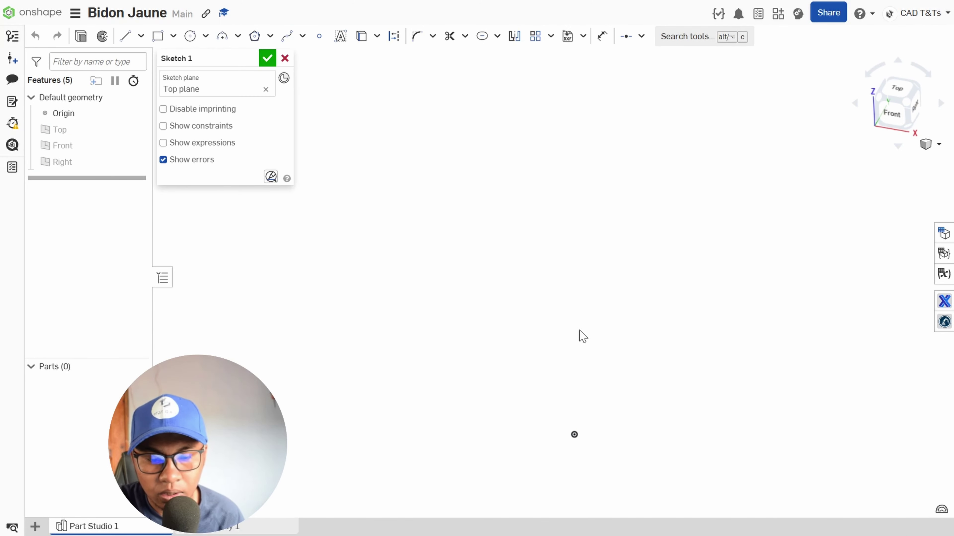
key("g")
left_click(554, 291)
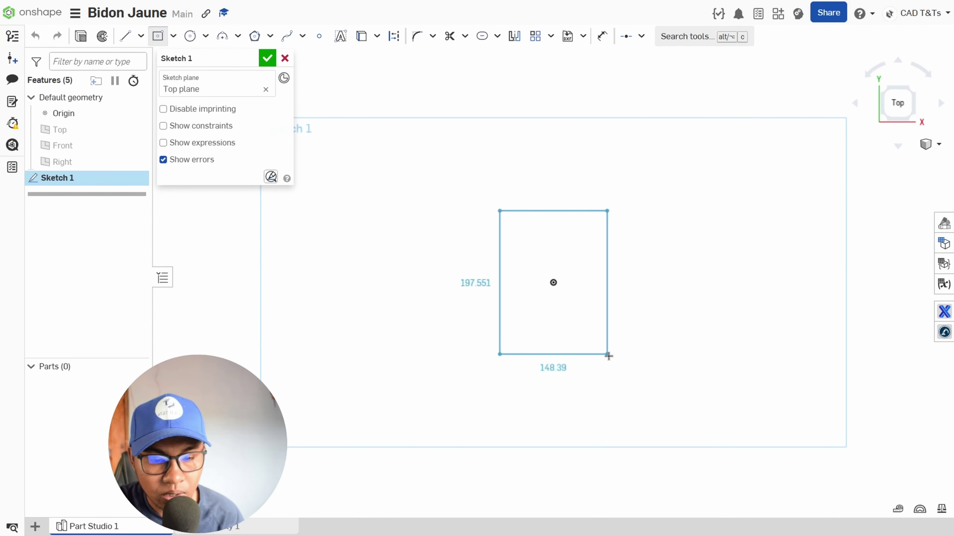
left_click(636, 387)
- Set the rectangle's width to 240 mm and its height to 280 mm, and finish the sketch
type("240")
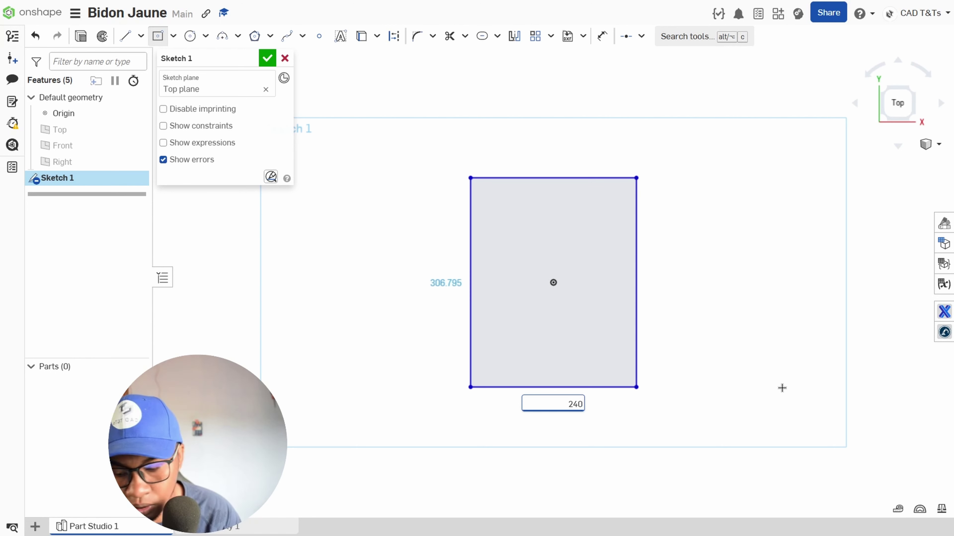
key("Return")
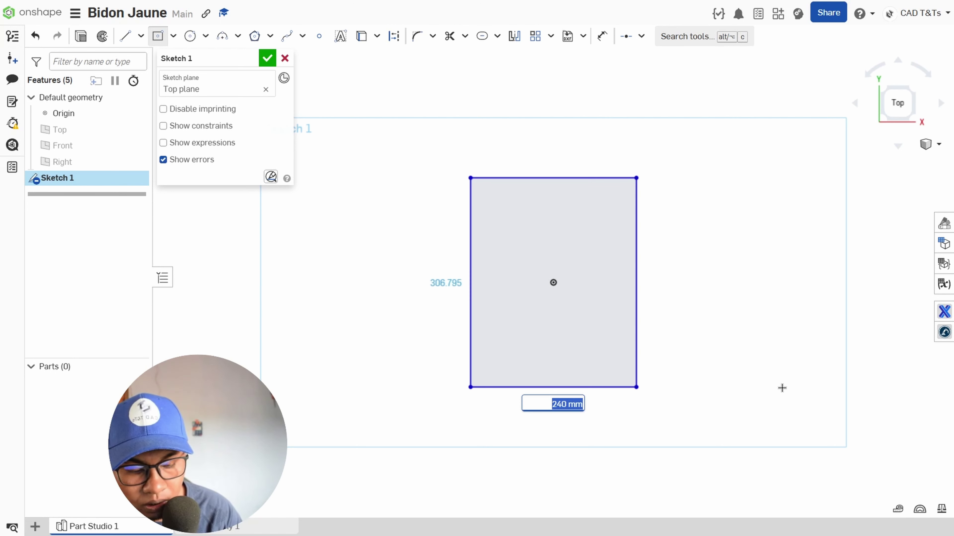
key("Tab")
type("28")
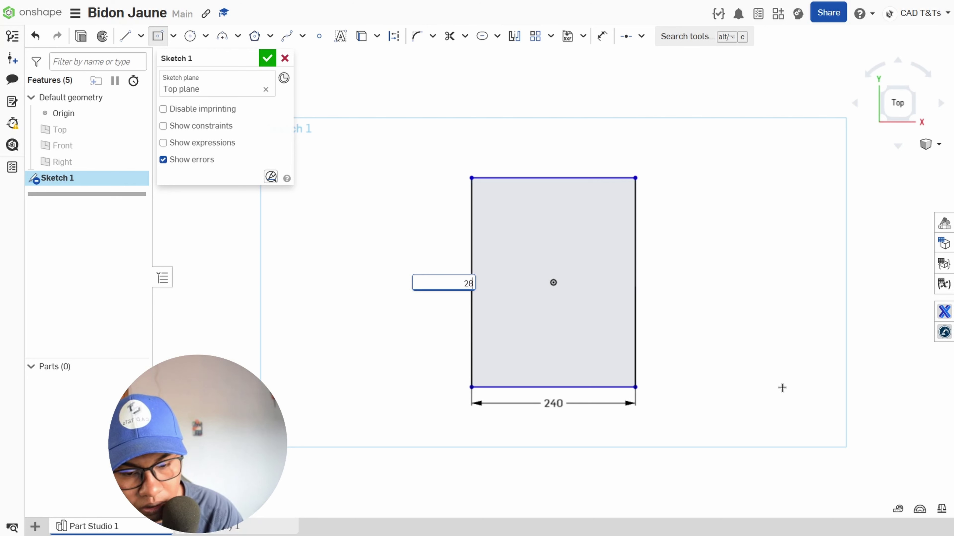
type("0")
key("Return")
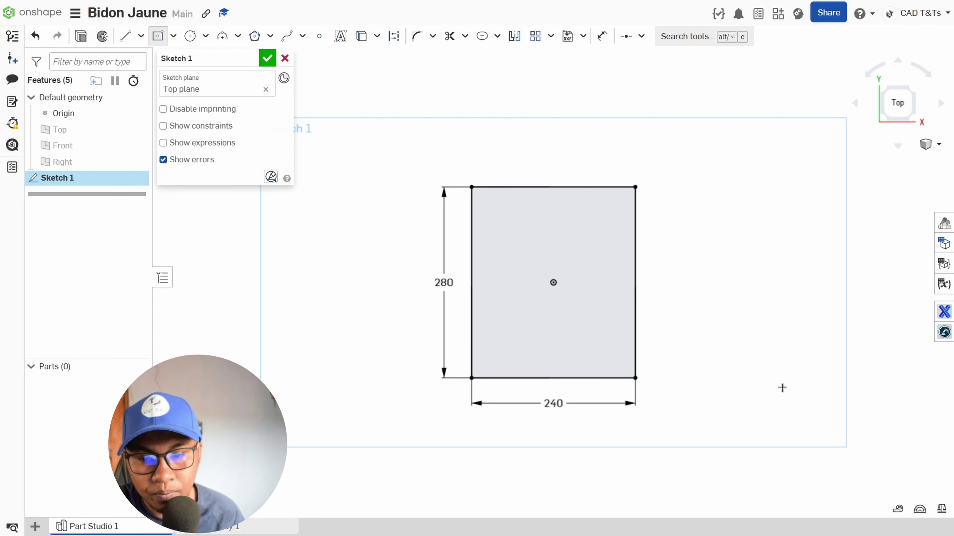
left_click(268, 59)
- Extrude the rectangle as a new solid to a depth of 380 mm
left_click(136, 37)
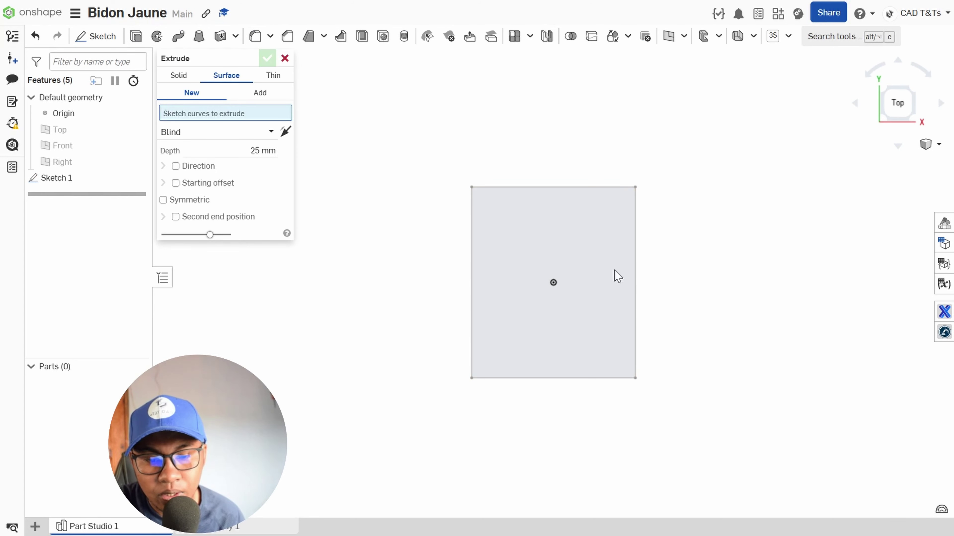
left_click(182, 78)
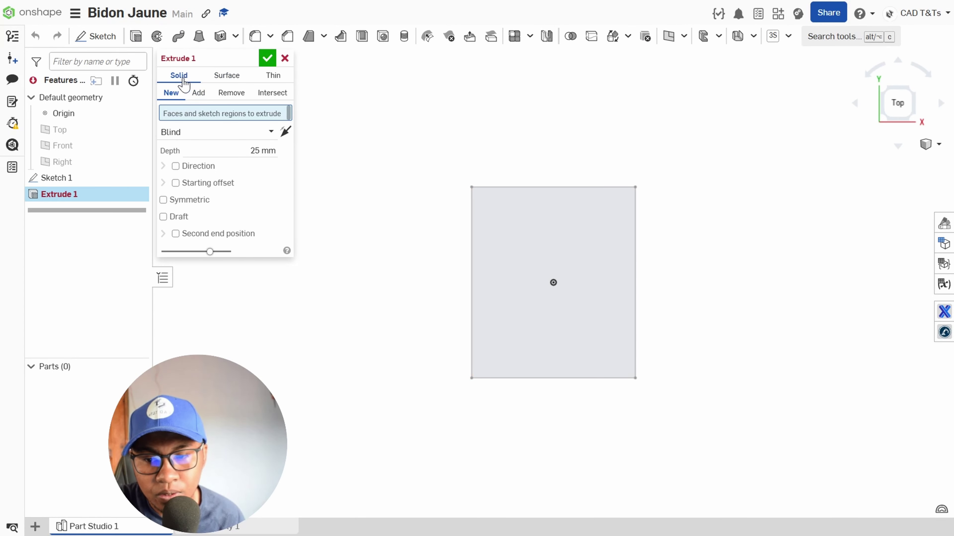
left_click(562, 237)
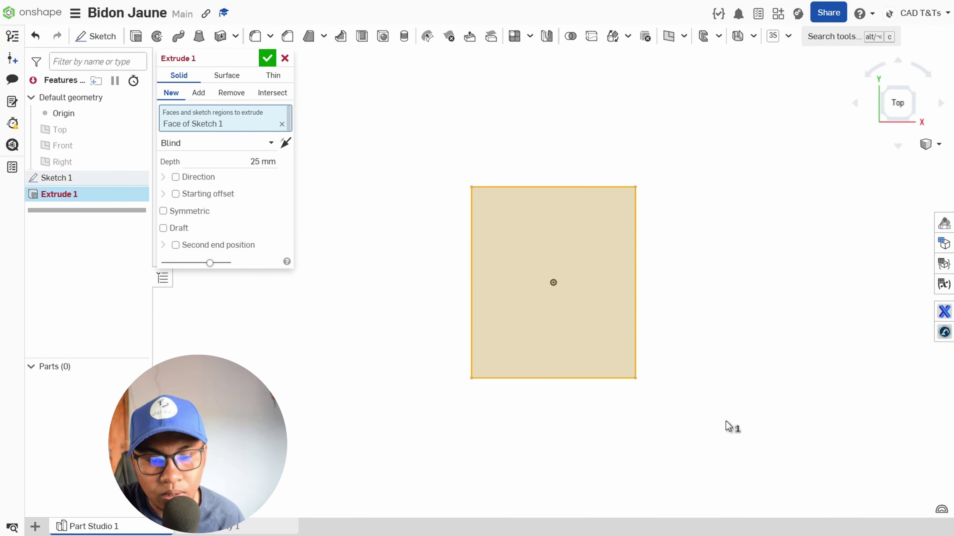
mouse_move(725, 426)
right_mouse_down()
mouse_move(728, 375)
mouse_move(713, 390)
right_mouse_up()
left_click(252, 161)
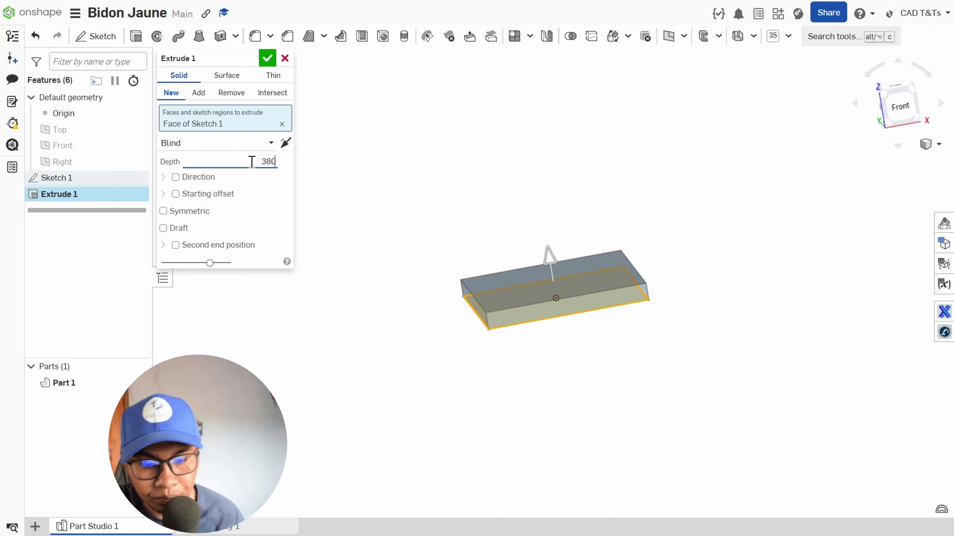
type("380")
left_click(267, 58)
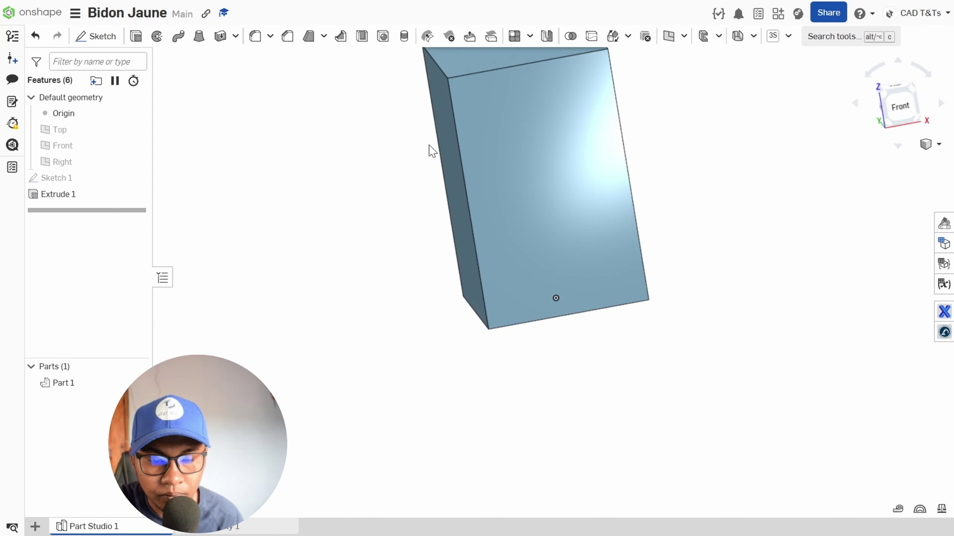
- Start a fillet with a 20 mm radius on the block's front, top and right faces
scroll(369, 250, "down", 3)
right_click_drag(626, 244, 580, 255)
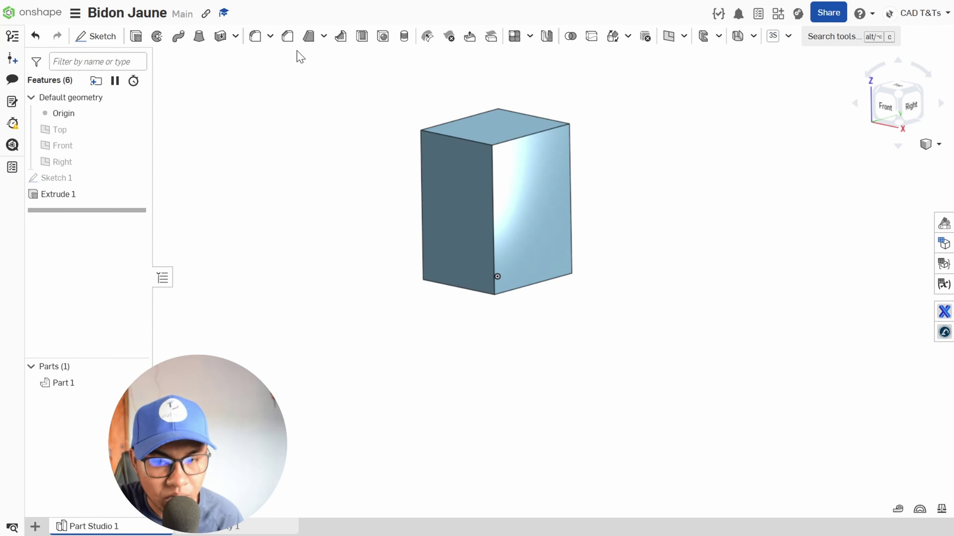
left_click(257, 37)
left_click(246, 166)
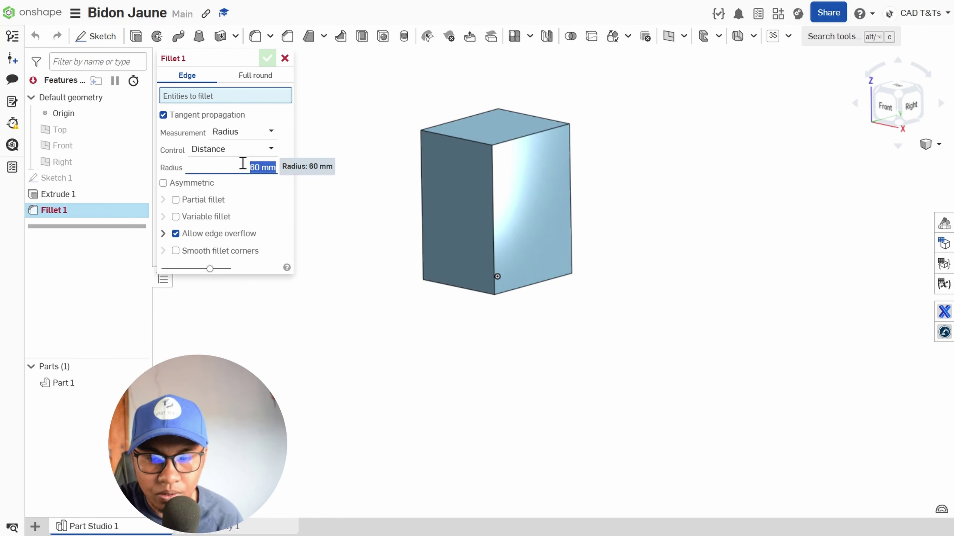
type("20")
key("Return")
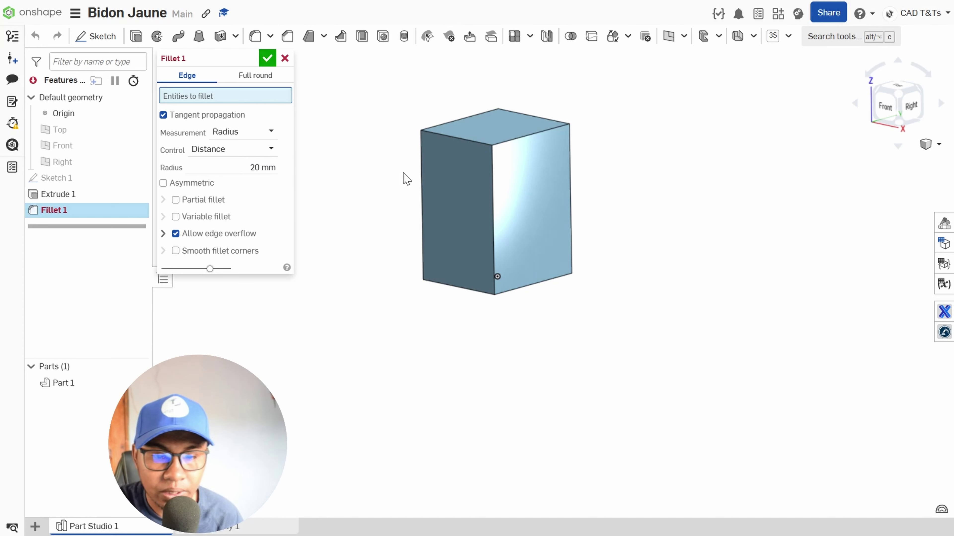
left_click(452, 190)
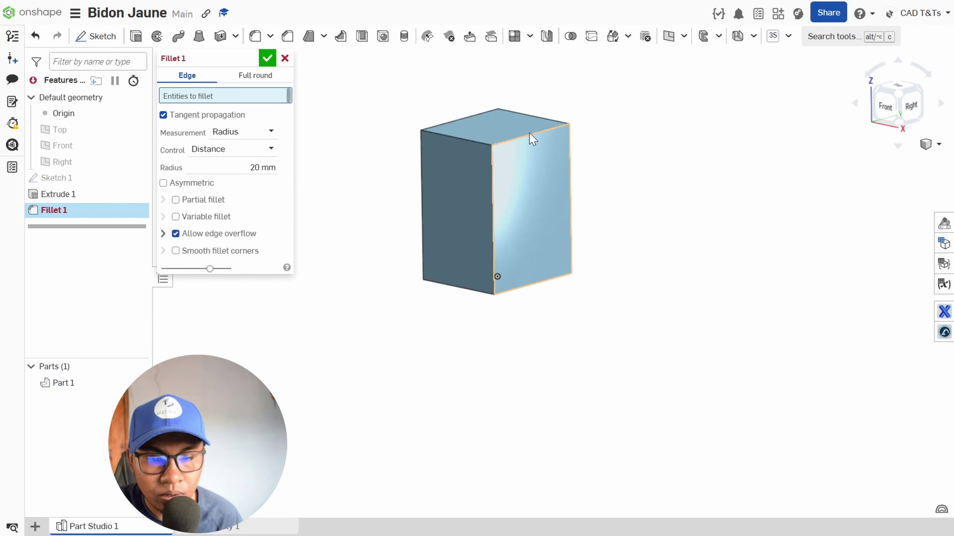
left_click(505, 130)
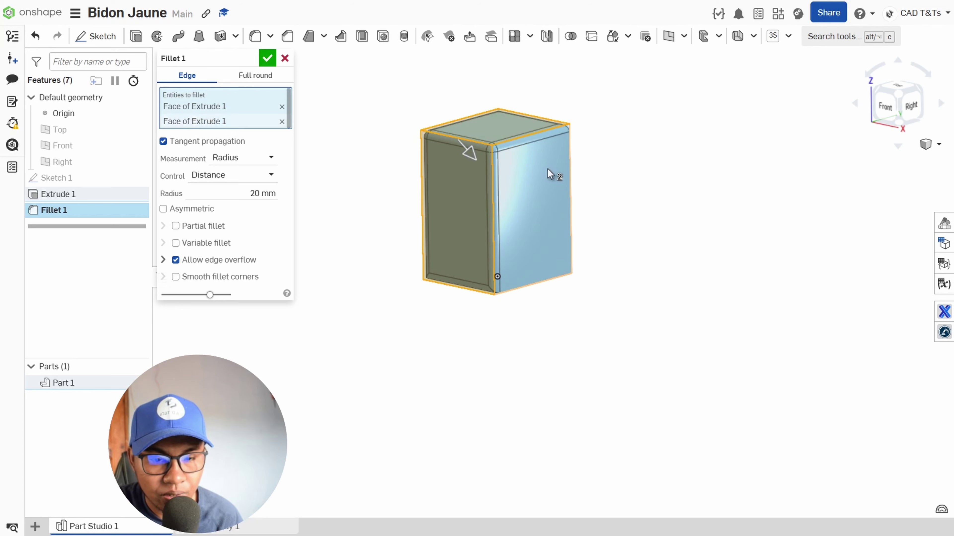
left_click(548, 168)
- Add the block's bottom and back faces to the fillet so every edge is rounded, and apply it
right_click_drag(540, 235, 468, 247)
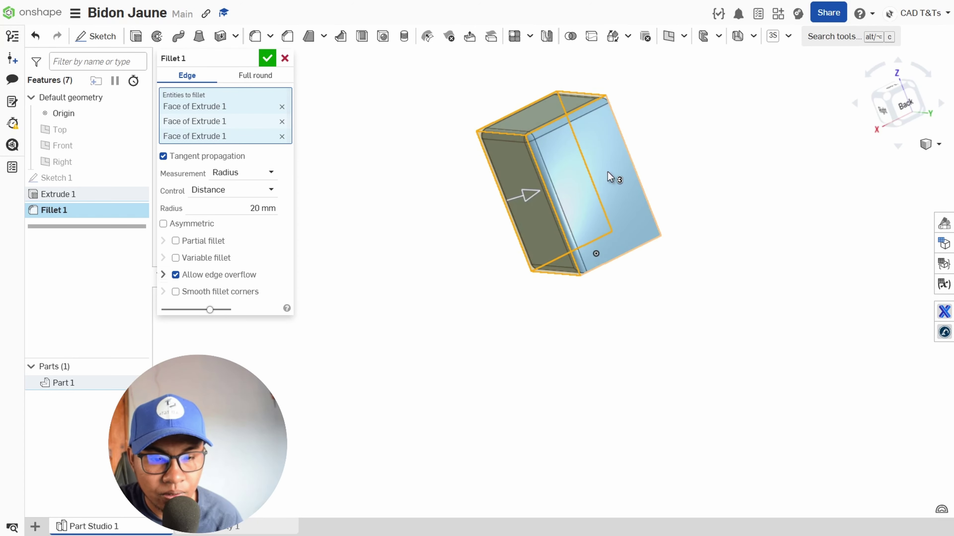
right_click_drag(653, 276, 655, 233)
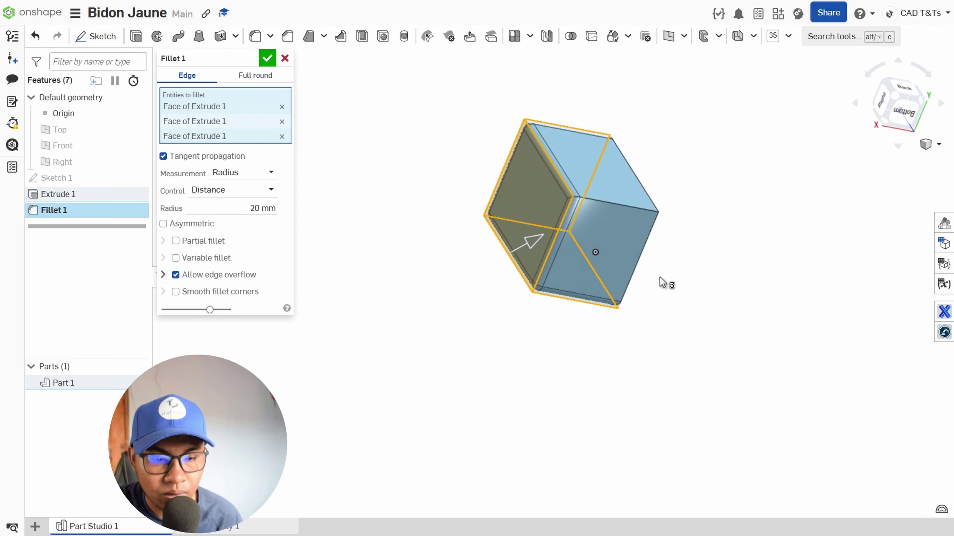
left_click(632, 252)
right_click_drag(729, 284, 616, 240)
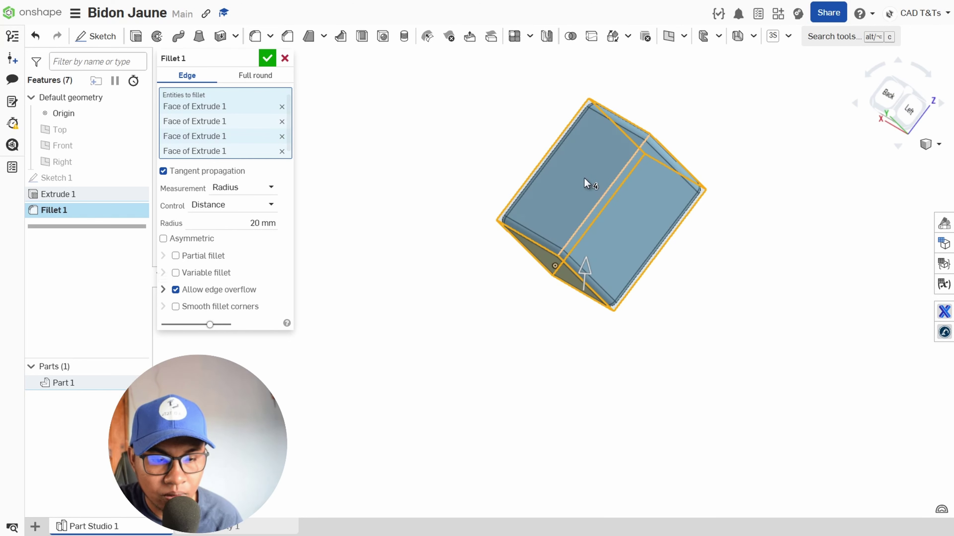
left_click(575, 175)
right_click_drag(716, 264, 648, 170)
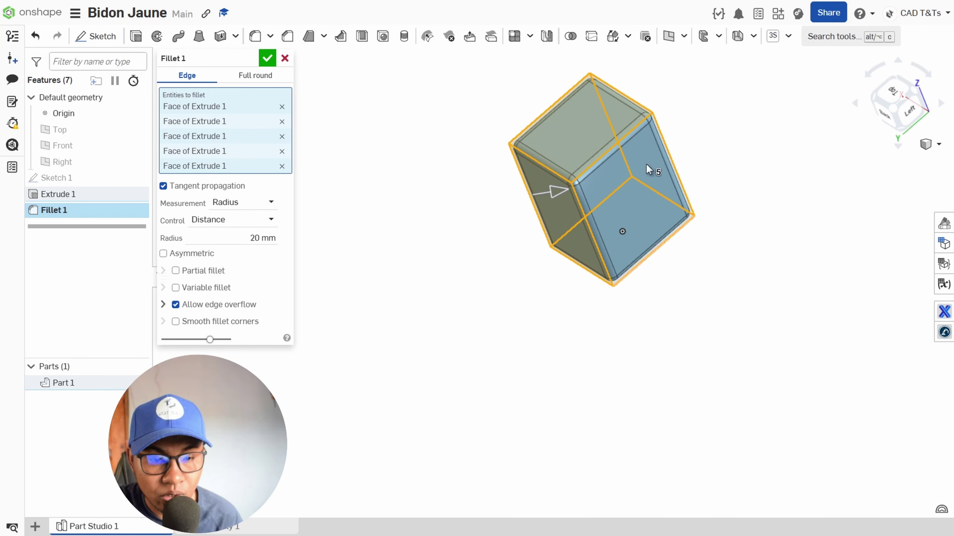
left_click(267, 59)
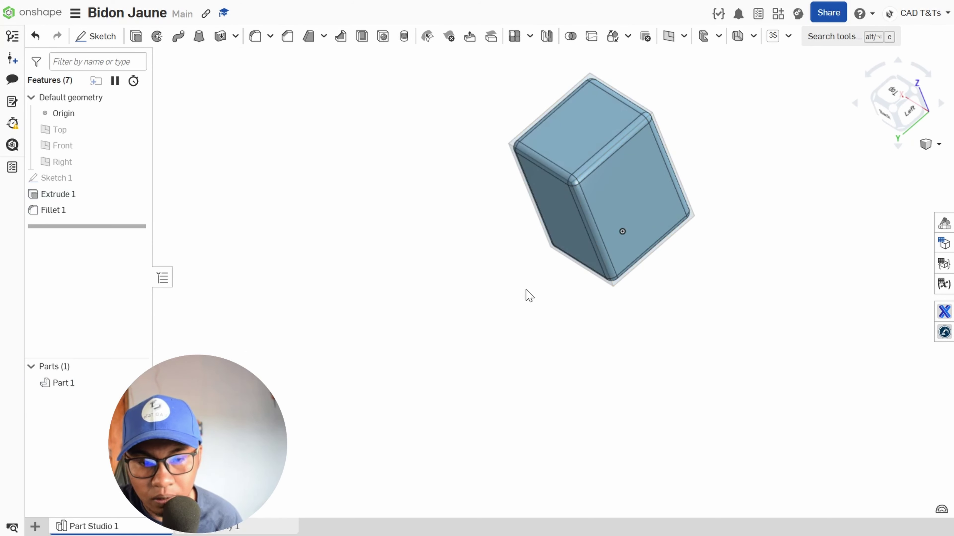
- Sketch a vertical line in line with the origin on the block's top face, from about 112 mm inside the back edge to beyond the front edge
right_click_drag(534, 330, 729, 235)
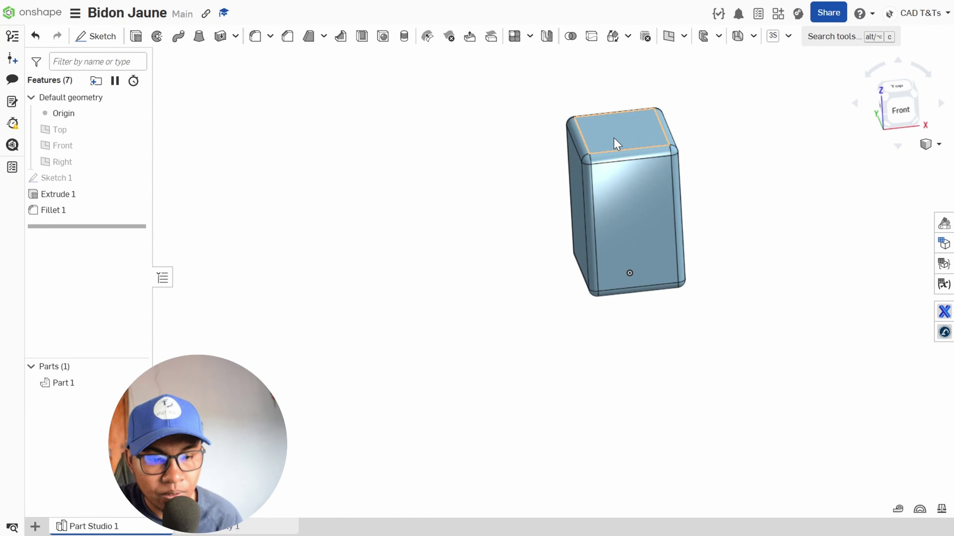
left_click(617, 143)
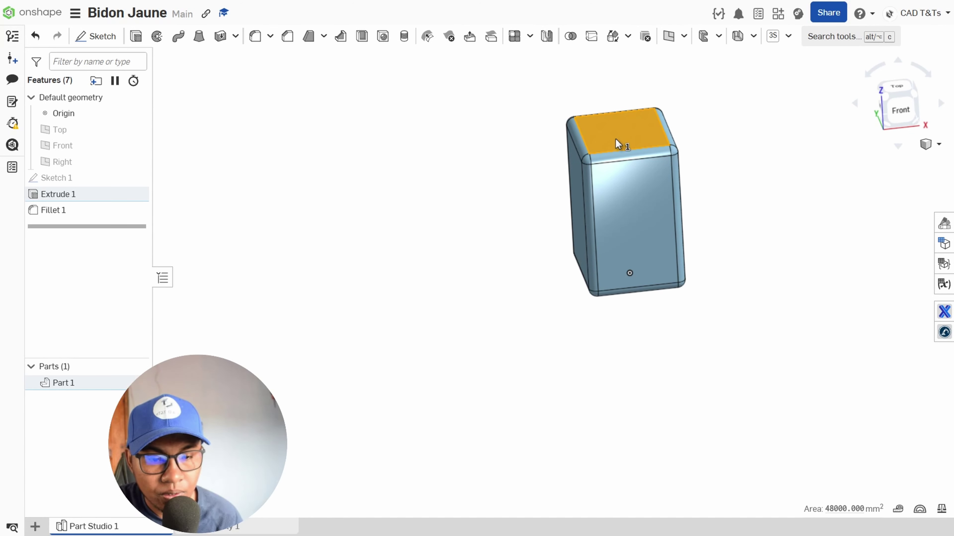
left_click(98, 39)
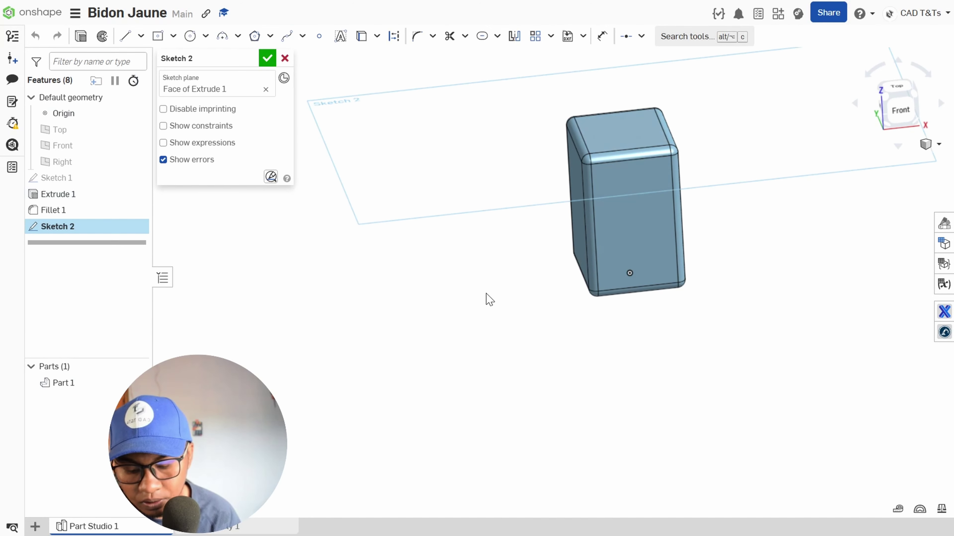
key("n")
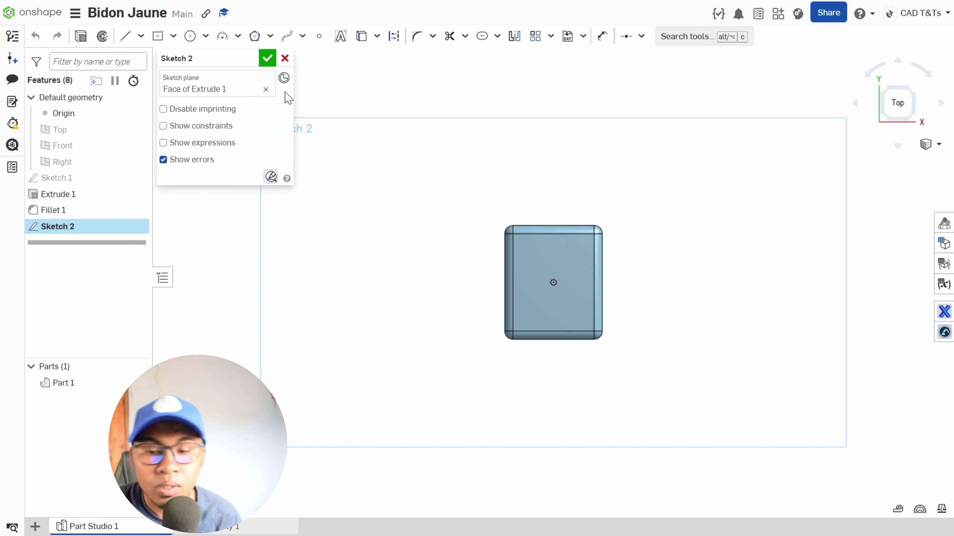
left_click(141, 35)
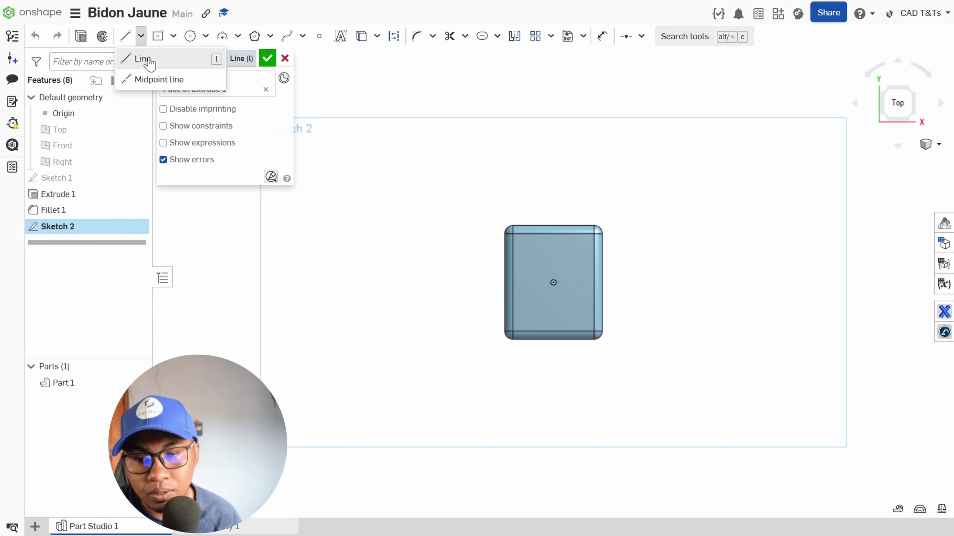
left_click(147, 60)
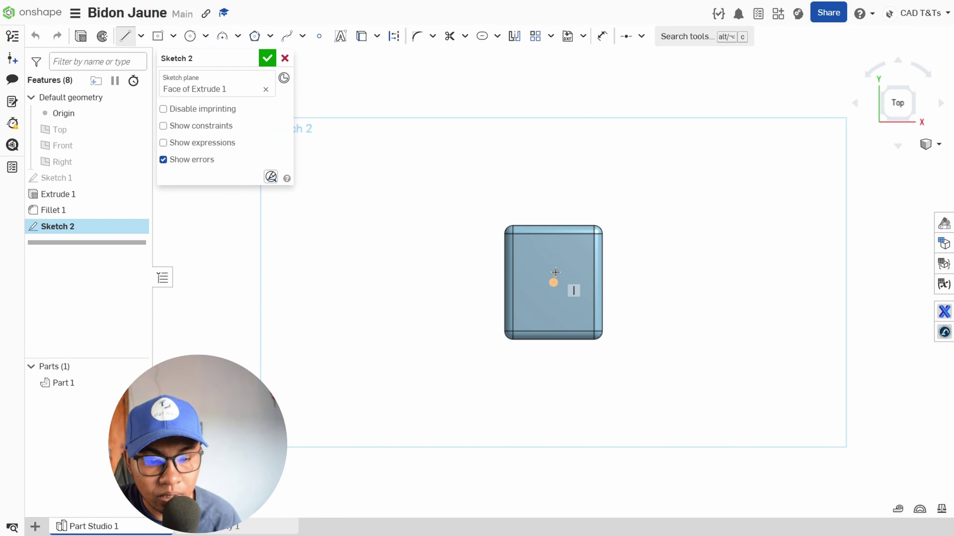
left_click(554, 282)
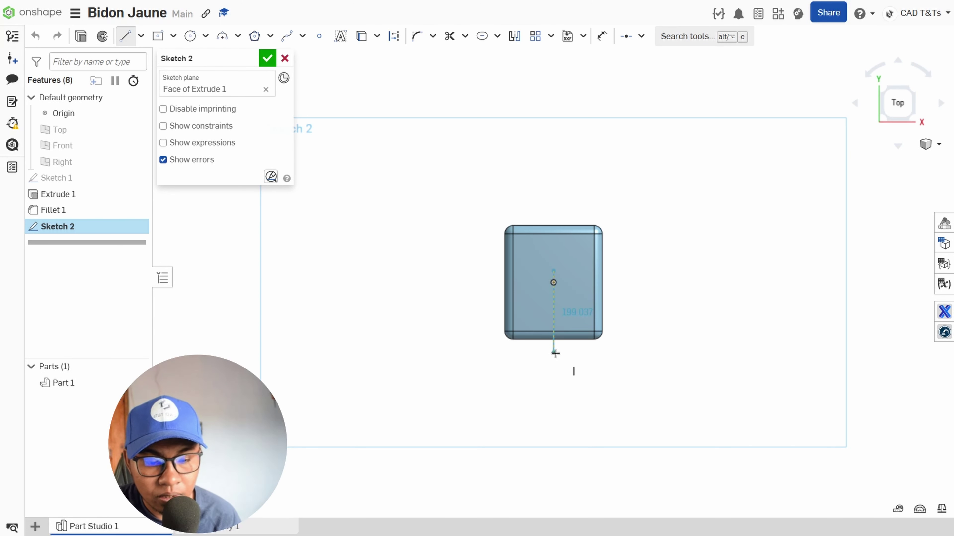
left_click(555, 367)
key("Escape")
- Dimension the line's rear endpoint 120 mm from the block's back edge
scroll(572, 261, "down", 2)
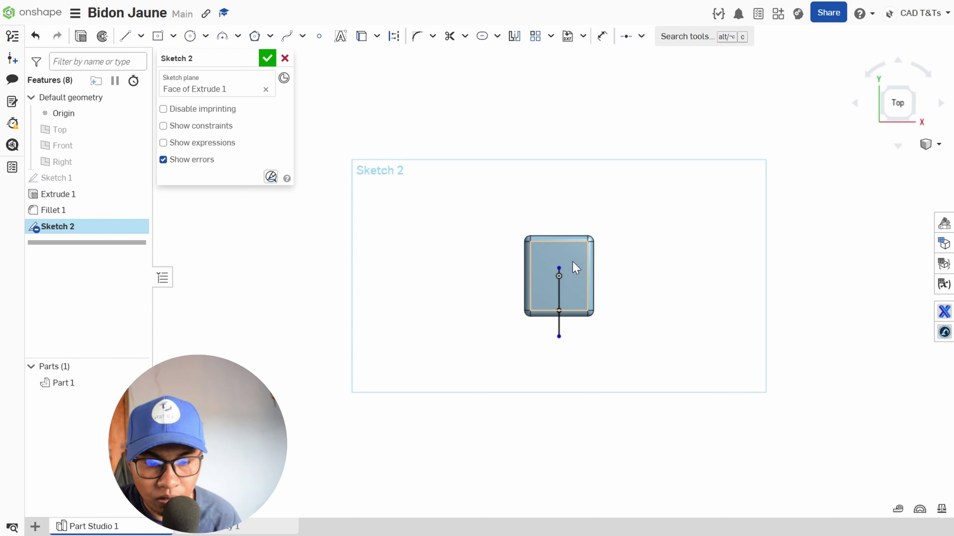
scroll(572, 262, "up", 6)
key("d")
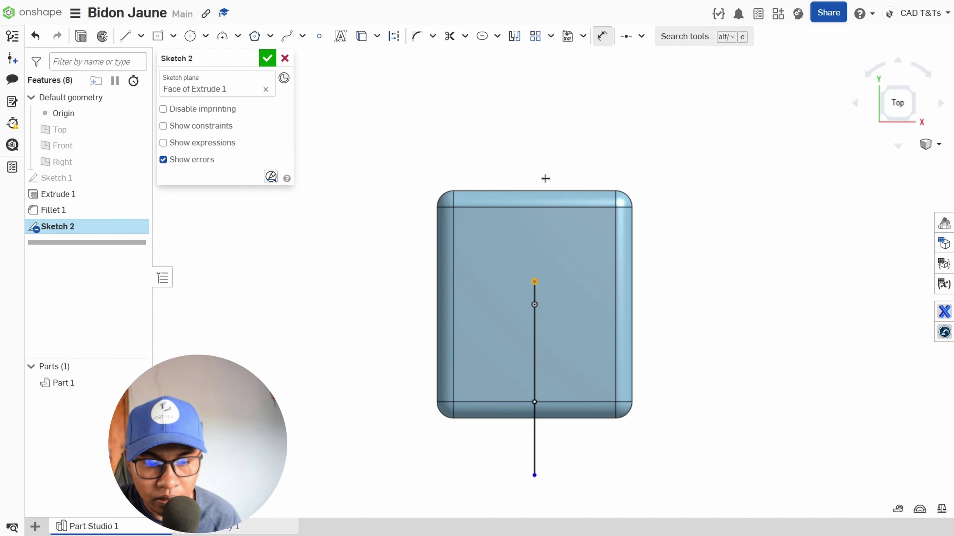
left_click(534, 191)
left_click(535, 282)
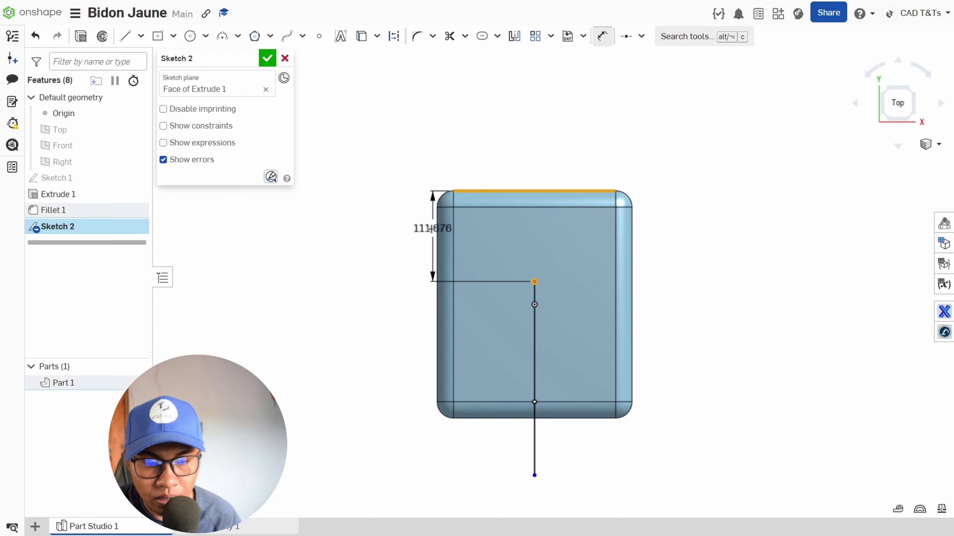
left_click(410, 235)
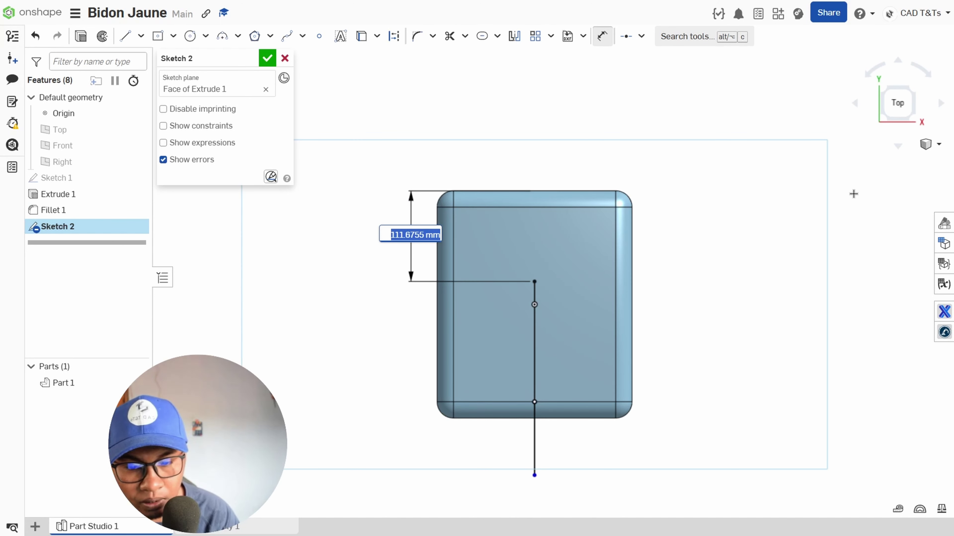
type("1")
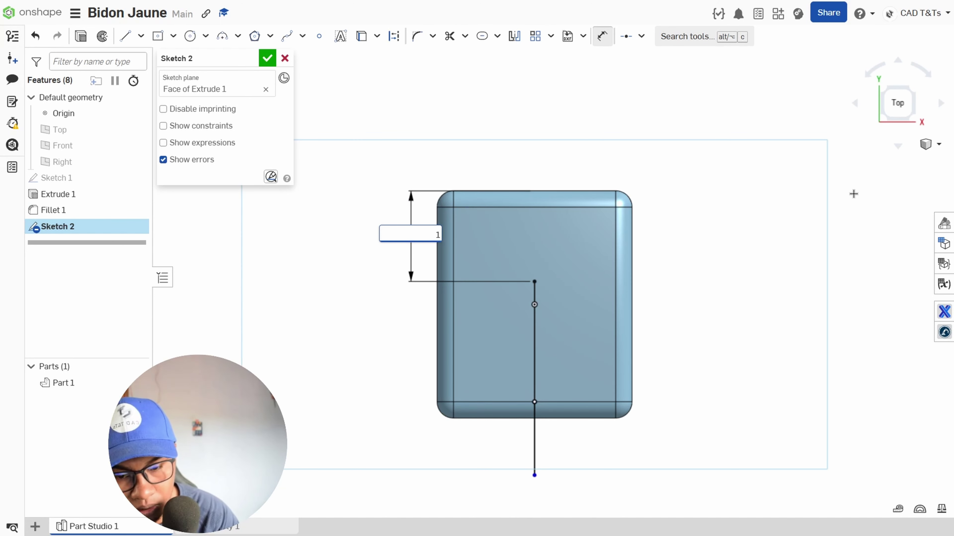
type("20")
key("Return")
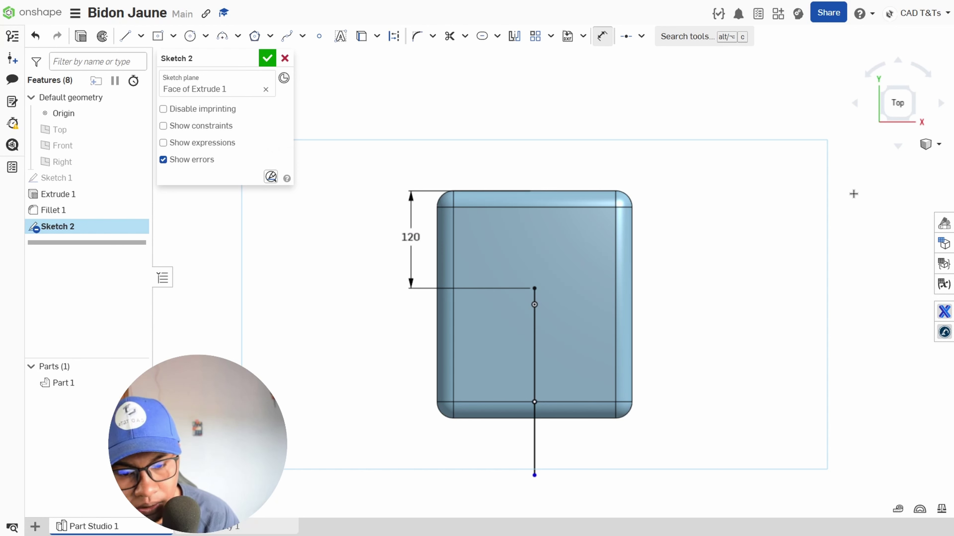
key("Escape")
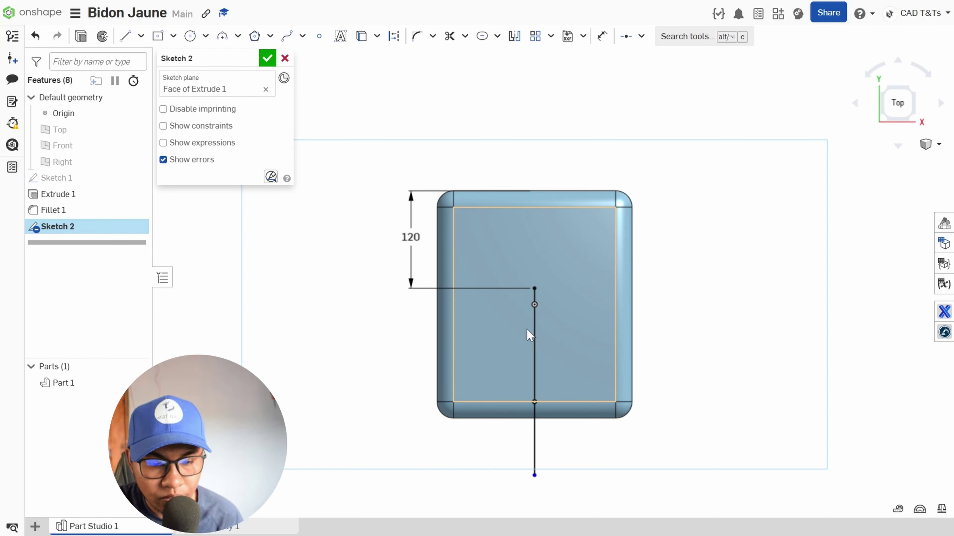
- Convert the vertical sketch line to construction geometry and create a slot around it
left_click(535, 340)
key("q")
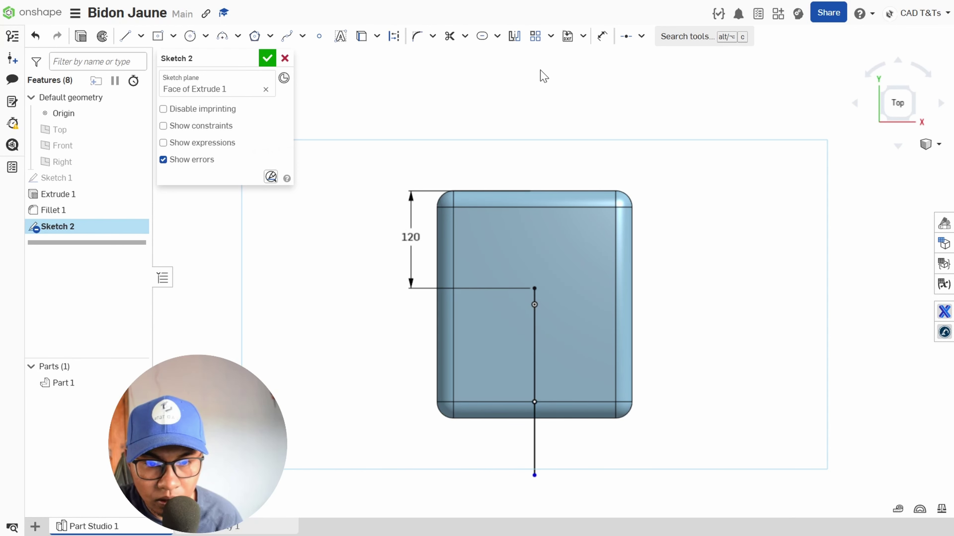
left_click(481, 37)
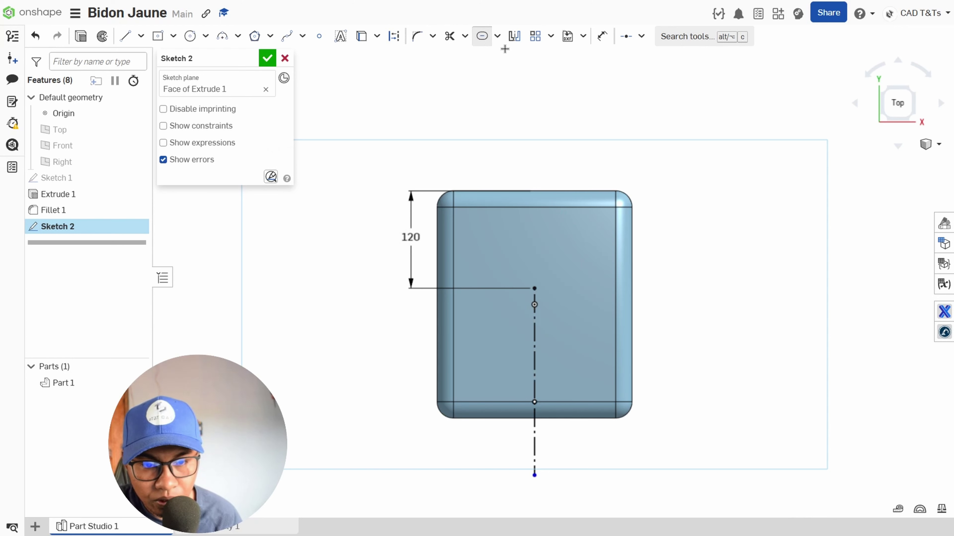
left_click(501, 42)
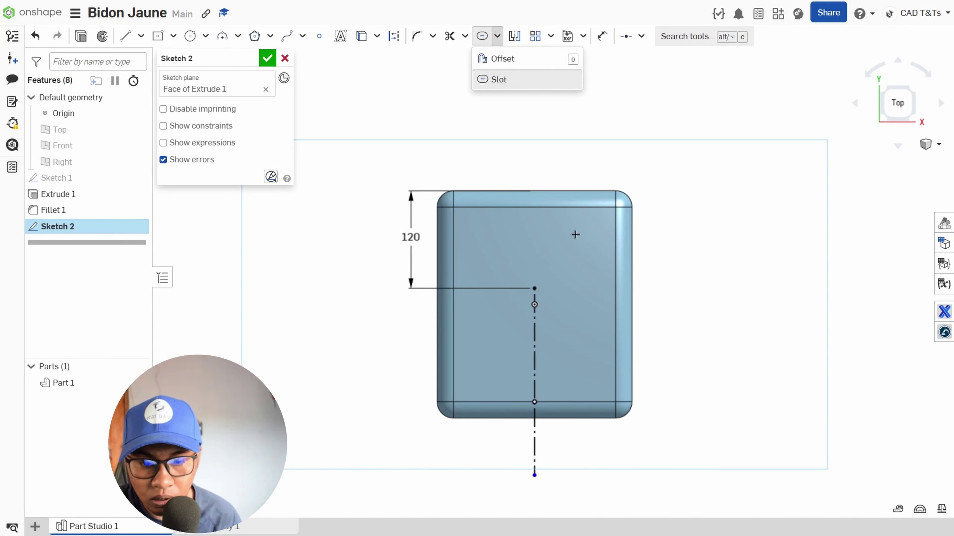
left_click(535, 355)
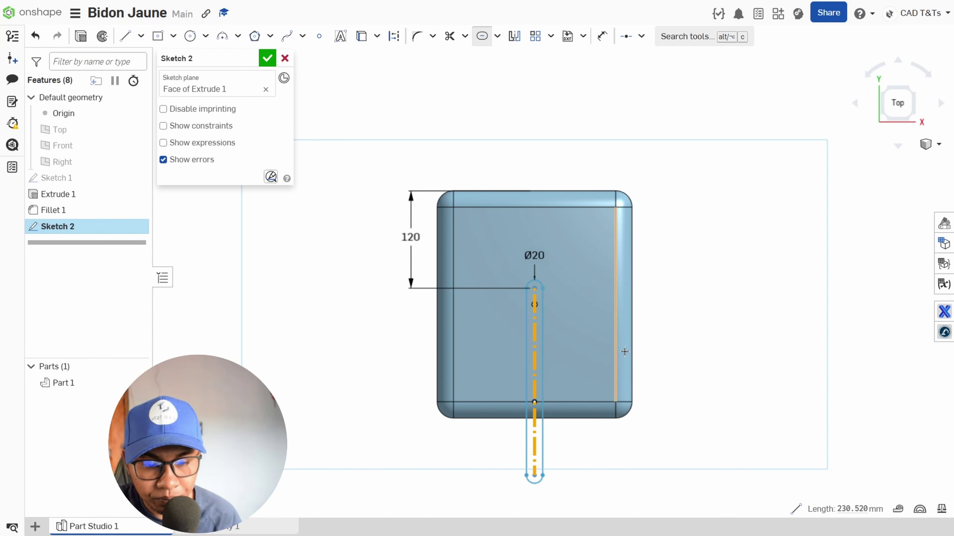
- Set the slot's width to 140 mm
double_click(539, 255)
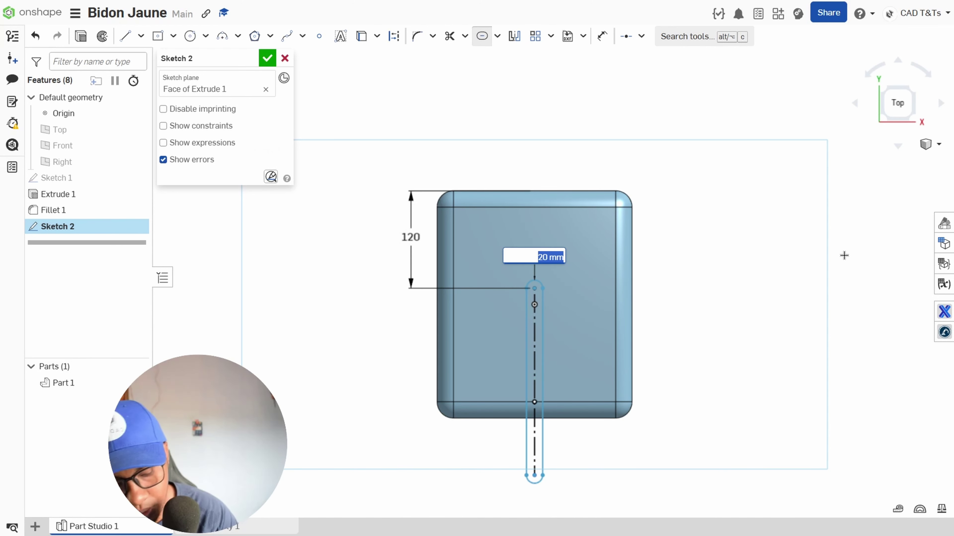
type("14")
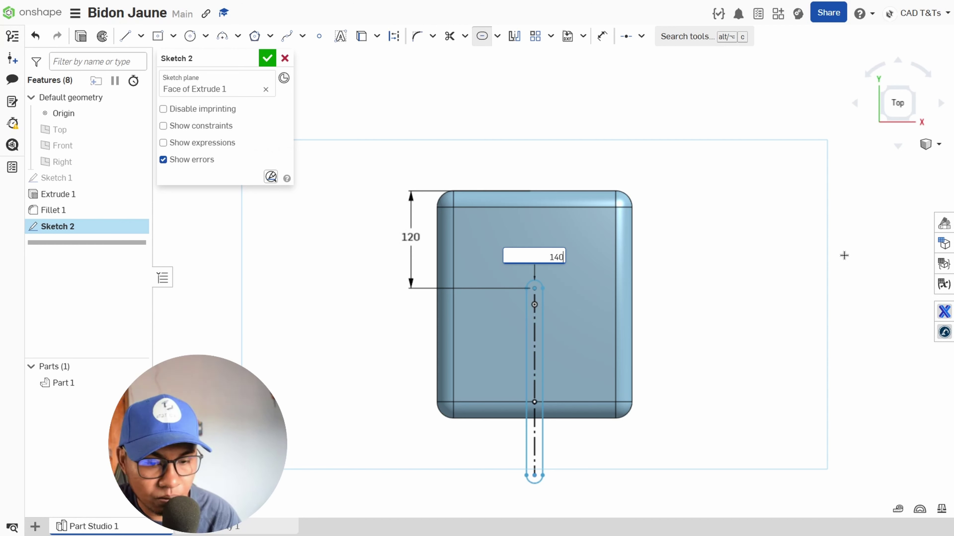
type("0")
key("Return")
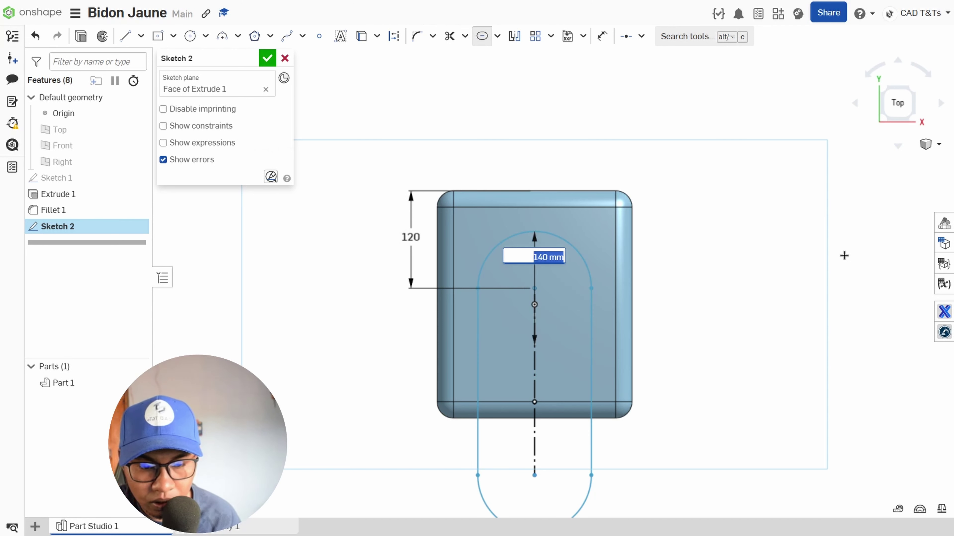
left_click(845, 259)
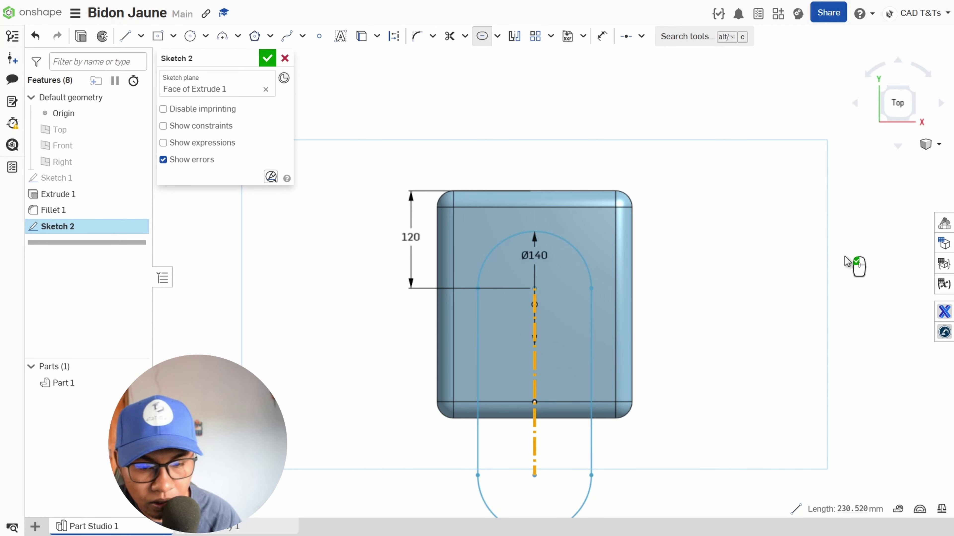
- Set the distance from the block's back edge to the slot centreline's rear endpoint to 110 mm and leave the Slot tool
double_click(411, 236)
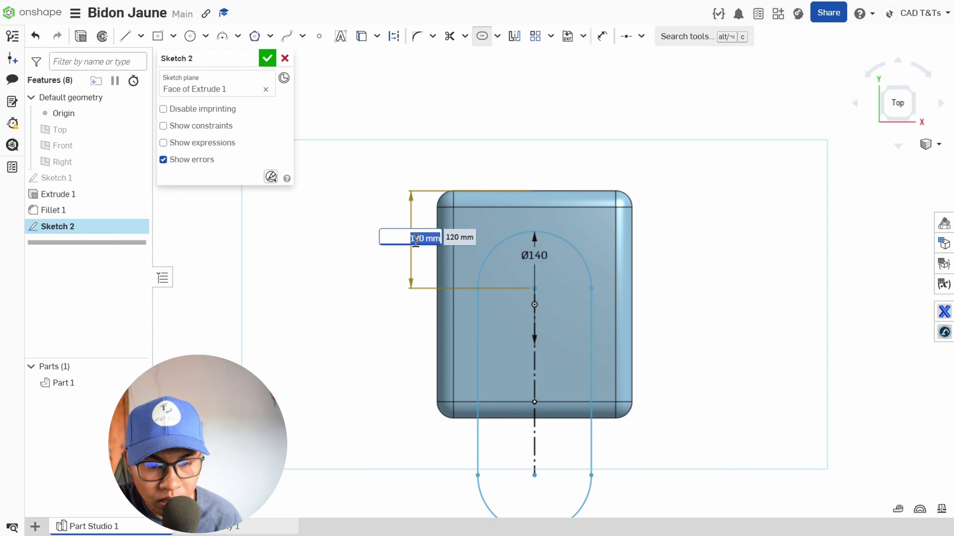
type("110")
key("Return")
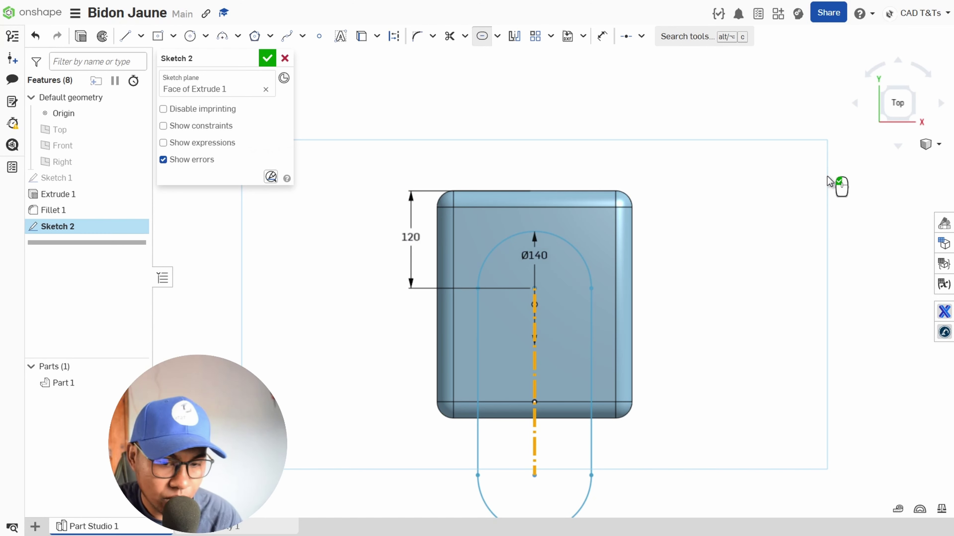
left_click(828, 182)
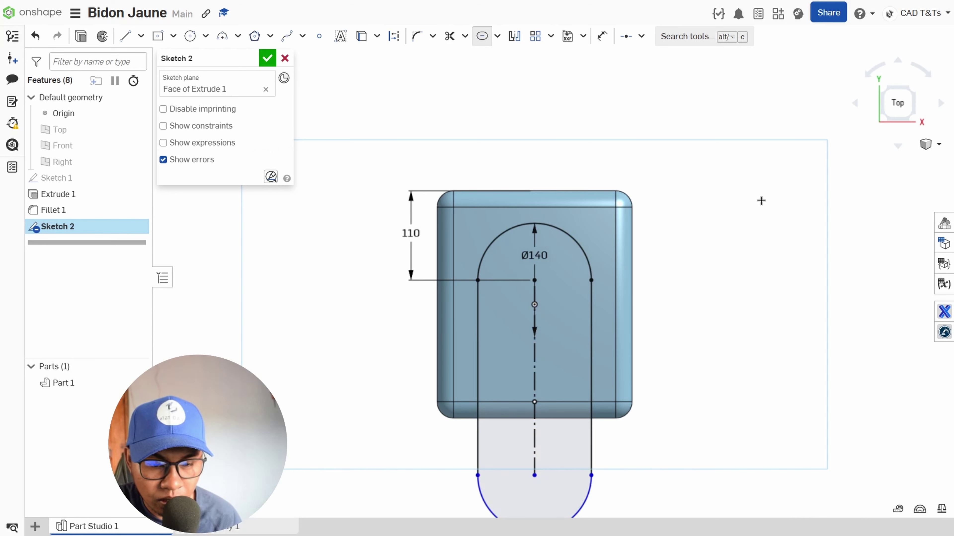
scroll(761, 201, "down", 3)
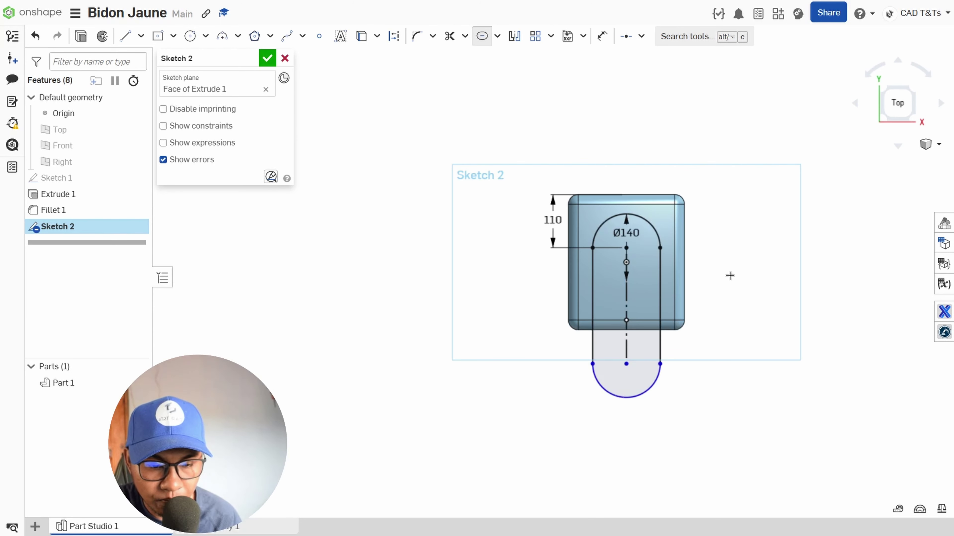
key("Escape")
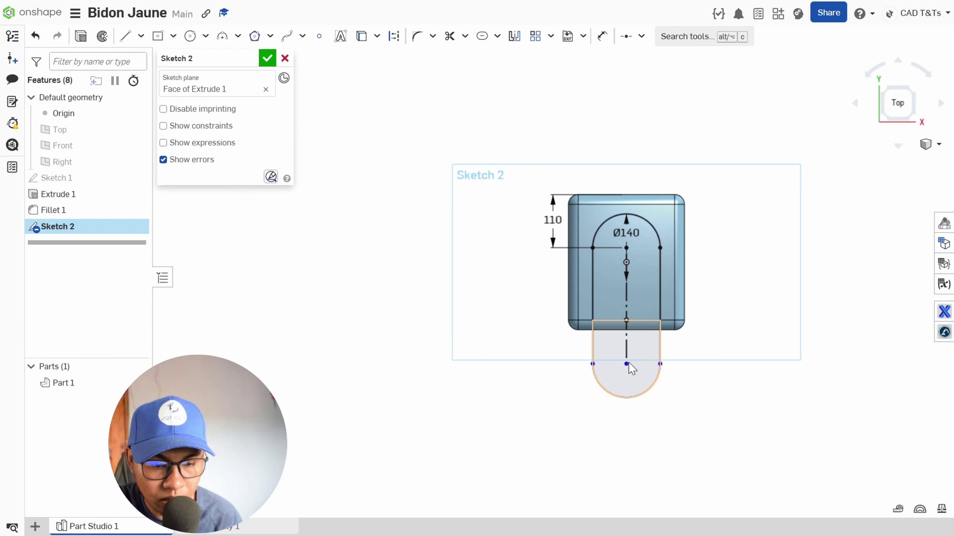
- Try to make the slot centreline's front endpoint coincident with the block's front edge
left_click_drag(625, 365, 627, 330)
scroll(634, 347, "up", 4)
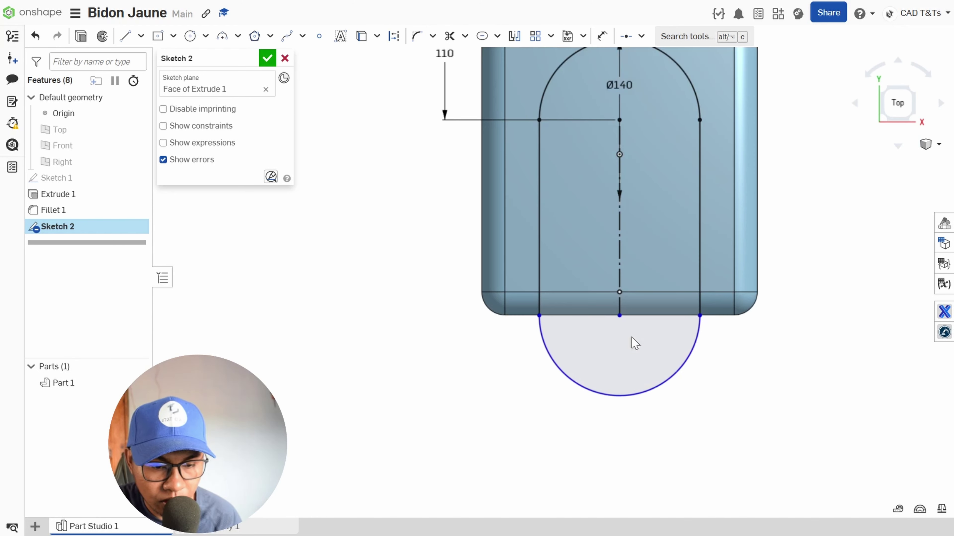
left_click(616, 314)
left_click(603, 315)
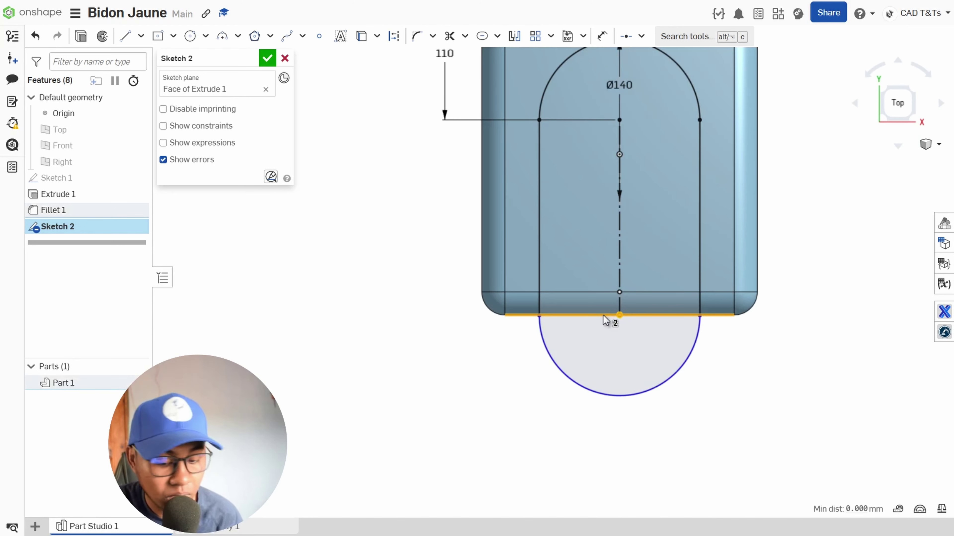
key("i")
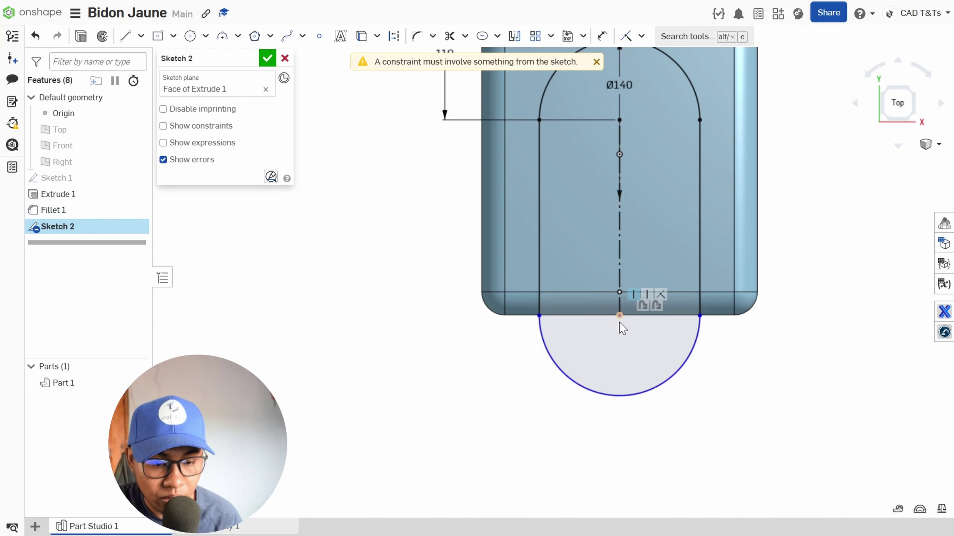
- Move the centreline's front endpoint off the block's front edge, make it coincident with that edge's midpoint, and finish the sketch
mouse_move(619, 315)
left_mouse_down()
mouse_move(619, 365)
mouse_move(630, 328)
left_mouse_up()
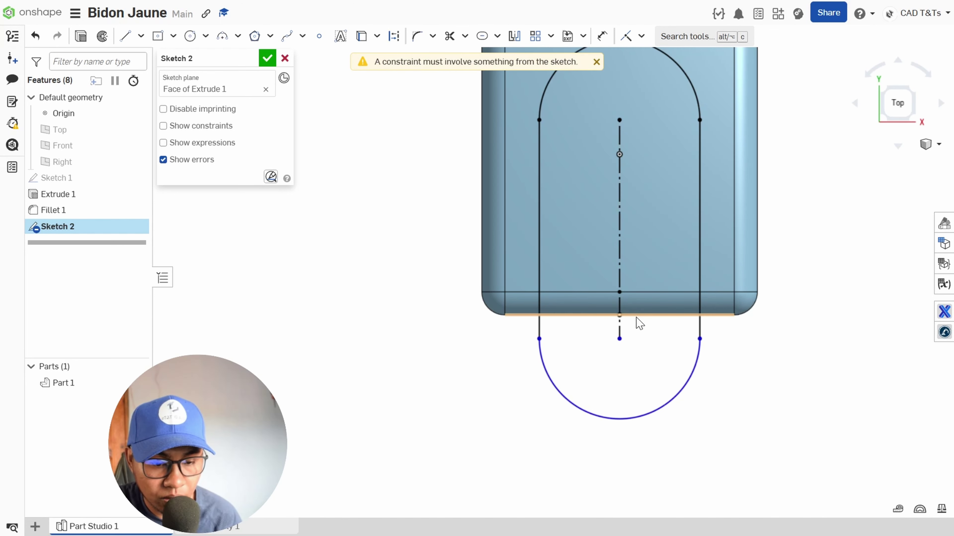
left_click(619, 315)
left_click(619, 338)
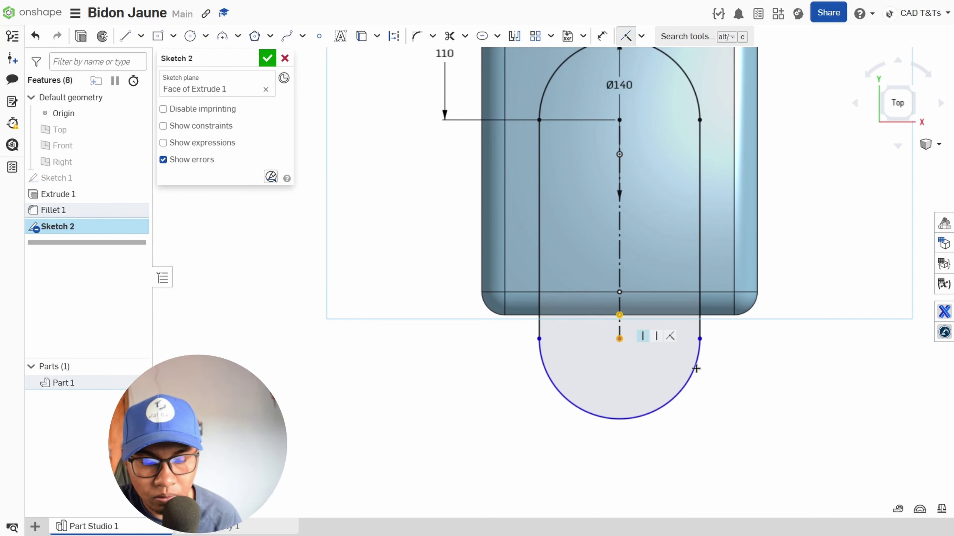
key("i")
scroll(792, 377, "down", 3)
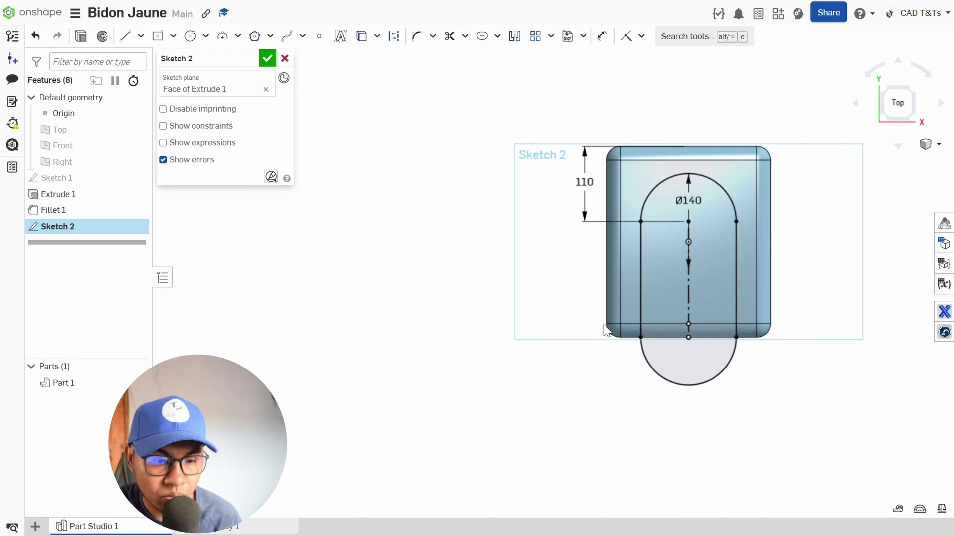
left_click(267, 58)
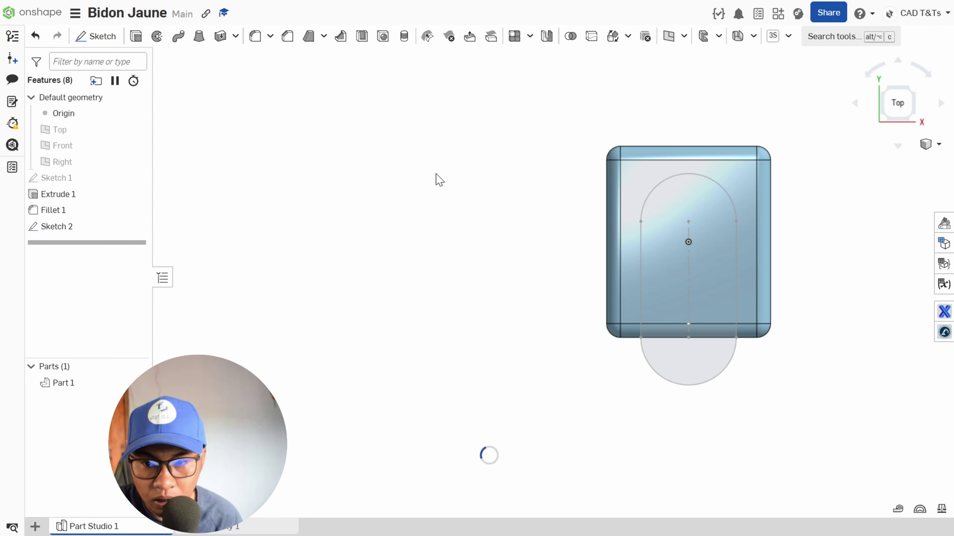
- Cut the slot sketch 30 mm deep into the top of the block with a solid Extrude set to Remove
left_click(135, 36)
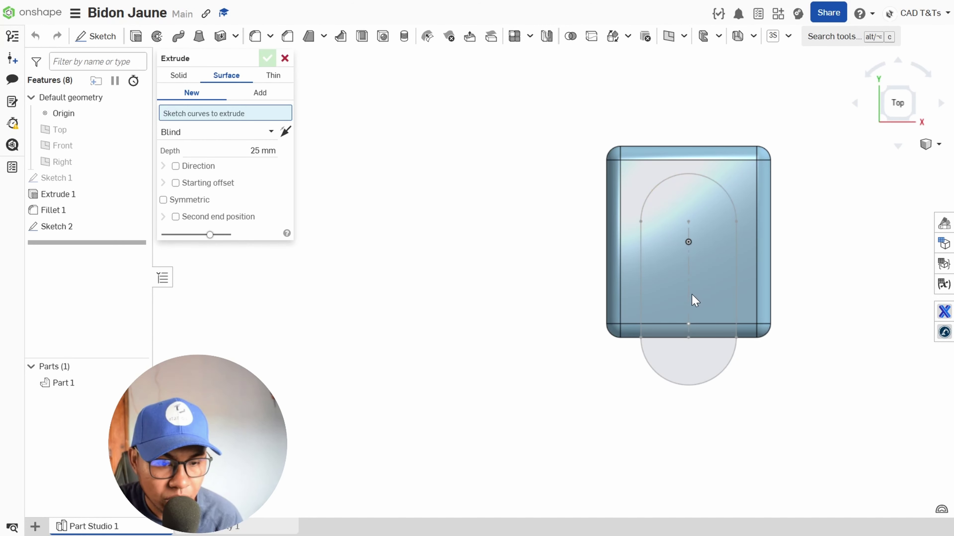
left_click(179, 75)
left_click(230, 92)
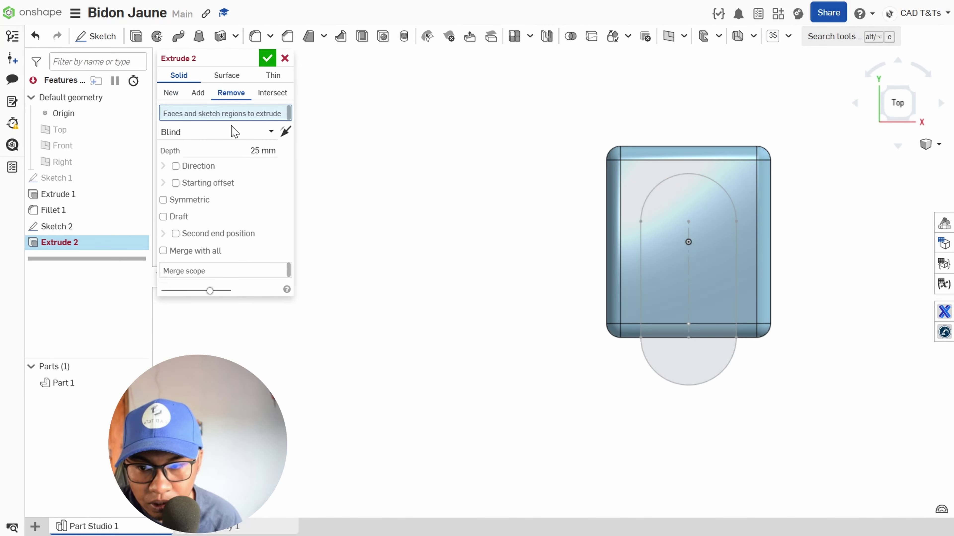
left_click(57, 226)
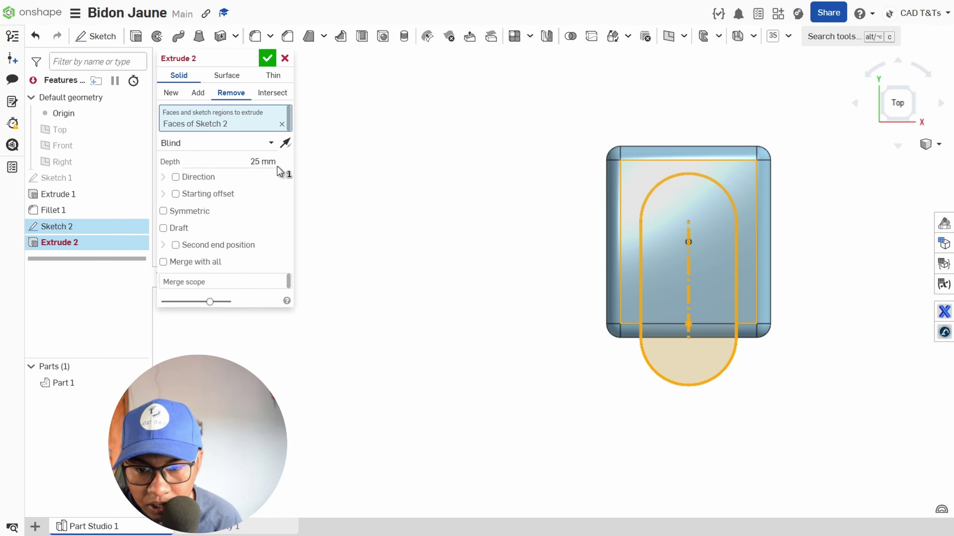
right_click_drag(512, 317, 510, 248)
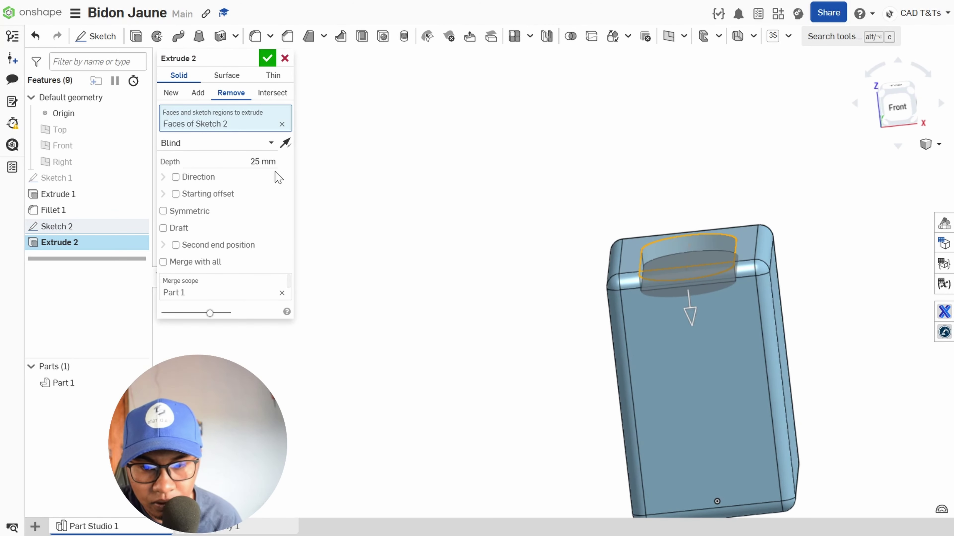
left_click(263, 161)
type("3")
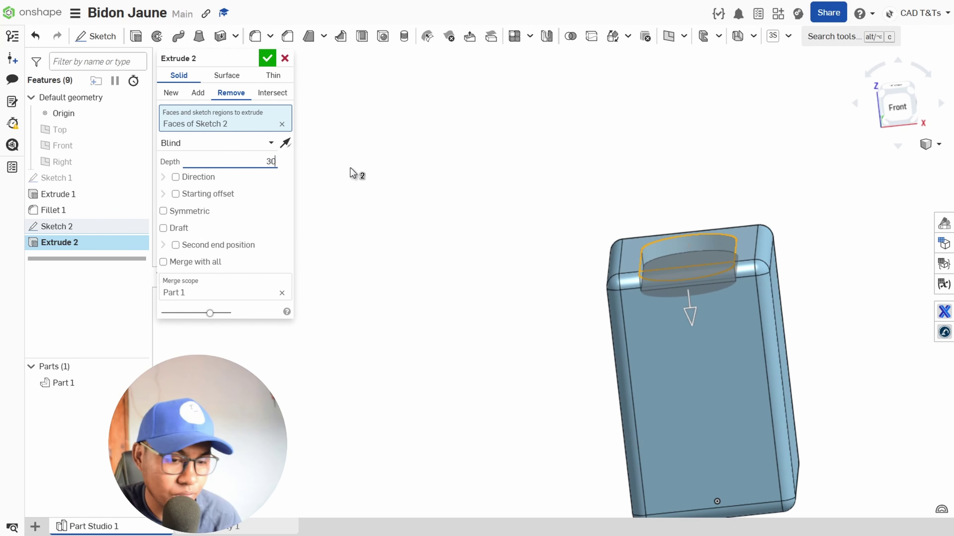
type("0")
left_click(268, 58)
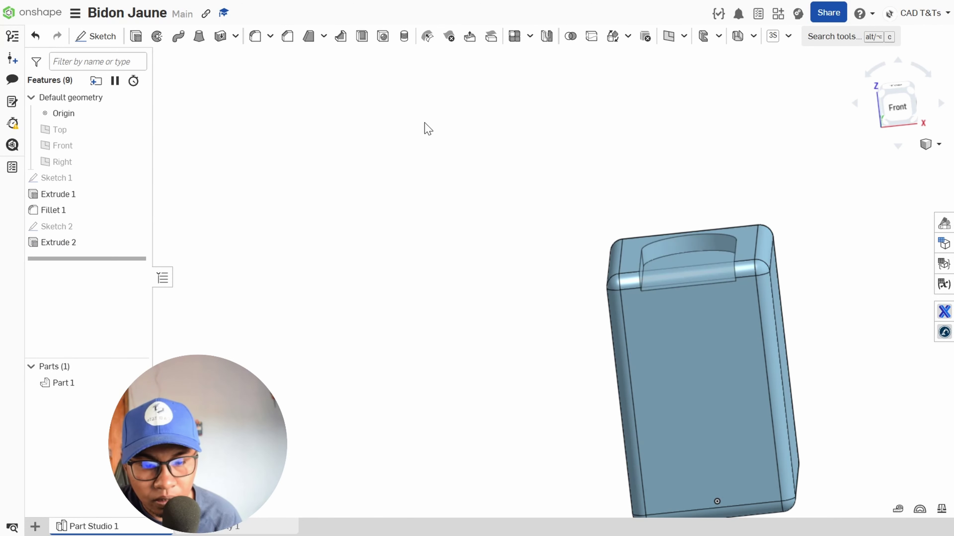
- Fillet the curved bottom edge of the slot recess with a 30 mm radius, keeping tangent propagation on
left_click(255, 36)
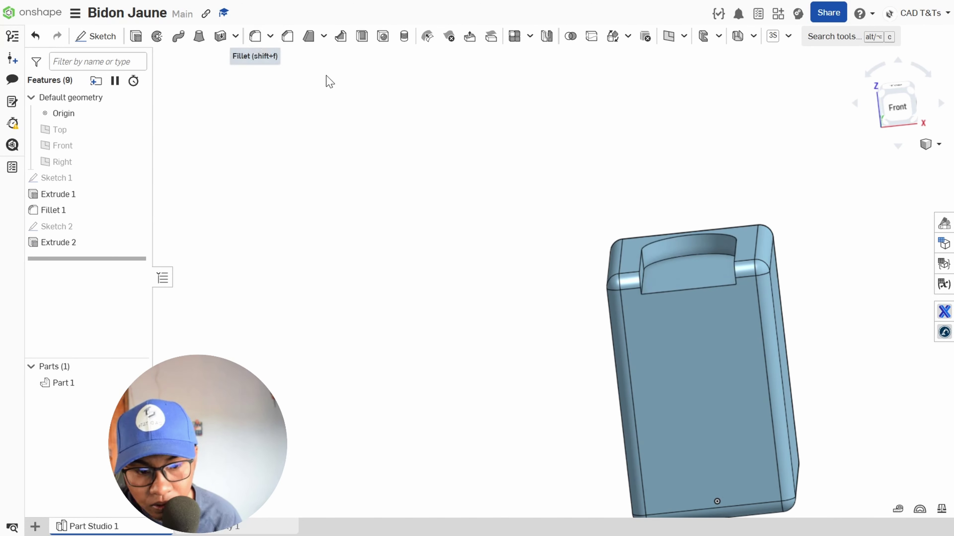
left_click(687, 237)
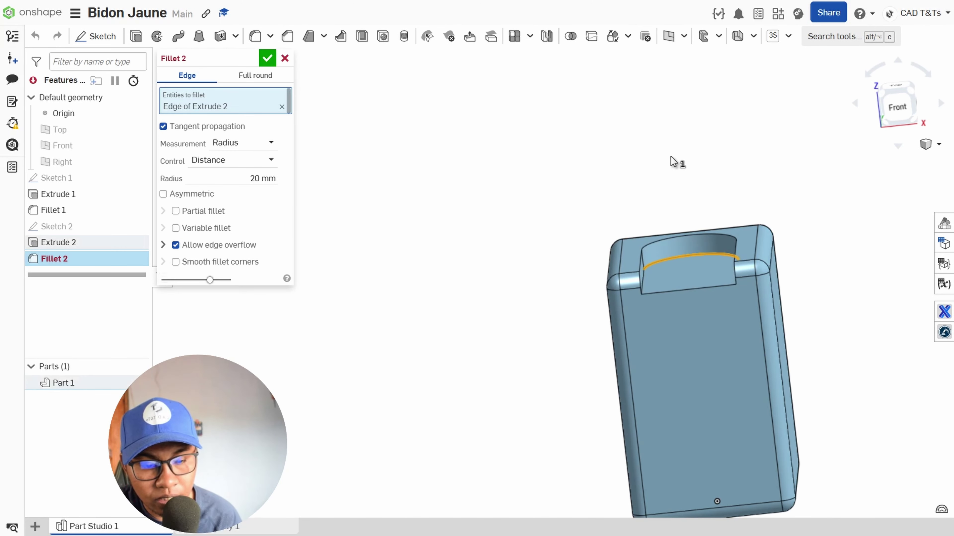
right_click_drag(669, 155, 670, 161)
scroll(670, 161, "up", 1)
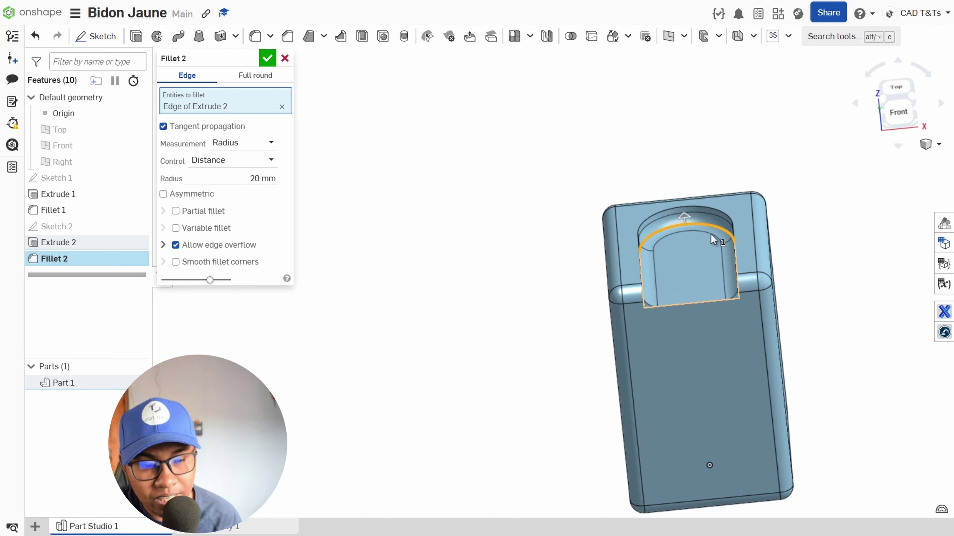
left_click(265, 178)
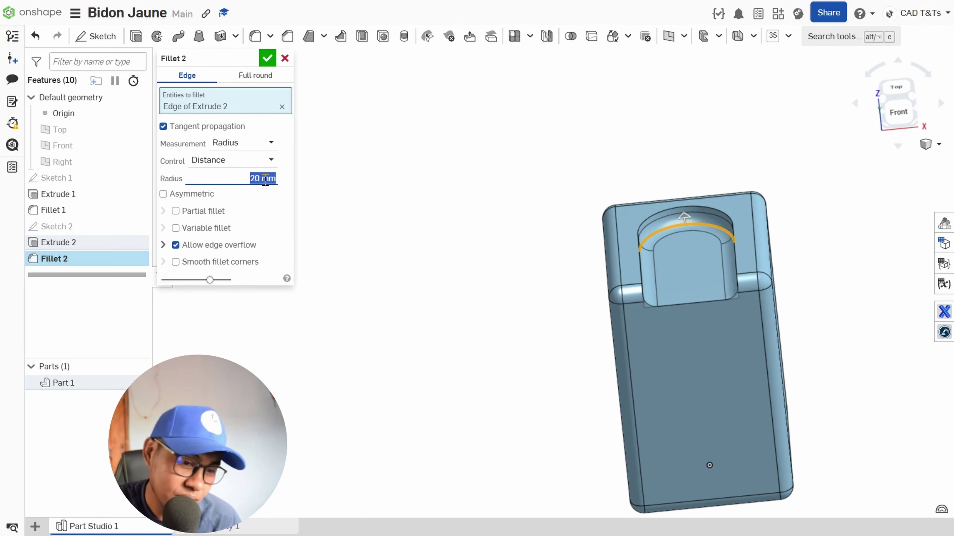
type("30")
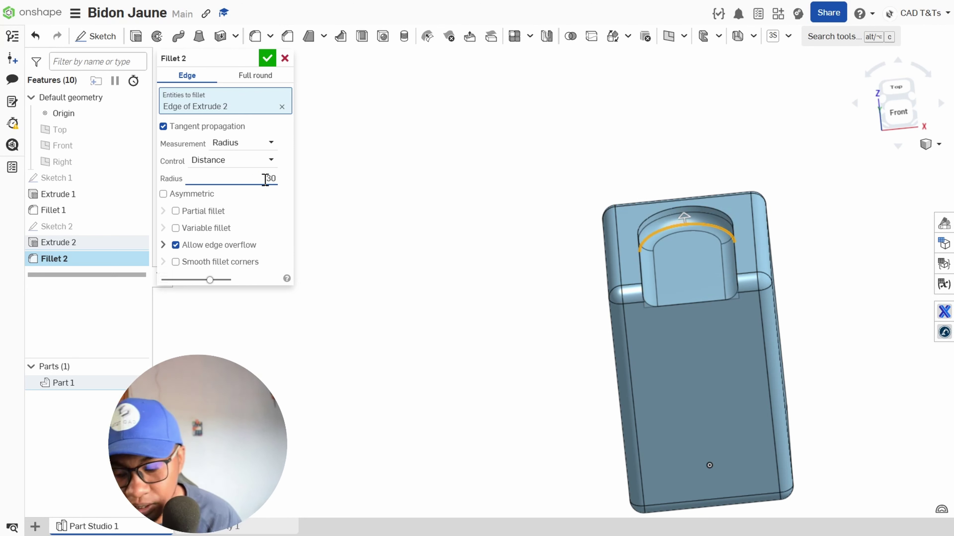
key("Tab")
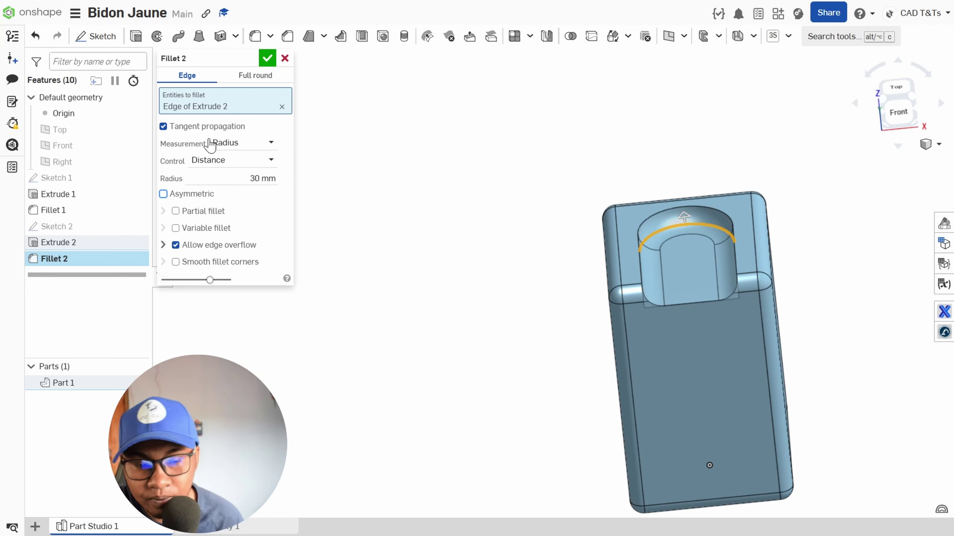
left_click(267, 58)
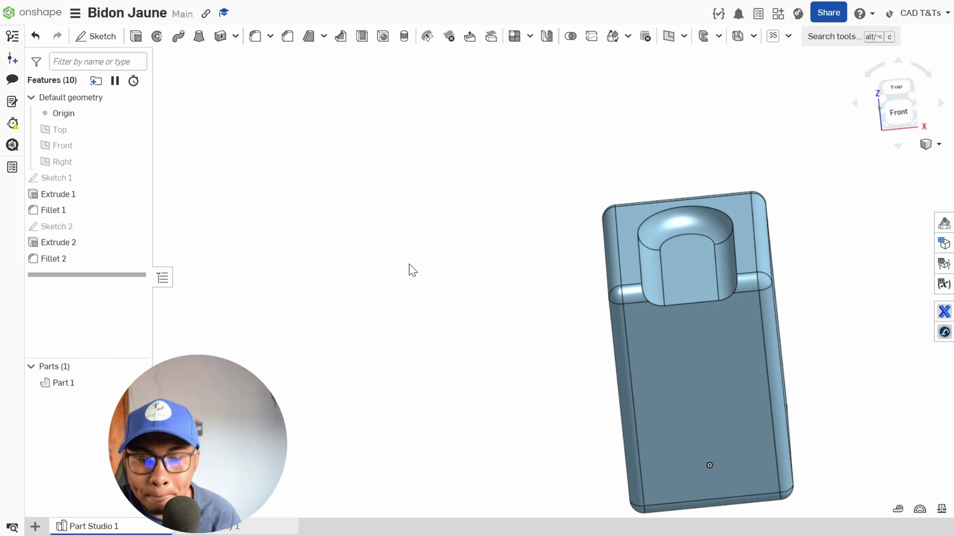
- Edit the slot sketch, setting the slot's diameter to 120 mm and its rear arc centre's offset from the back edge to 110 mm, and finish it
right_click(65, 227)
left_click(133, 257)
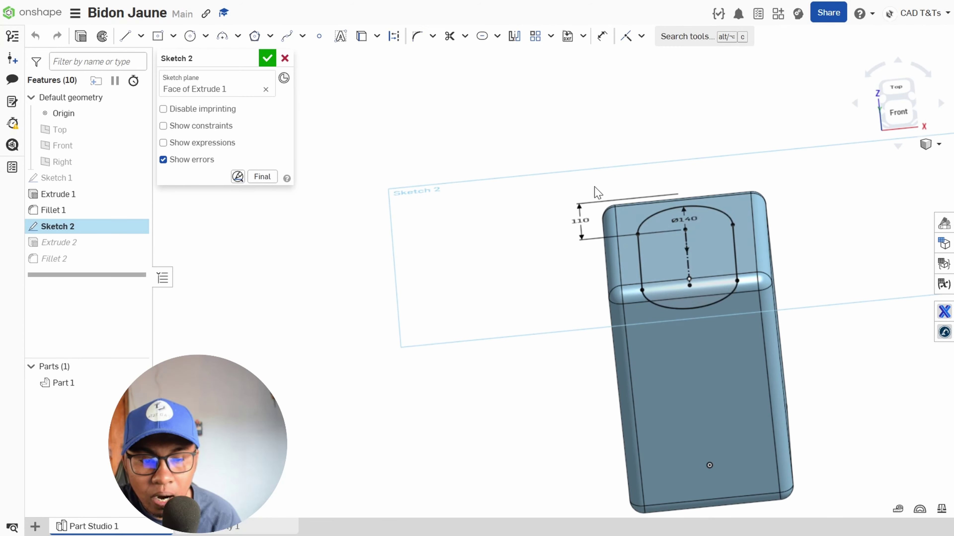
double_click(683, 218)
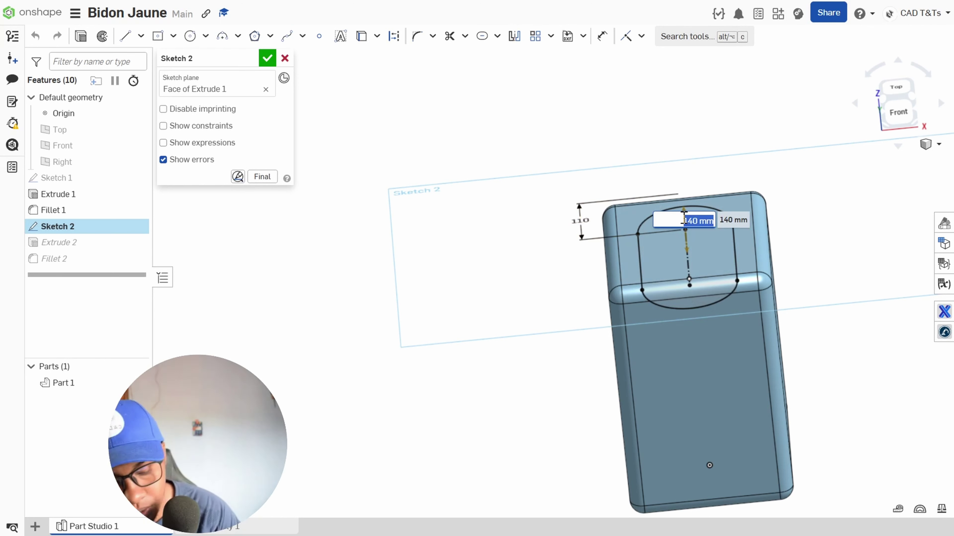
type("120")
key("Return")
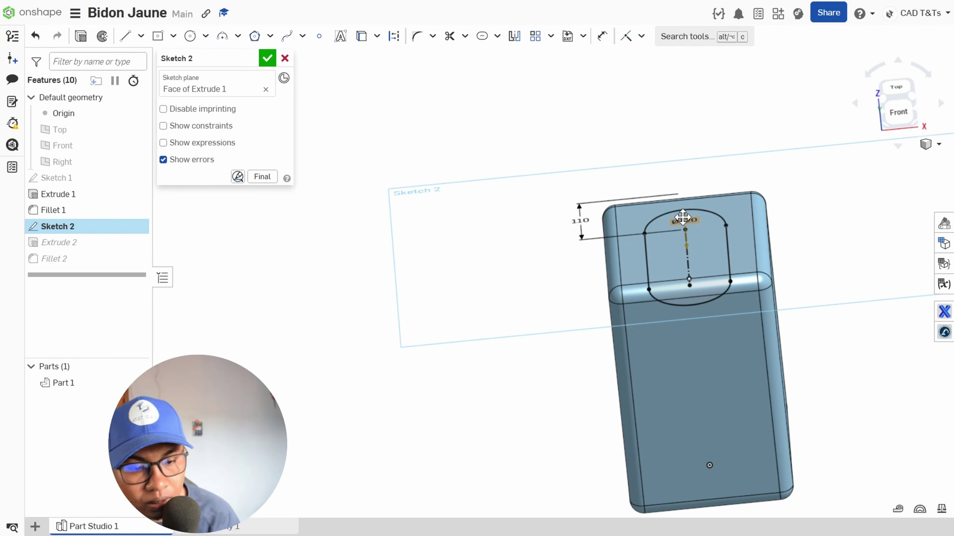
double_click(579, 222)
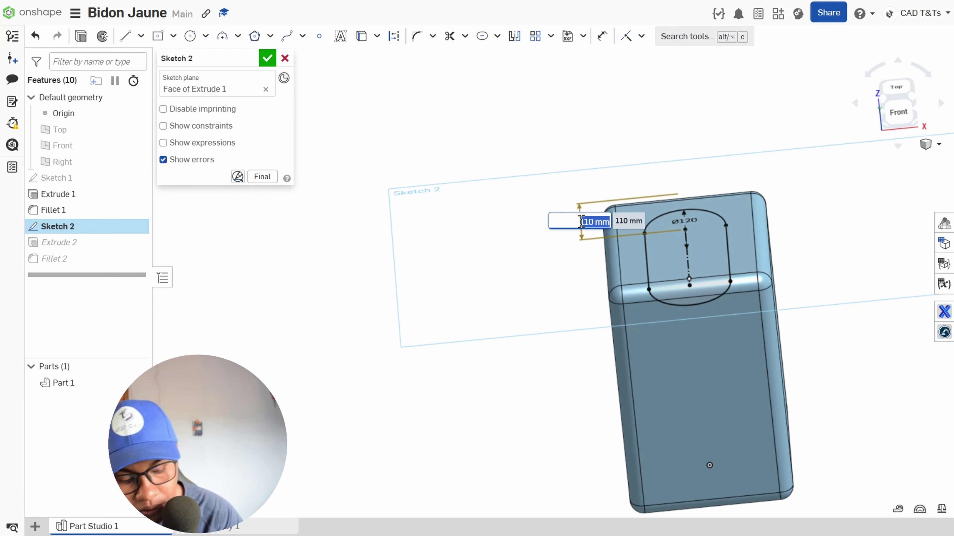
type("110")
key("Return")
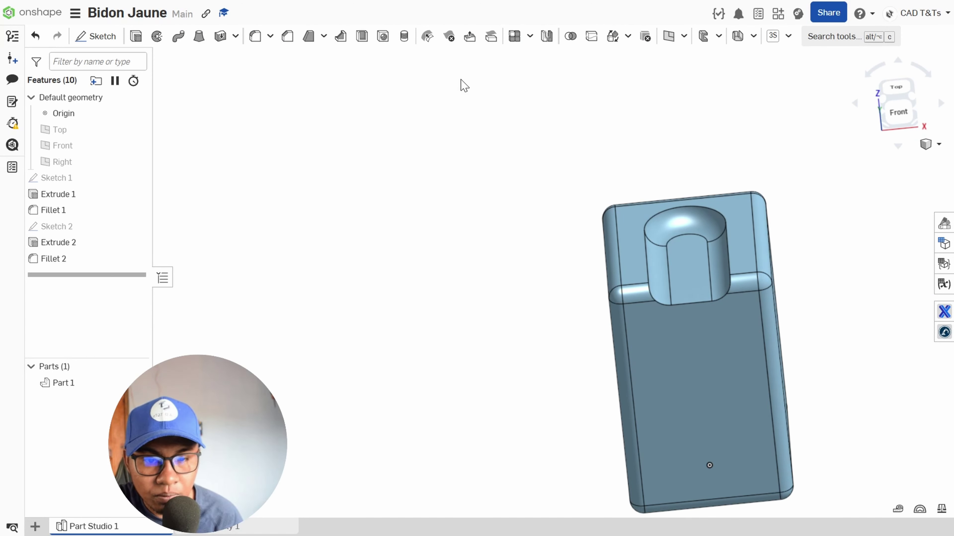
- Fillet the upper rim of the slot recess with a 15 mm radius, keeping tangent propagation on
left_click(255, 36)
left_click(235, 165)
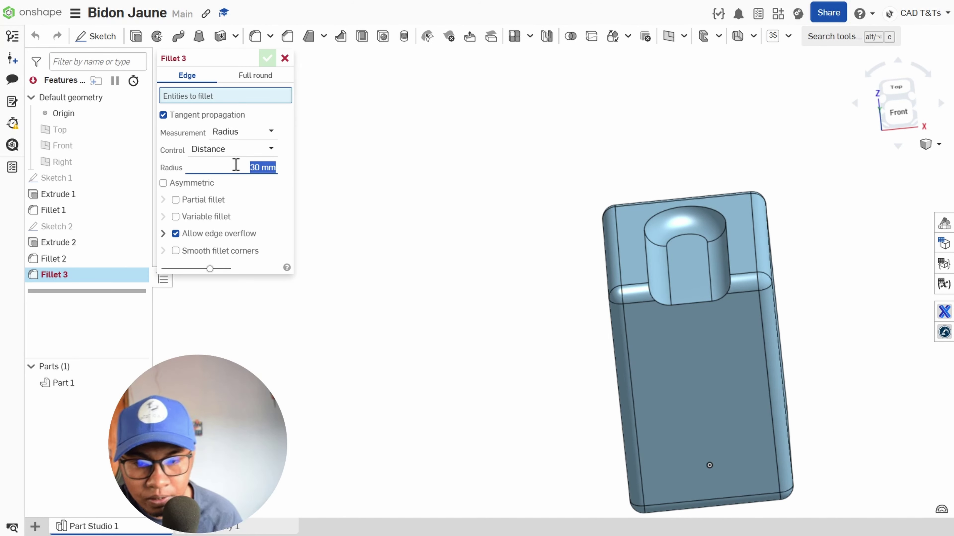
type("15")
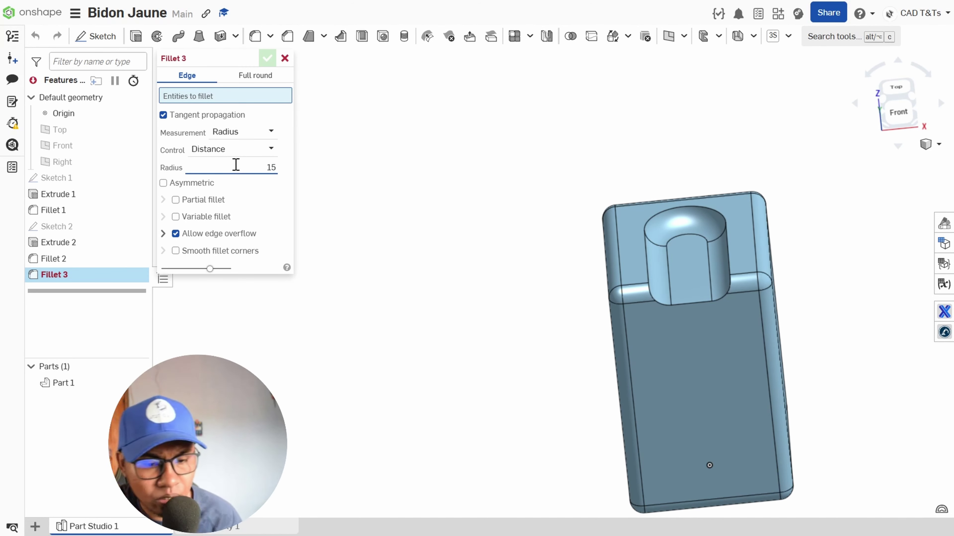
left_click(646, 256)
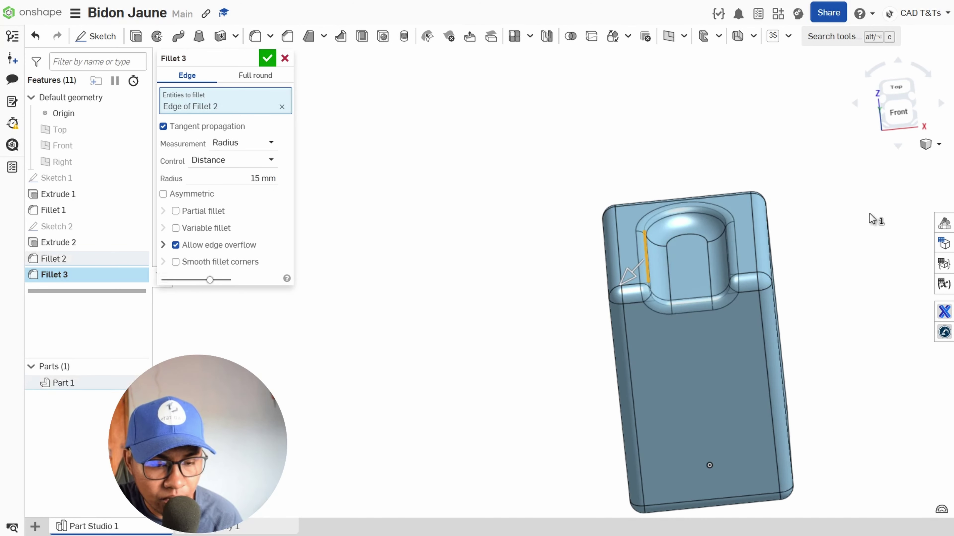
right_click_drag(826, 267, 838, 303)
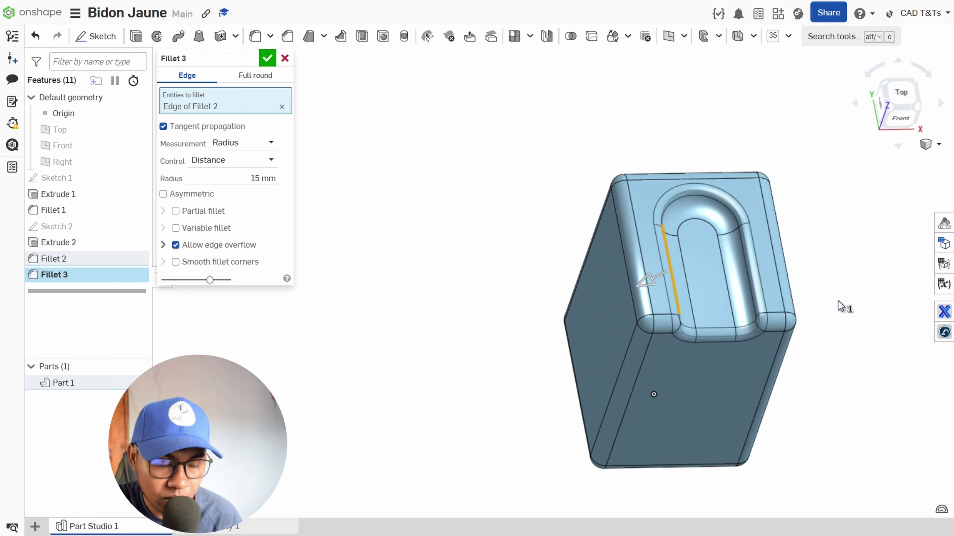
left_click(267, 58)
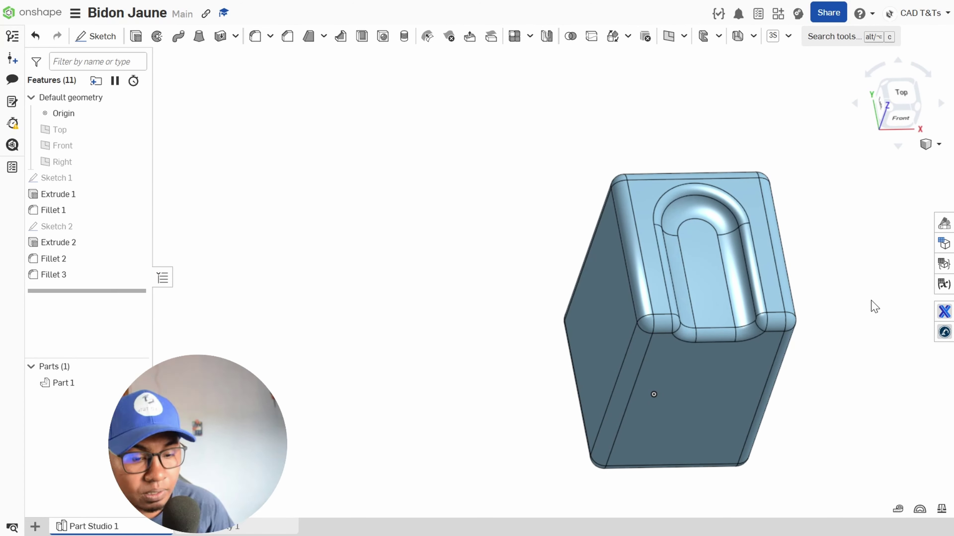
- Start a sketch on the recess floor and draw a 52 mm diameter circle near its front end
left_click(719, 320)
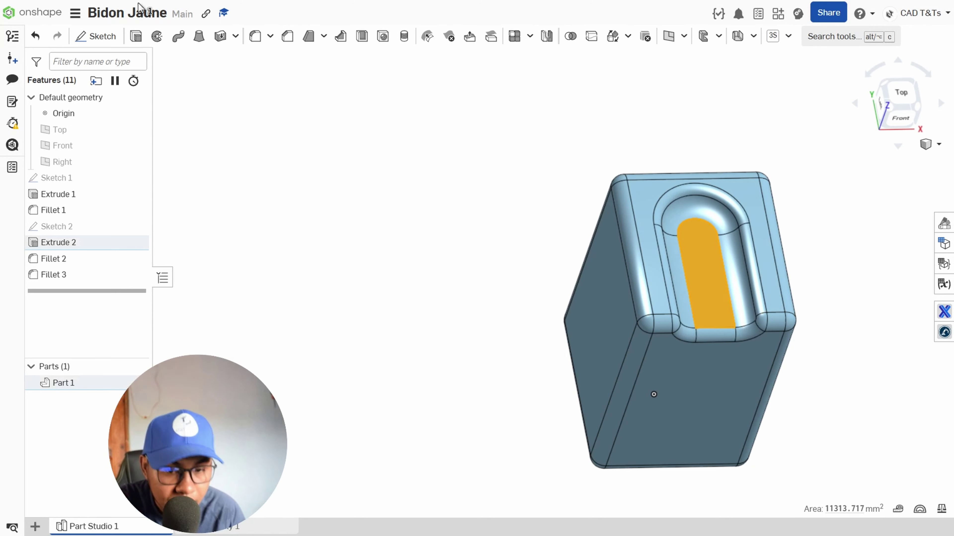
left_click(92, 36)
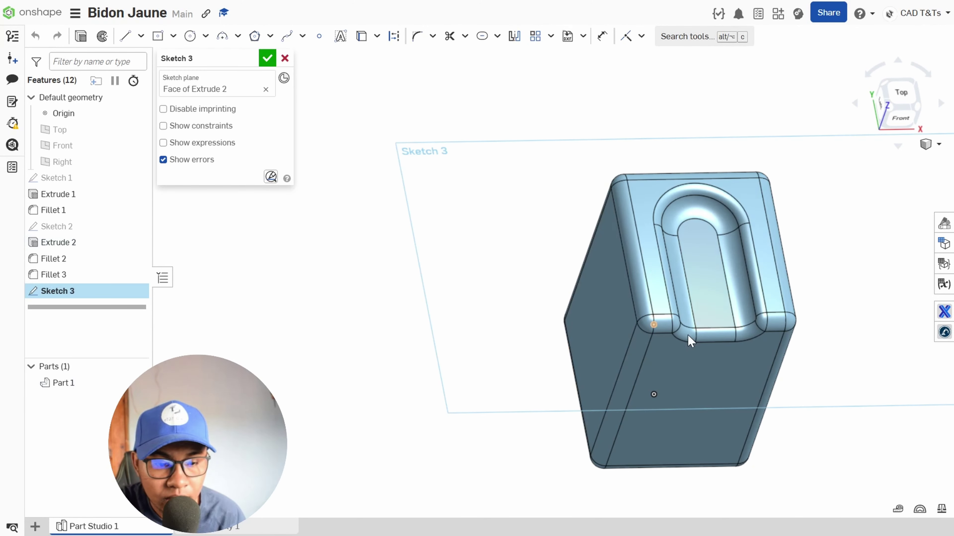
key("n")
key("c")
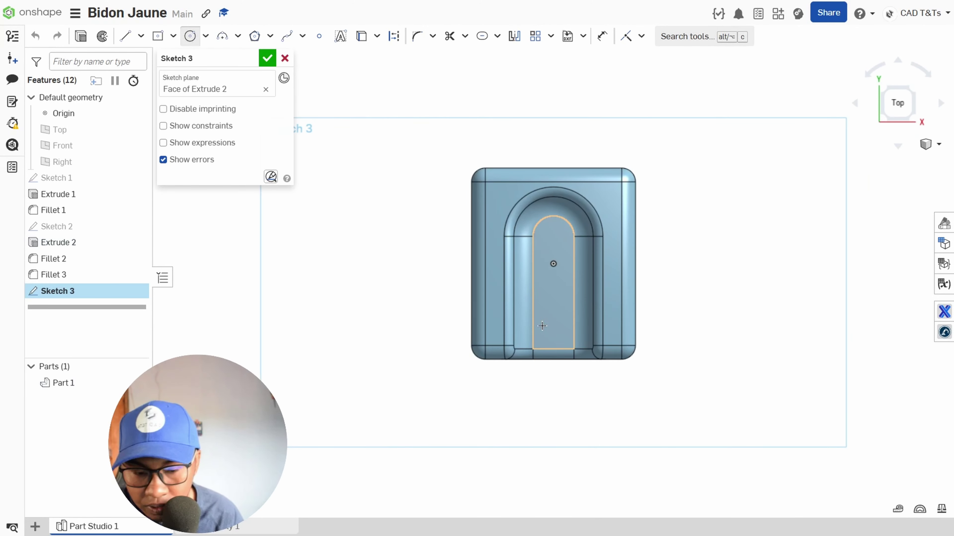
left_click(553, 329)
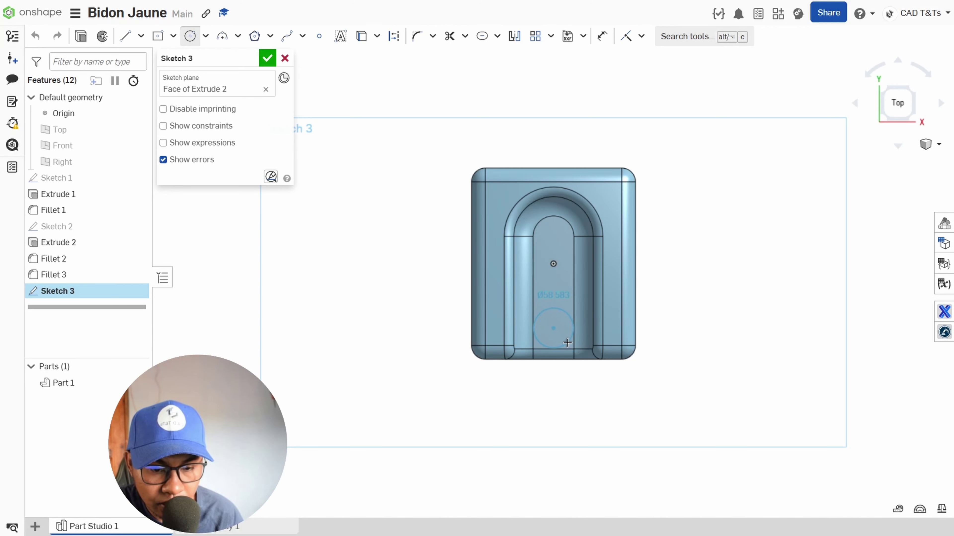
left_click(567, 343)
type("52")
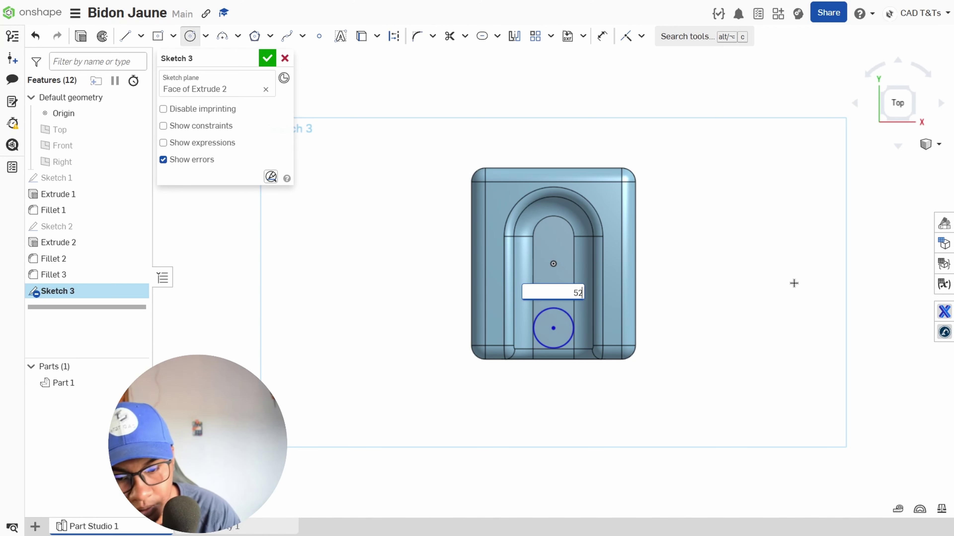
key("Return")
key("Escape")
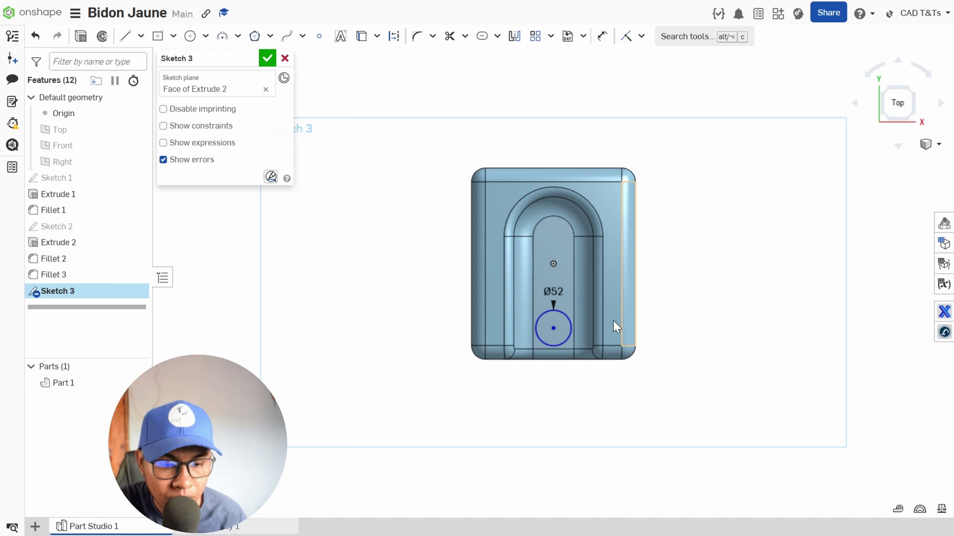
- Align the circle's centre vertically with the origin
key("d")
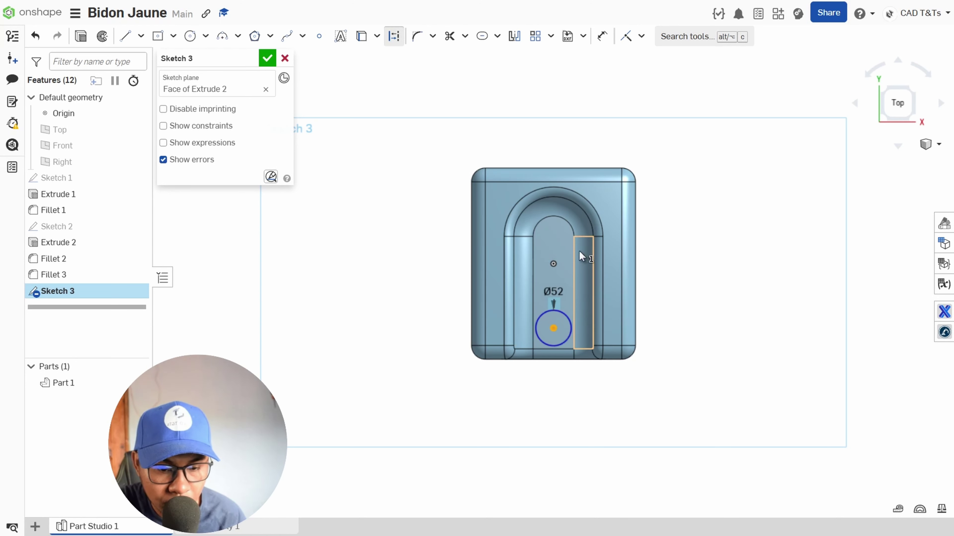
left_click(555, 262)
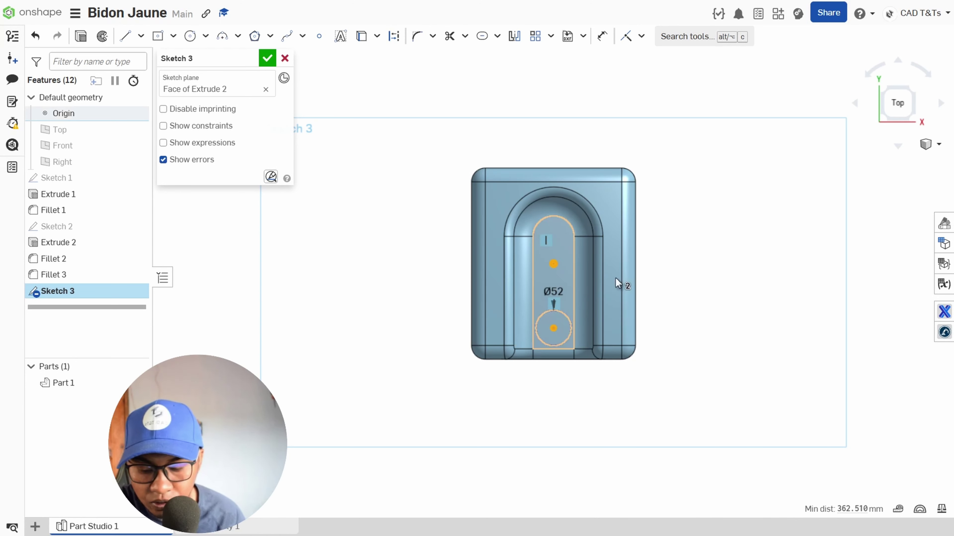
key("v")
- Try a 40 mm dimension between the circle's centre and the block's front edge, and delete it
key("d")
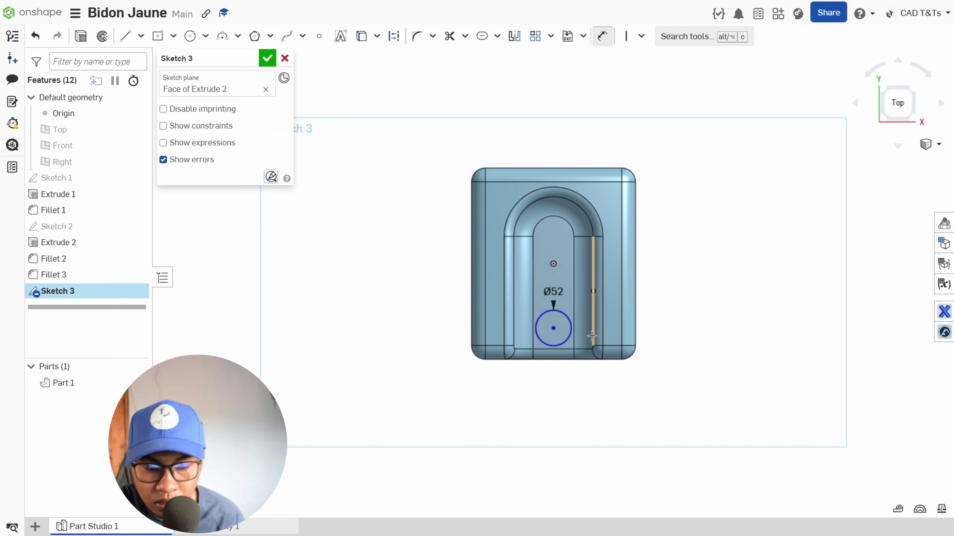
left_click(554, 329)
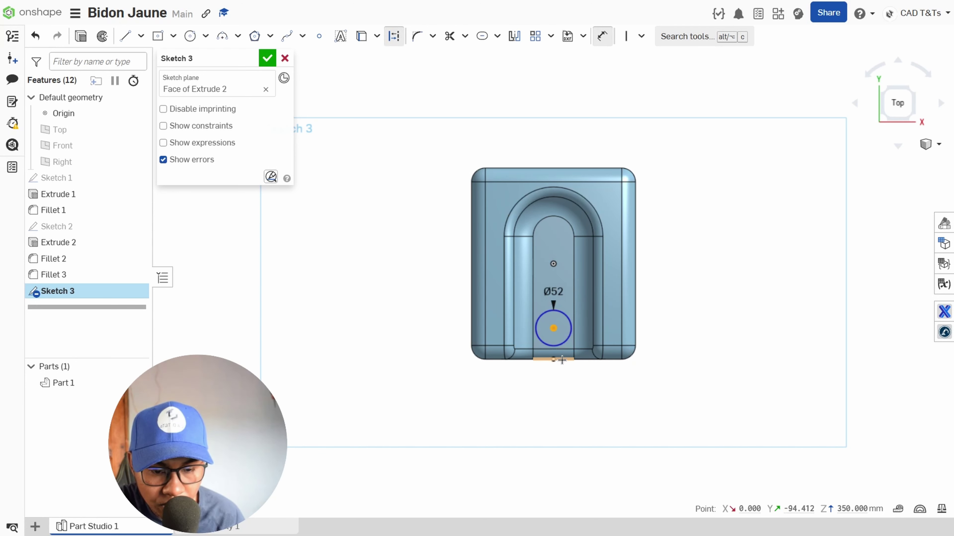
left_click(566, 360)
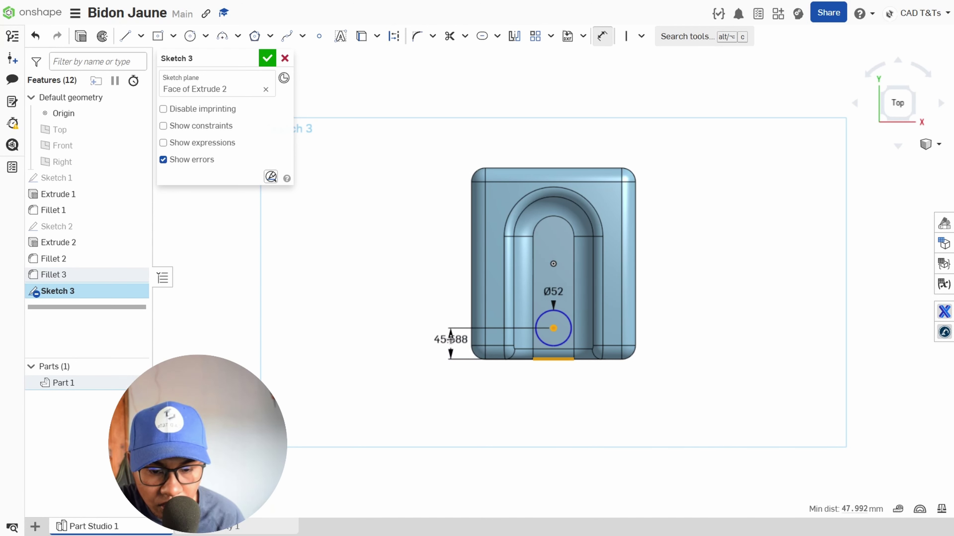
left_click(450, 338)
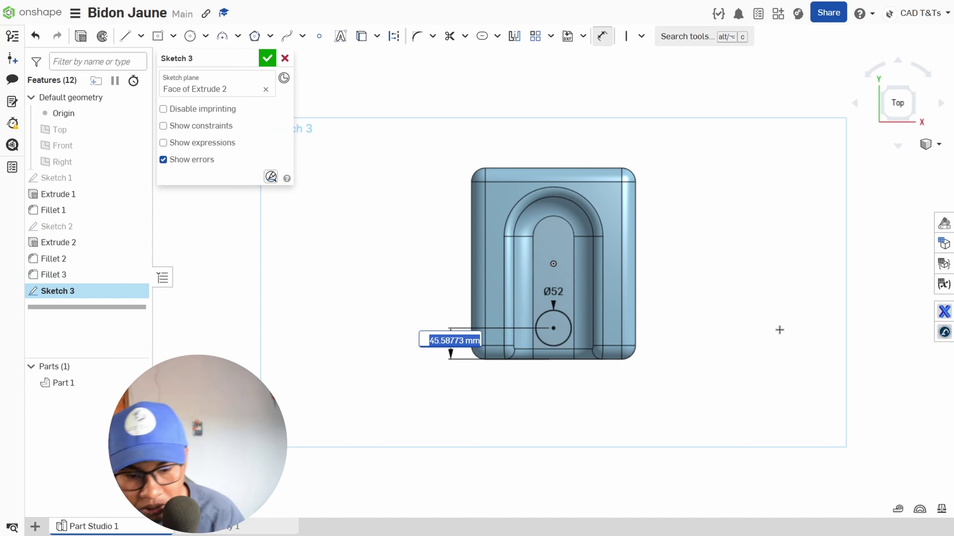
type("40")
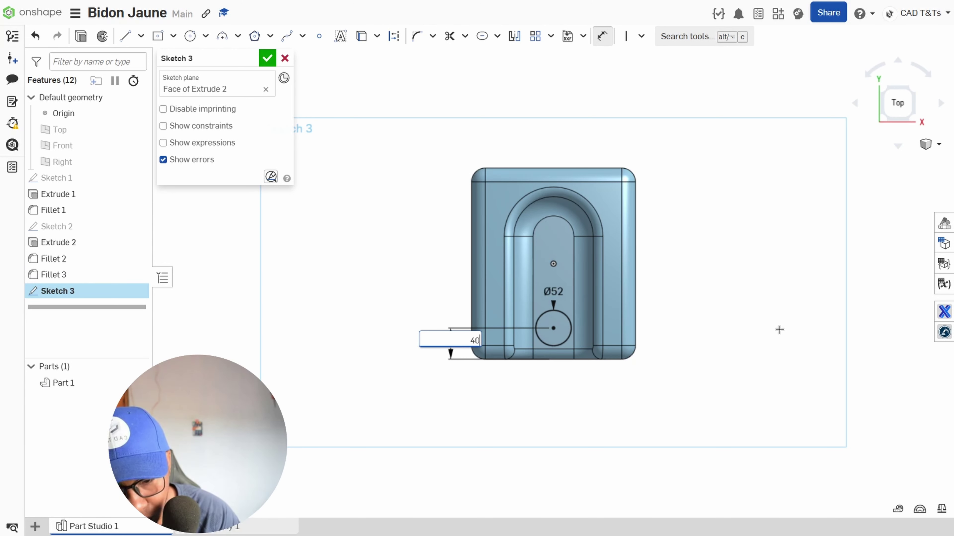
key("Return")
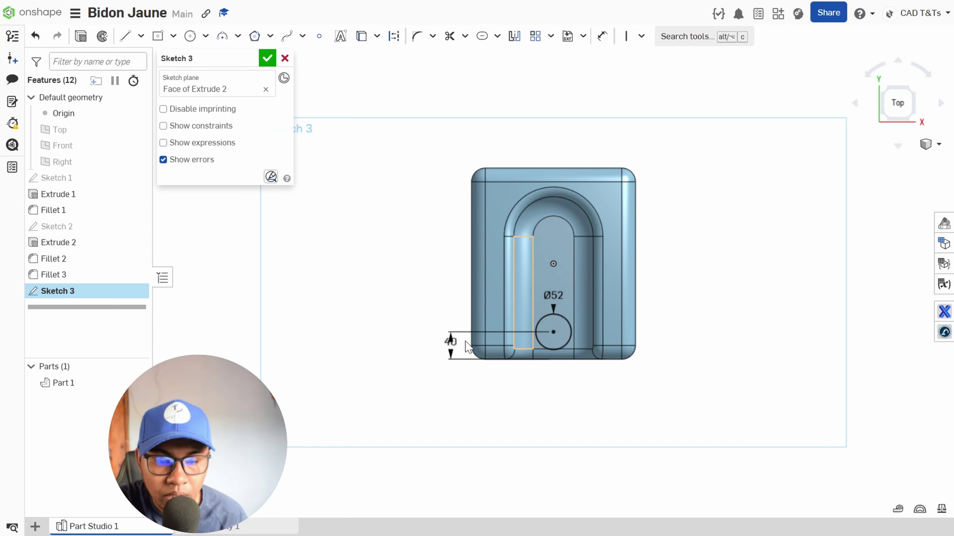
left_click(456, 344)
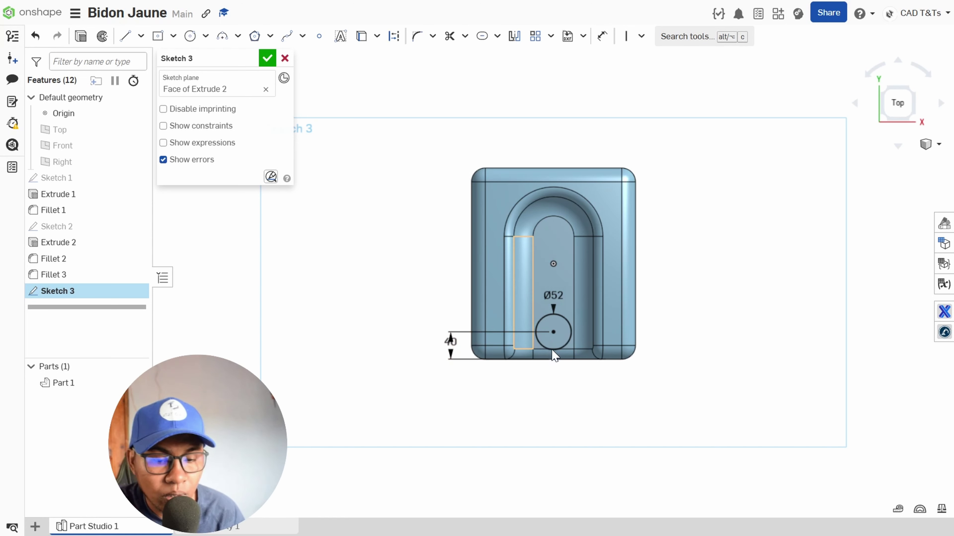
key("Delete")
- Make the circle tangent to the front edge of the recess floor and finish the sketch
left_click(569, 348)
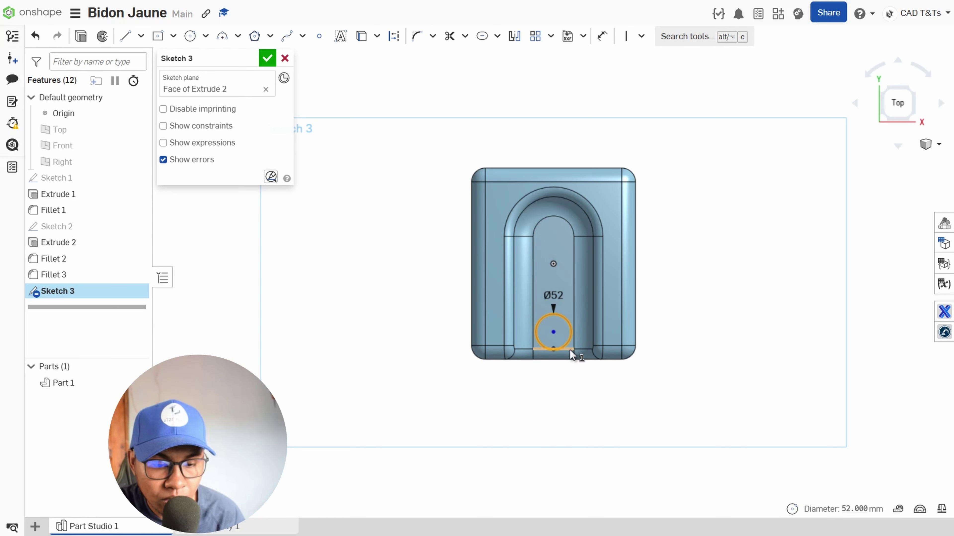
left_click(570, 350)
key("t")
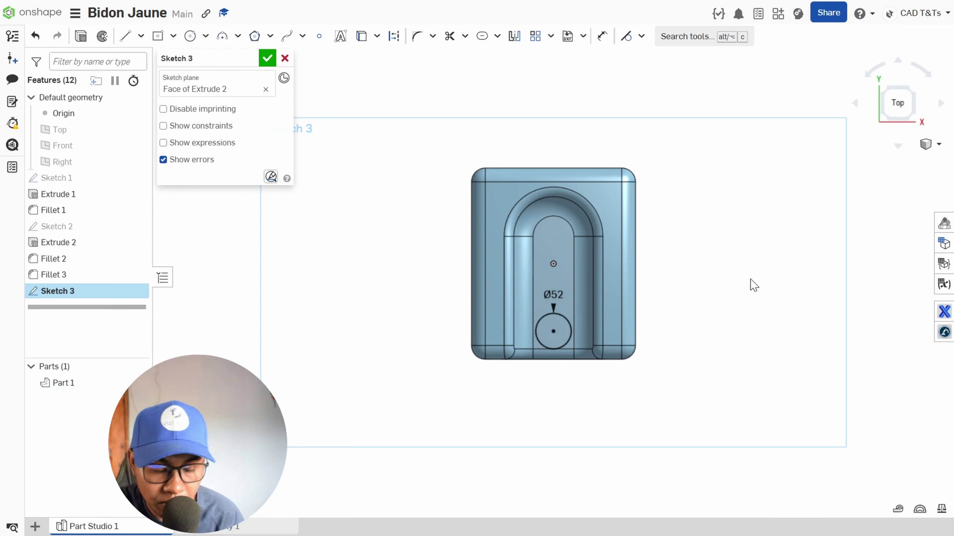
left_click(267, 58)
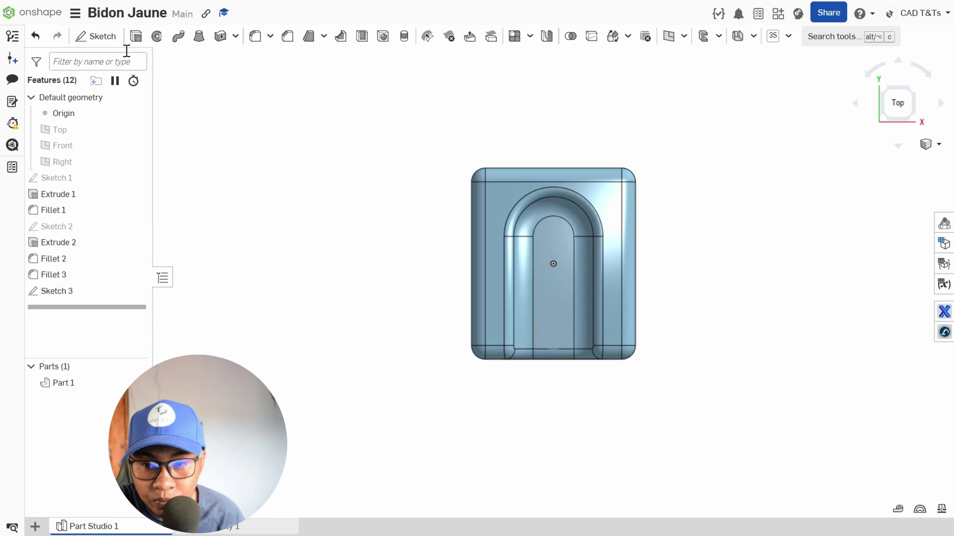
- Extrude the circle 30 mm upward as a solid added to the body, with a 1 degree draft in the flipped direction
left_click(135, 36)
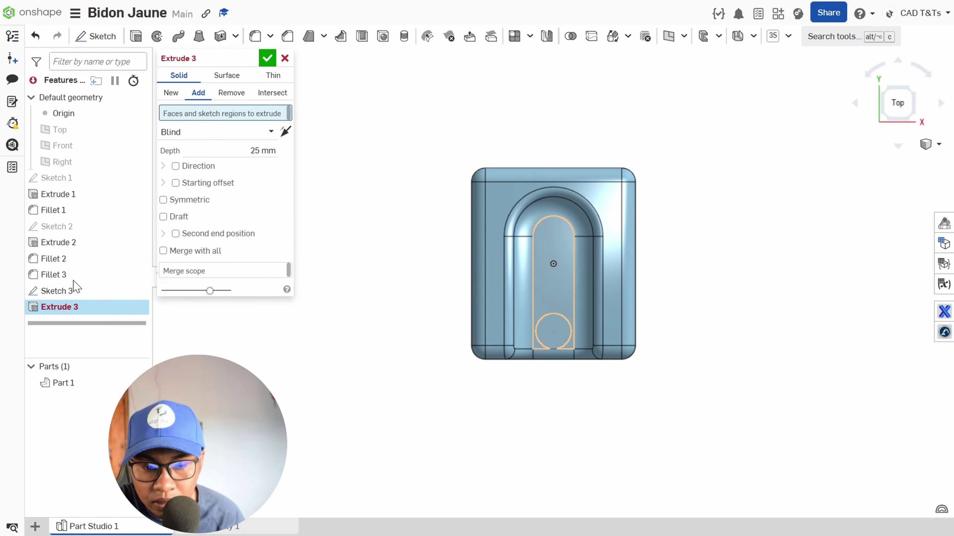
mouse_move(549, 419)
right_mouse_down()
mouse_move(549, 333)
mouse_move(531, 337)
mouse_move(522, 321)
mouse_move(560, 332)
mouse_move(559, 348)
right_mouse_up()
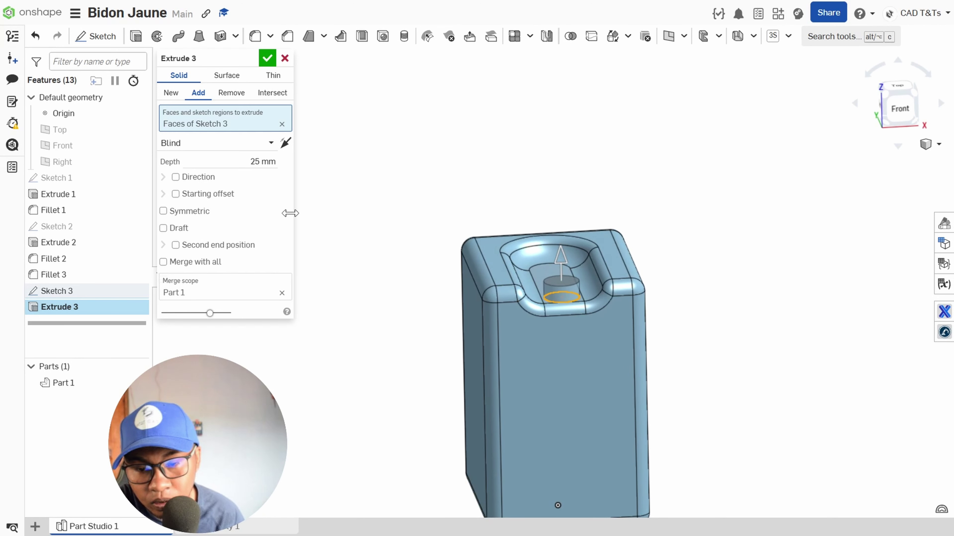
left_click(261, 159)
type("30")
key("Return")
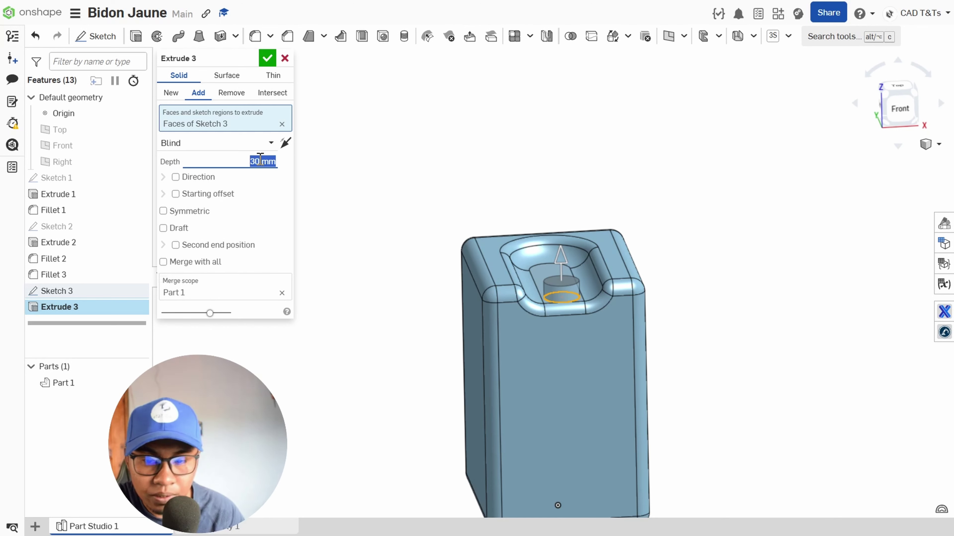
left_click(164, 228)
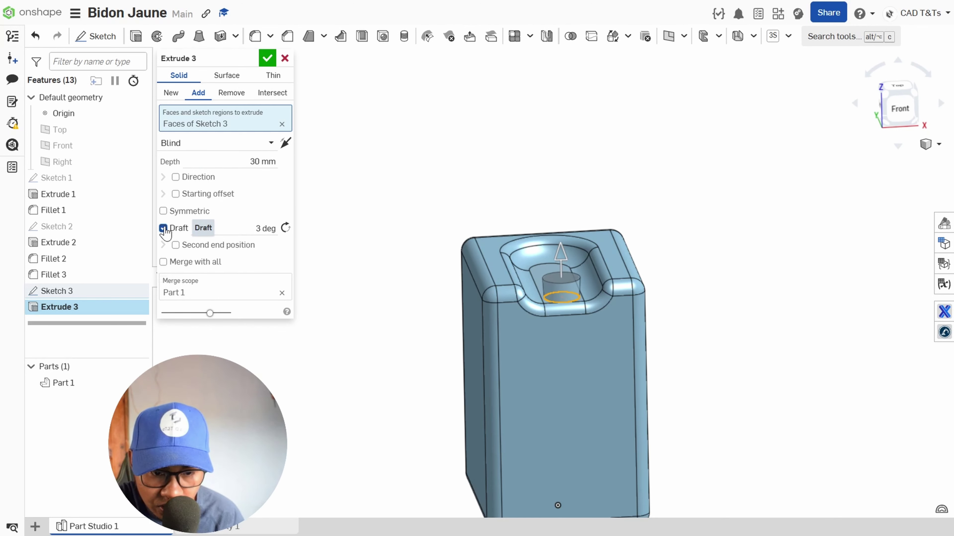
left_click(286, 228)
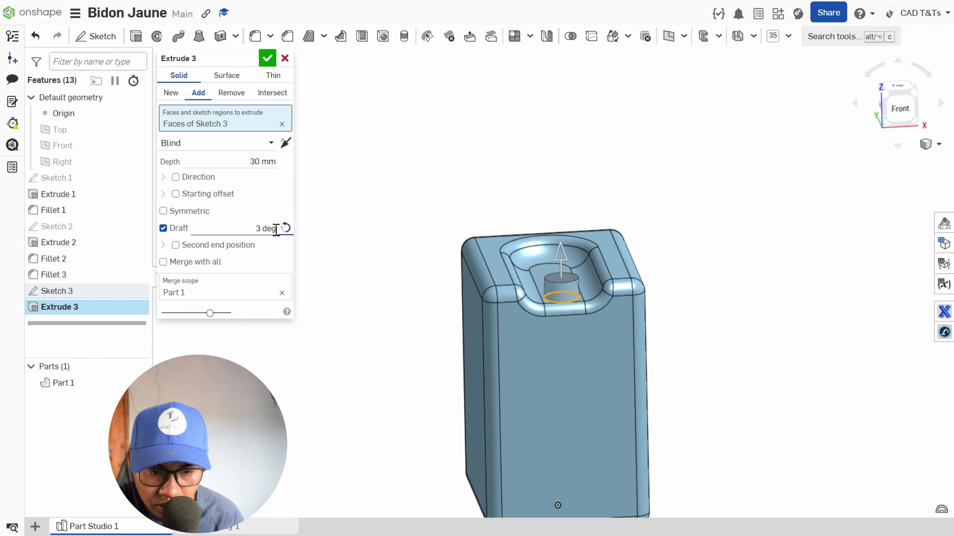
left_click(251, 230)
type("1")
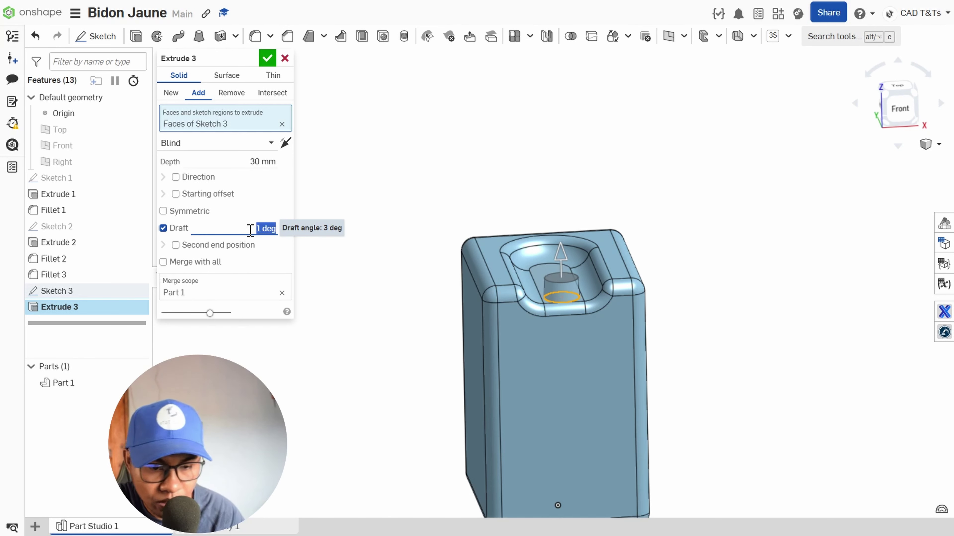
left_click(267, 58)
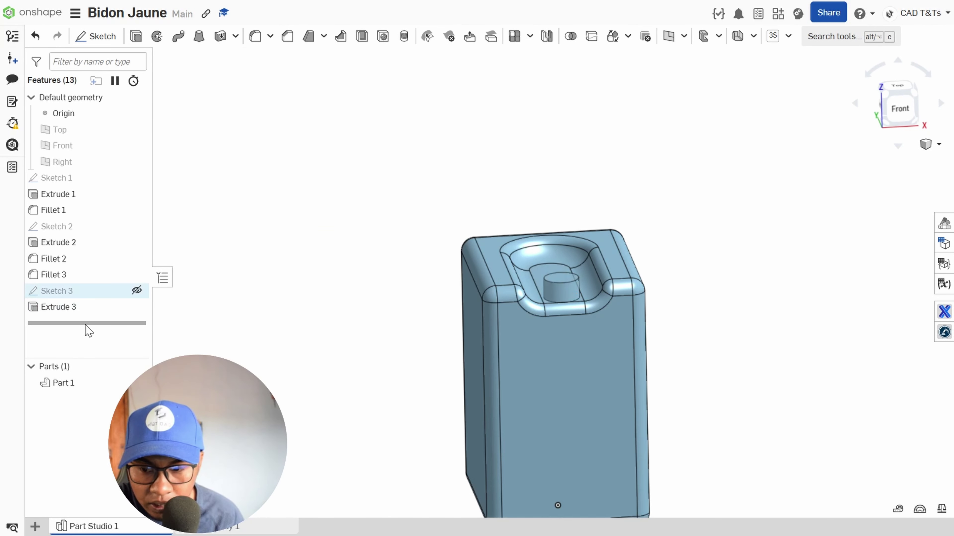
- Edit the spout circle's sketch to set its diameter to 54 mm and finish the sketch
right_click(62, 295)
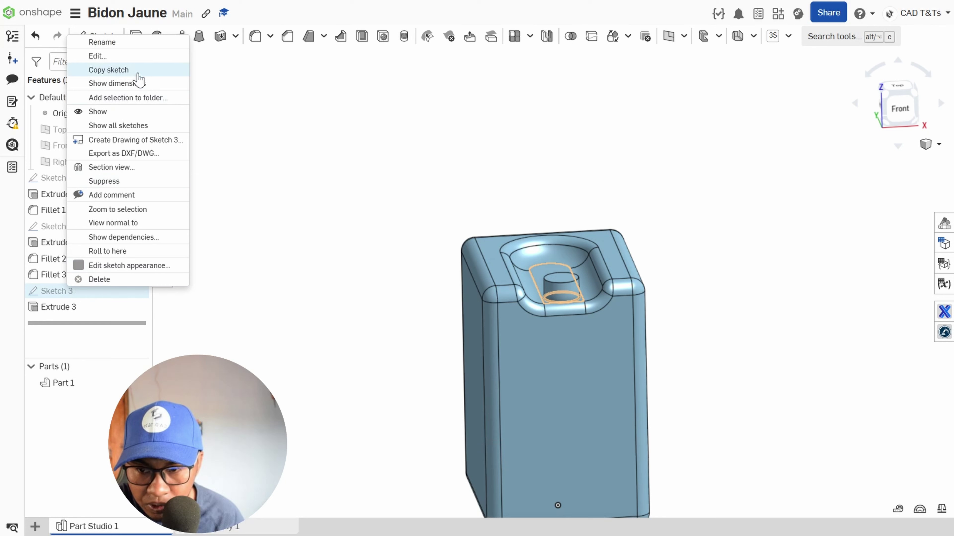
left_click(139, 55)
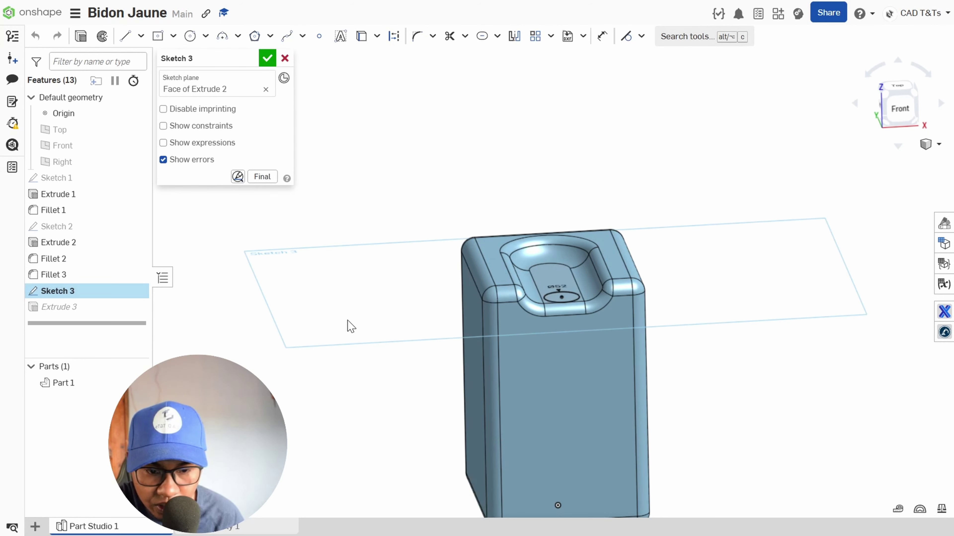
double_click(555, 286)
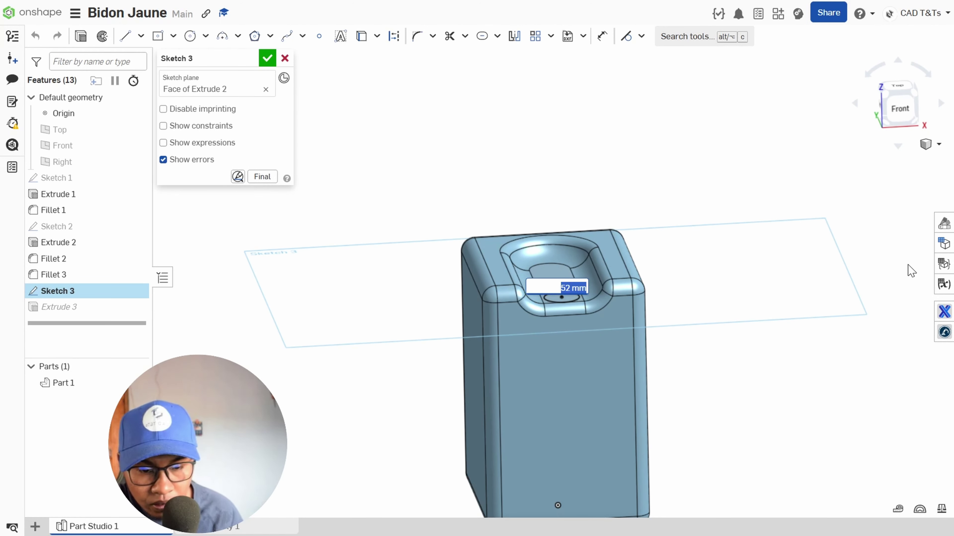
type("54")
key("Return")
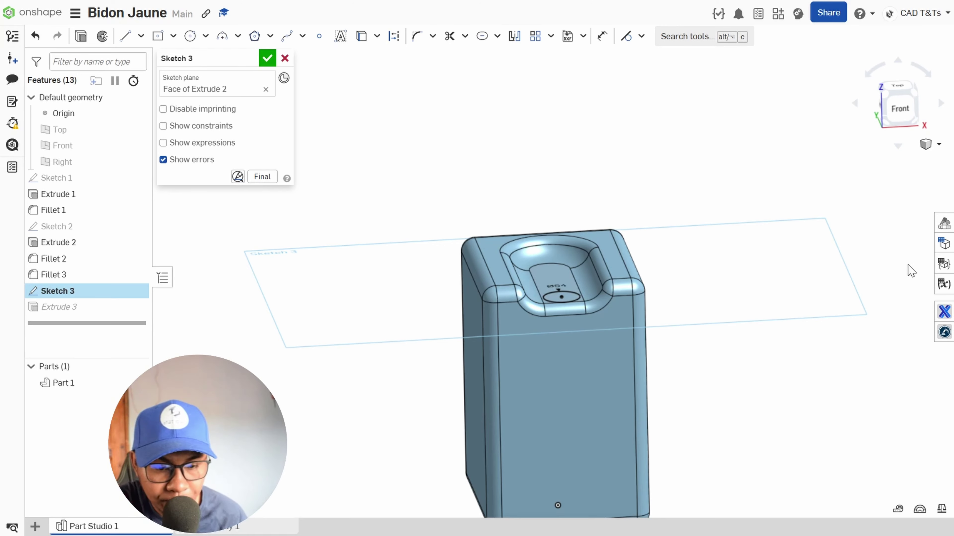
left_click(267, 58)
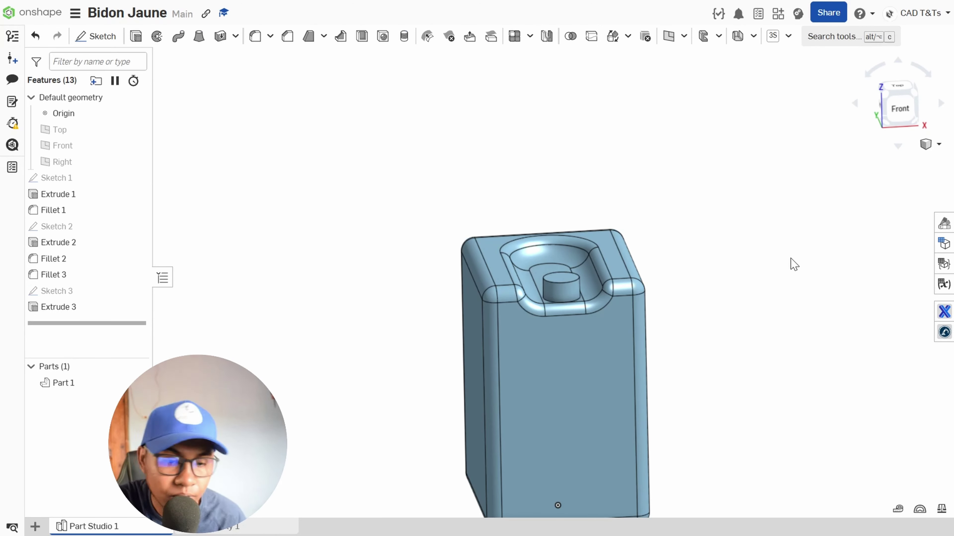
- Start a new sketch on the Right plane and view it straight on
right_click_drag(782, 270, 739, 282)
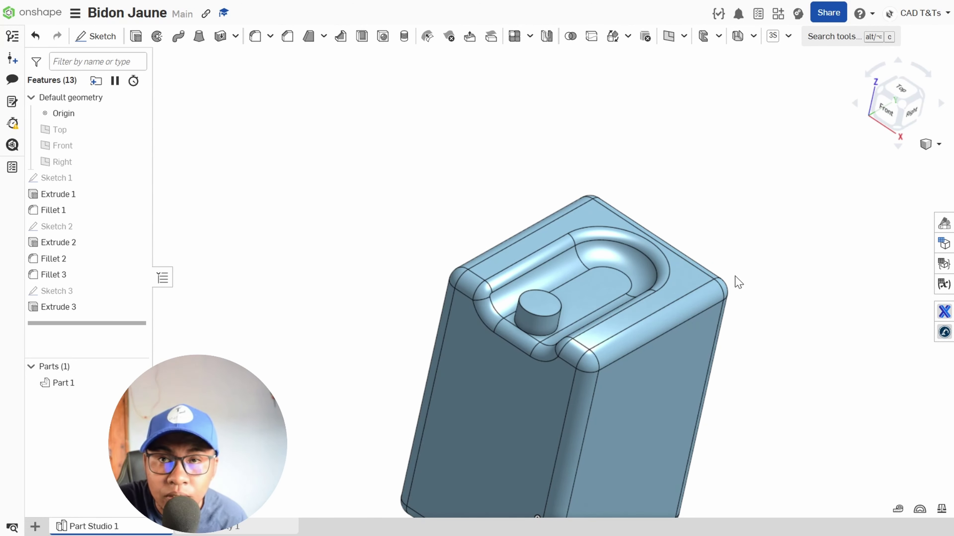
scroll(737, 281, "down", 3)
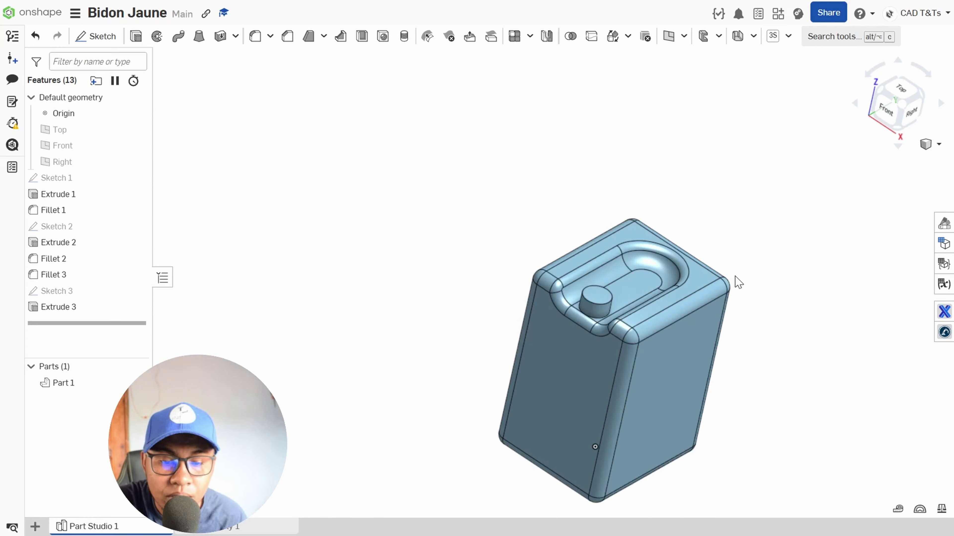
right_click_drag(736, 279, 697, 290)
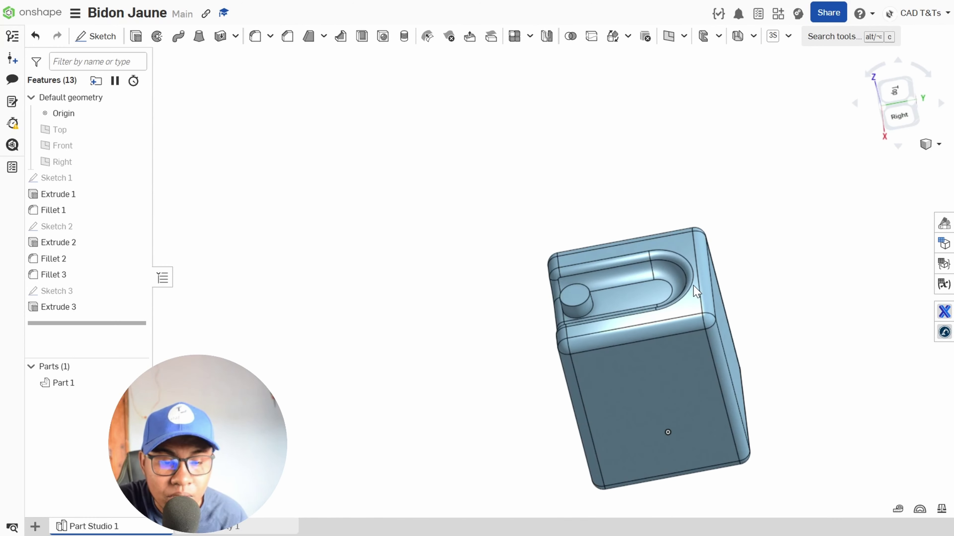
left_click(74, 165)
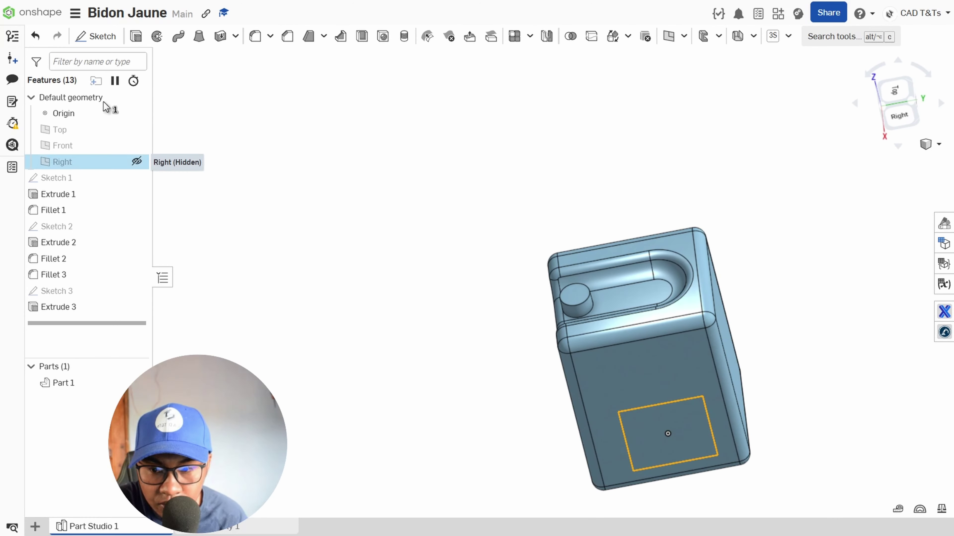
left_click(96, 37)
key("n")
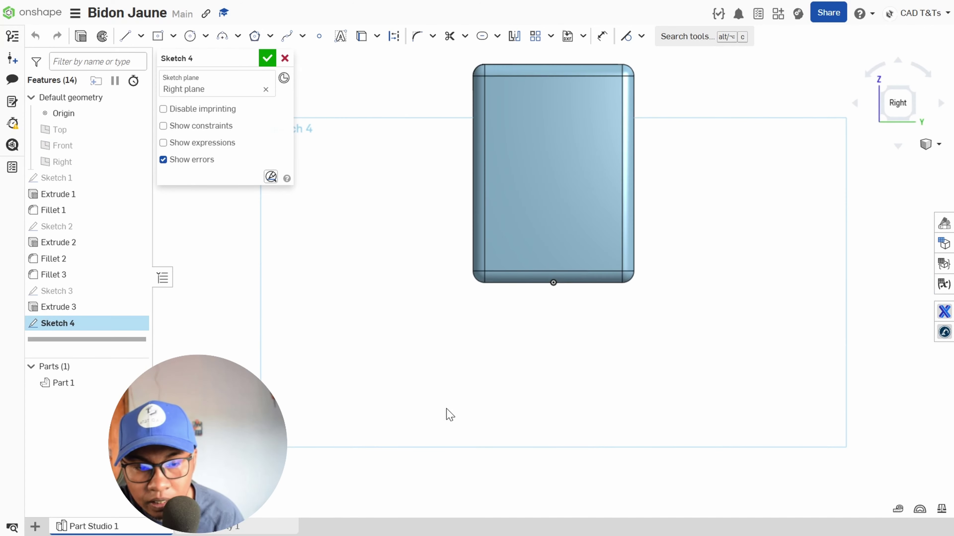
scroll(602, 60, "up", 3)
scroll(602, 62, "down", 1)
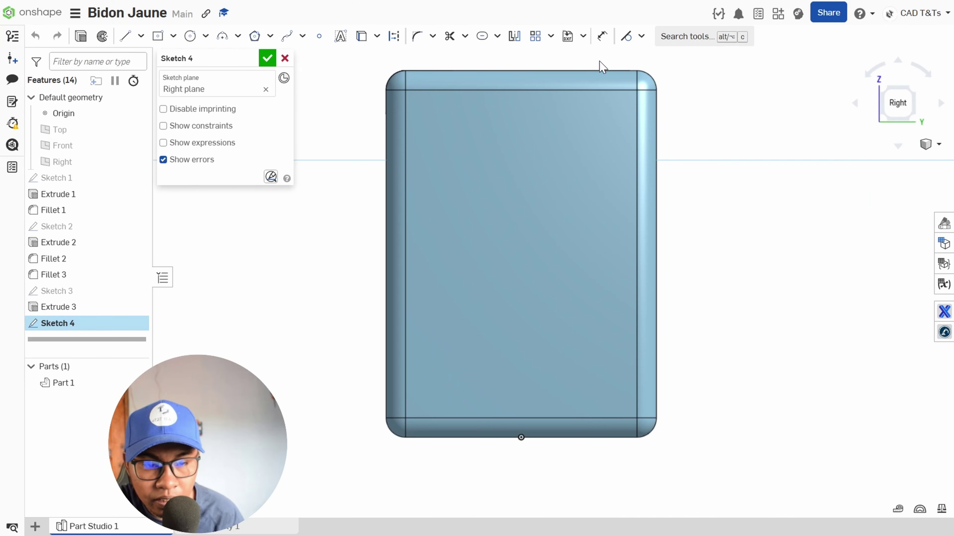
- Set the model display to Translucent so the top recess can be seen through the body
left_click(935, 144)
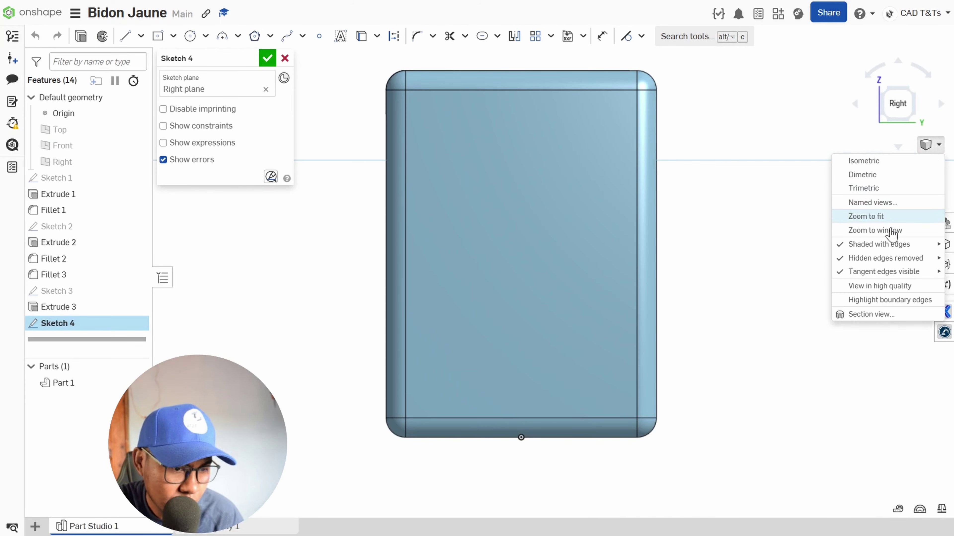
mouse_move(889, 251)
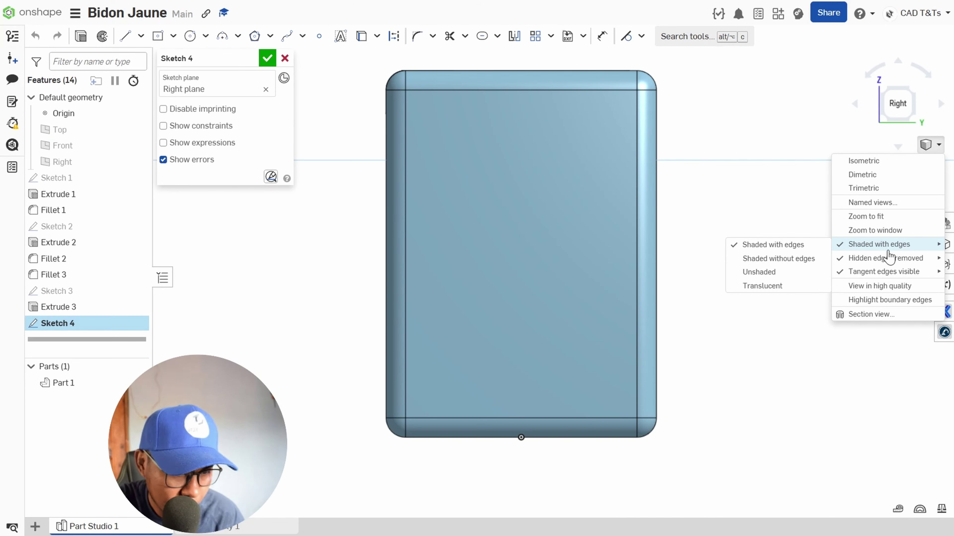
left_click(784, 285)
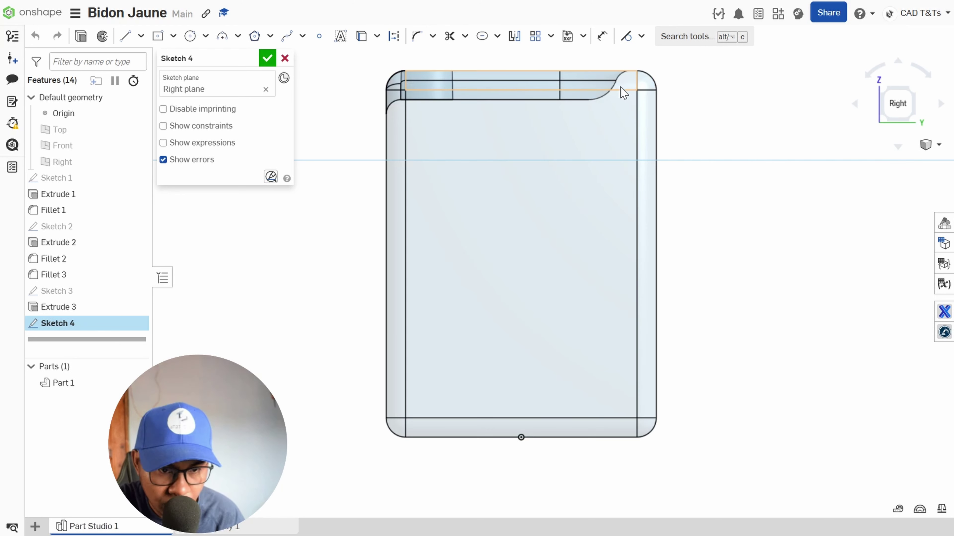
middle_click_drag(622, 111, 620, 207)
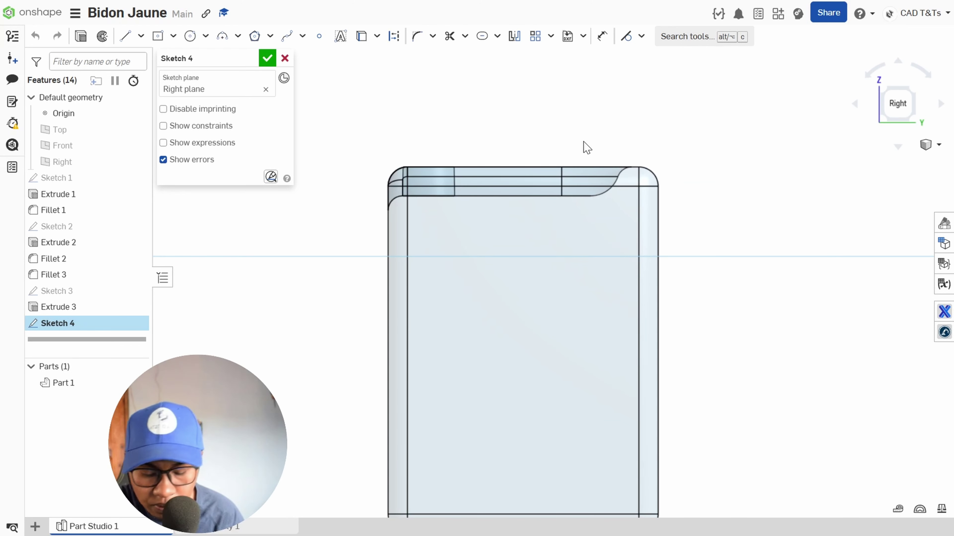
- Draw a horizontal line about 126 mm long forward from the rear corner along the top edge, continued by a short line slanting down toward the spout
key("l")
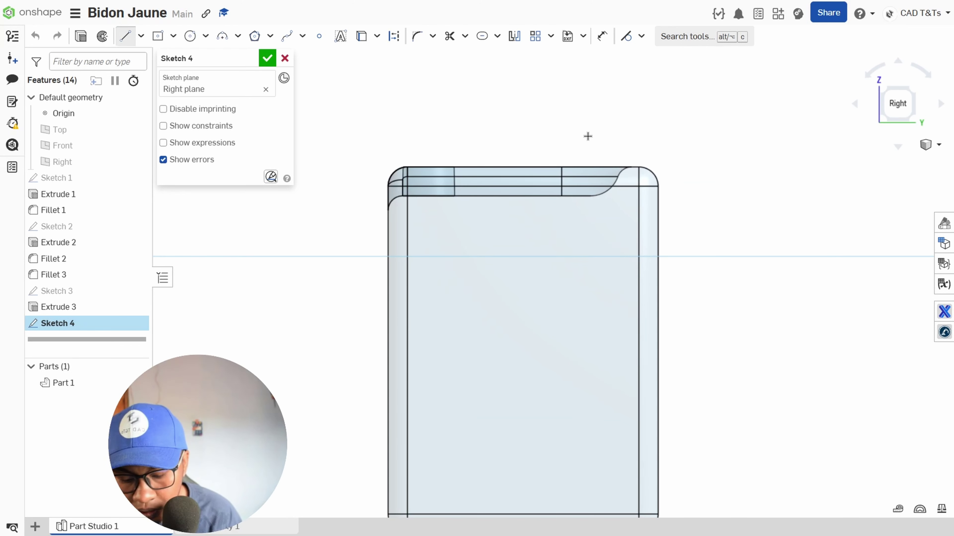
left_click(639, 167)
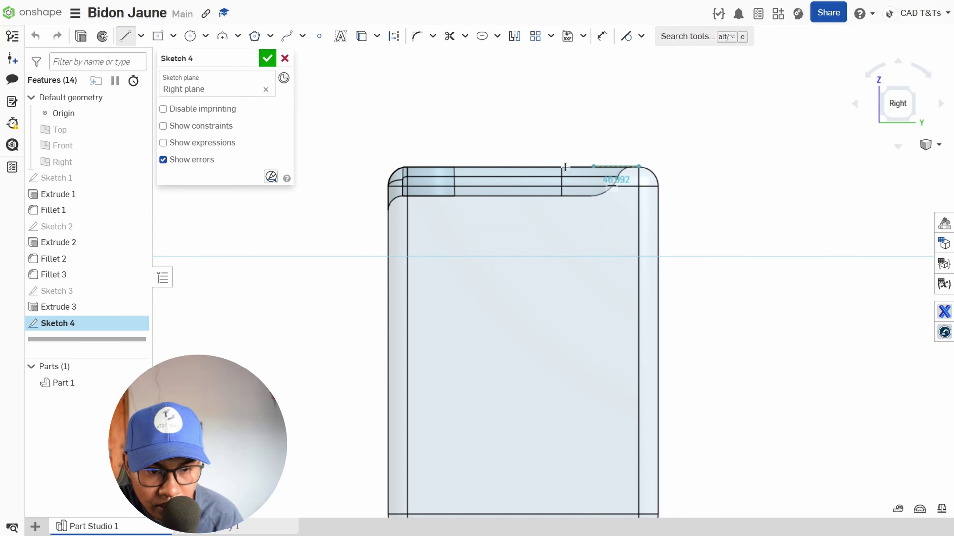
left_click(517, 167)
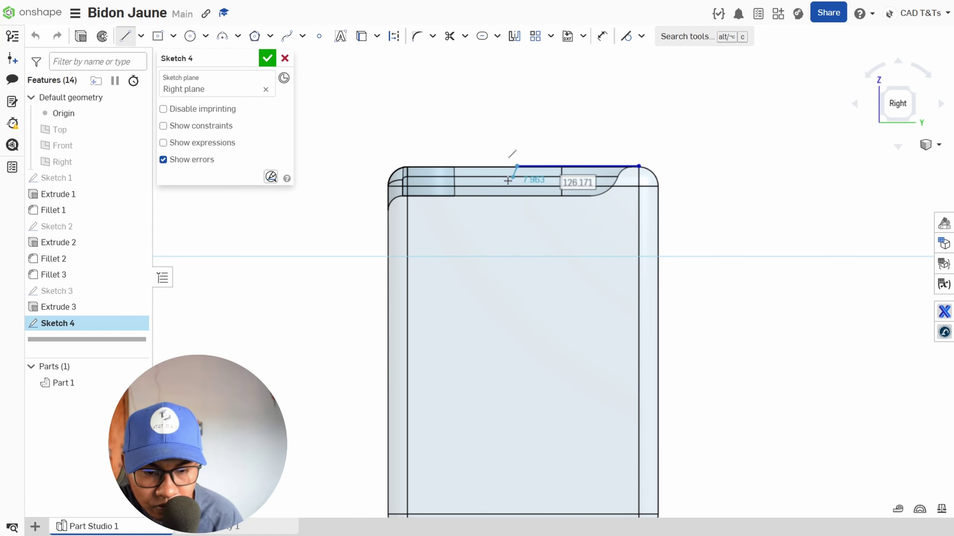
left_click(487, 208)
key("Escape")
- Dimension the corner between the two lines 180 mm from the block's rear edge
key("u")
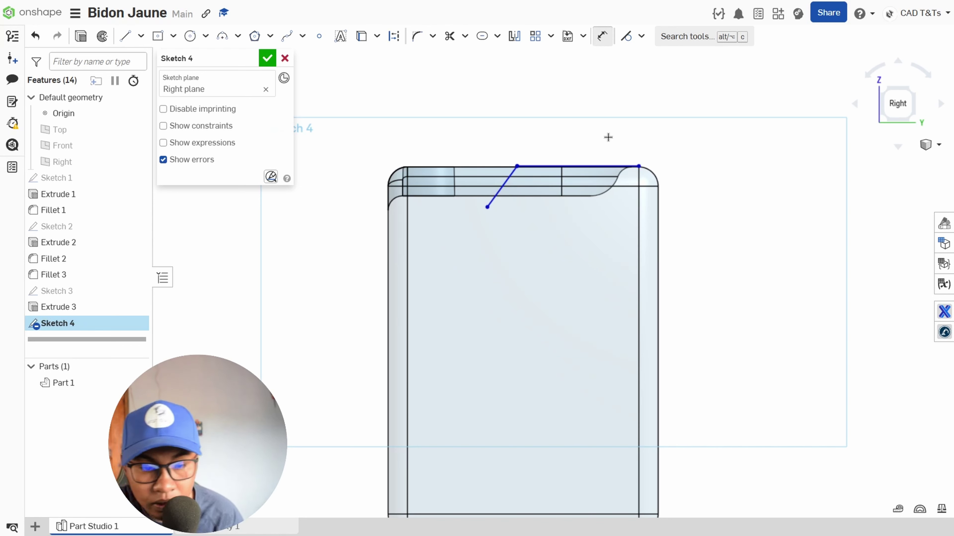
left_click(657, 203)
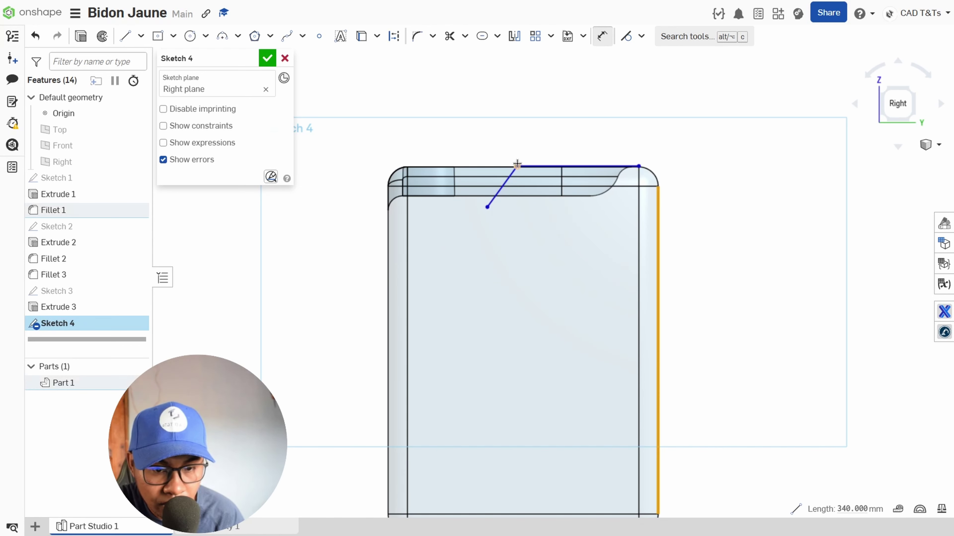
left_click(551, 132)
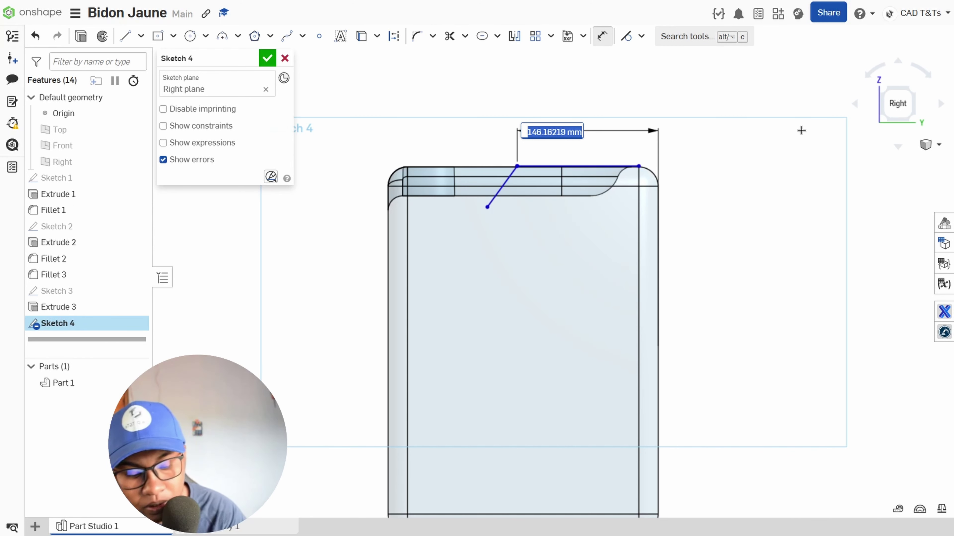
type("180")
key("Return")
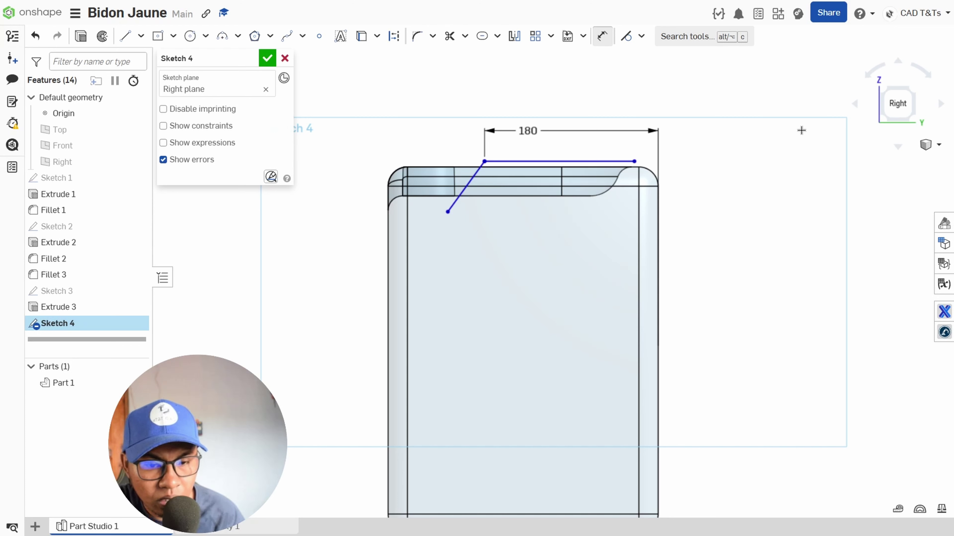
- Set the distance between the lines' corner and the block's rear edge to 160 mm
double_click(527, 131)
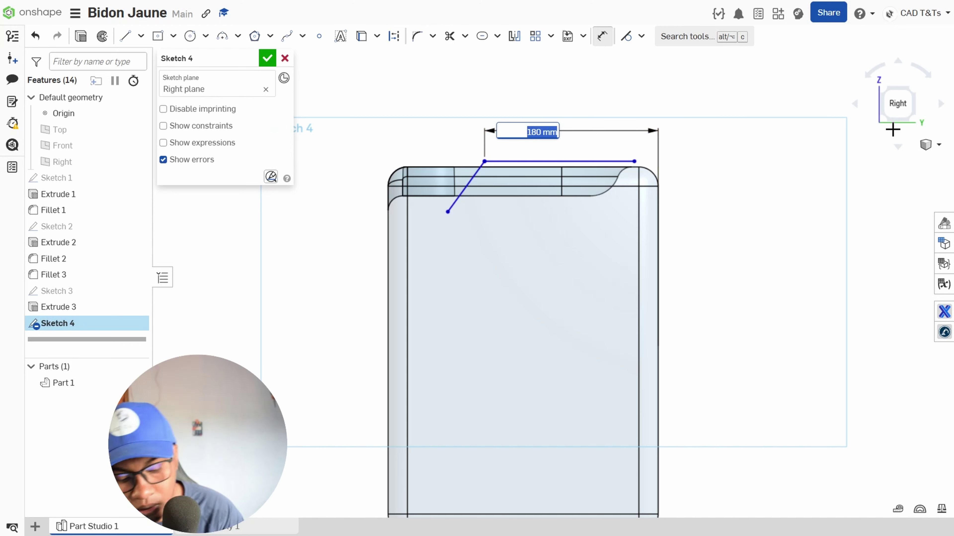
type("160")
key("Return")
key("Escape")
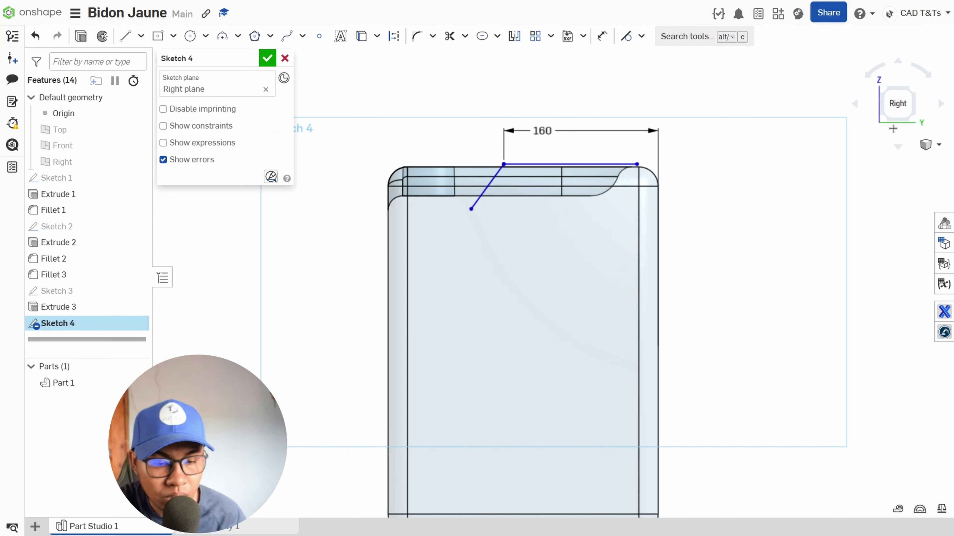
- Make the horizontal line's rear endpoint coincident with the upper end of the rear corner fillet
left_click(640, 169)
left_click(640, 170)
key("i")
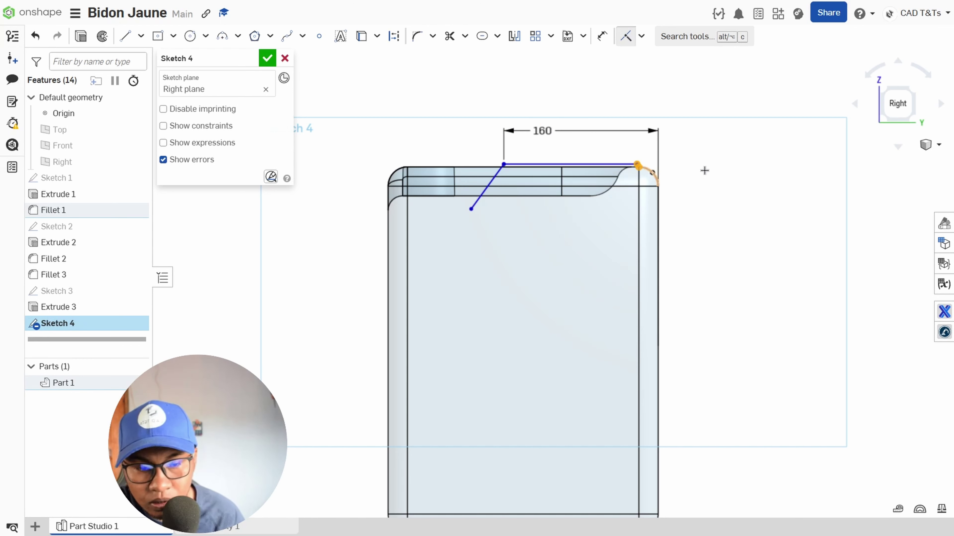
key("Escape")
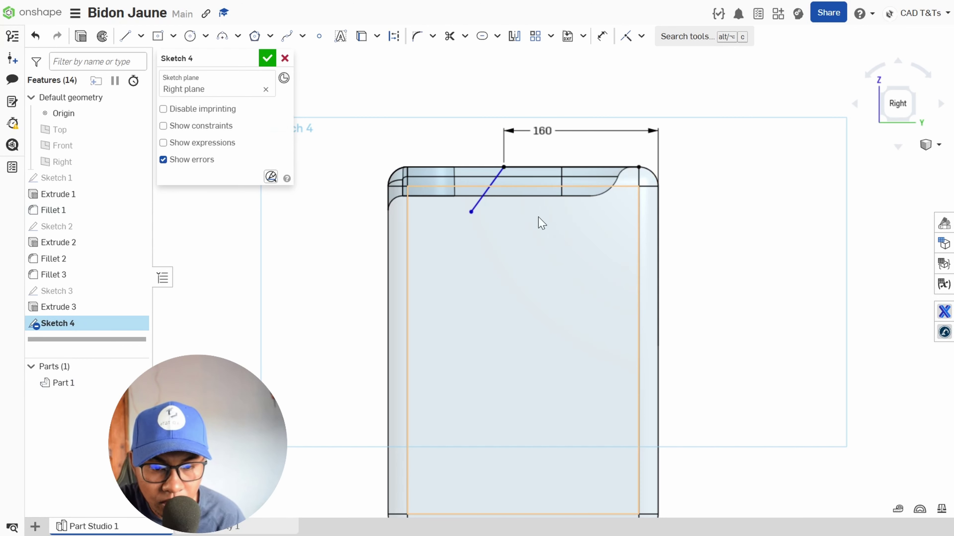
- Steepen the slanted line by moving its free end and set the angle between the two lines to 120 degrees
left_click_drag(471, 212, 488, 212)
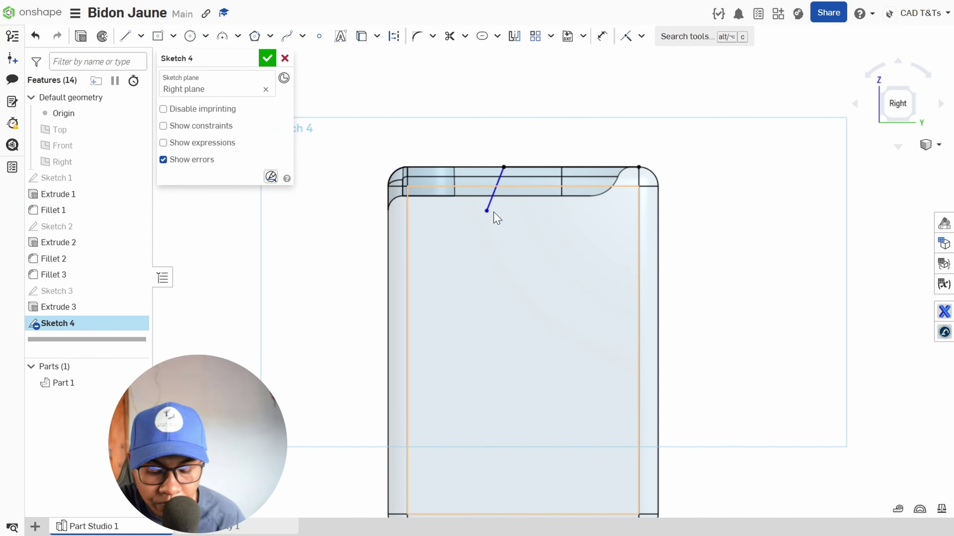
key("d")
left_click(495, 190)
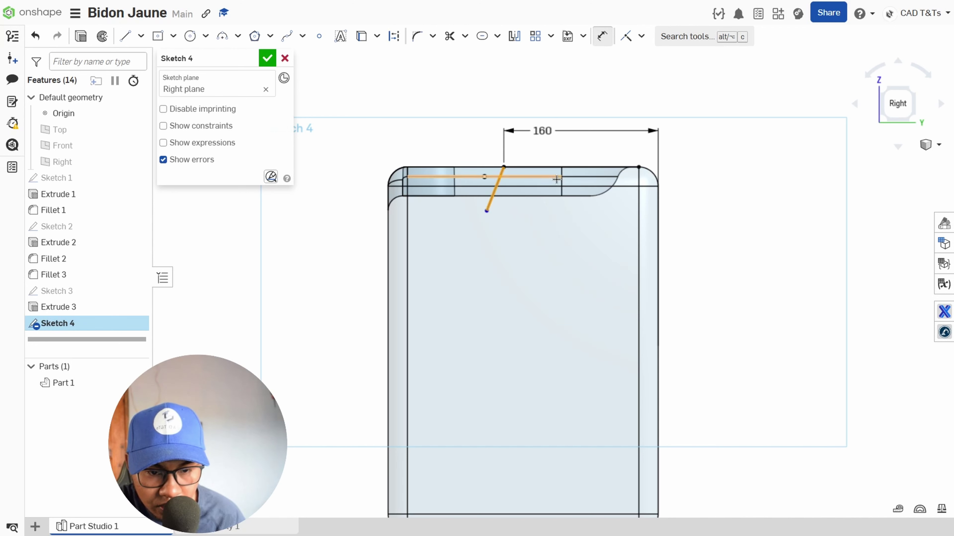
left_click(551, 186)
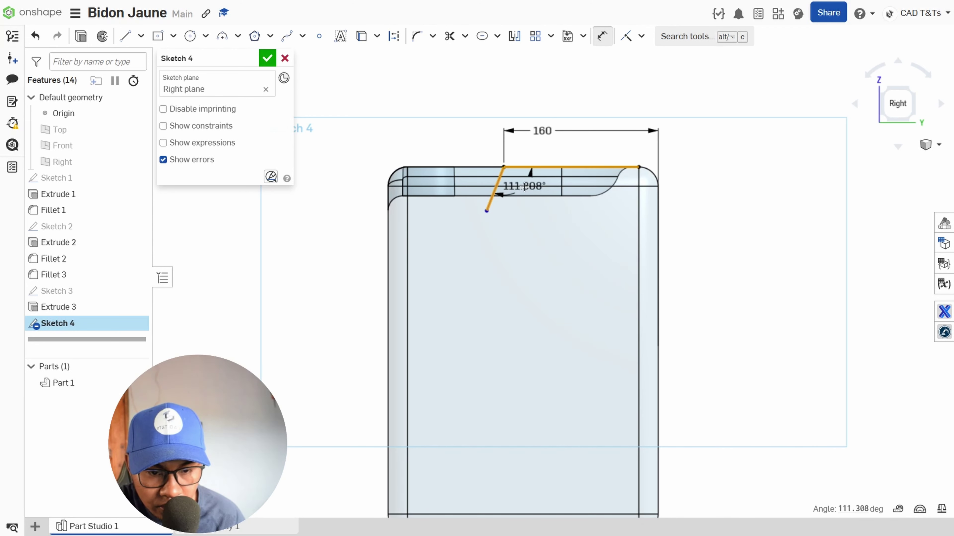
left_click(833, 187)
type("1")
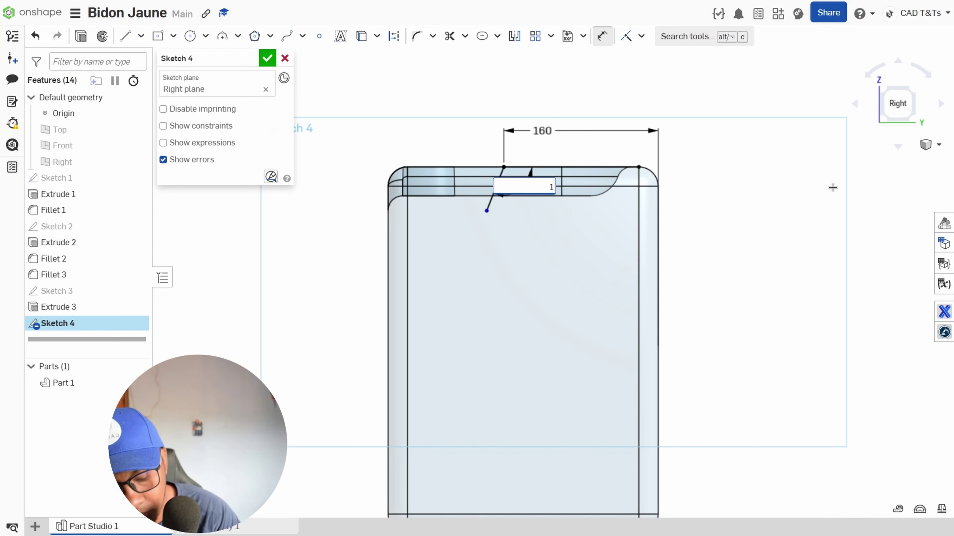
type("20")
key("Return")
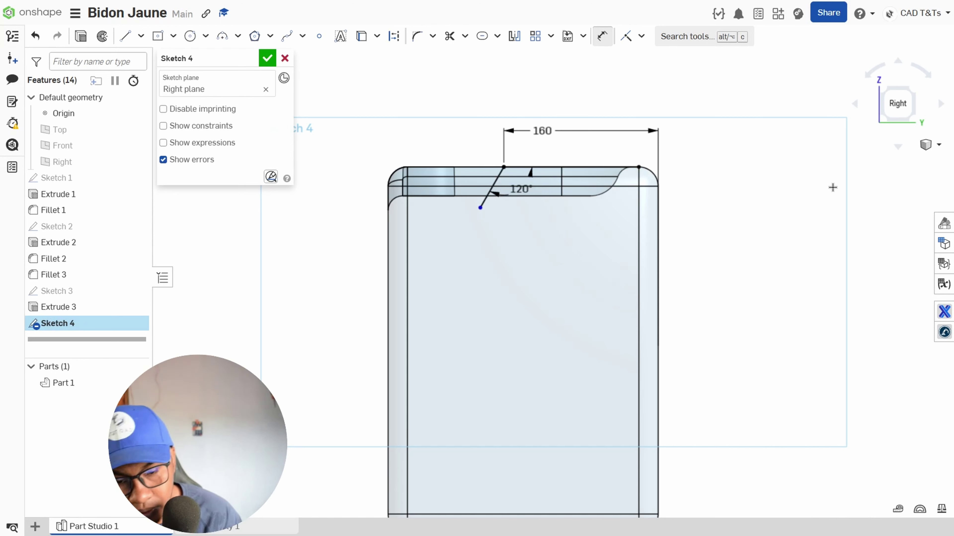
- Place the slanted line's lower end on the recess floor edge and finish the sketch
key("Escape")
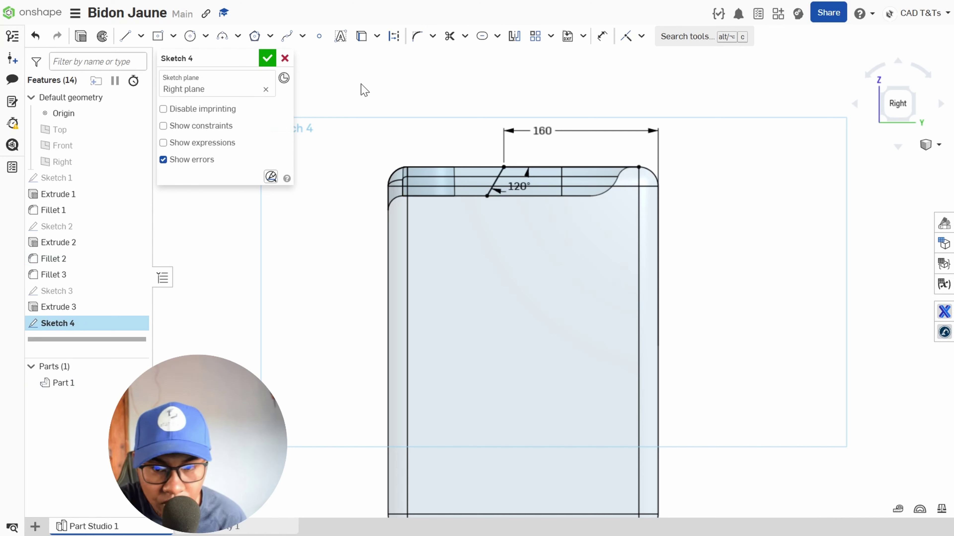
left_click(268, 59)
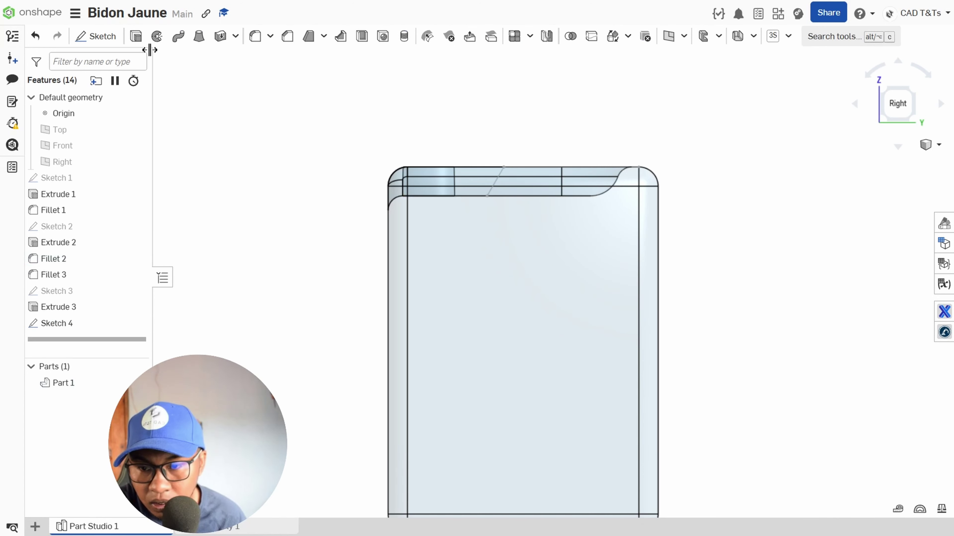
- Restore the Shaded with edges display and switch to an isometric view
left_click(931, 147)
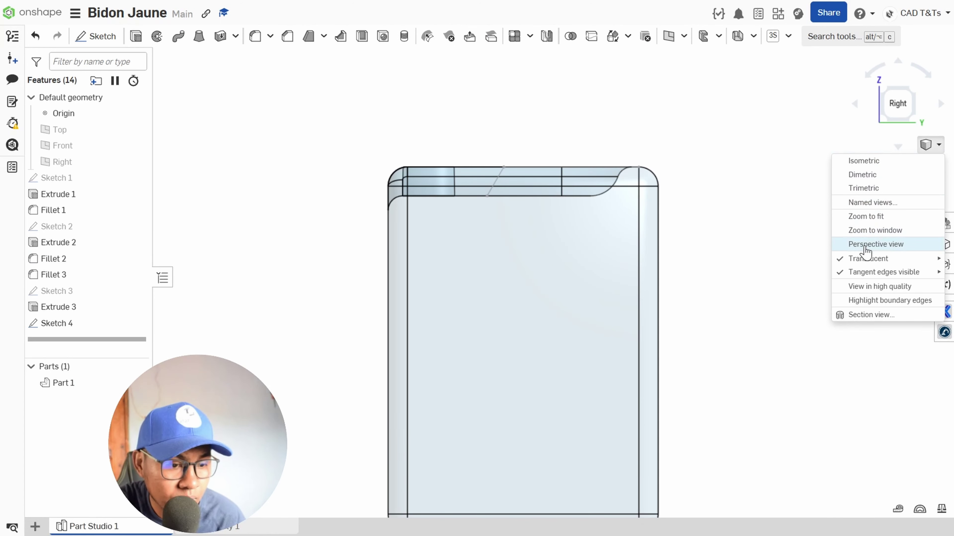
mouse_move(864, 259)
left_click(793, 263)
key("shift+7")
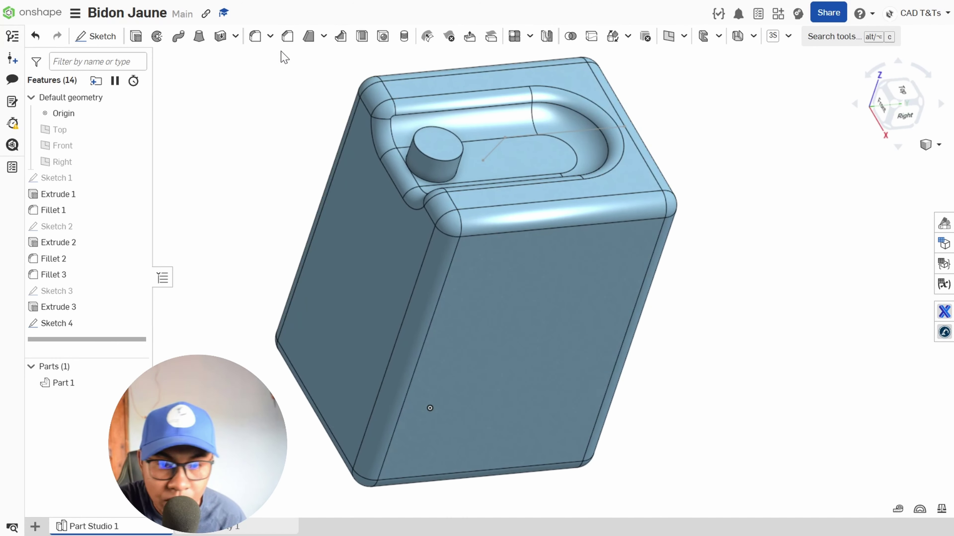
left_click(136, 36)
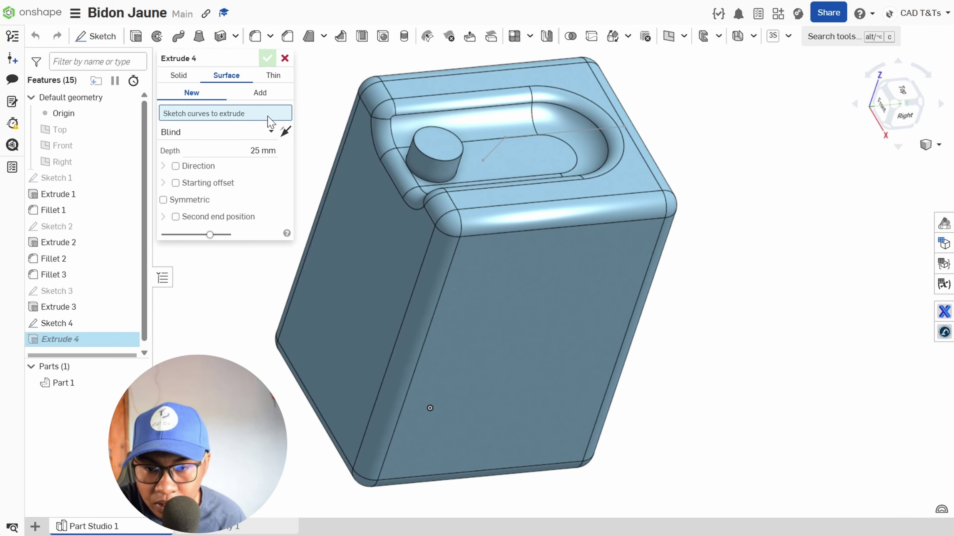
left_click(178, 75)
left_click(273, 75)
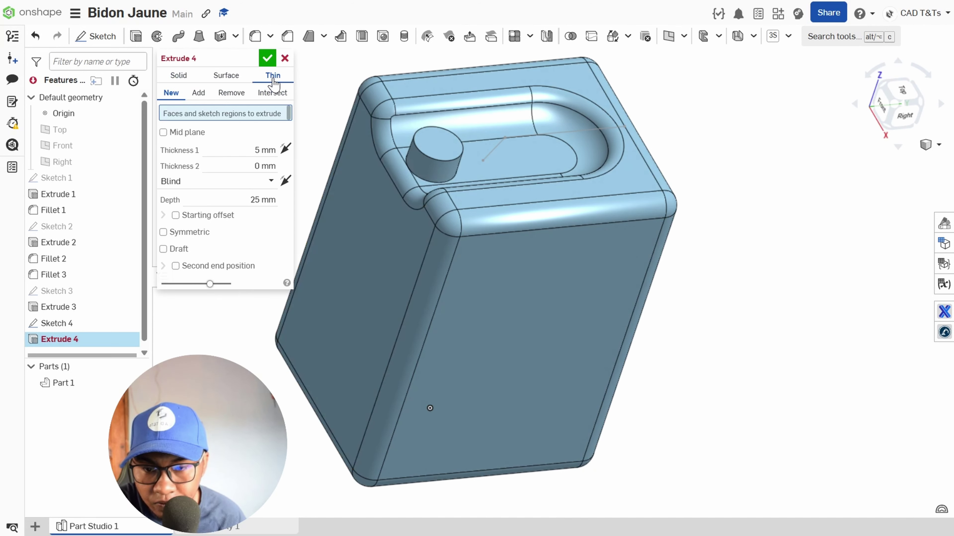
left_click(535, 136)
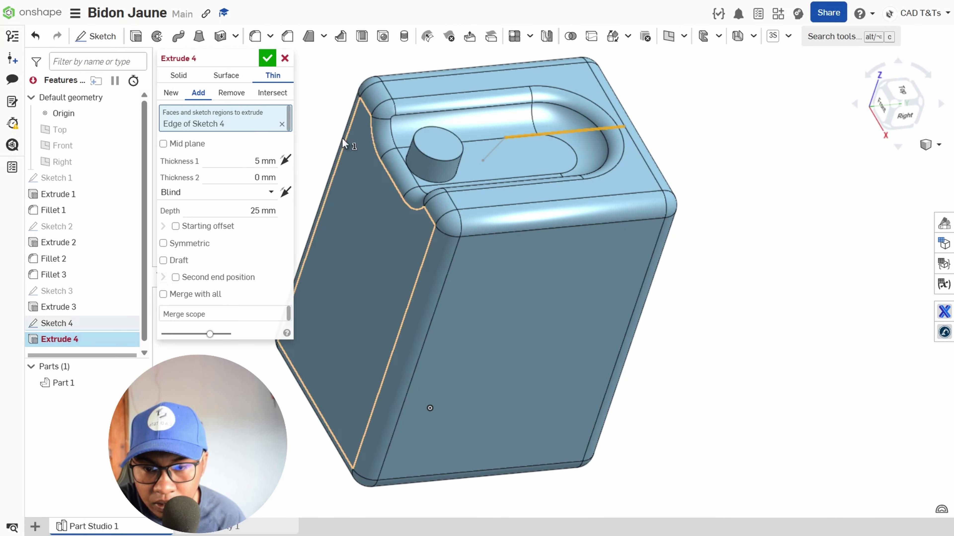
left_click(282, 125)
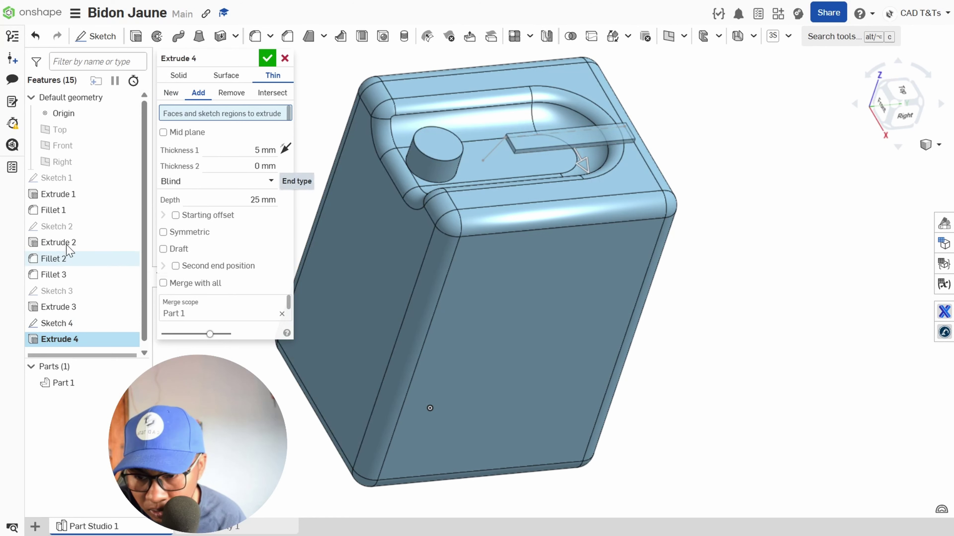
left_click(55, 323)
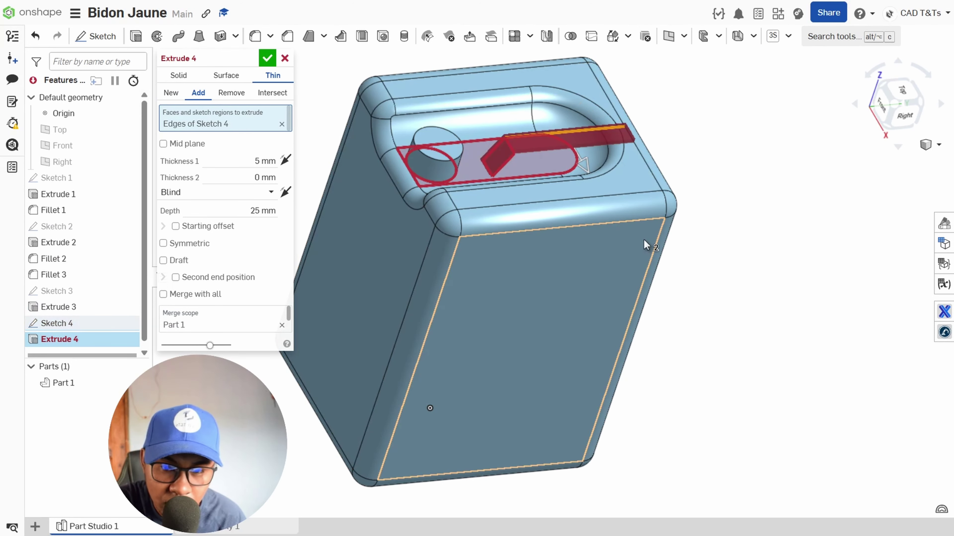
scroll(520, 159, "up", 5)
right_click_drag(540, 215, 470, 196)
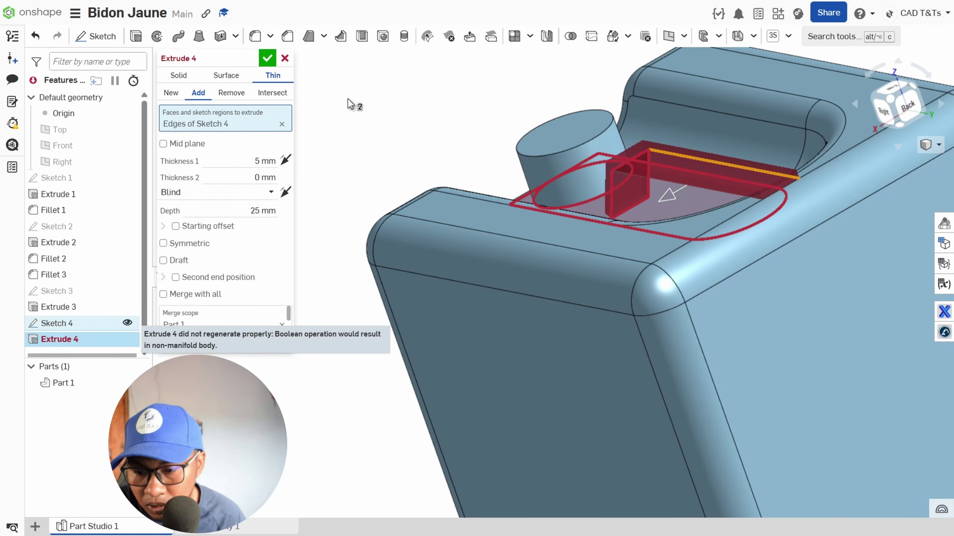
left_click(285, 58)
key("Delete")
- Edit Sketch 4 to detach the slanted line's lower end from the recess floor, lengthen the line below it and finish the sketch
right_click(56, 323)
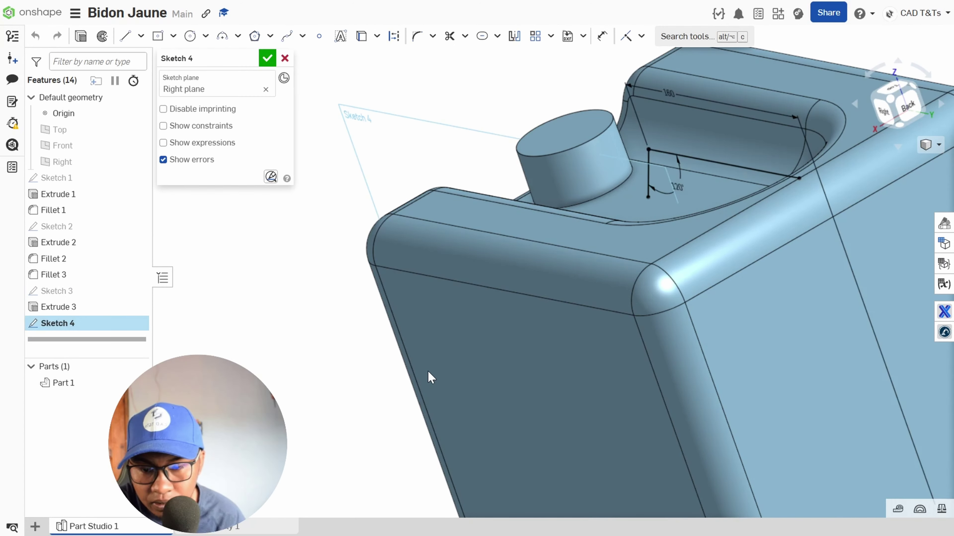
key("n")
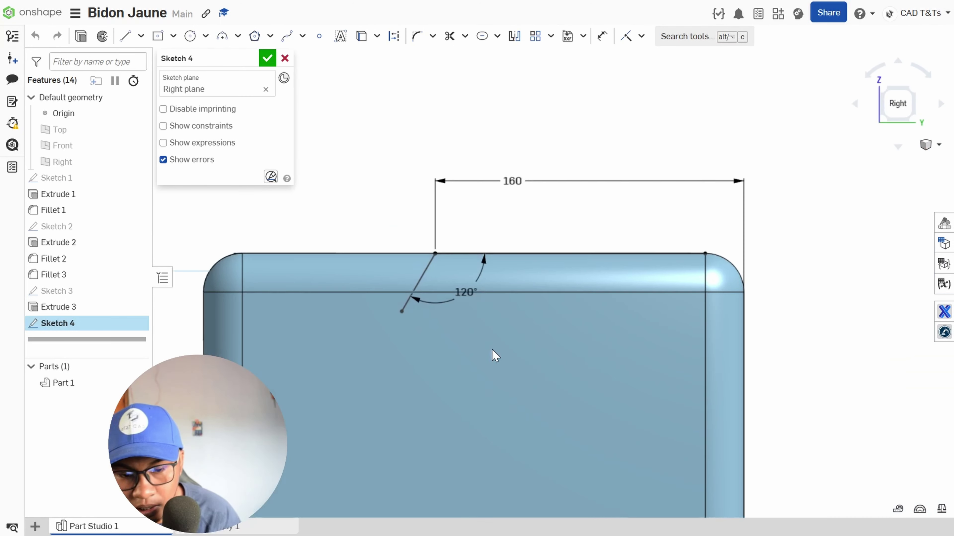
left_click(400, 315)
left_click(422, 297)
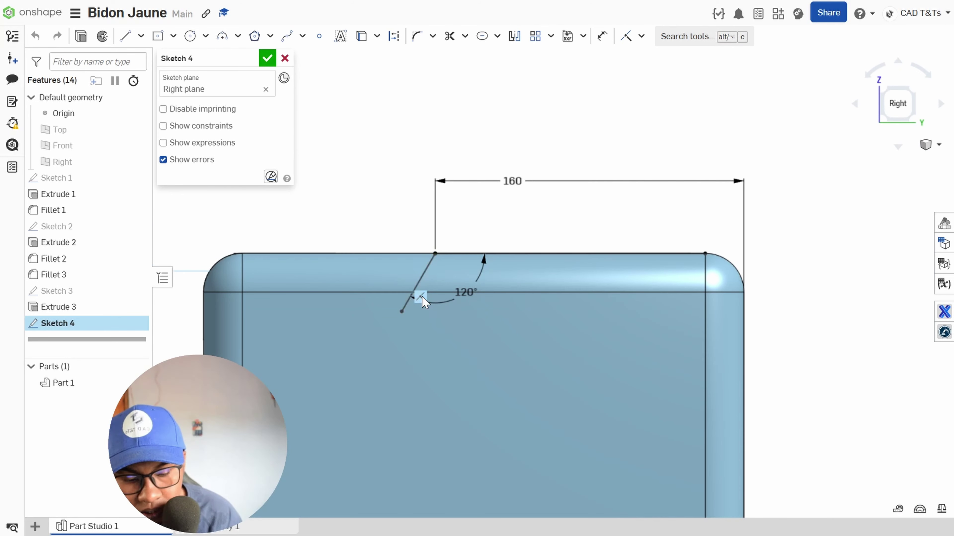
key("Delete")
left_click_drag(399, 311, 390, 335)
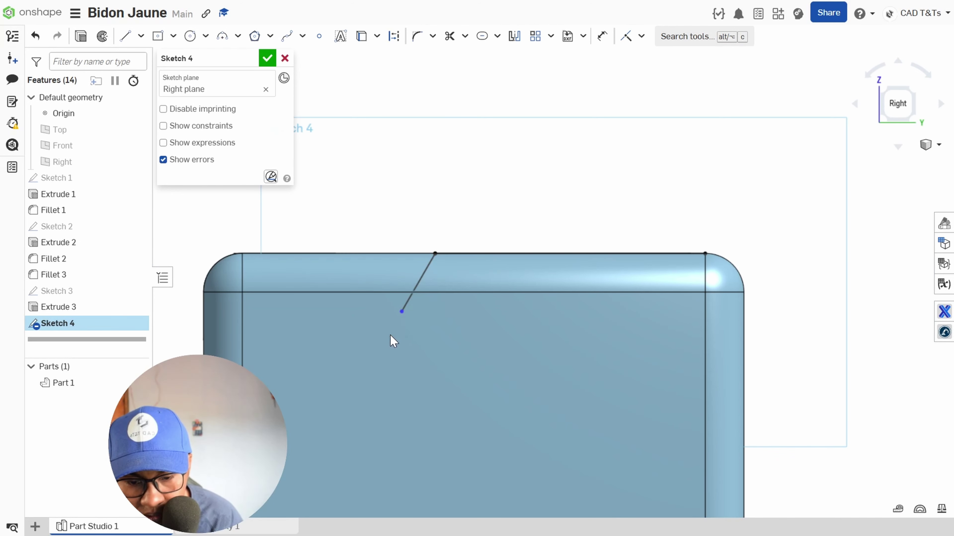
left_click(267, 58)
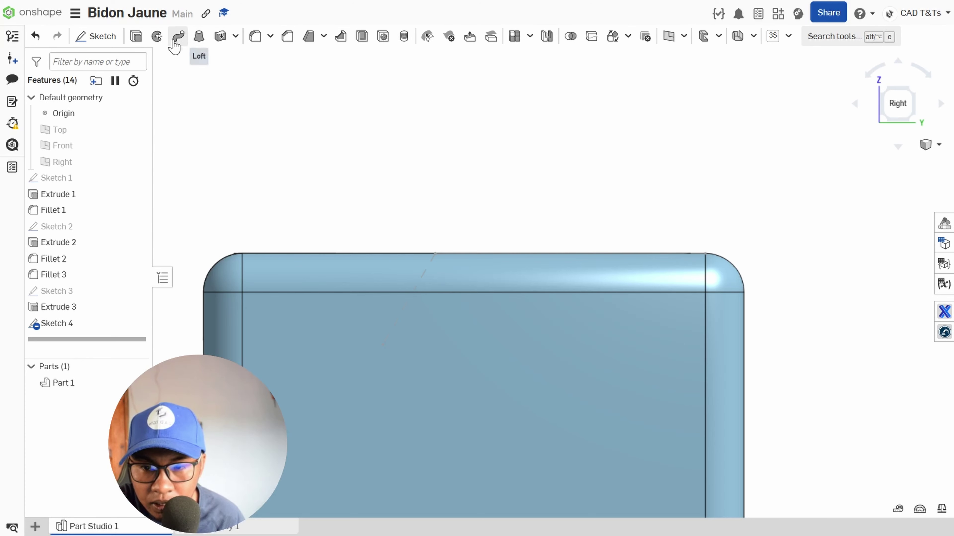
- Set up a thin Extrude of both Sketch 4 lines as the handle, added to Part 1 with a 25 mm blind depth
left_click(136, 36)
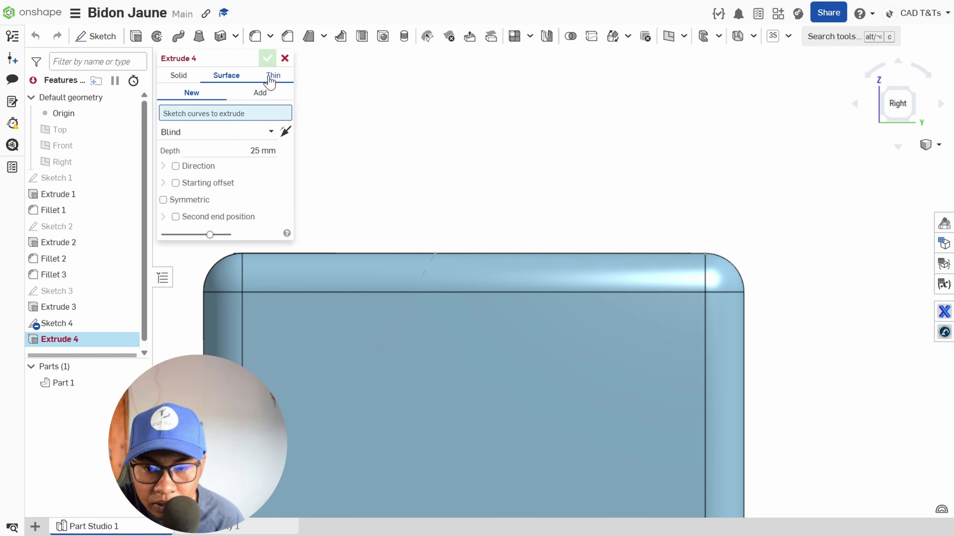
left_click(273, 78)
right_click_drag(466, 192, 470, 205)
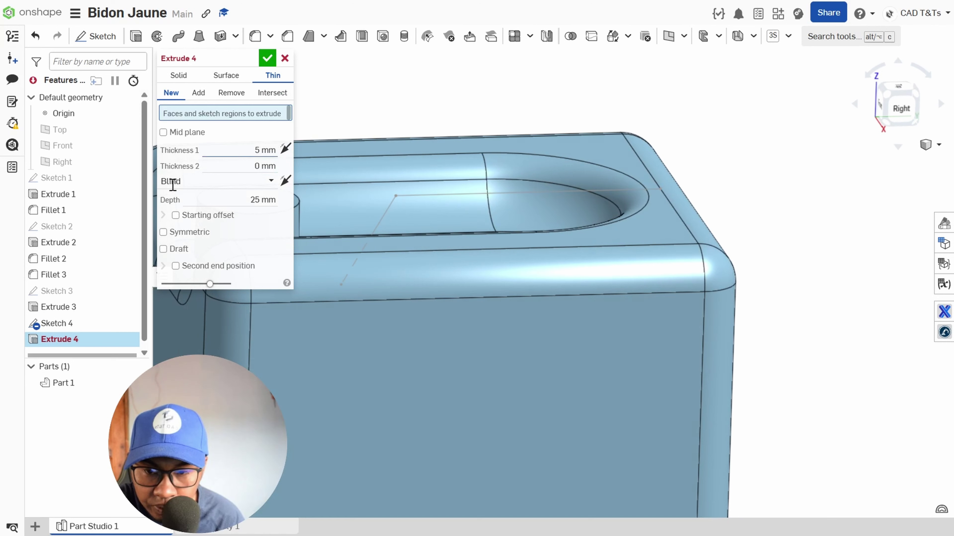
left_click(70, 324)
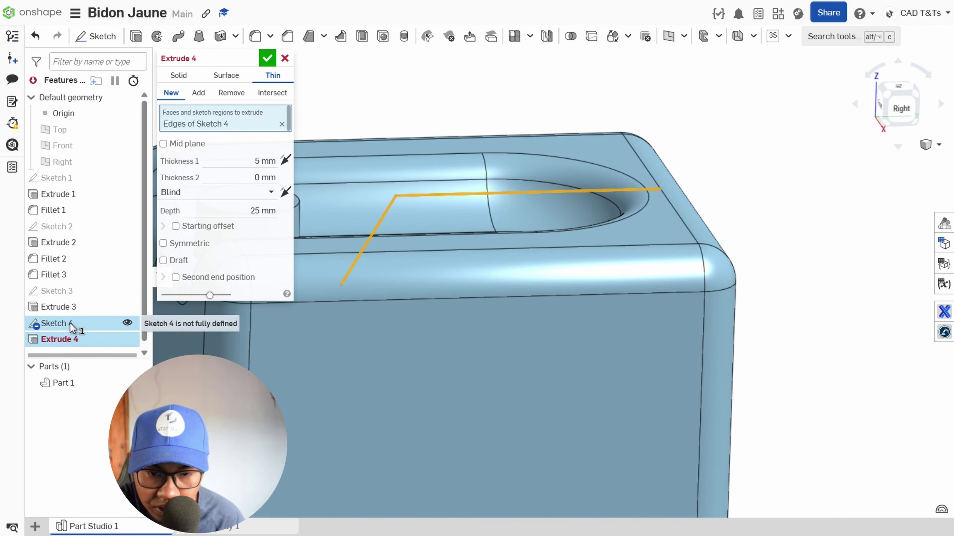
right_click_drag(392, 327, 437, 354)
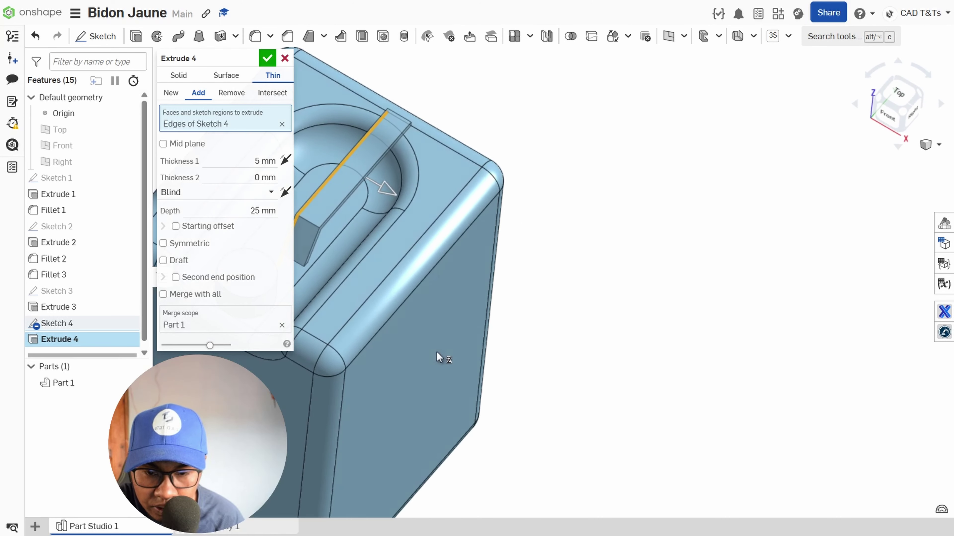
- Make the handle's thin extrusion symmetric and flip its thickness direction to the underside of the sketch lines
left_click(163, 244)
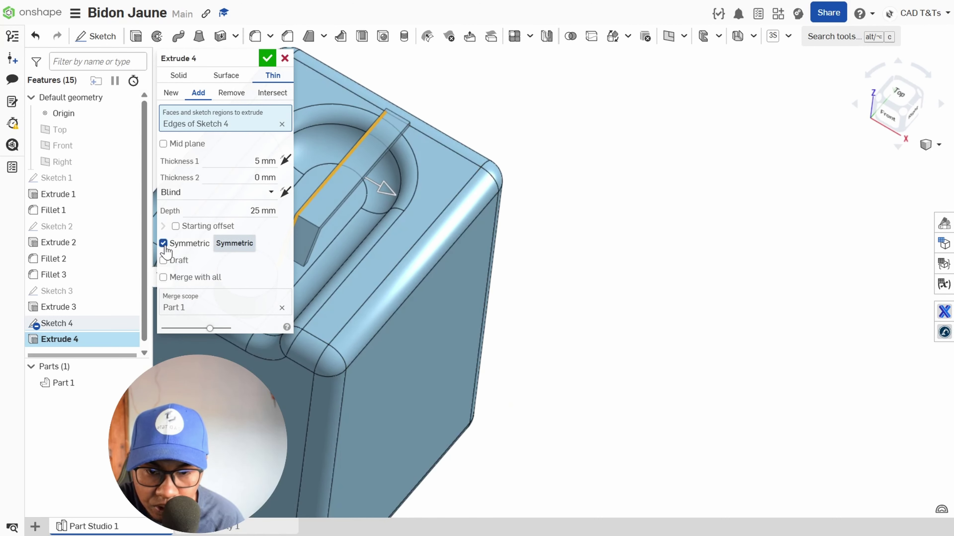
right_click_drag(447, 298, 313, 168)
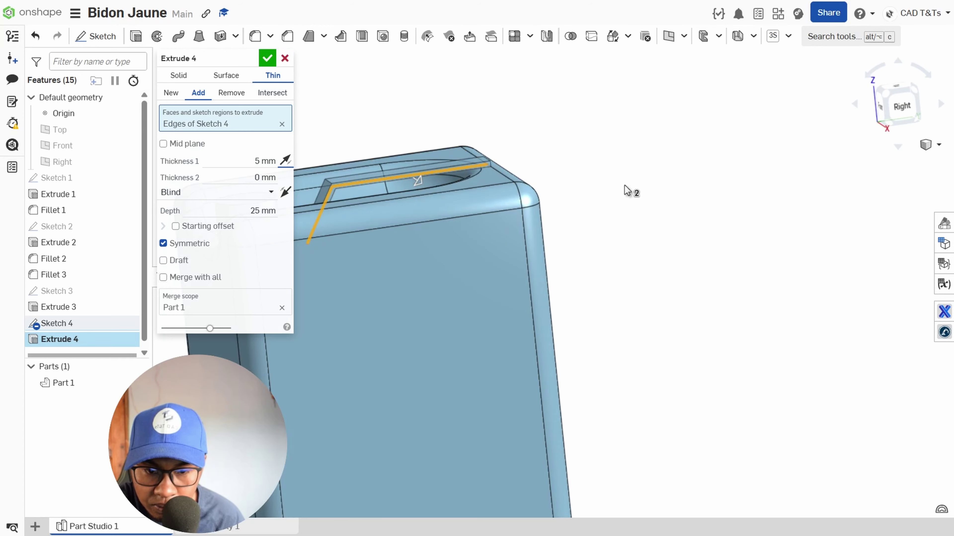
scroll(469, 181, "up", 3)
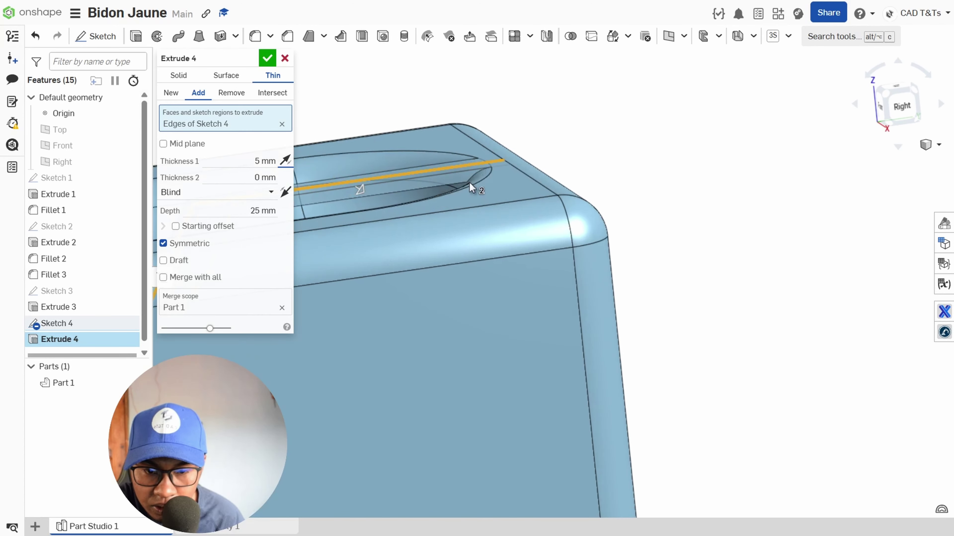
scroll(469, 181, "up", 1)
right_click_drag(469, 181, 494, 203)
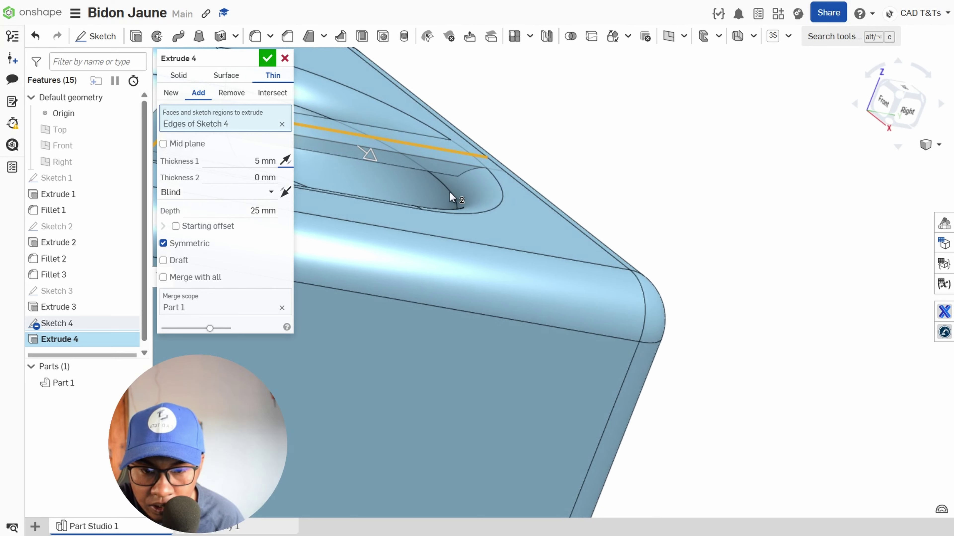
- Set the handle's Thickness 1 to 10 mm and complete the extrusion
left_click(256, 160)
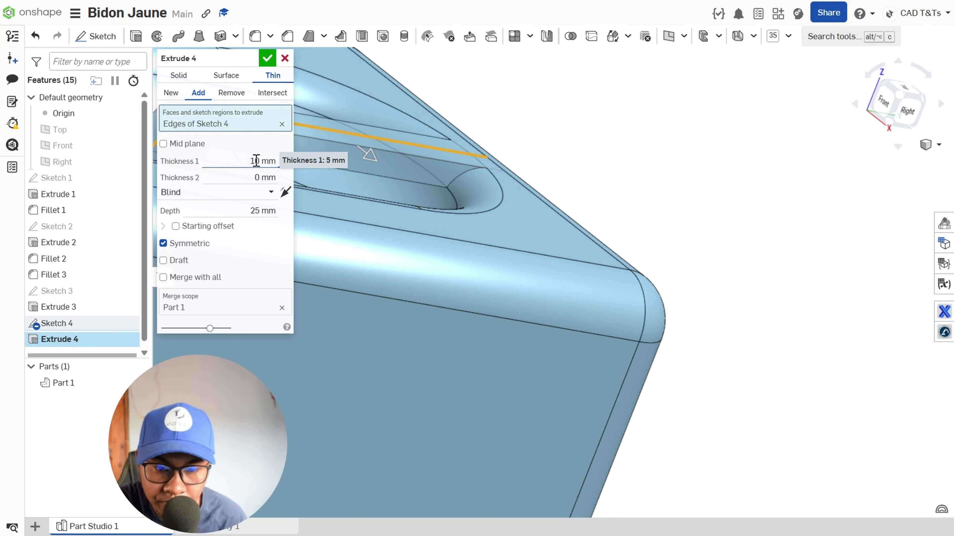
right_click_drag(547, 170, 574, 201)
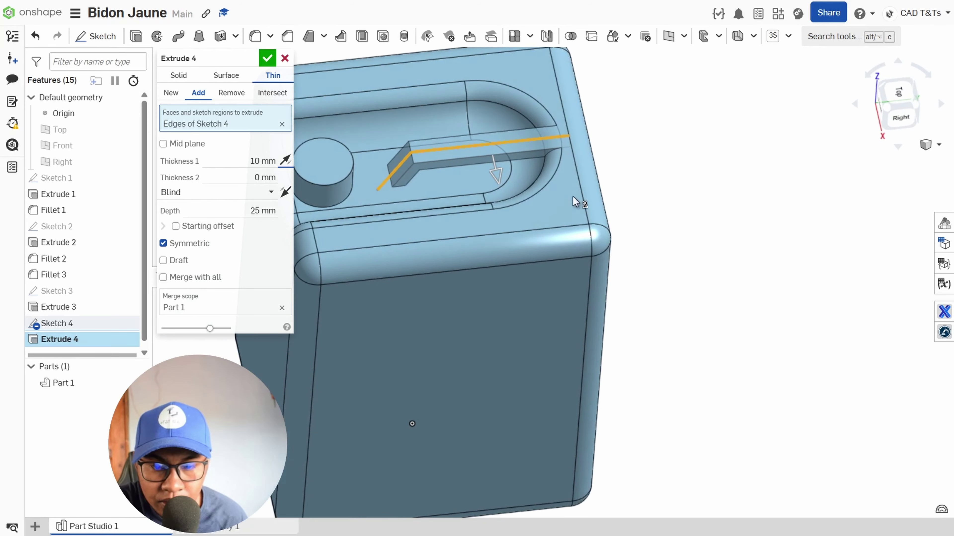
key("Return")
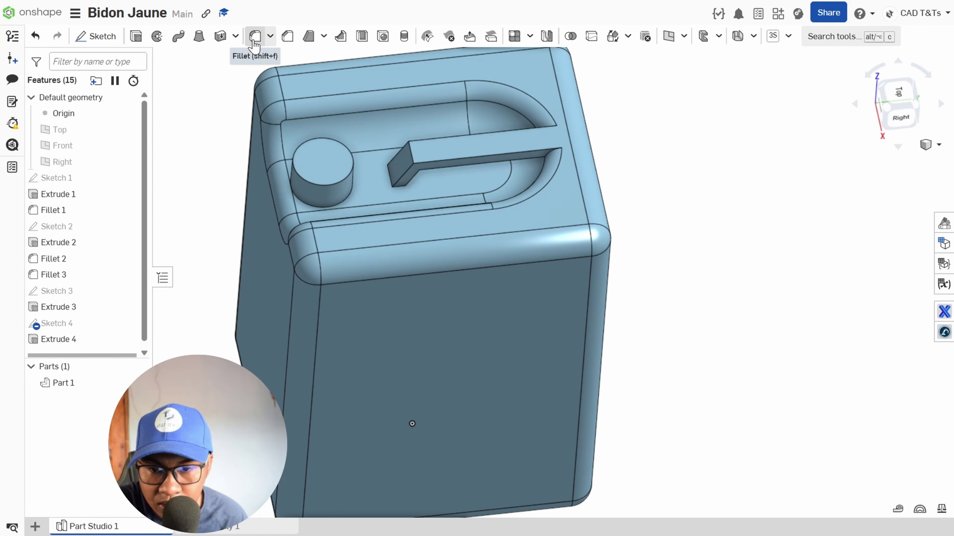
key("shift+f")
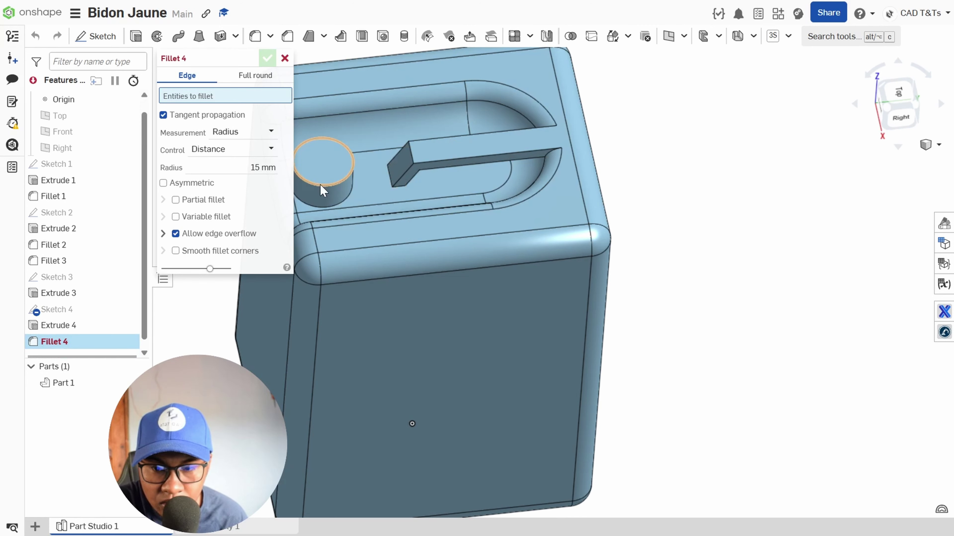
left_click(256, 168)
type("5")
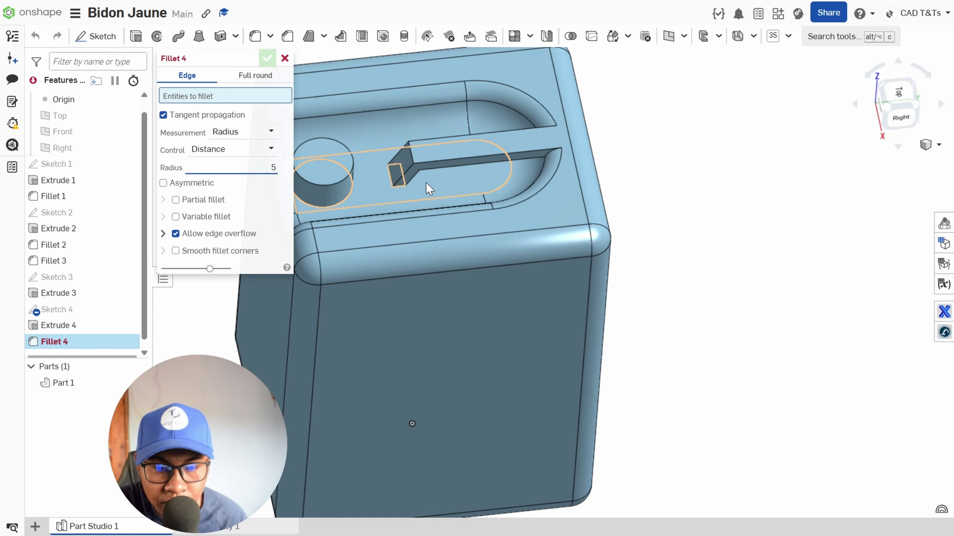
scroll(407, 183, "up", 3)
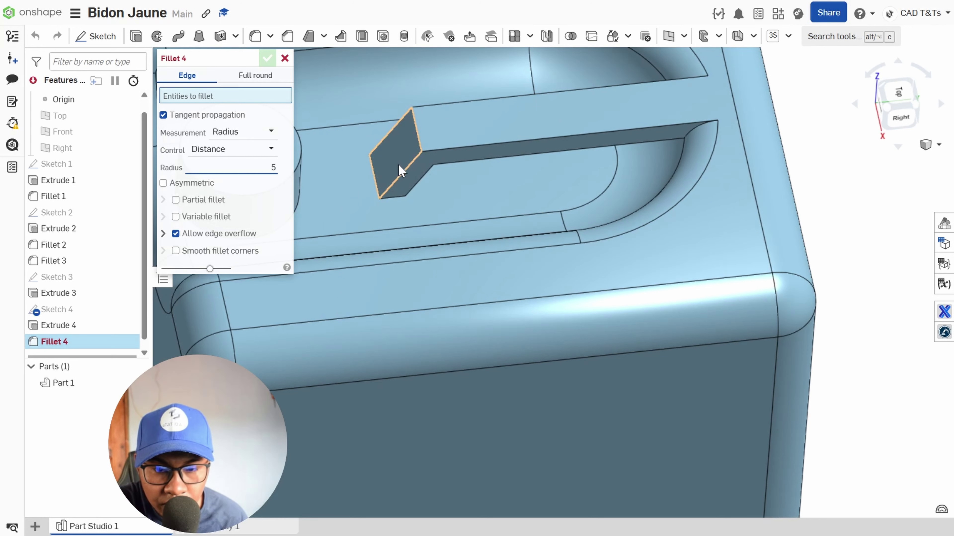
left_click(419, 171)
left_click(471, 124)
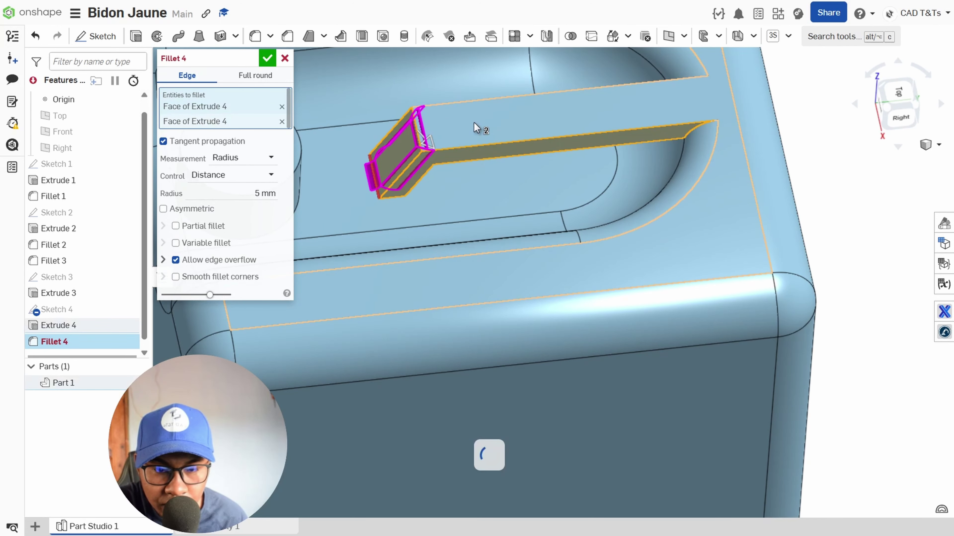
left_click(474, 123)
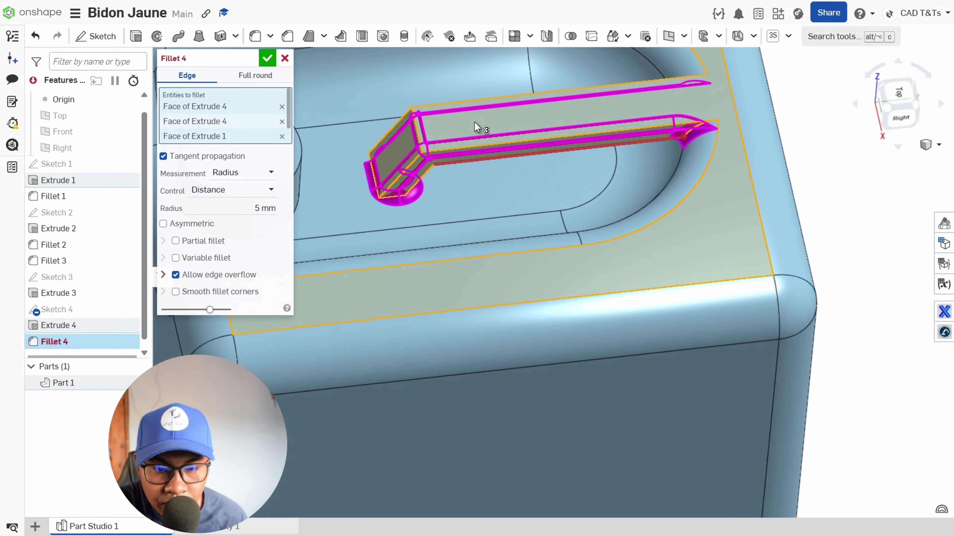
left_click(474, 119)
right_click_drag(476, 141, 401, 107)
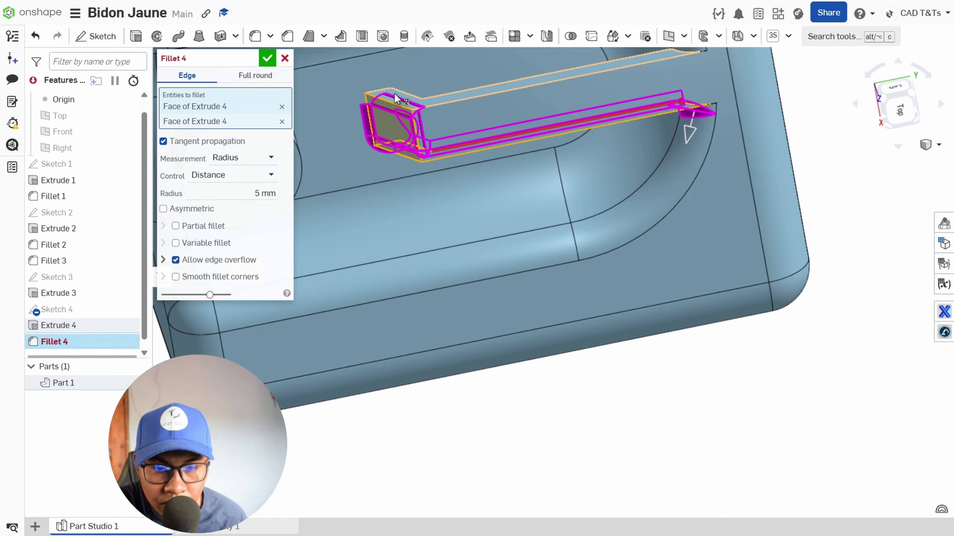
left_click(396, 99)
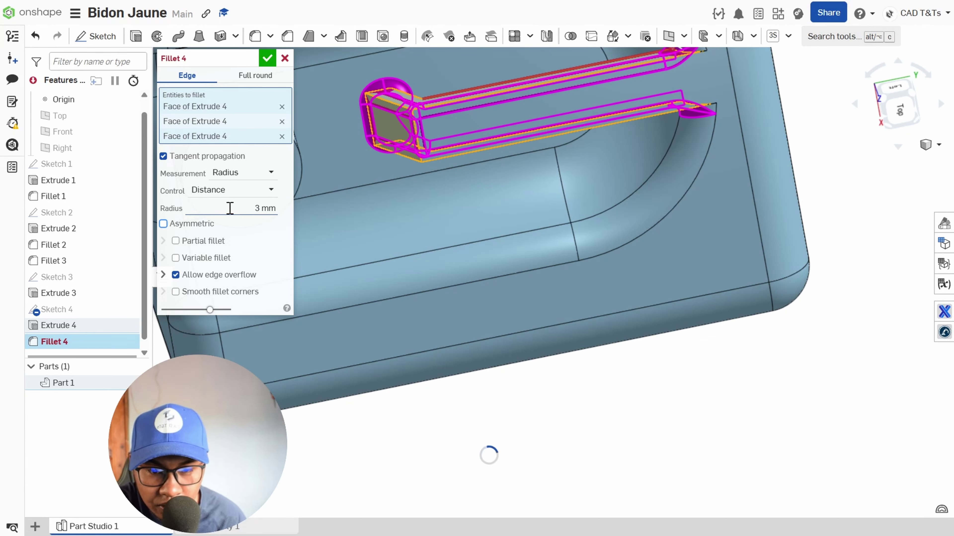
right_click_drag(434, 164, 437, 118)
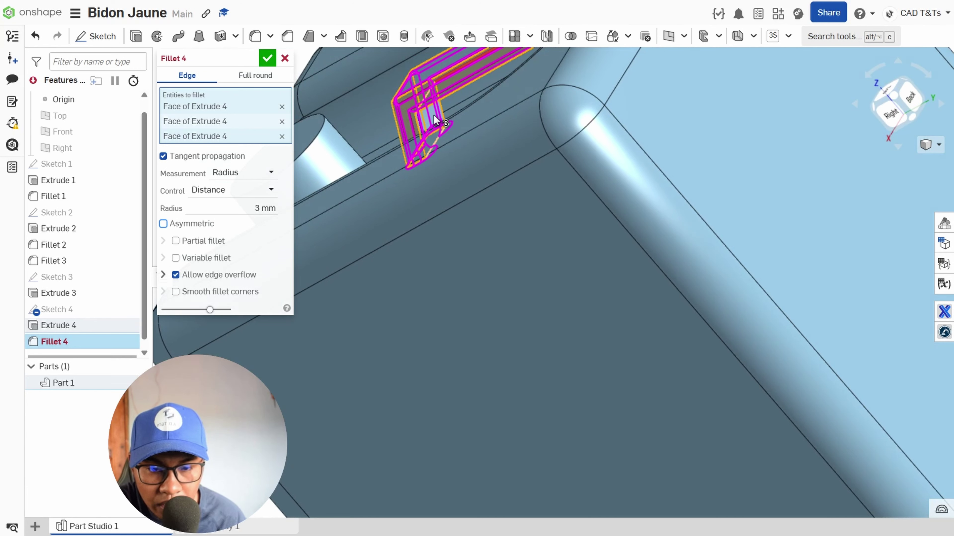
left_click(434, 117)
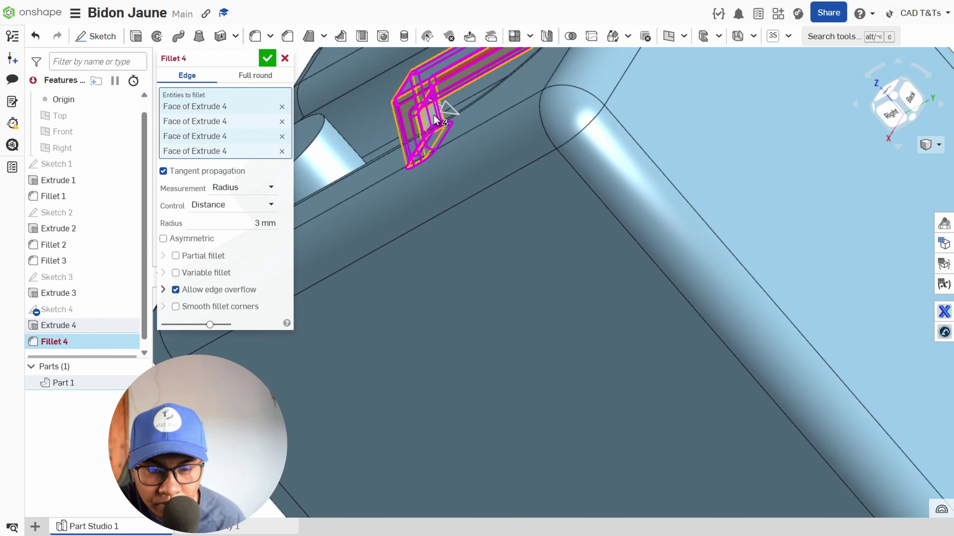
right_click_drag(428, 122, 451, 135)
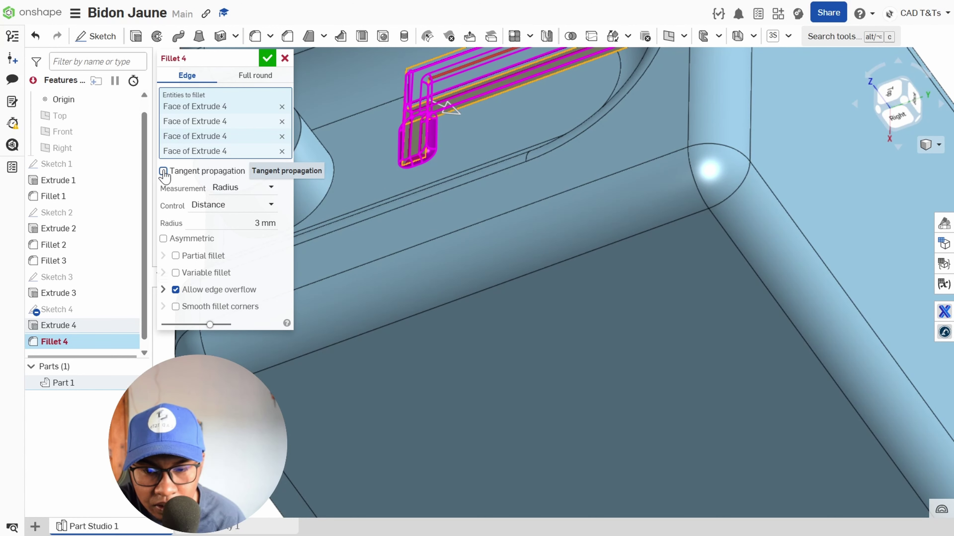
left_click(284, 58)
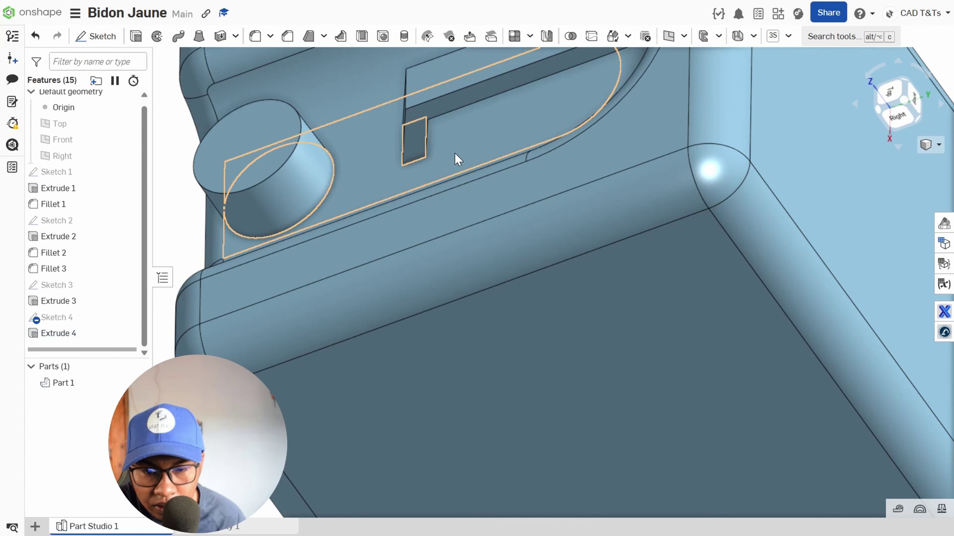
- Start a 5 mm fillet on the four edges where the handle's slanted leg meets the recess floor
right_click_drag(408, 150, 431, 149)
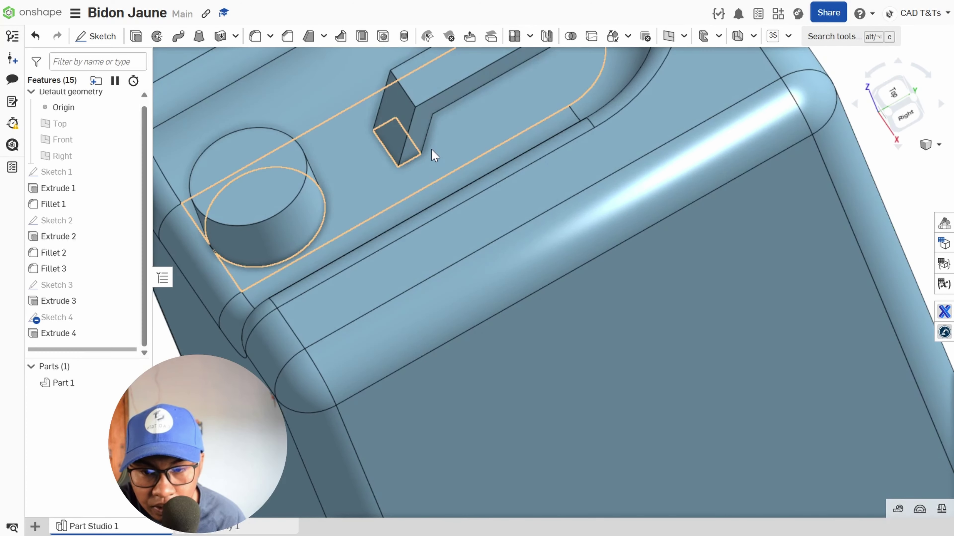
left_click(250, 41)
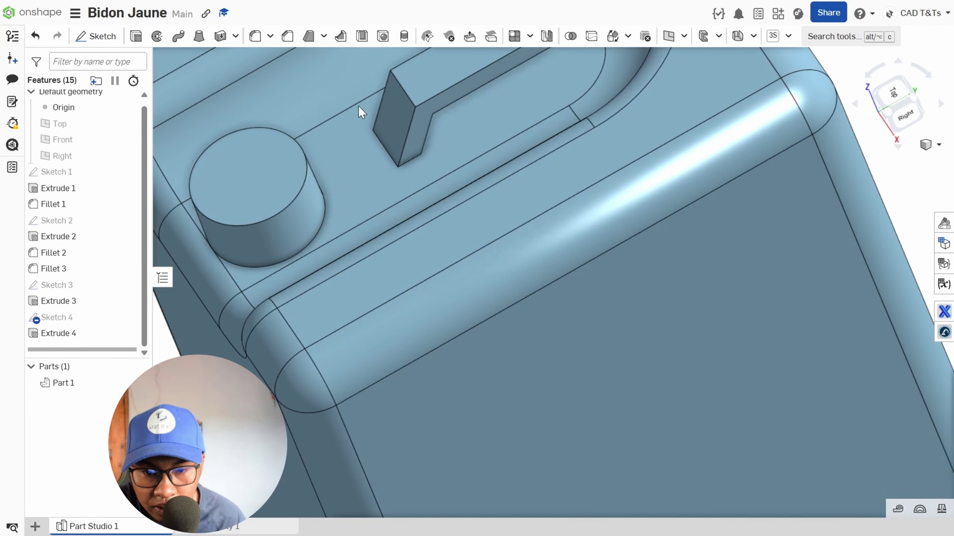
left_click(379, 143)
left_click(379, 142)
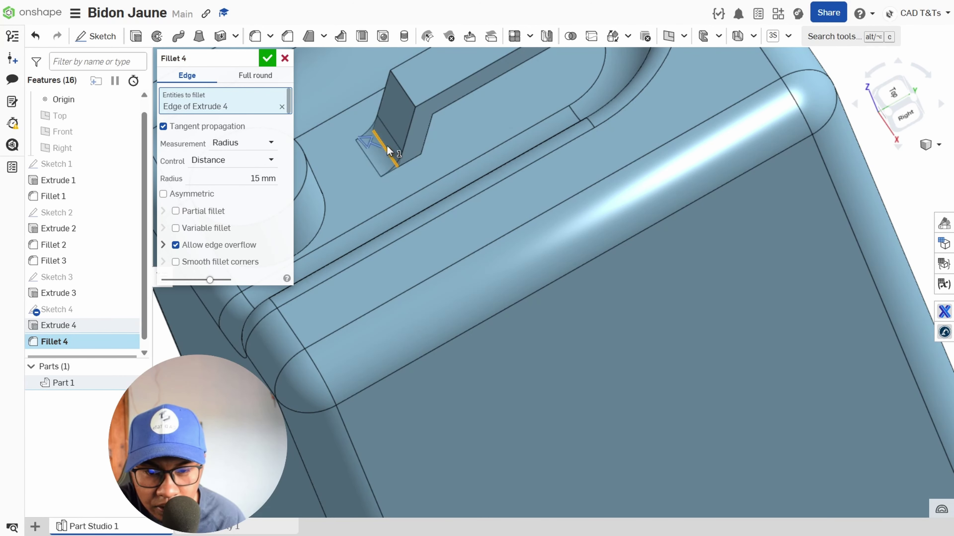
left_click(257, 180)
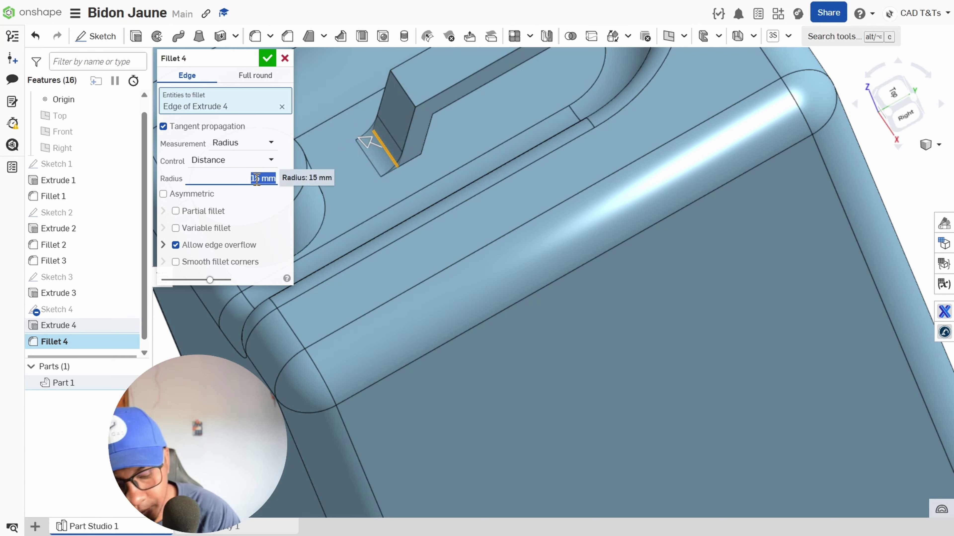
left_click(413, 160)
mouse_move(414, 160)
right_mouse_down()
mouse_move(385, 172)
mouse_move(415, 152)
mouse_move(377, 120)
mouse_move(423, 172)
right_mouse_up()
left_click(421, 138)
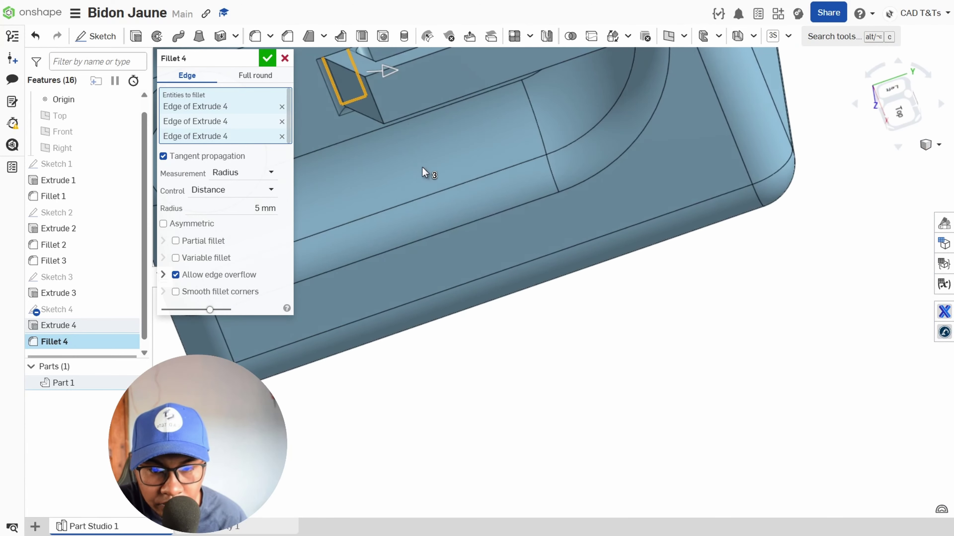
scroll(380, 124, "down", 3)
left_click(382, 108)
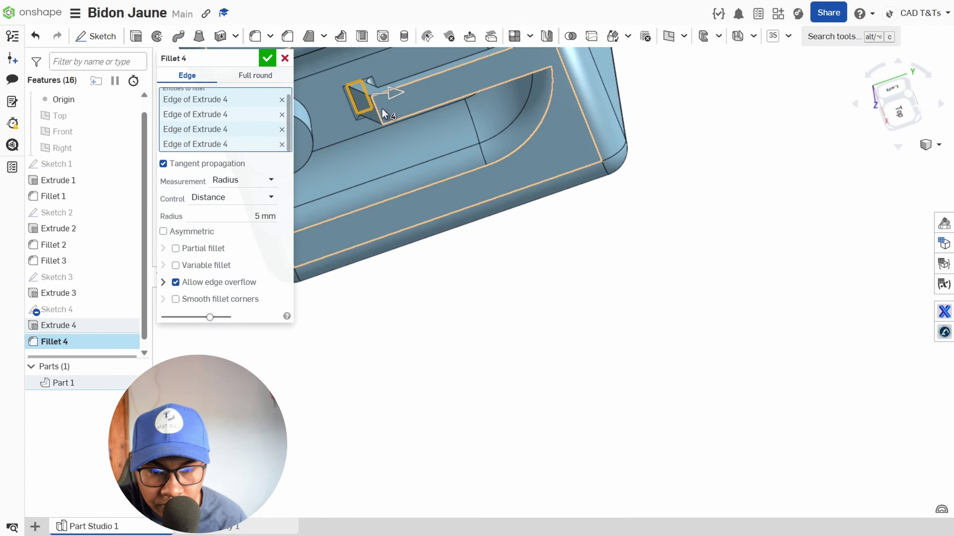
- Add the handle's outer bend edge and, using Translucent display, its inner bend edge to the 5 mm fillet and complete it
left_click(376, 108)
right_click_drag(398, 141, 341, 76)
scroll(404, 91, "up", 5)
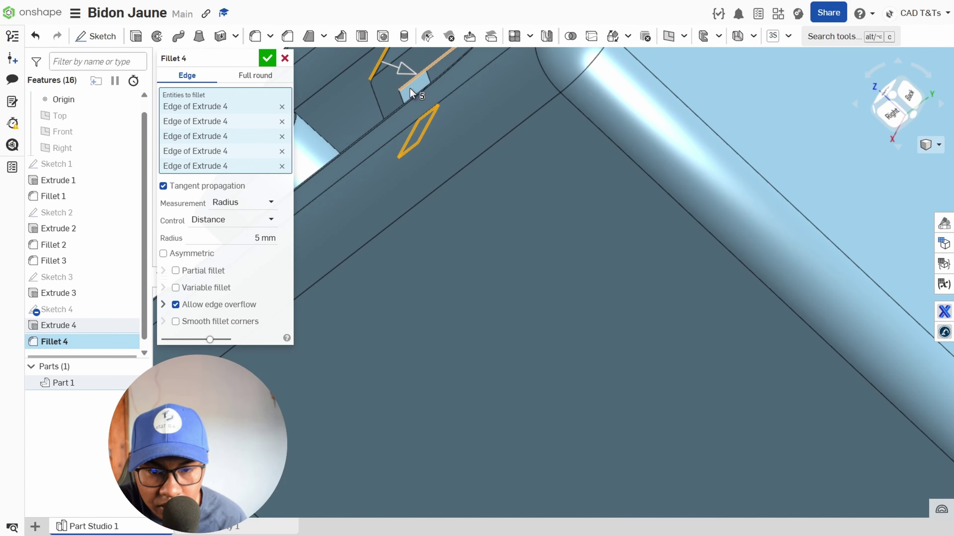
scroll(413, 81, "down", 6)
right_click_drag(432, 75, 541, 141)
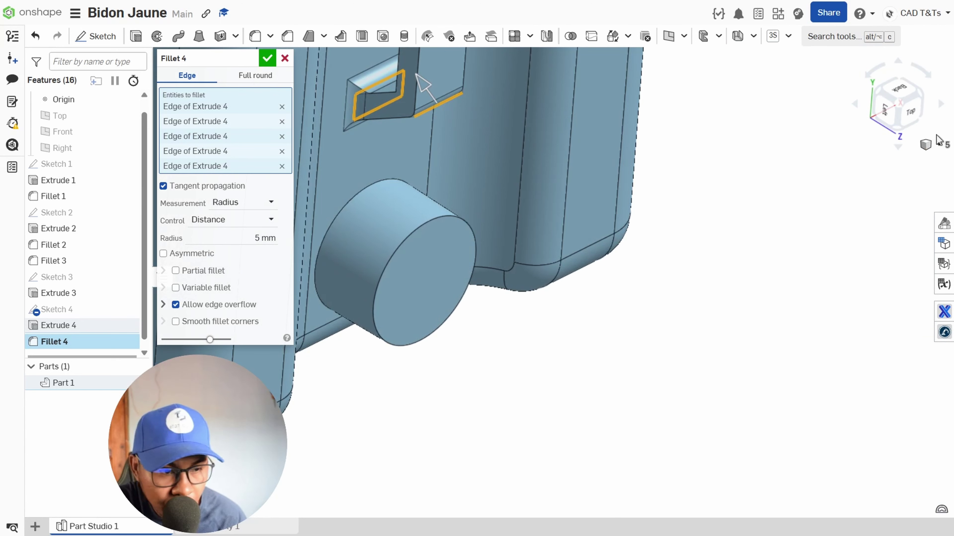
left_click(937, 143)
mouse_move(875, 272)
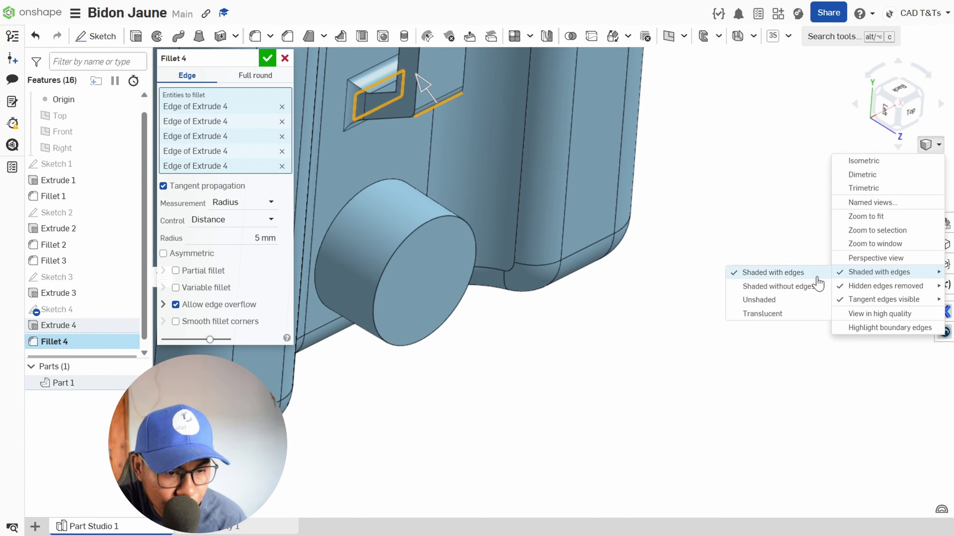
left_click(783, 314)
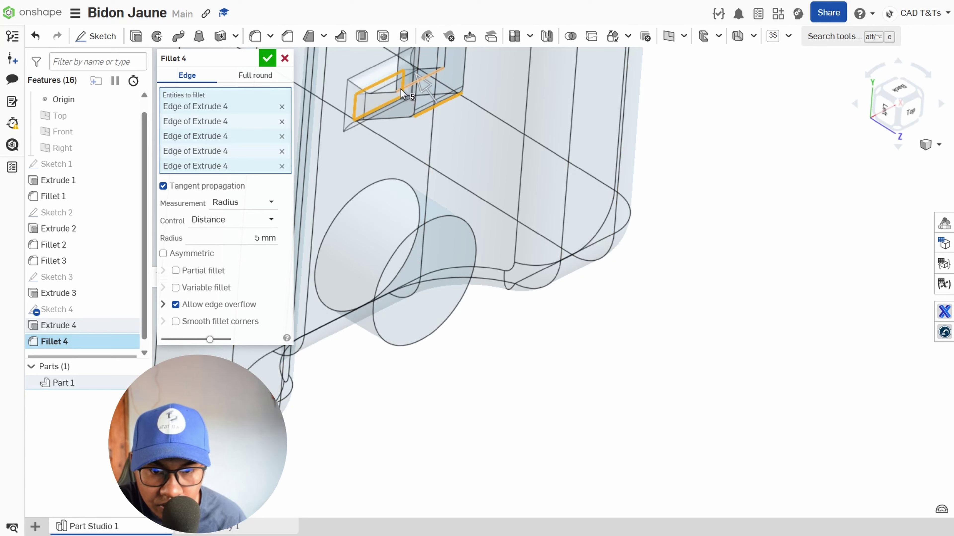
left_click(422, 80)
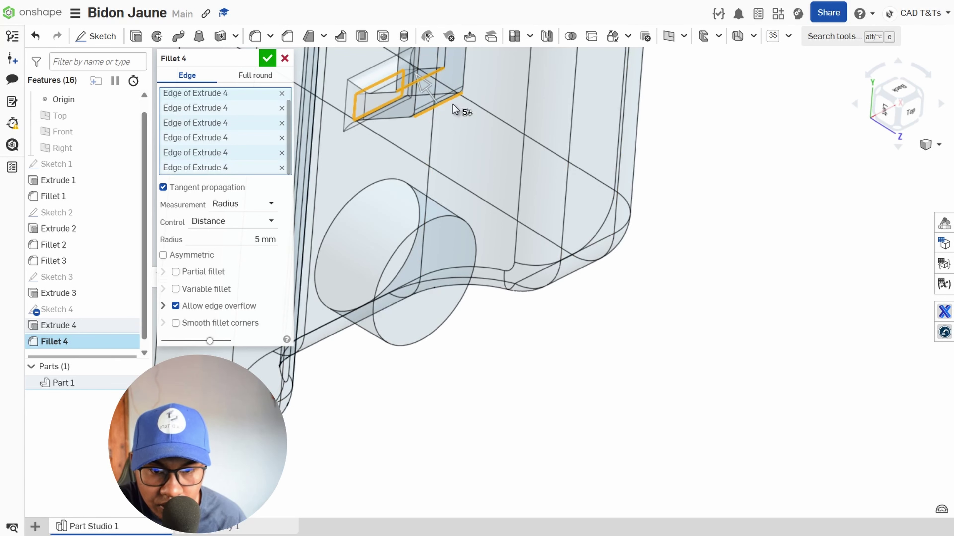
left_click(266, 59)
- Switch the part's display back to Shaded with edges
left_click(930, 145)
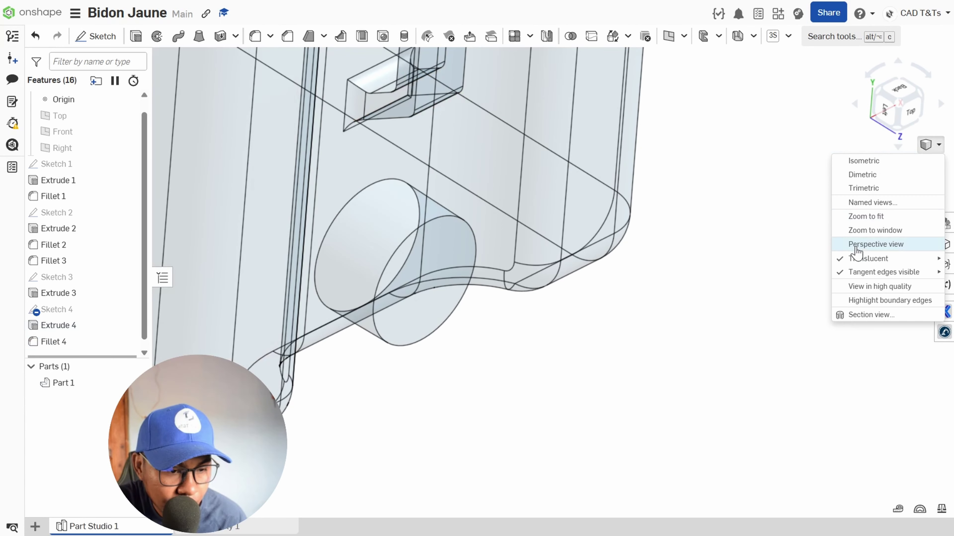
mouse_move(857, 259)
left_click(774, 259)
- Start another fillet with a 3 mm radius on the outer face of the handle's slanted leg
scroll(608, 237, "up", 1)
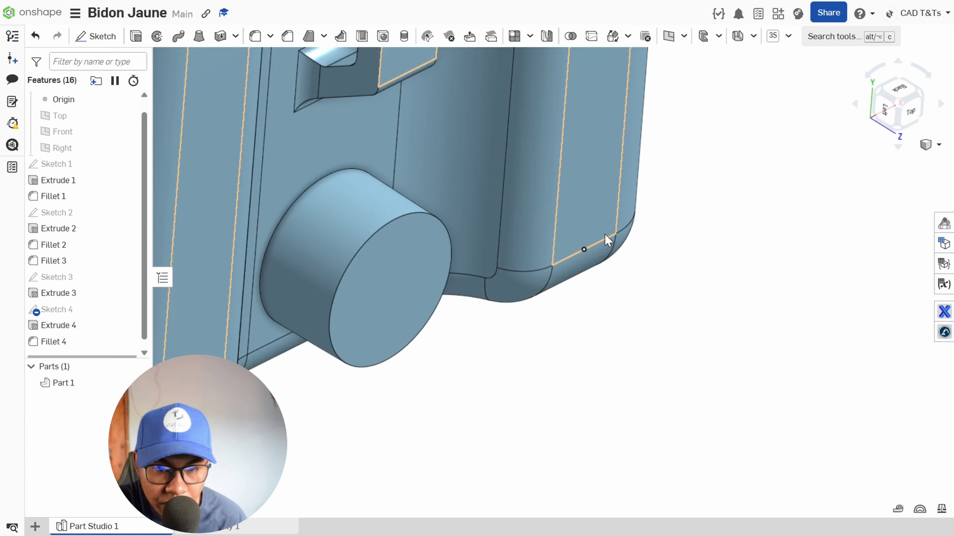
scroll(594, 234, "down", 4)
right_click_drag(584, 232, 561, 148)
scroll(561, 148, "down", 3)
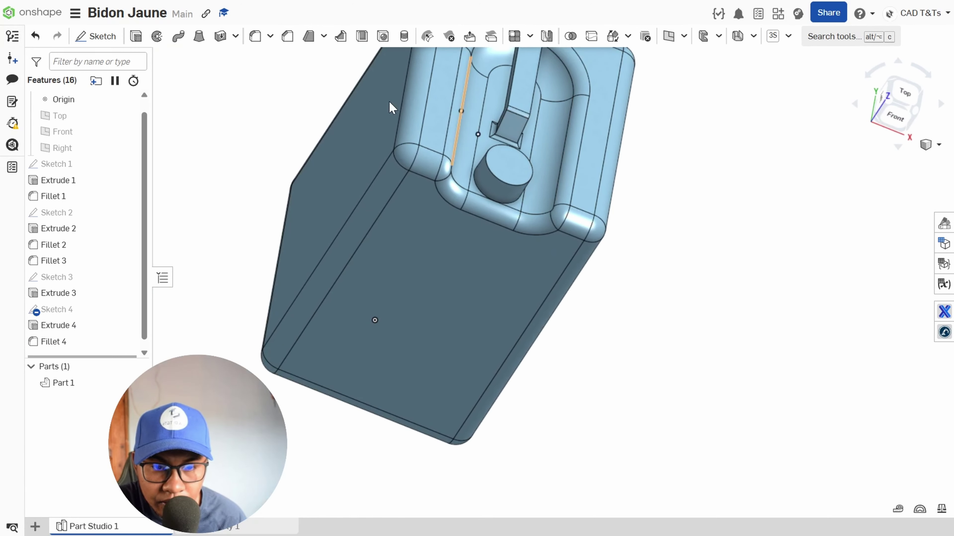
left_click(255, 36)
double_click(249, 166)
type("3")
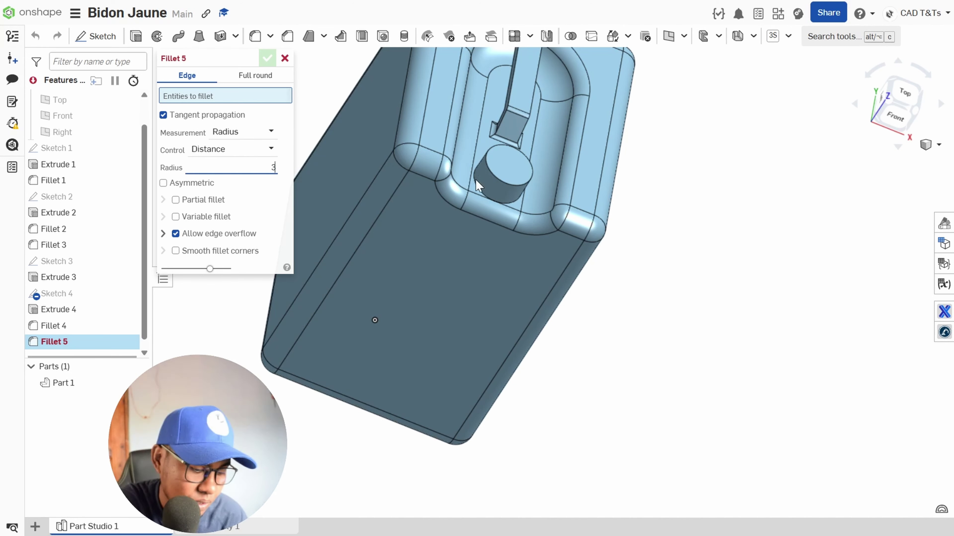
left_click(517, 119)
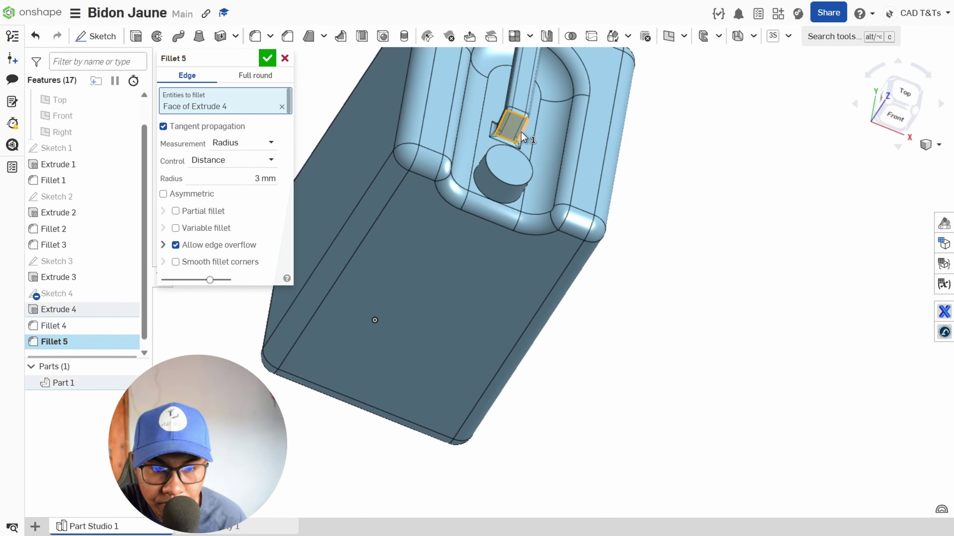
- Add the inner face of the handle's slanted leg to the 3 mm fillet and complete the feature
right_click_drag(512, 123, 441, 96)
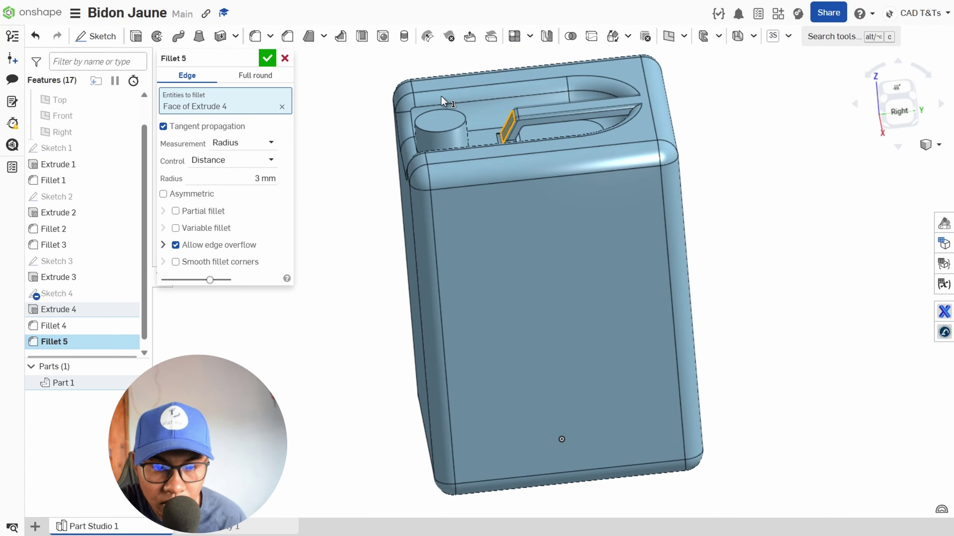
scroll(513, 119, "up", 5)
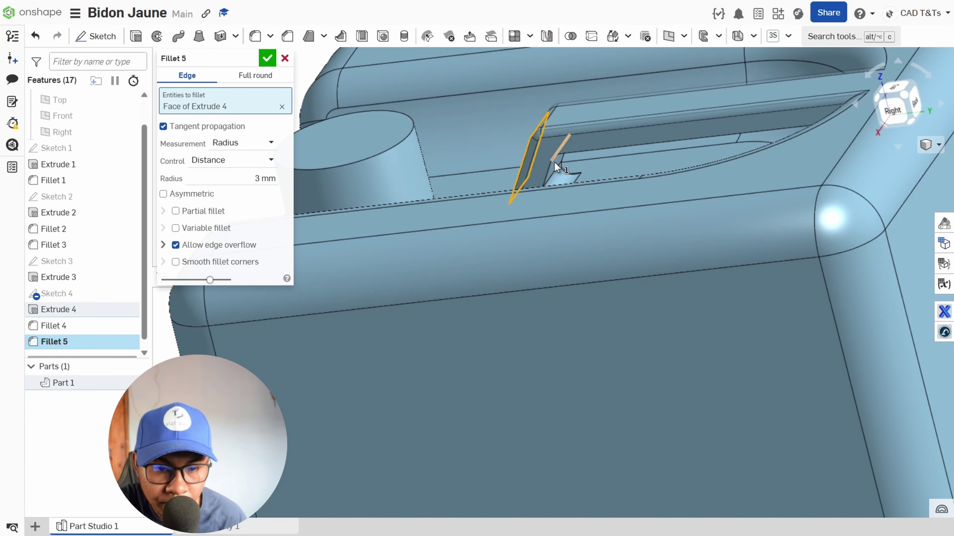
scroll(555, 167, "up", 5)
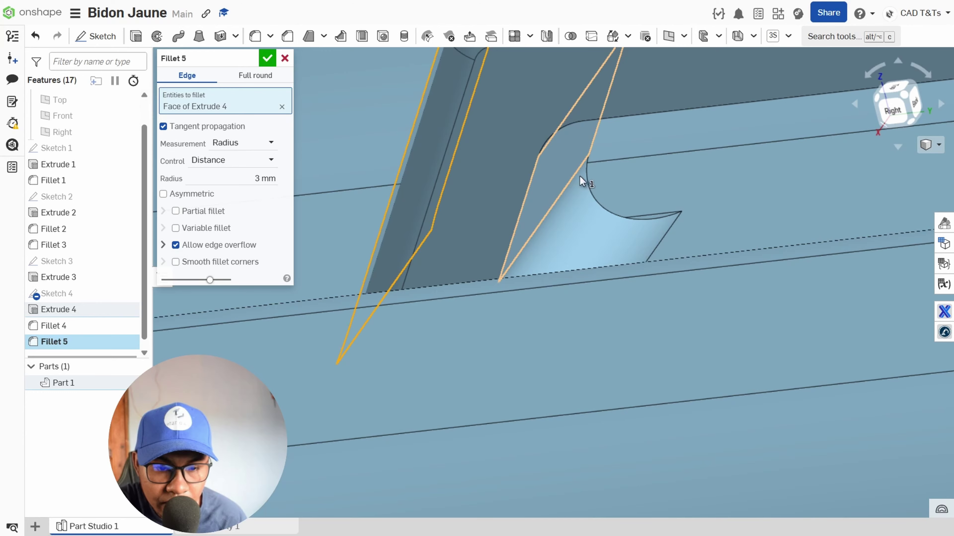
left_click(581, 176)
scroll(580, 176, "down", 6)
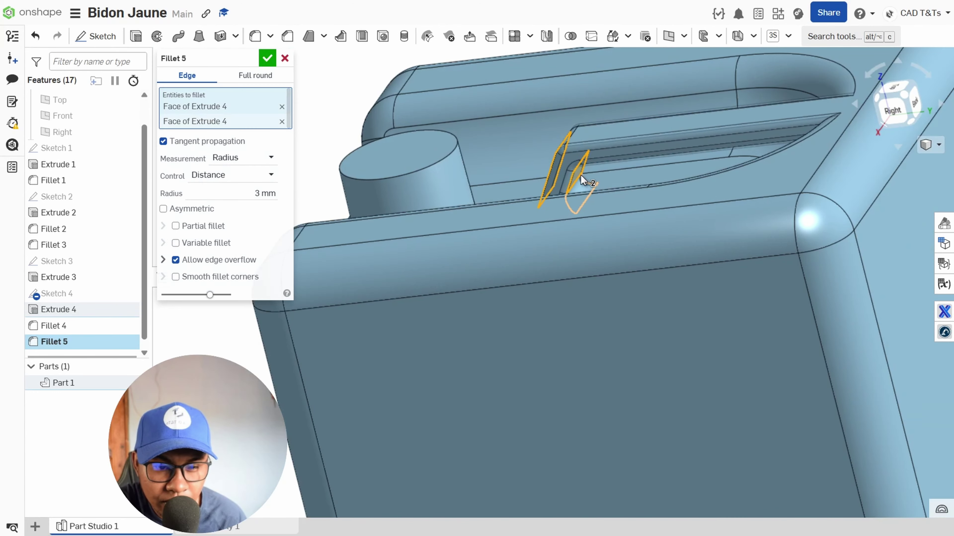
right_click_drag(580, 175, 653, 179)
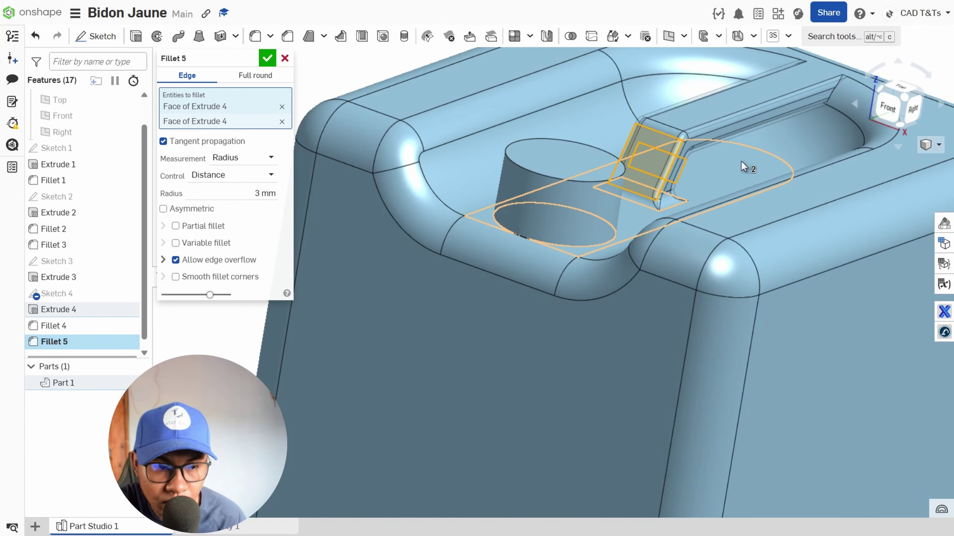
scroll(833, 87, "up", 5)
left_click(838, 98)
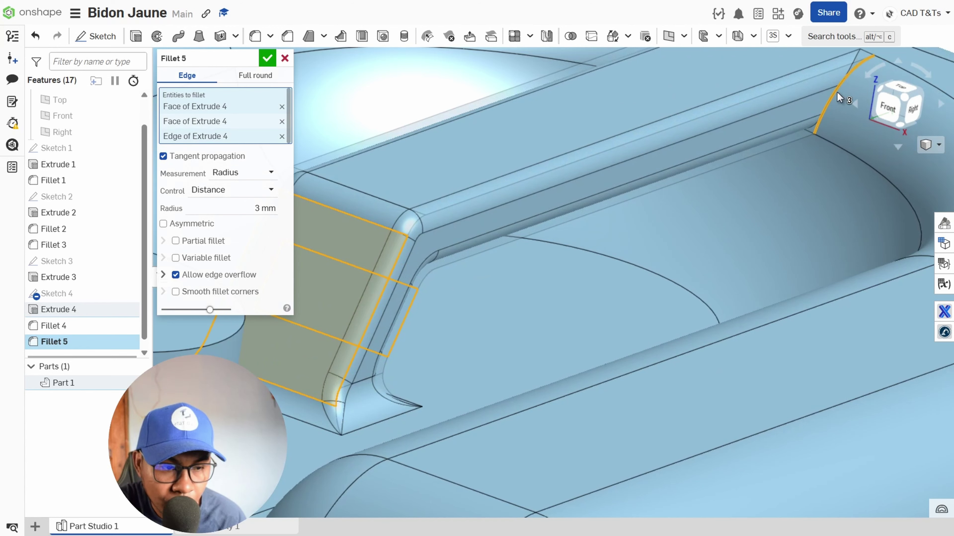
left_click(837, 98)
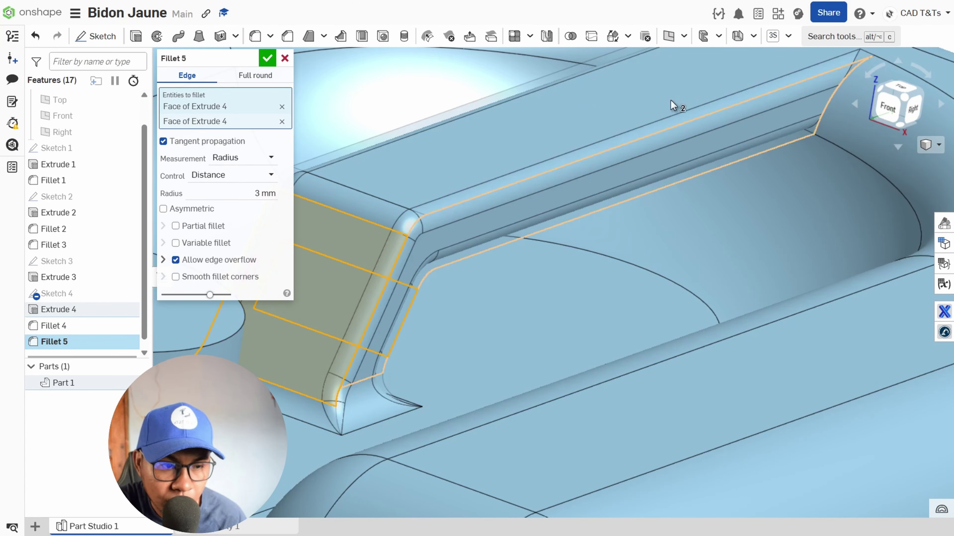
left_click(267, 59)
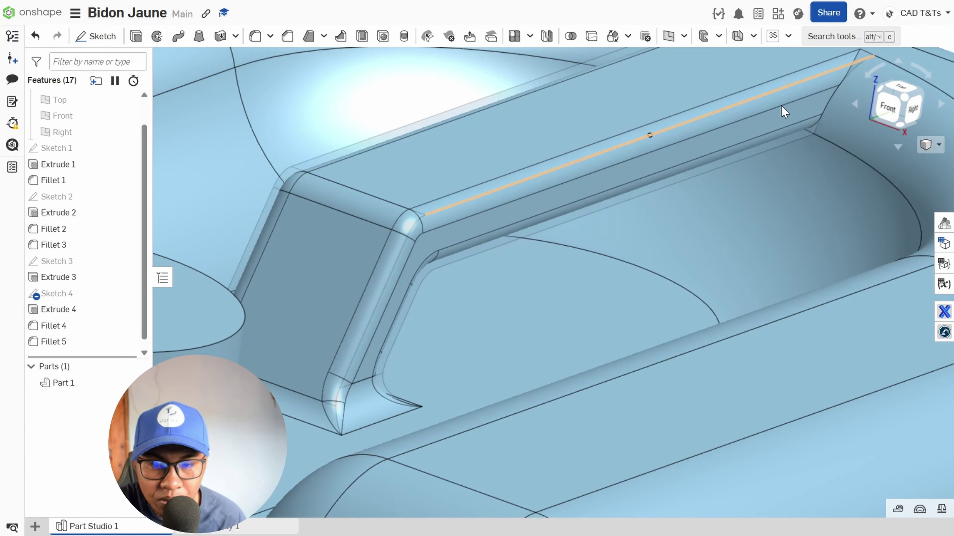
- Fillet the edge at the handle's far end, where it meets the recess wall, with a 3 mm radius
scroll(830, 124, "down", 5)
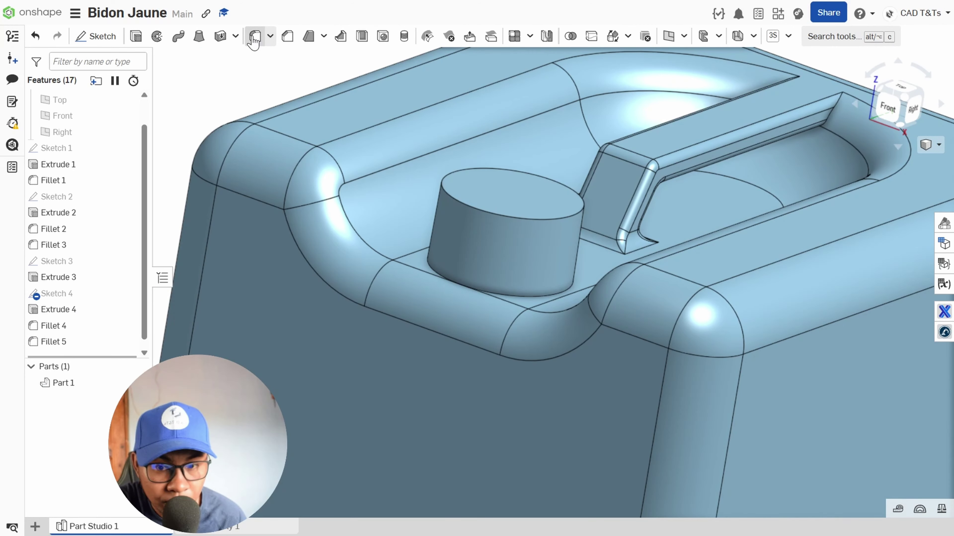
left_click(706, 90)
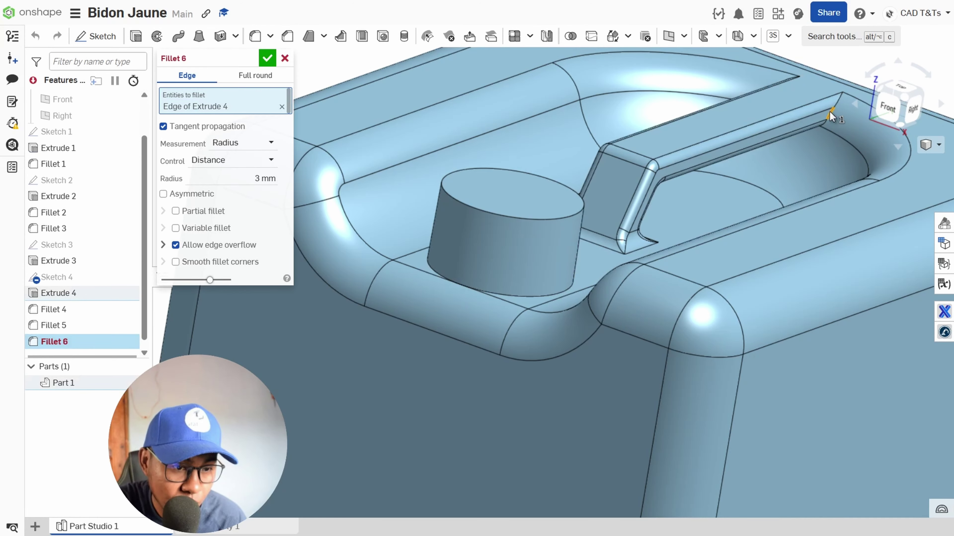
scroll(718, 91, "down", 2)
right_click_drag(718, 91, 627, 186)
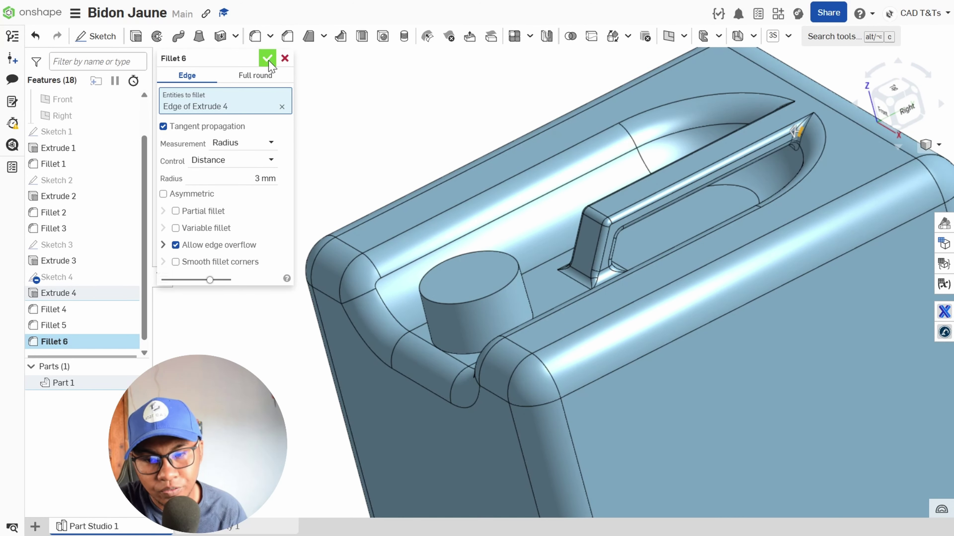
scroll(604, 255, "down", 4)
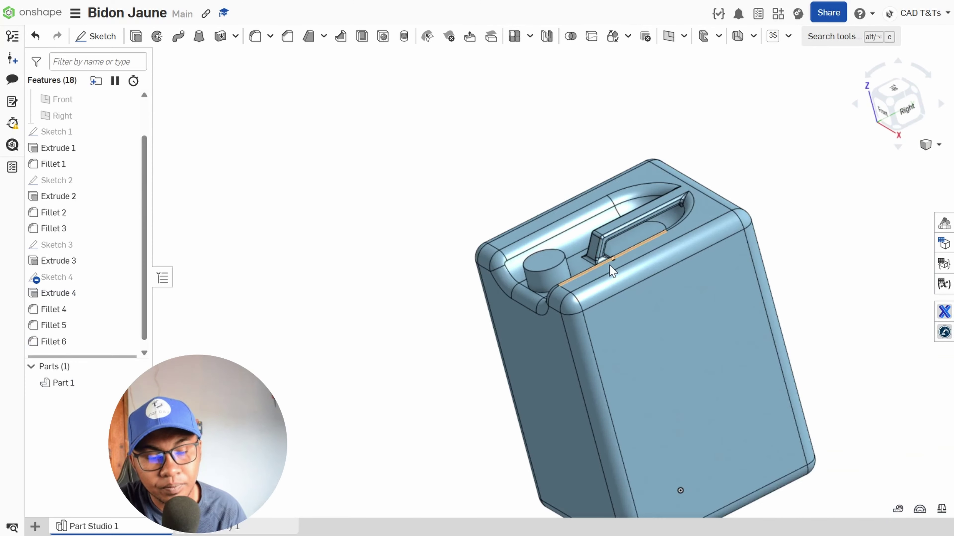
- Start a new sketch on the jerrycan's flat bottom face and view it straight on
right_click_drag(611, 267, 650, 215)
scroll(650, 215, "down", 5)
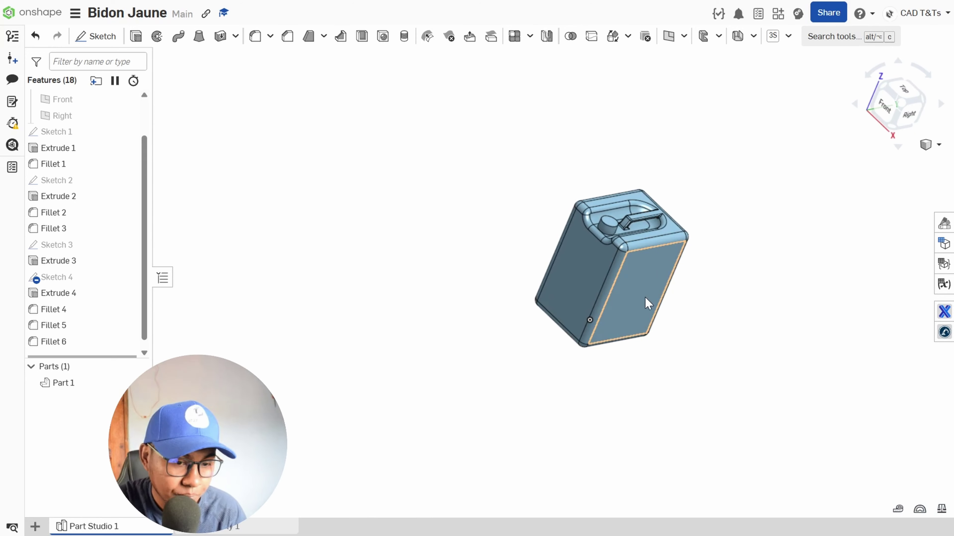
right_click_drag(645, 298, 609, 266)
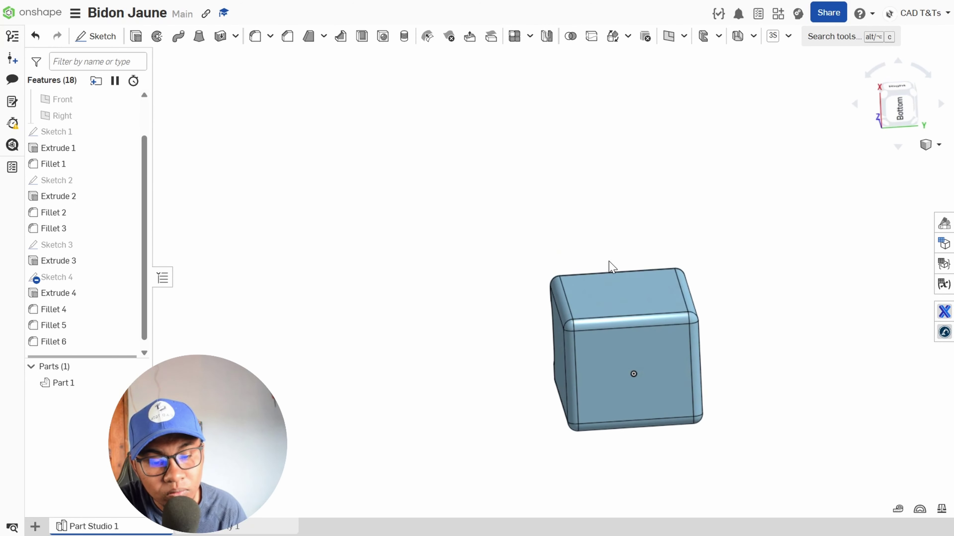
left_click(592, 374)
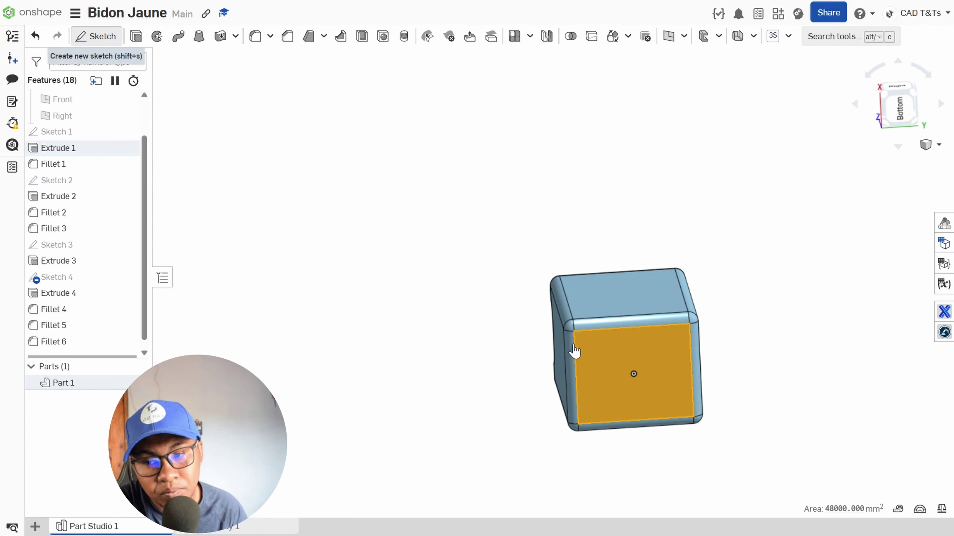
key("shift+s")
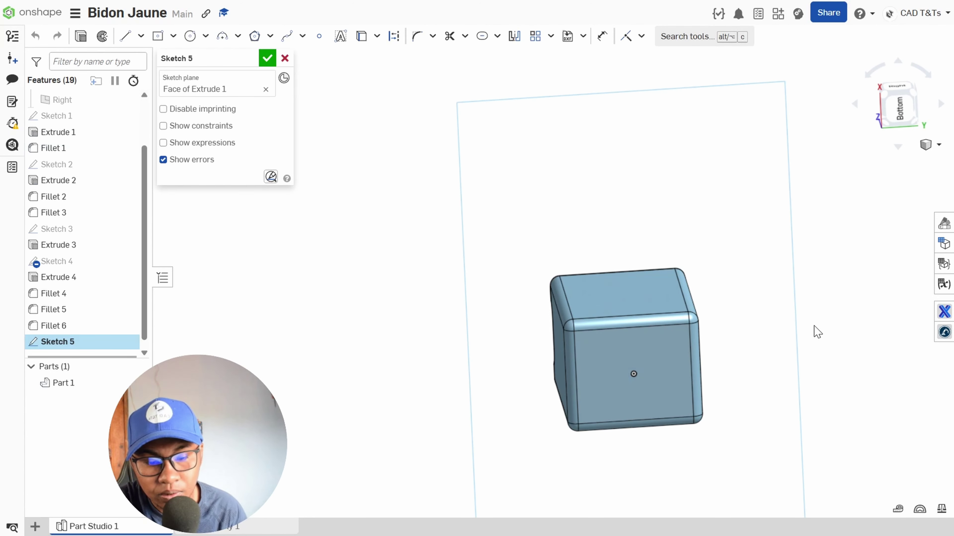
key("n")
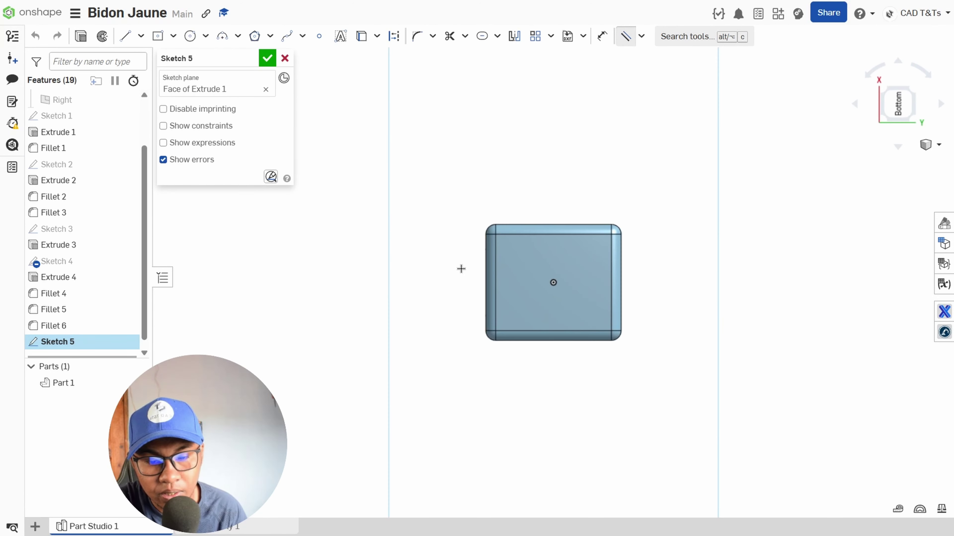
- Draw a short horizontal line crossing the front edge of the base, level with the bottom face's centre point
scroll(462, 269, "up", 3)
left_click(125, 36)
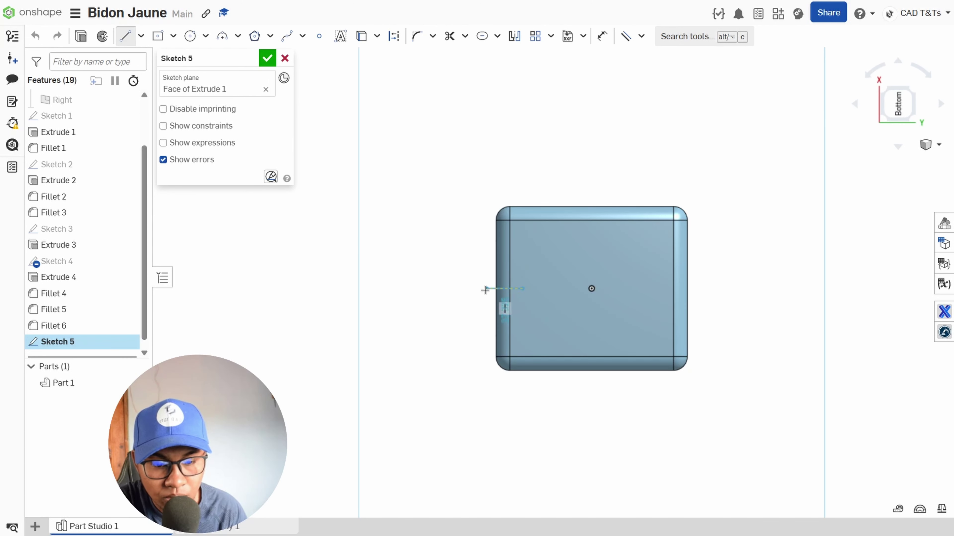
left_click(477, 288)
key("Escape")
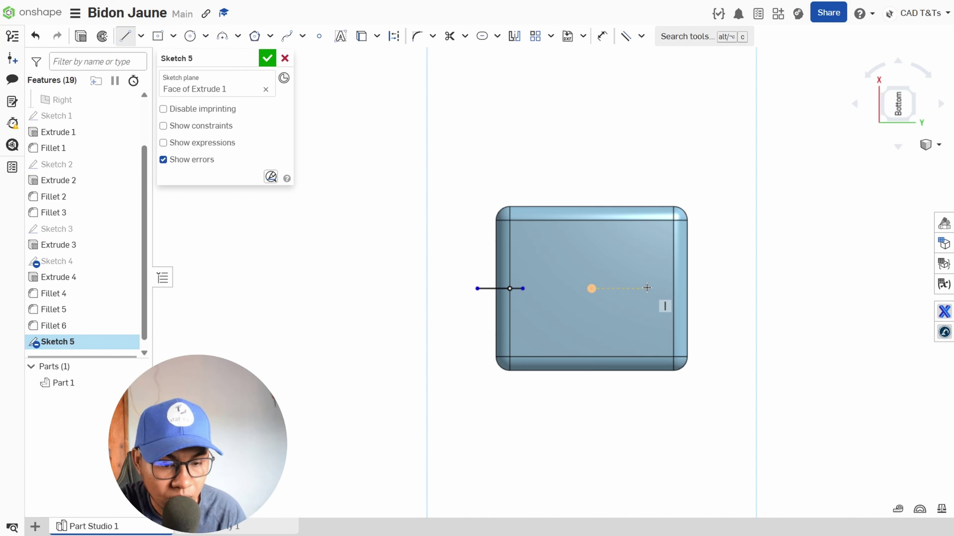
- Draw a horizontal line about 96 mm long crossing the back edge of the base, level with the bottom face's centre point
left_click(647, 288)
key("Escape")
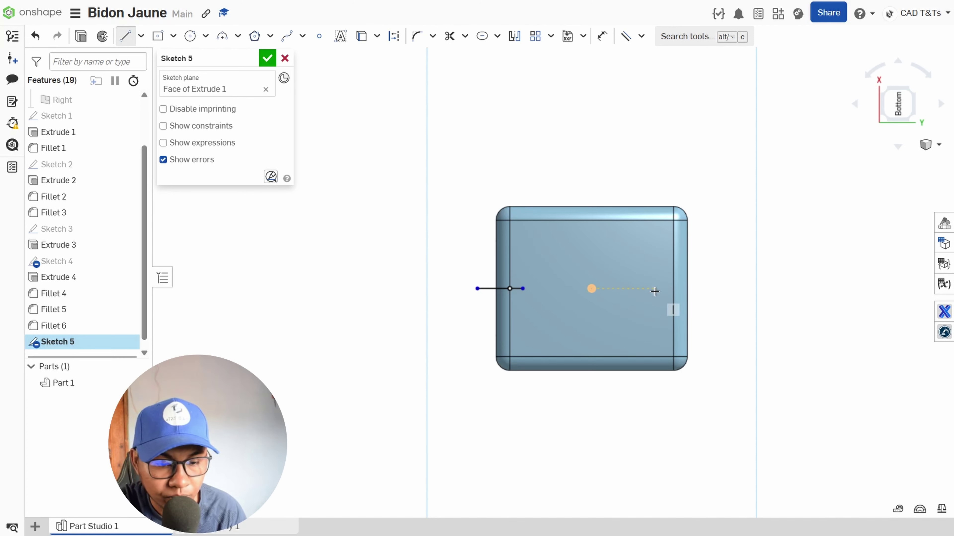
left_click(719, 288)
key("Escape")
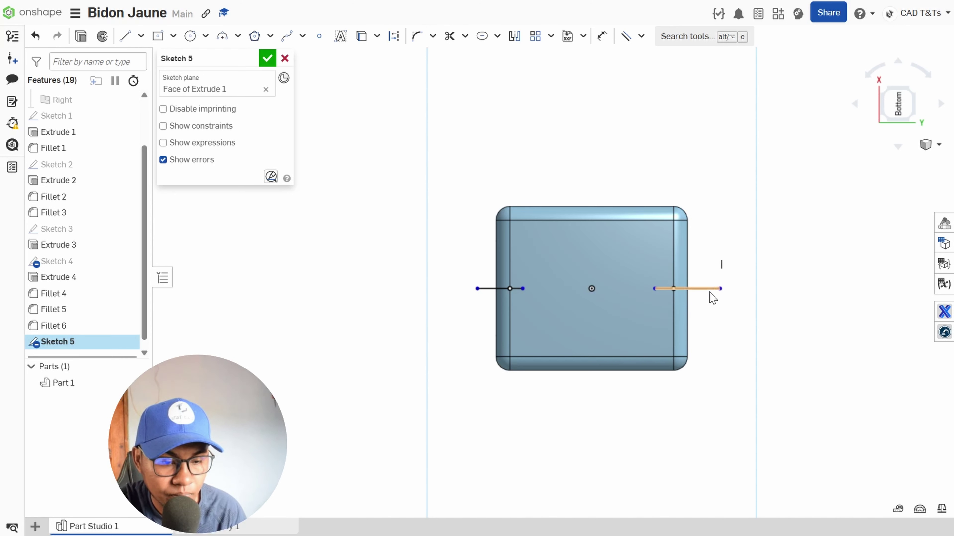
- Convert both short horizontal lines at the front and back edges to construction geometry
left_click(672, 290)
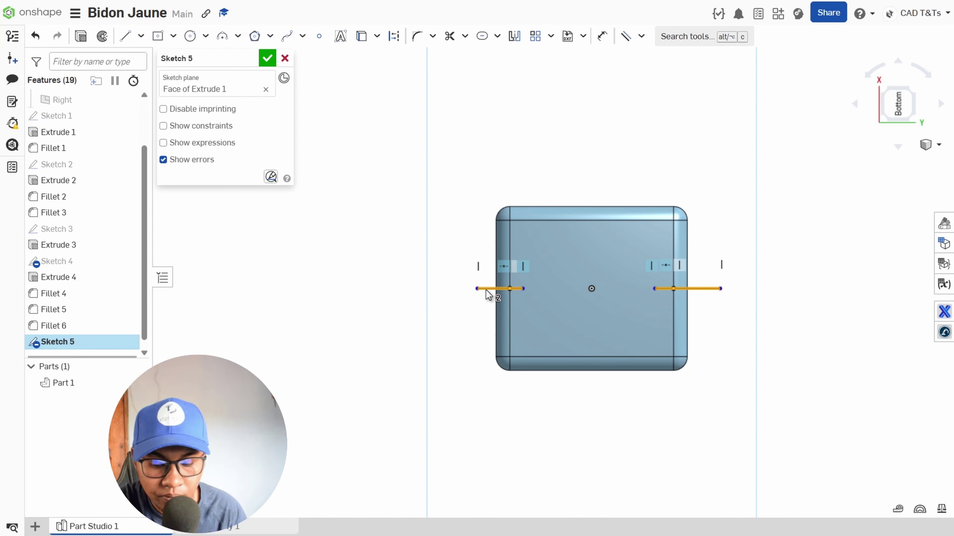
key("q")
key("Escape")
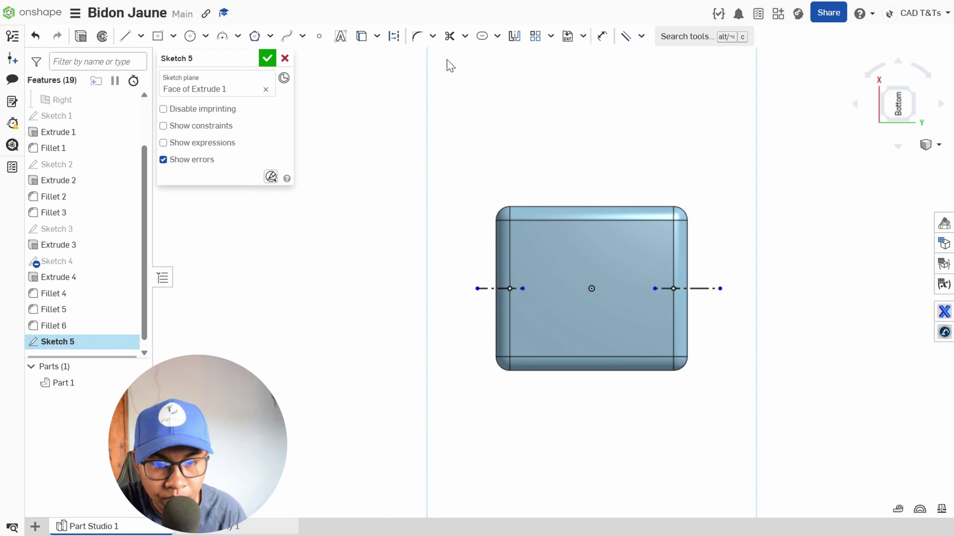
- Create a slot around the front construction line and set its width to 80 mm
left_click(483, 36)
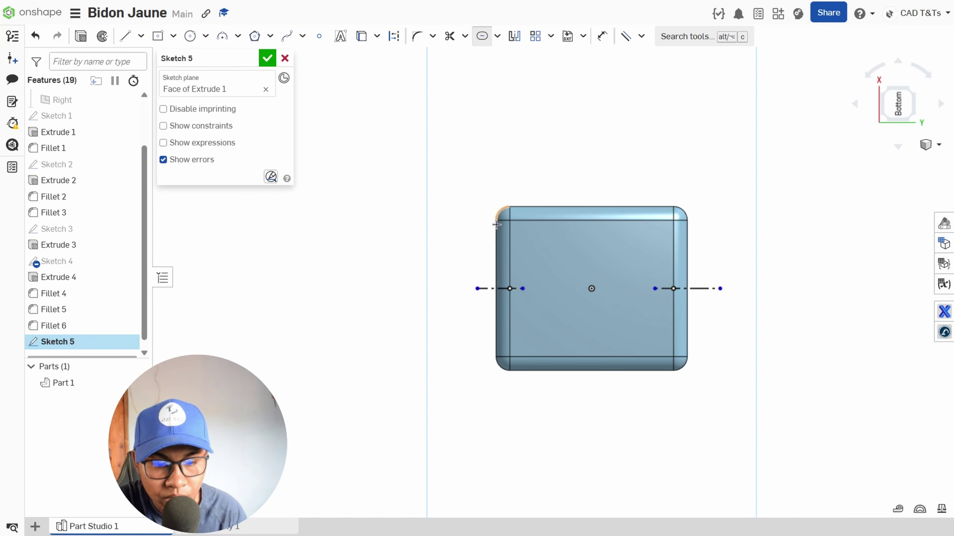
left_click(487, 288)
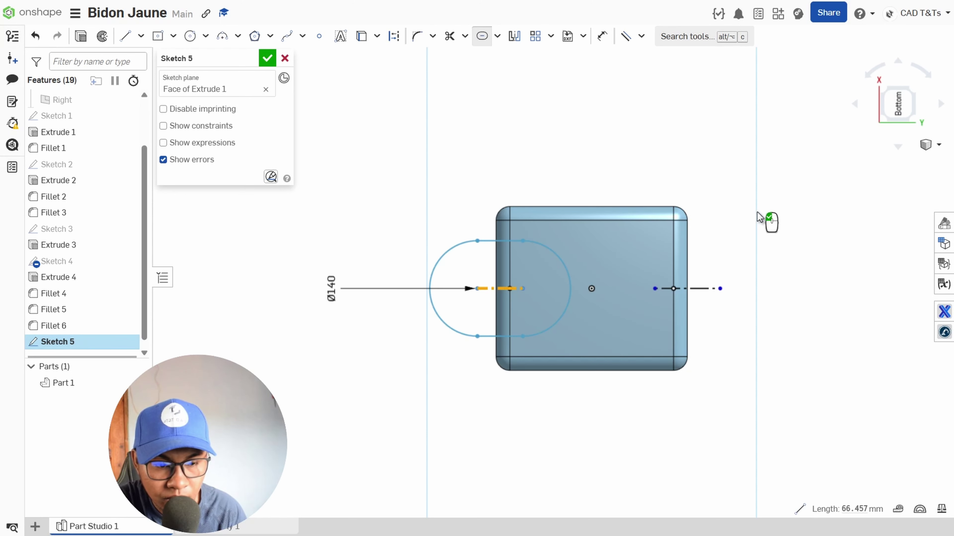
double_click(332, 289)
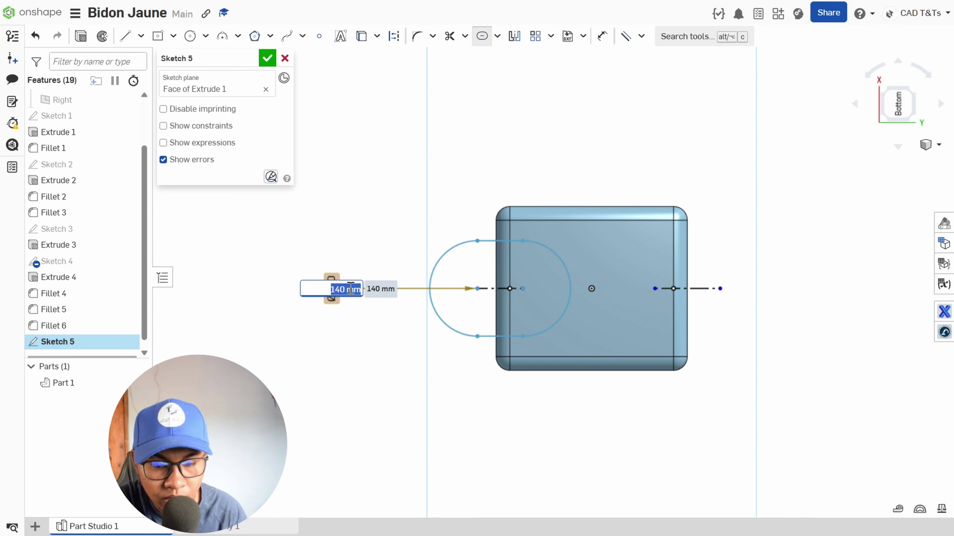
type("80")
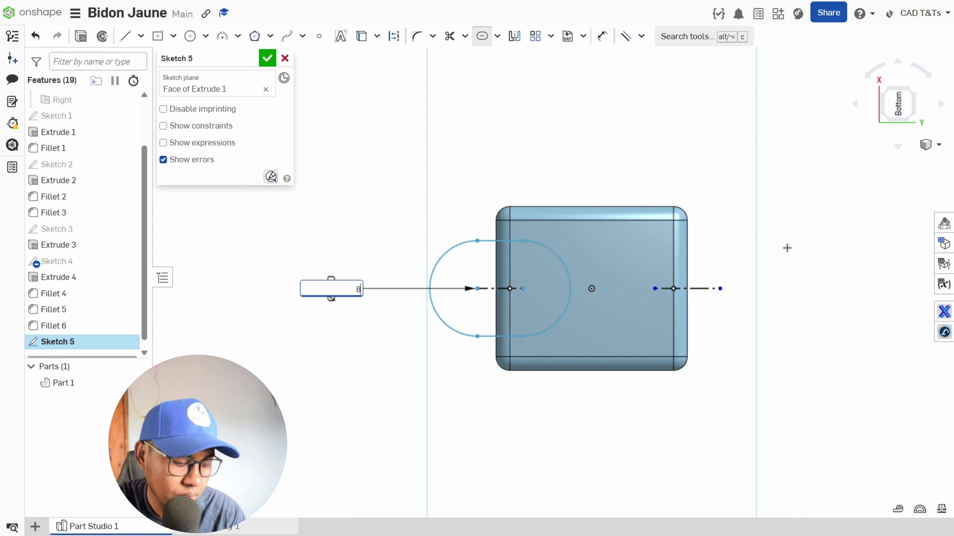
key("Return")
left_click(789, 254)
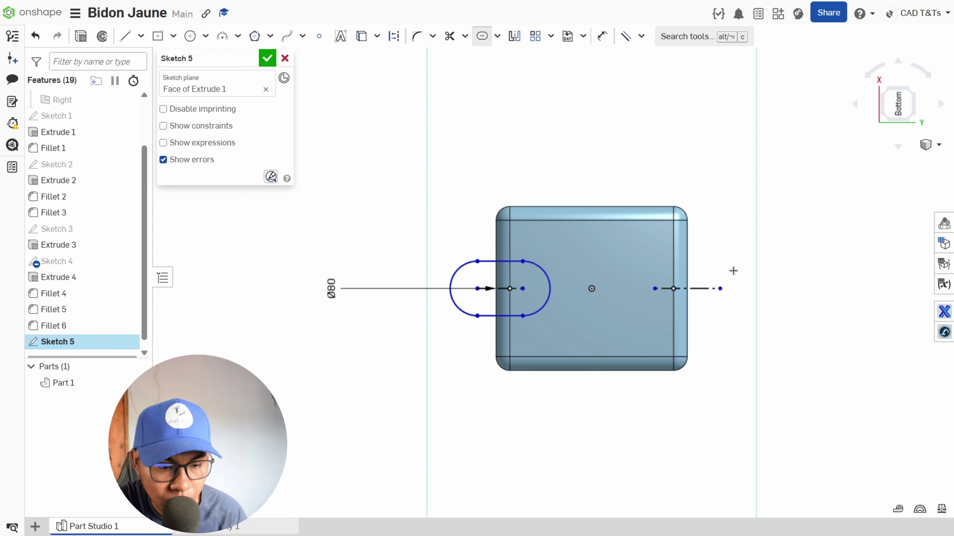
- Create a matching 80 mm wide slot around the back construction line and finish the sketch
left_click(720, 288)
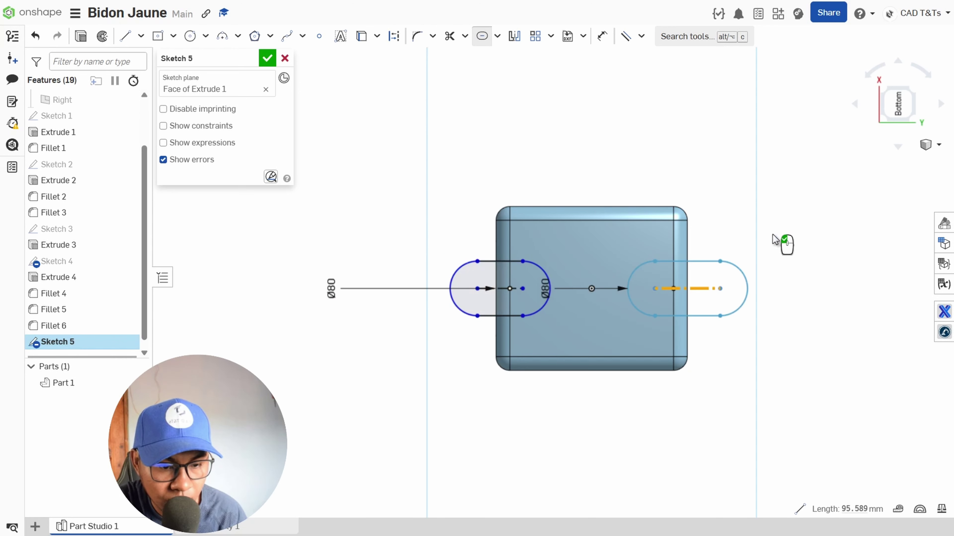
left_click(784, 243)
left_click(268, 59)
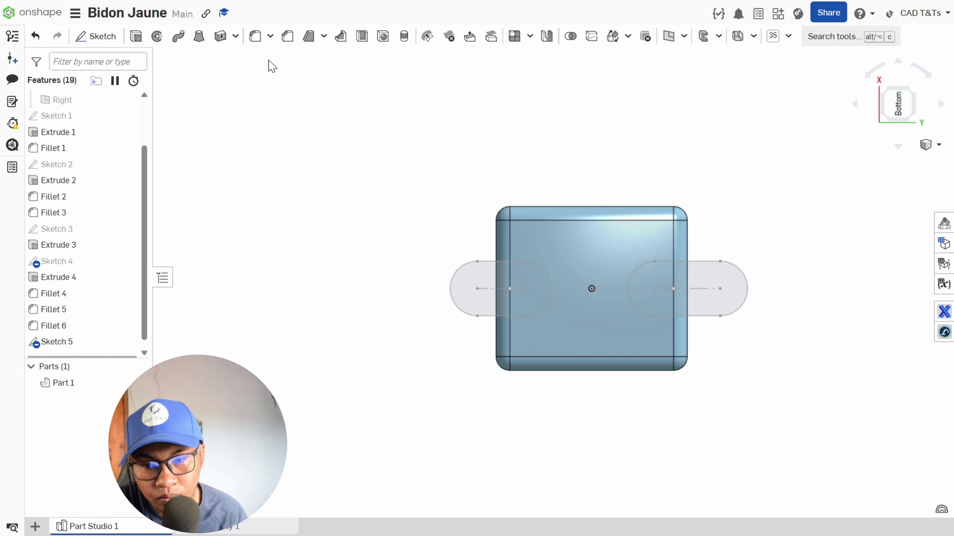
- Cut both slot regions of the sketch 20 mm deep into the base with a Remove extrude
left_click(137, 37)
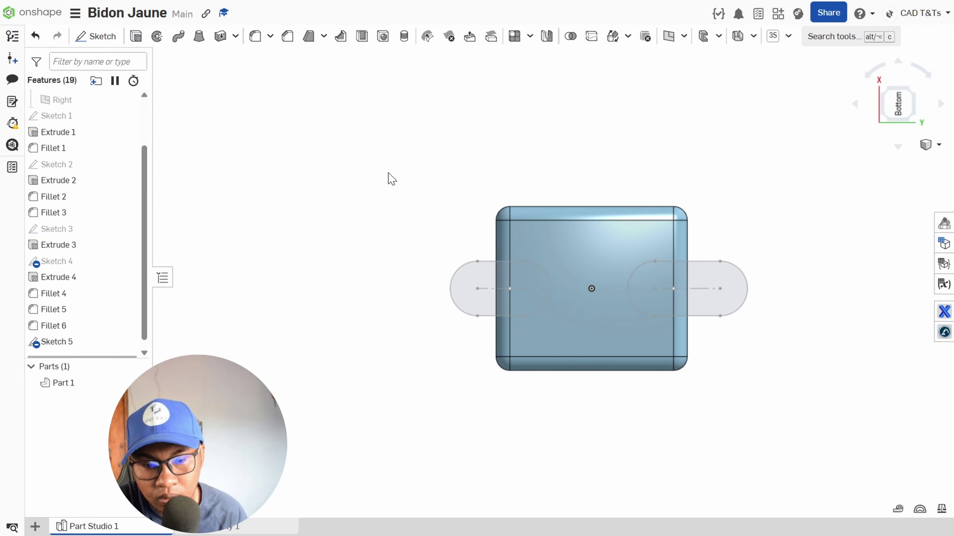
left_click(223, 96)
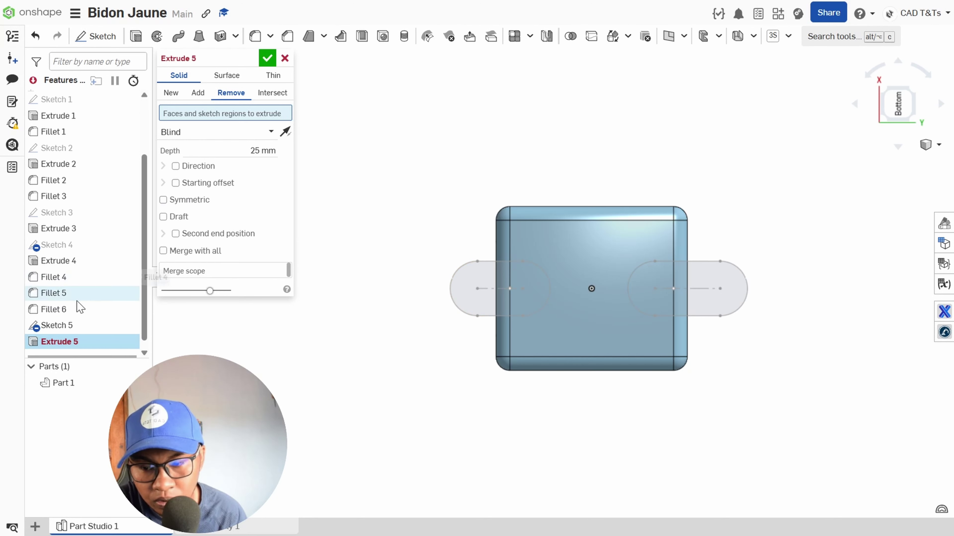
left_click(109, 326)
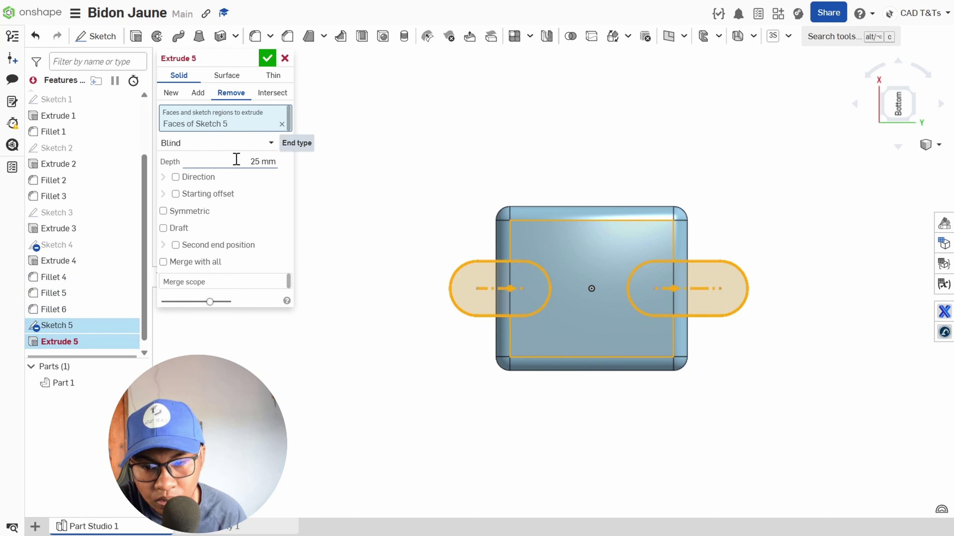
left_click(234, 161)
type("20")
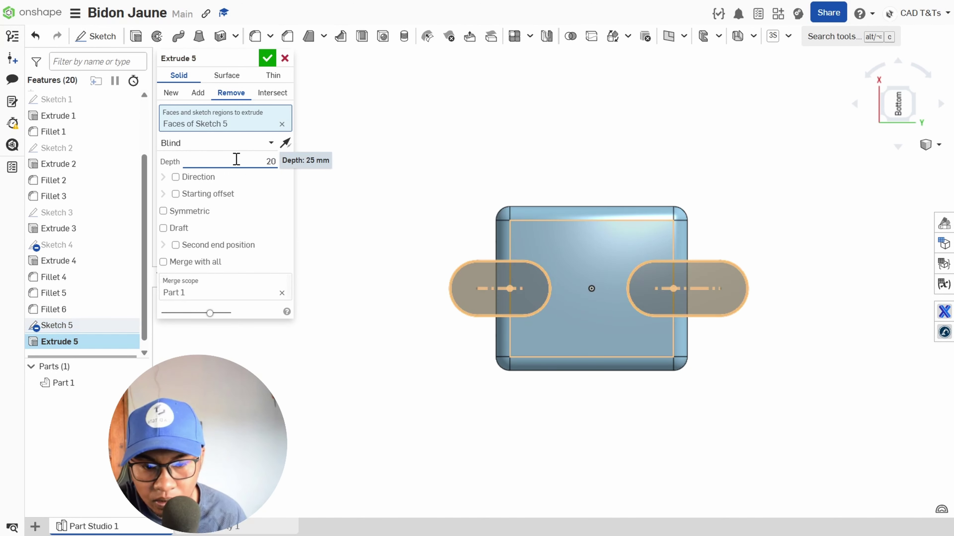
left_click(270, 58)
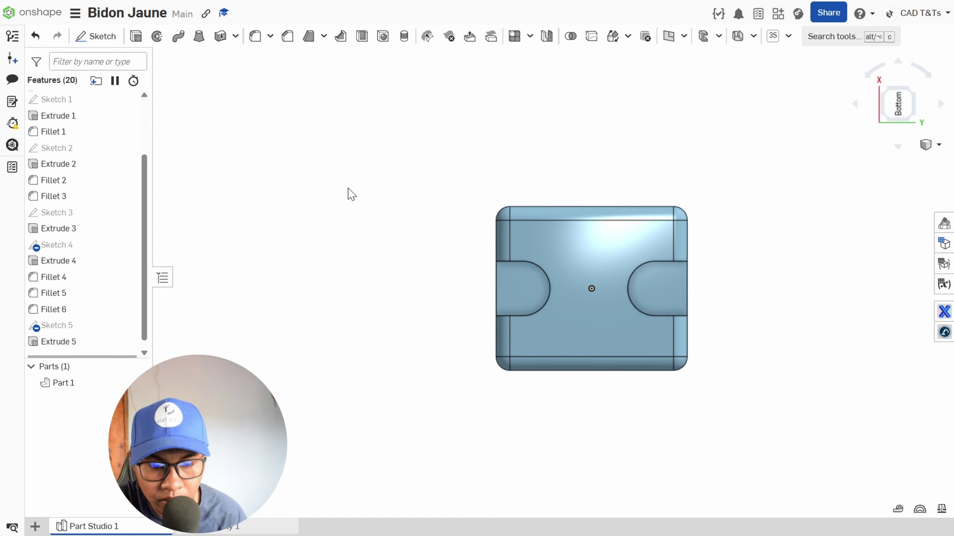
right_click_drag(403, 98, 450, 183)
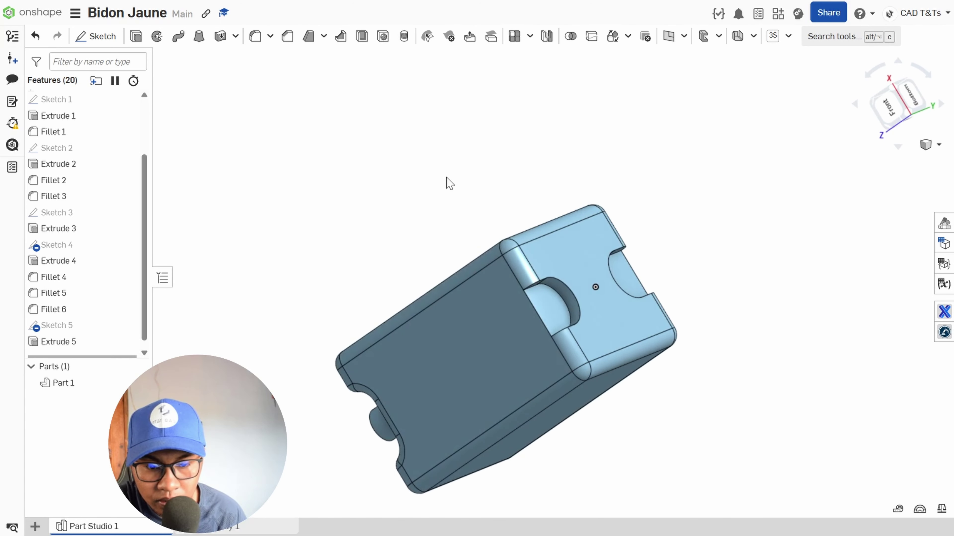
left_click(254, 36)
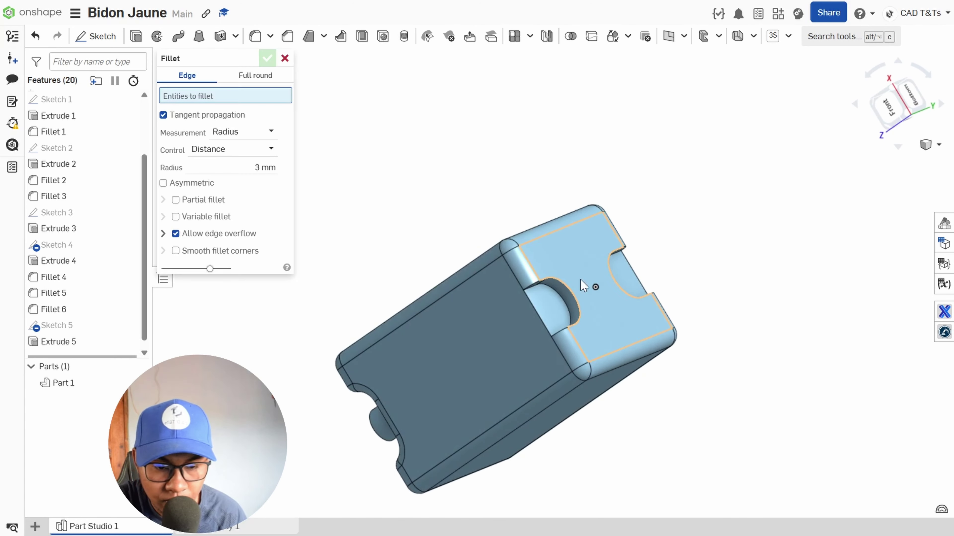
left_click(546, 304)
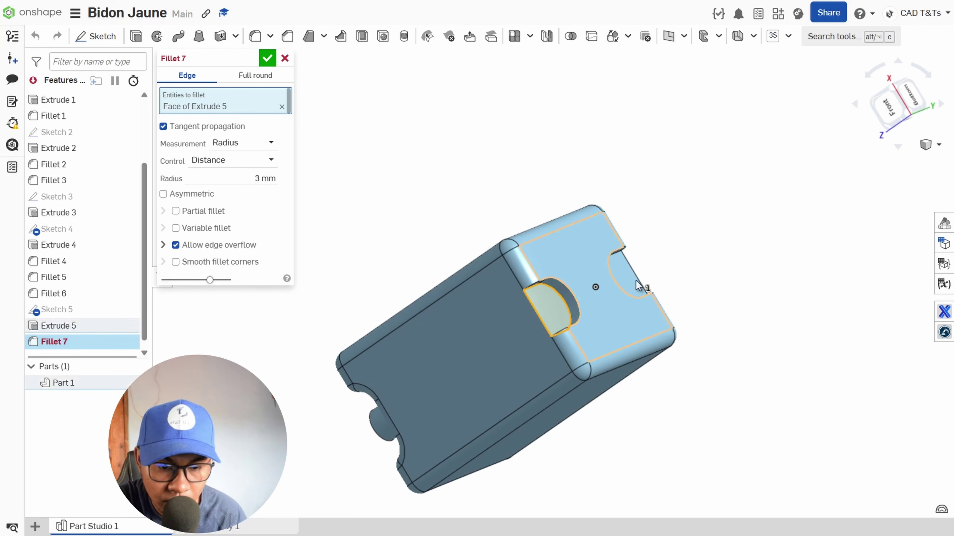
left_click(615, 268)
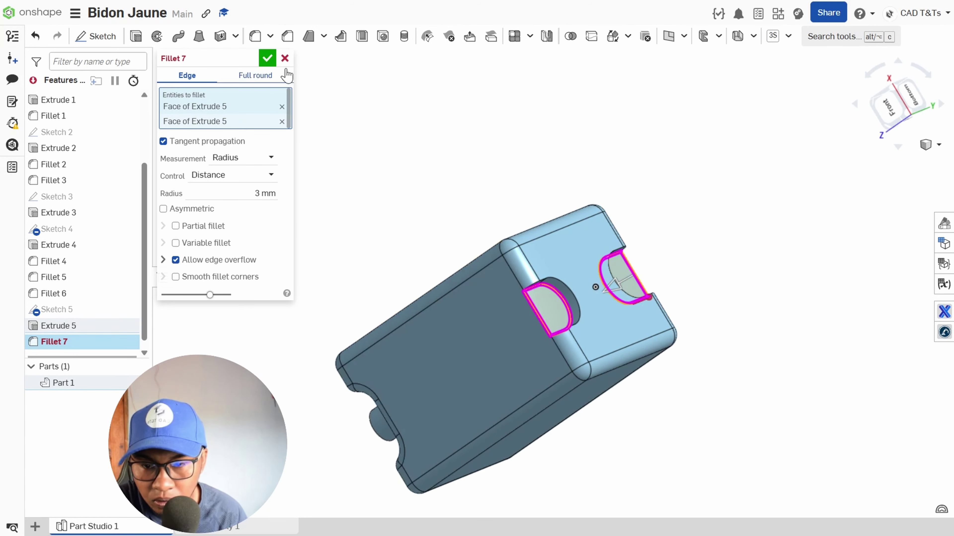
key("Escape")
- Edit the slot cut on the bottom face and set its depth to 10 mm
right_click(77, 334)
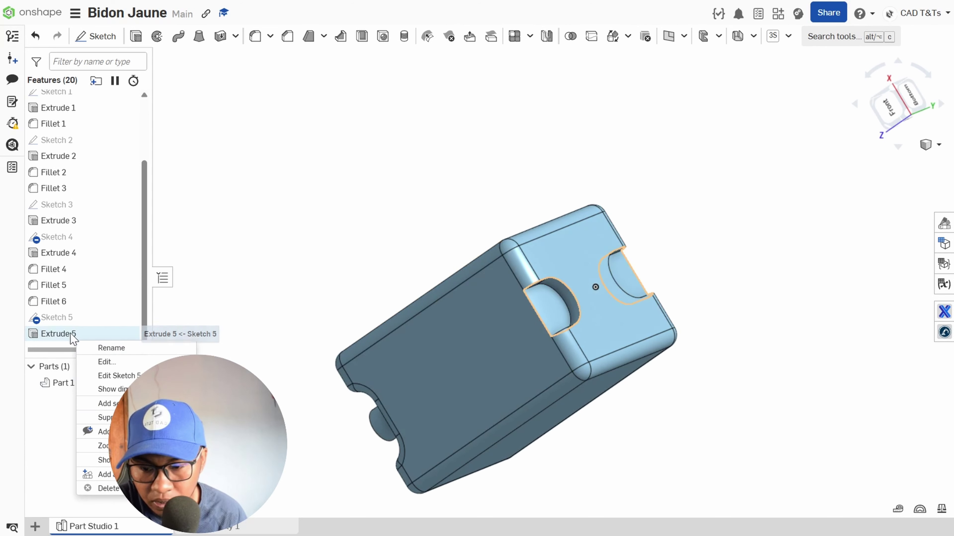
left_click(107, 362)
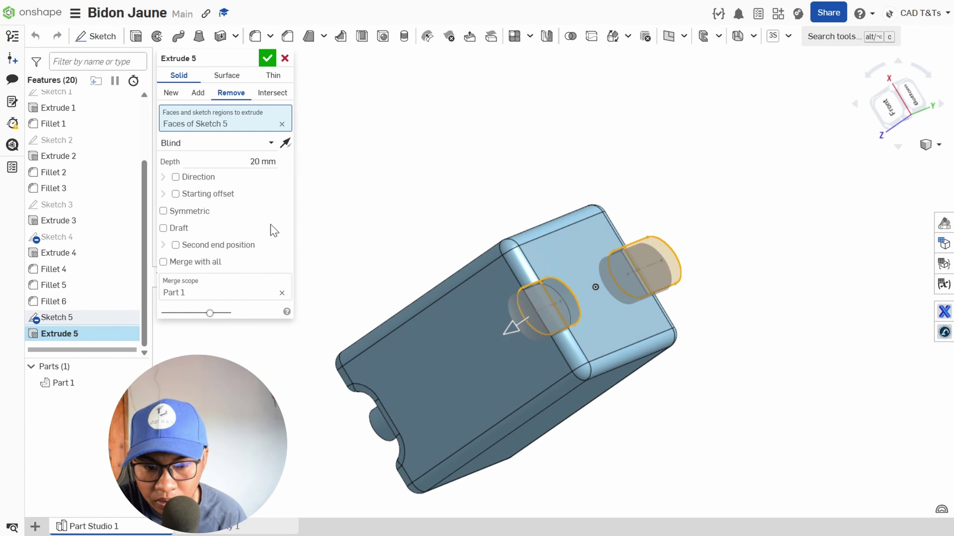
left_click(245, 162)
type("10")
key("Return")
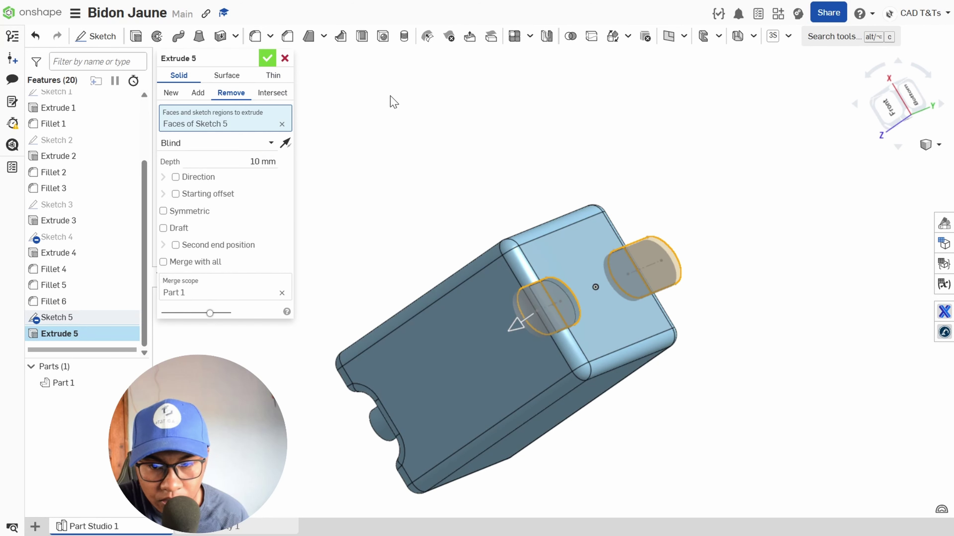
key("Return")
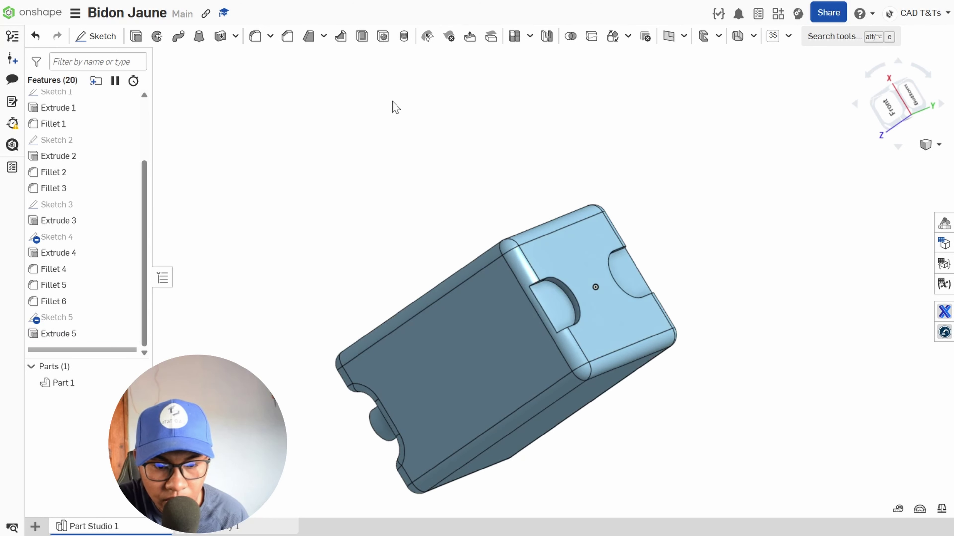
- Fillet the curved floor edges of the front and back bottom recesses with a 10 mm radius
left_click(255, 36)
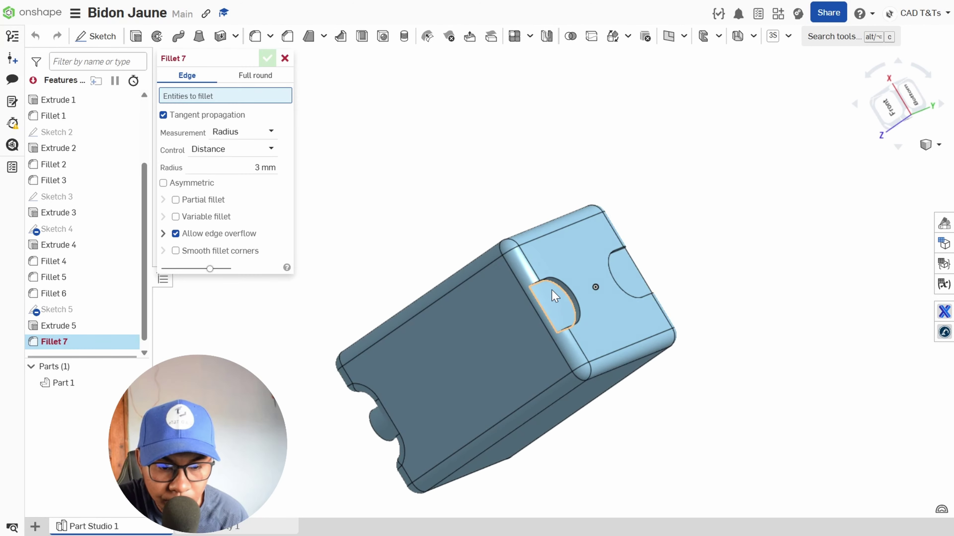
left_click(560, 296)
right_click_drag(677, 277, 607, 283)
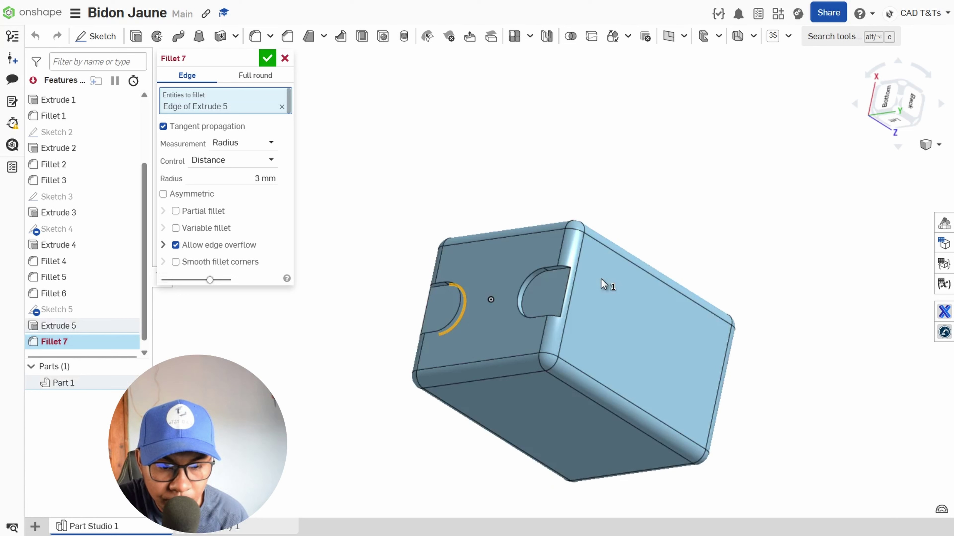
left_click(531, 287)
left_click(531, 288)
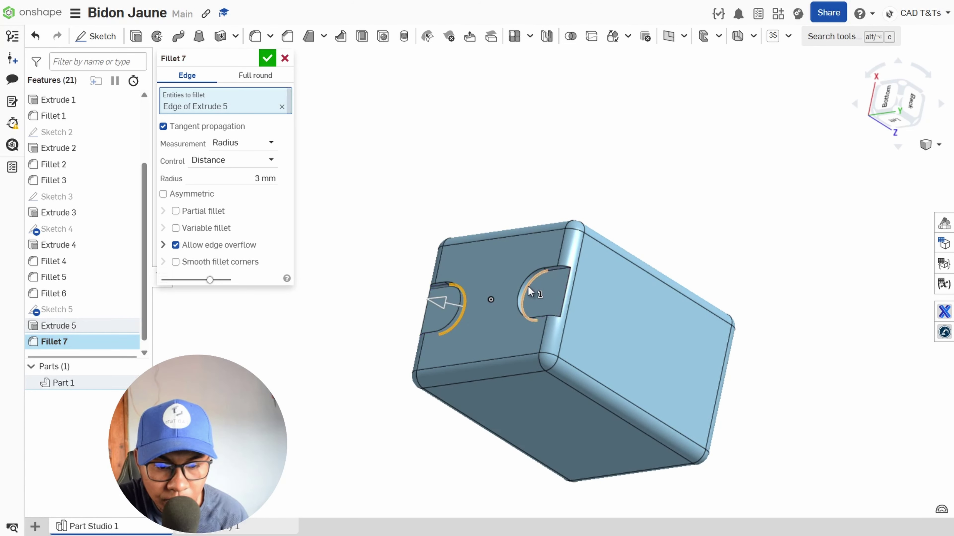
left_click(528, 285)
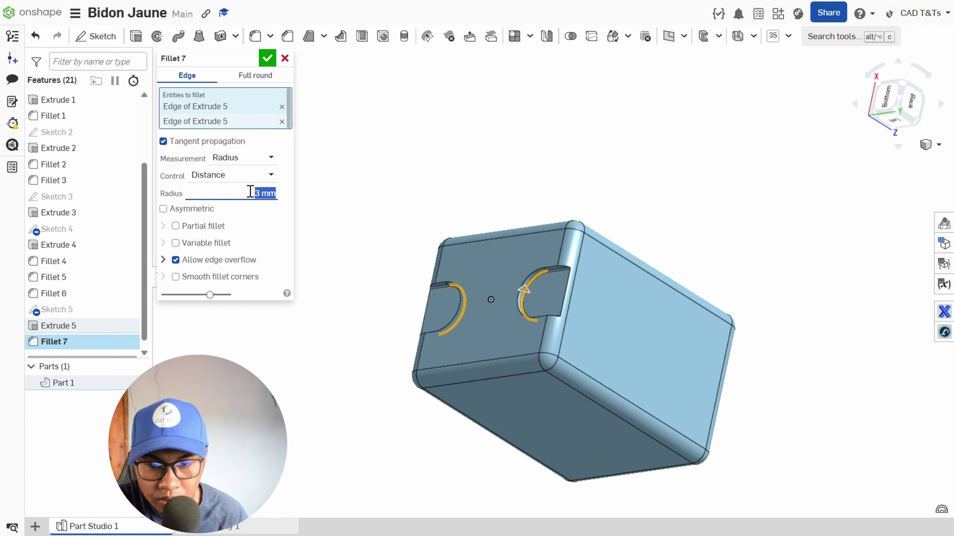
type("10")
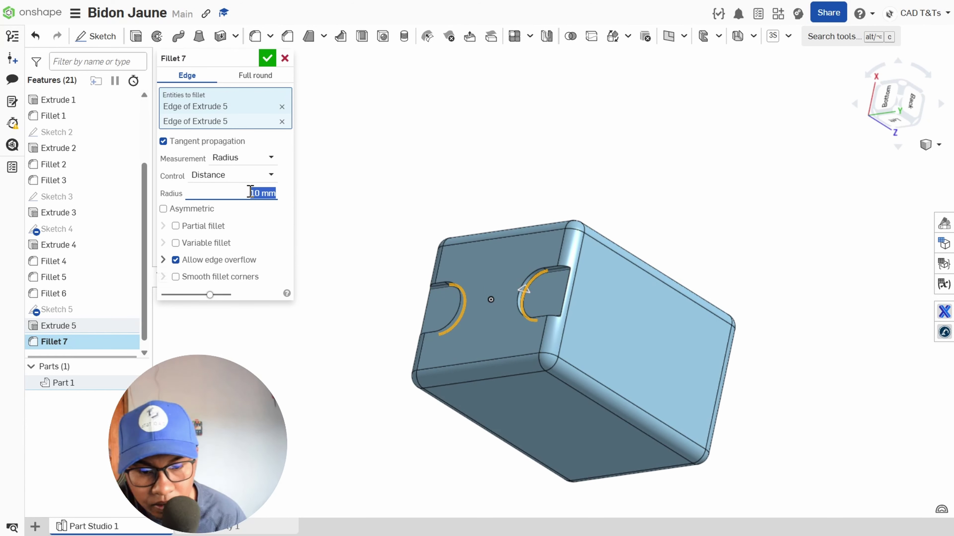
left_click(267, 57)
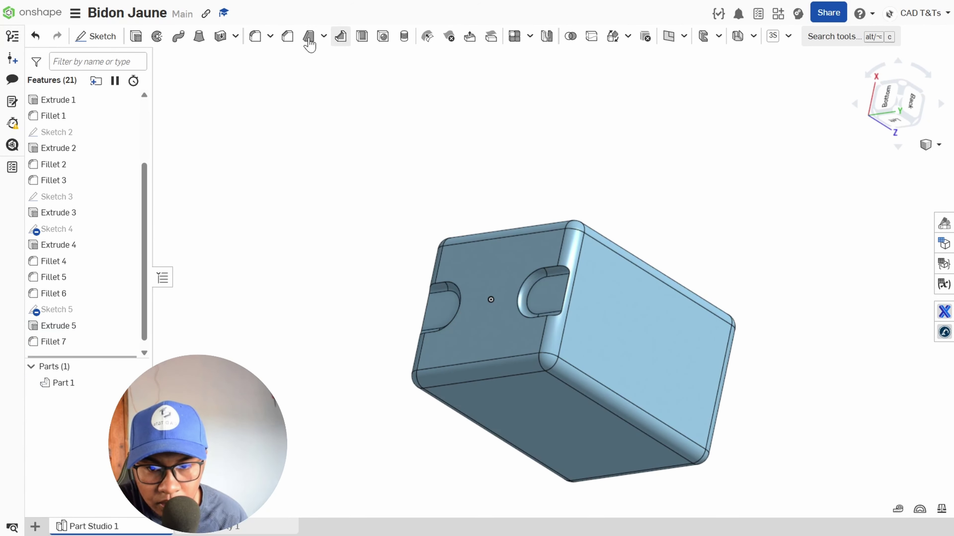
- Fillet the curved rim edge of the front recess on the bottom face with a 10 mm radius
key("shift+f")
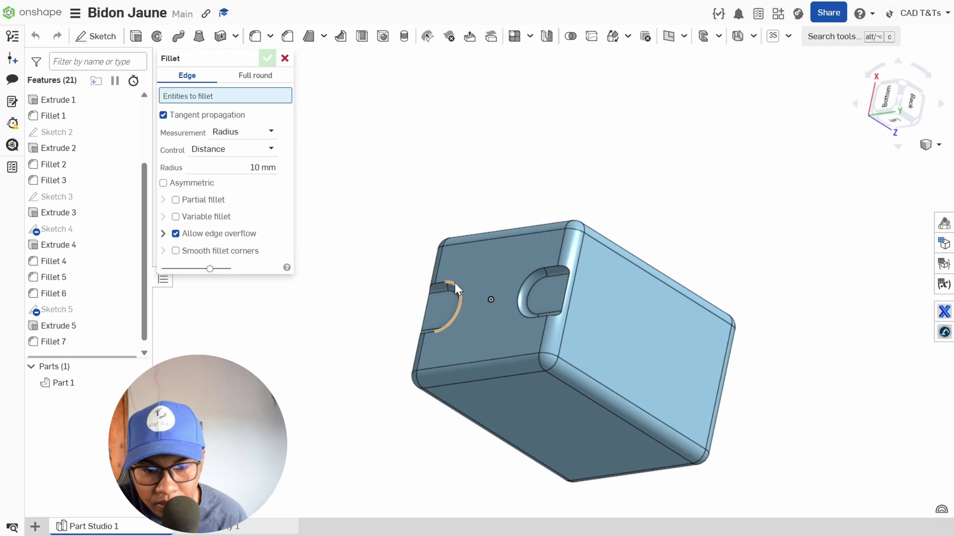
left_click(456, 301)
left_click(247, 181)
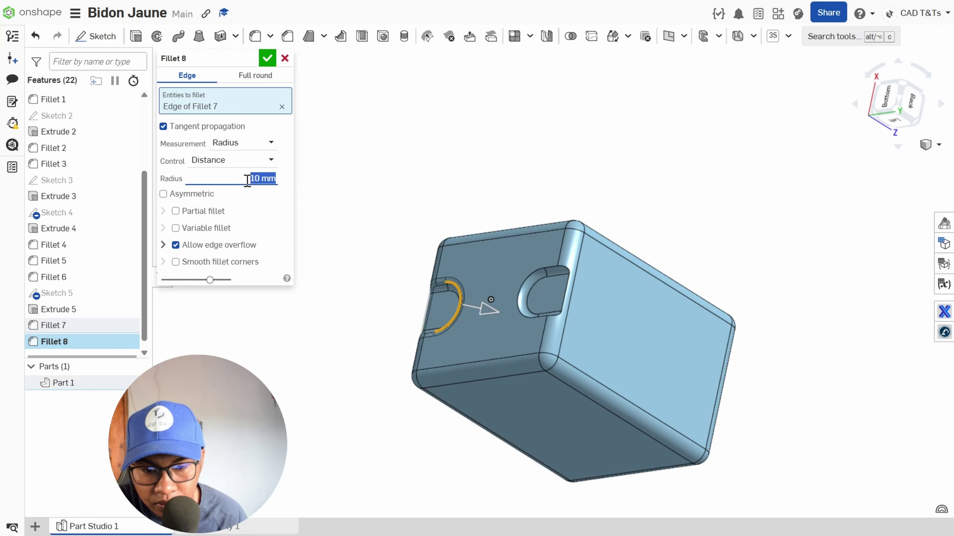
right_click_drag(533, 369, 557, 303)
left_click(266, 58)
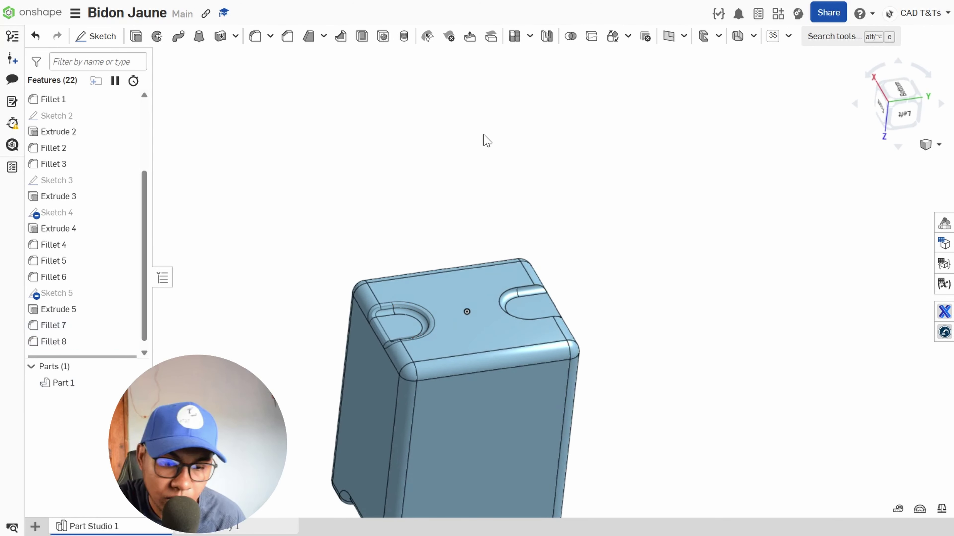
- Add the curved rim edge of the back recess on the bottom face to the existing 10 mm rim fillet
right_click(67, 346)
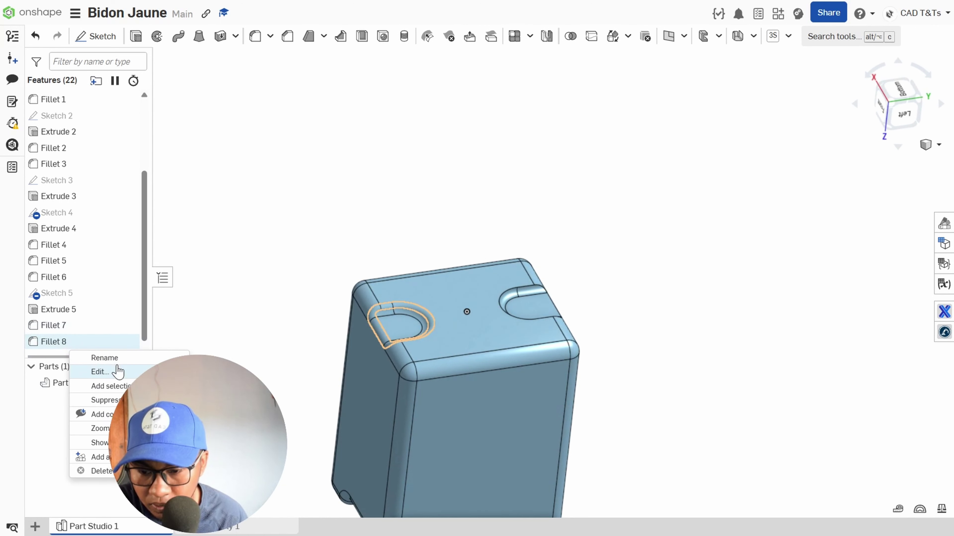
left_click(512, 316)
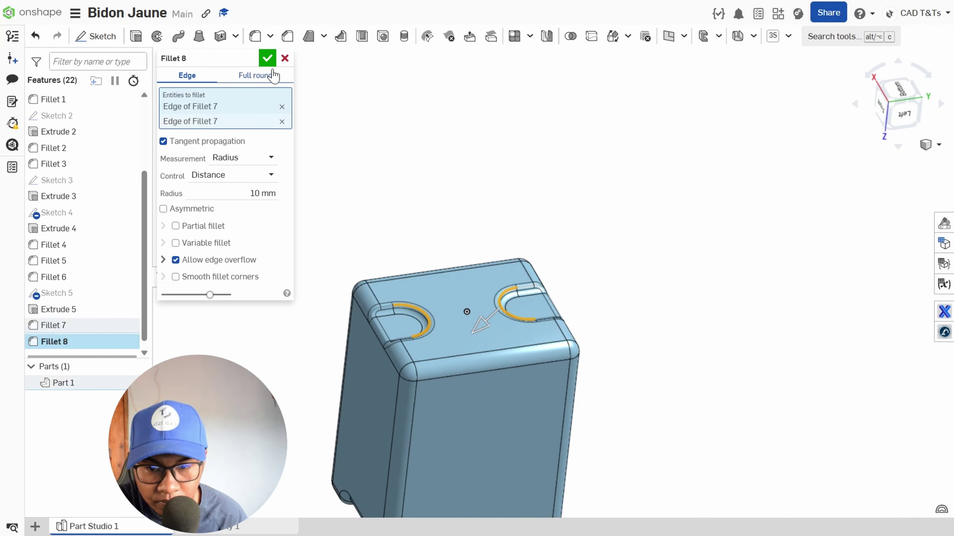
scroll(624, 320, "down", 5)
right_click_drag(604, 417, 588, 288)
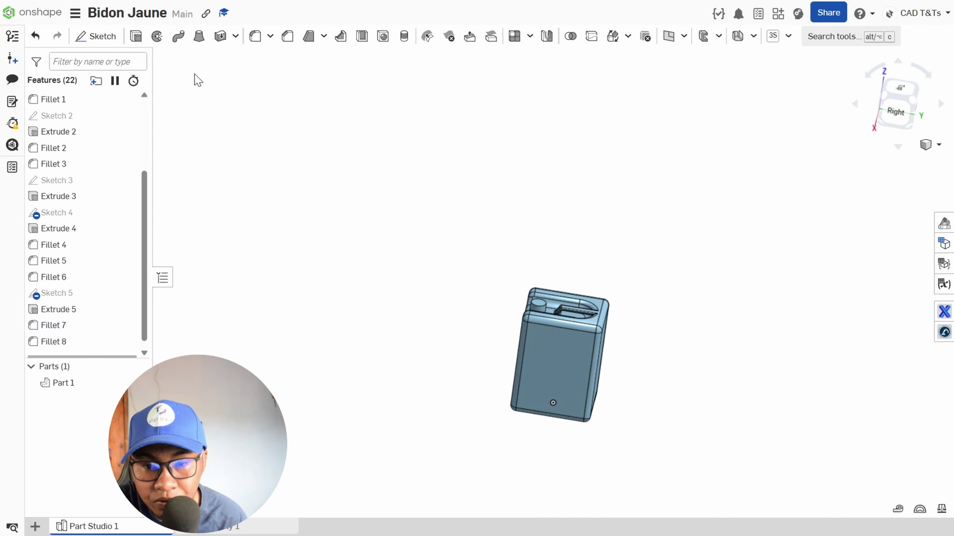
left_click(361, 37)
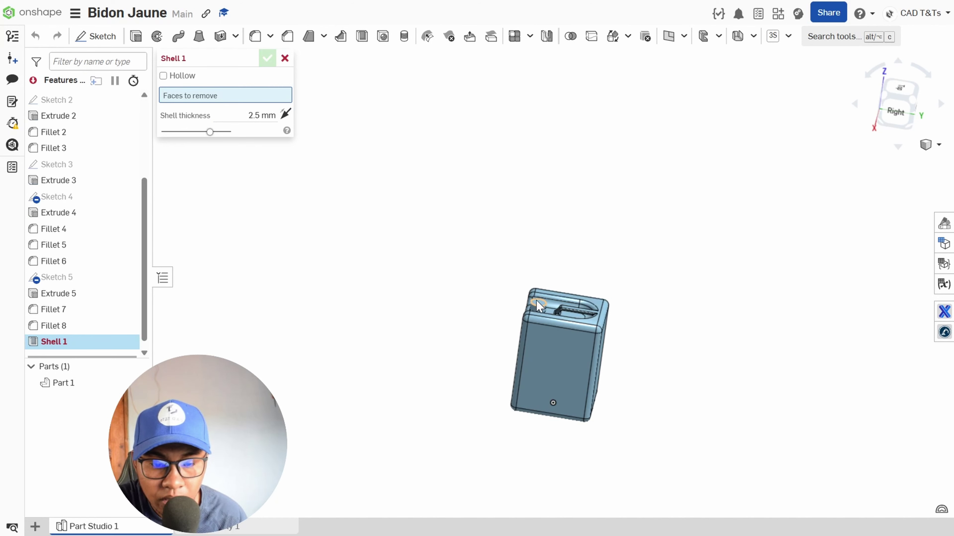
left_click(539, 307)
scroll(539, 306, "up", 5)
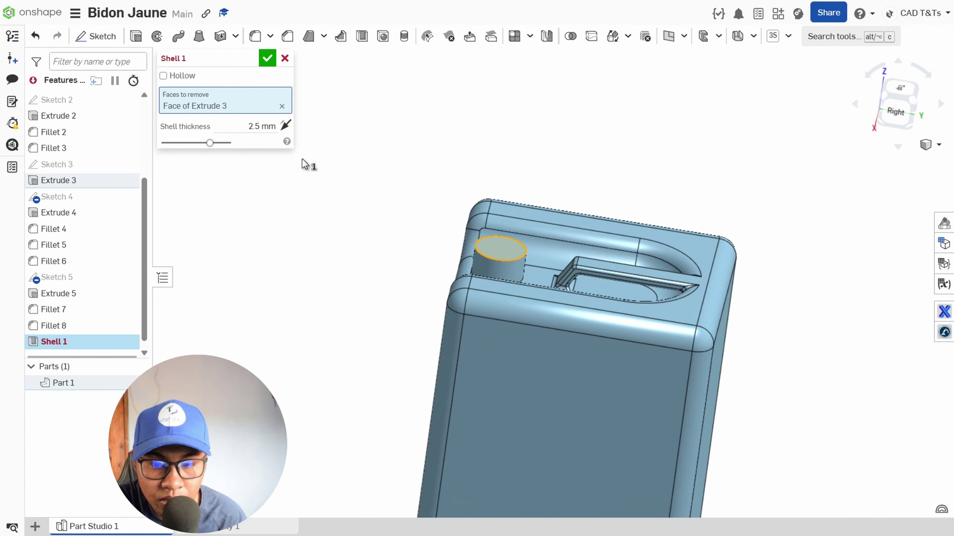
left_click(163, 76)
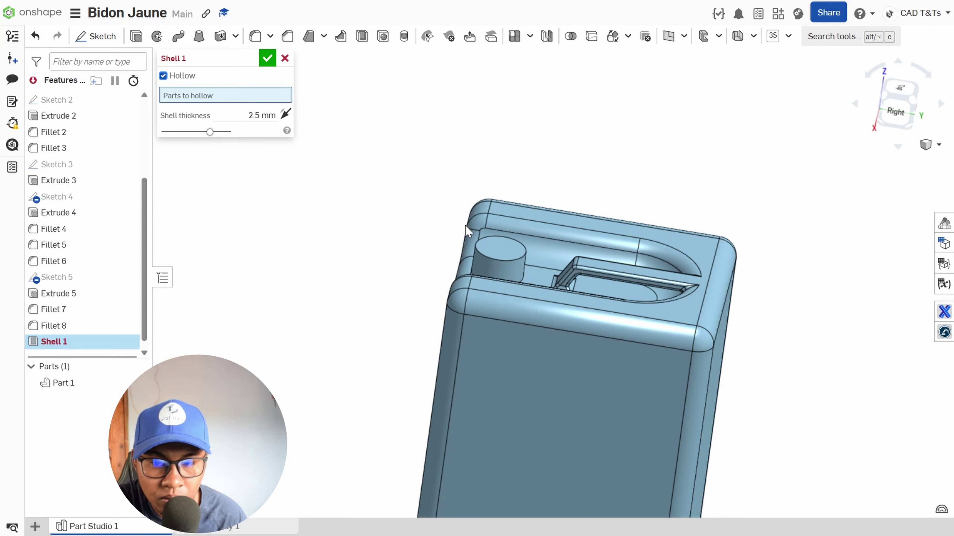
left_click(509, 263)
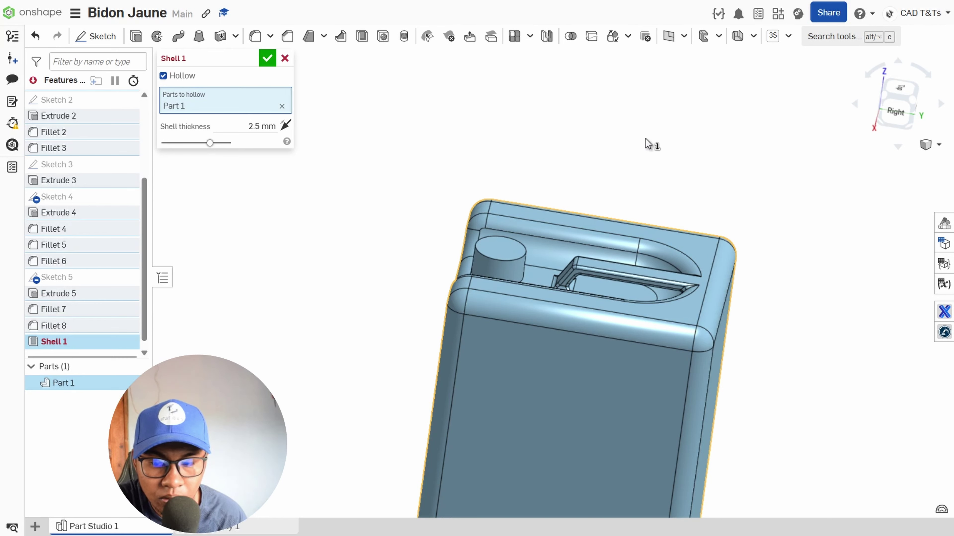
left_click(163, 76)
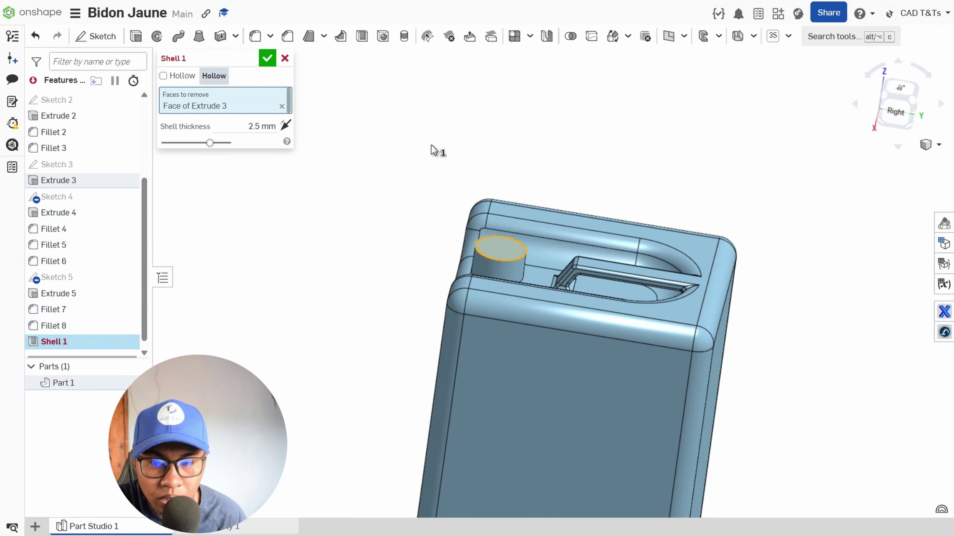
left_click(497, 248)
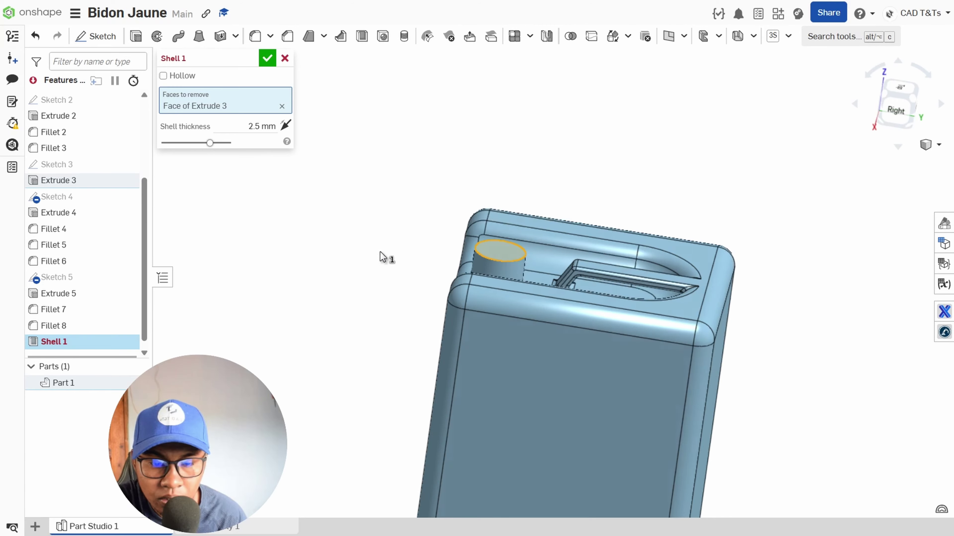
right_click_drag(385, 258, 466, 287)
scroll(466, 287, "down", 5)
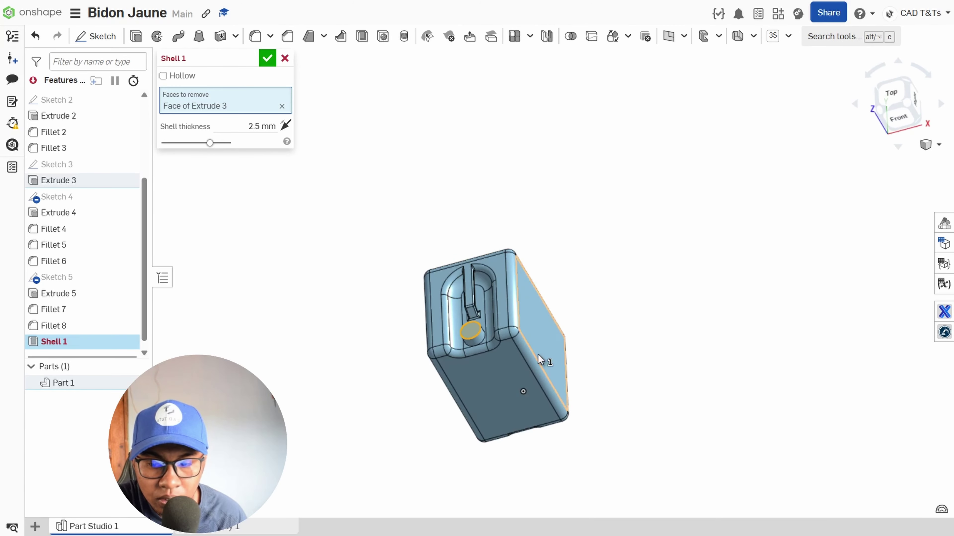
scroll(496, 367, "up", 10)
right_click_drag(422, 345, 460, 307)
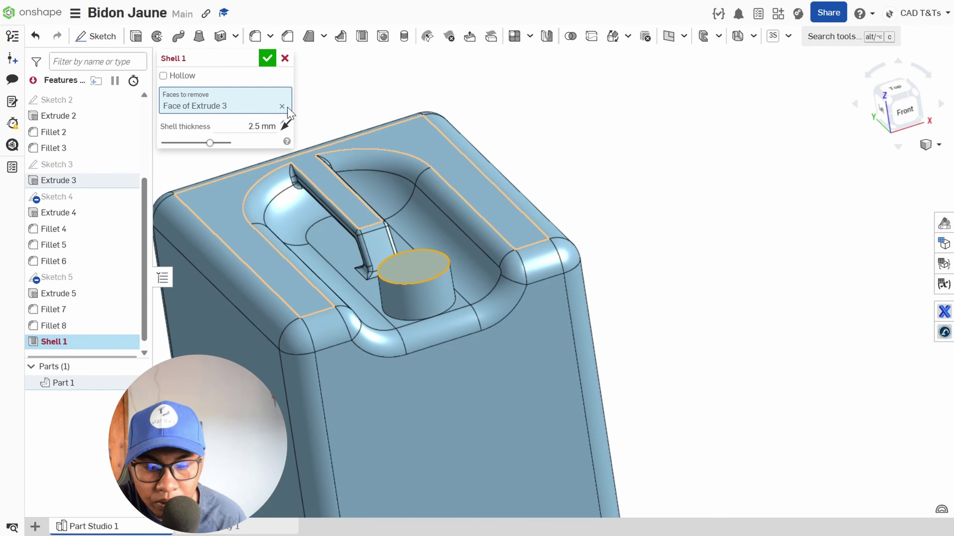
left_click(287, 60)
- Fillet the circular edge where the spout's base meets the recess floor with a 3 mm radius
left_click(255, 36)
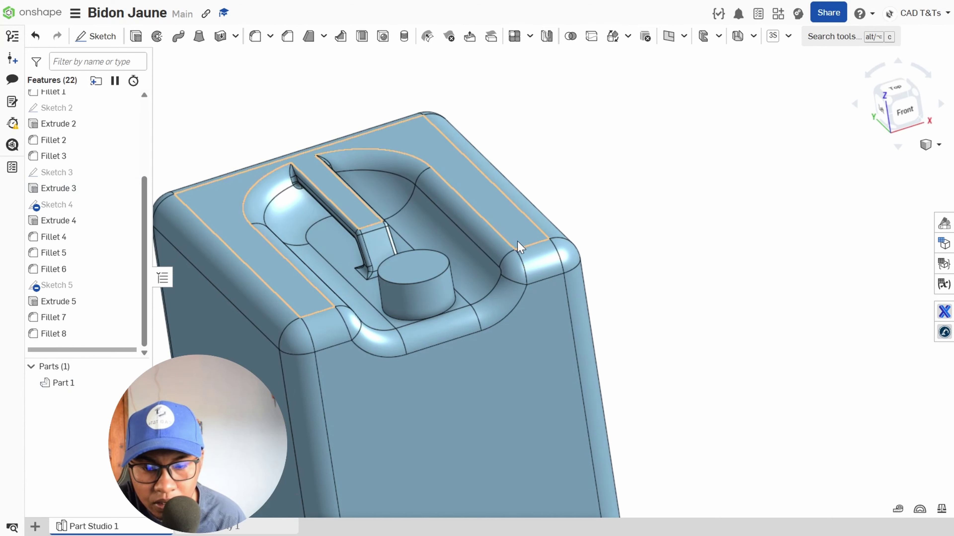
left_click(252, 168)
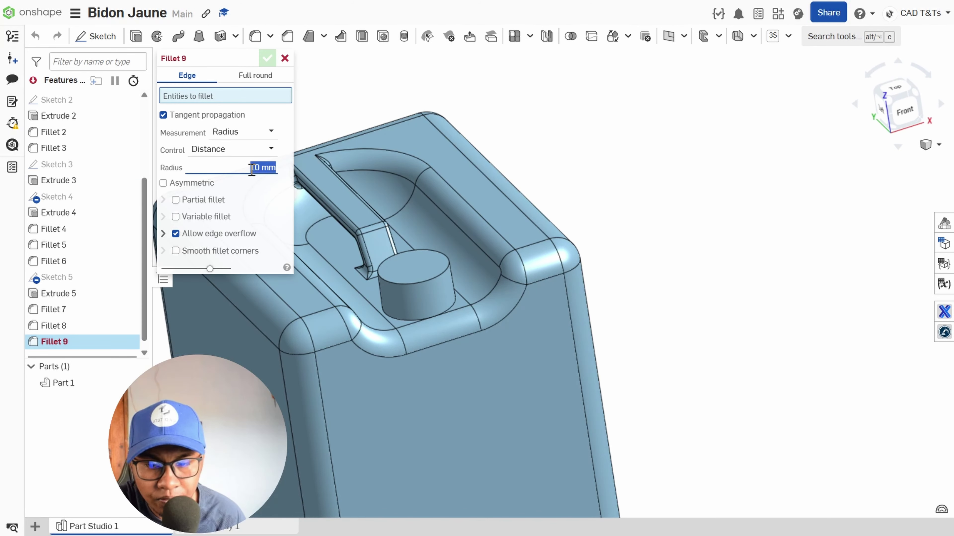
type("3")
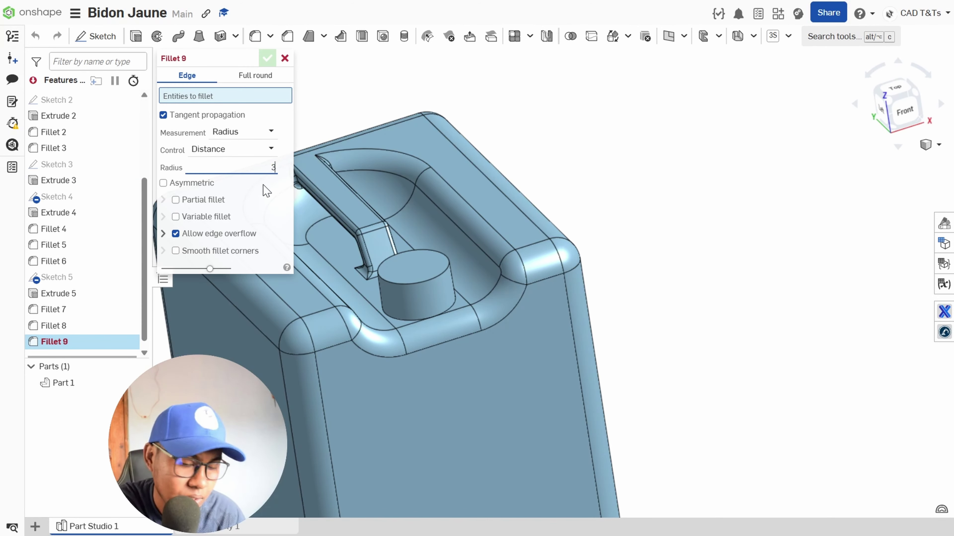
left_click(413, 321)
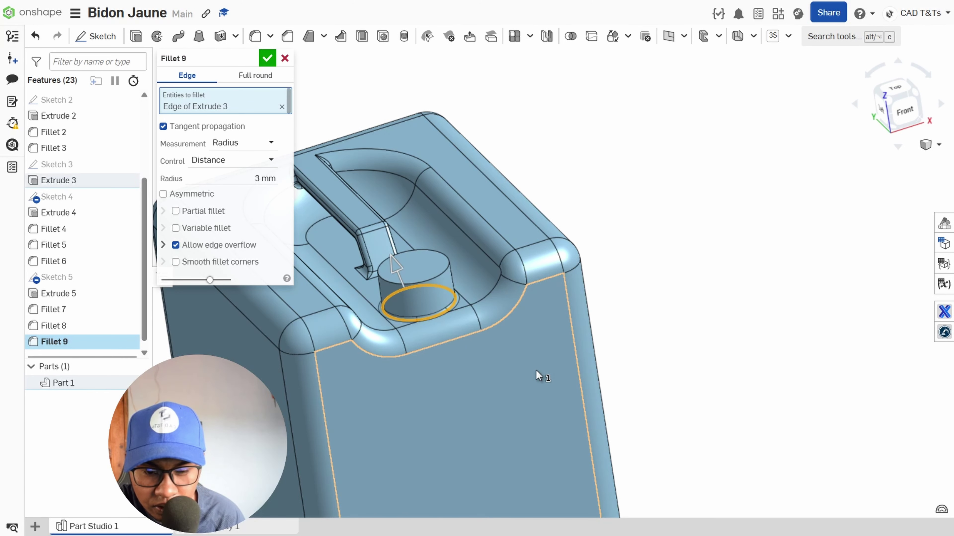
left_click(250, 177)
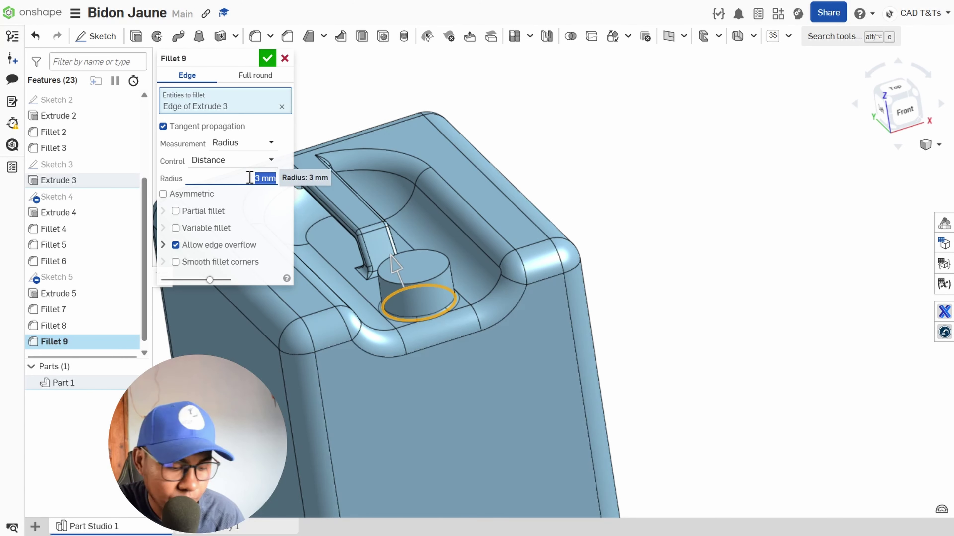
left_click(267, 58)
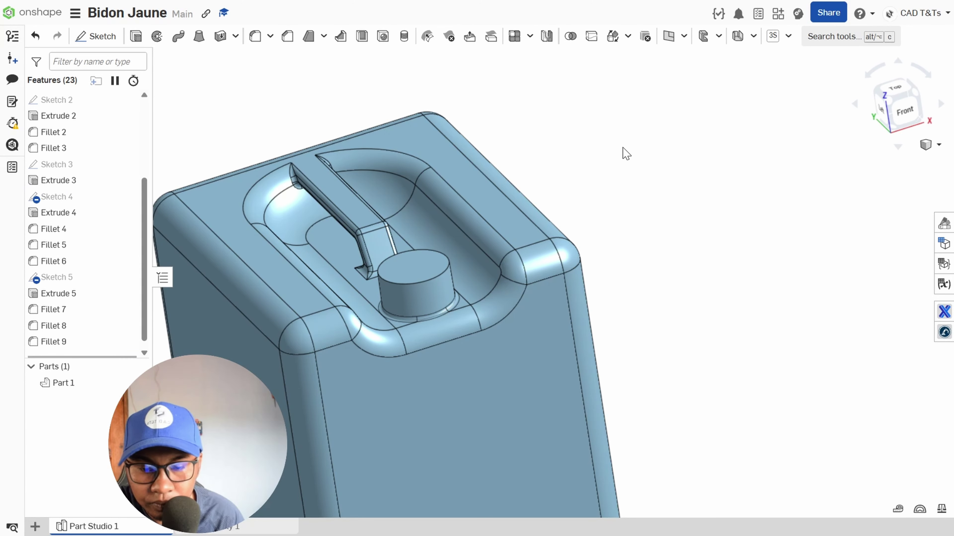
- Shell the jerrycan with a 2.5 mm wall thickness, removing the top face of the spout
scroll(760, 249, "down", 3)
right_click_drag(760, 249, 701, 282)
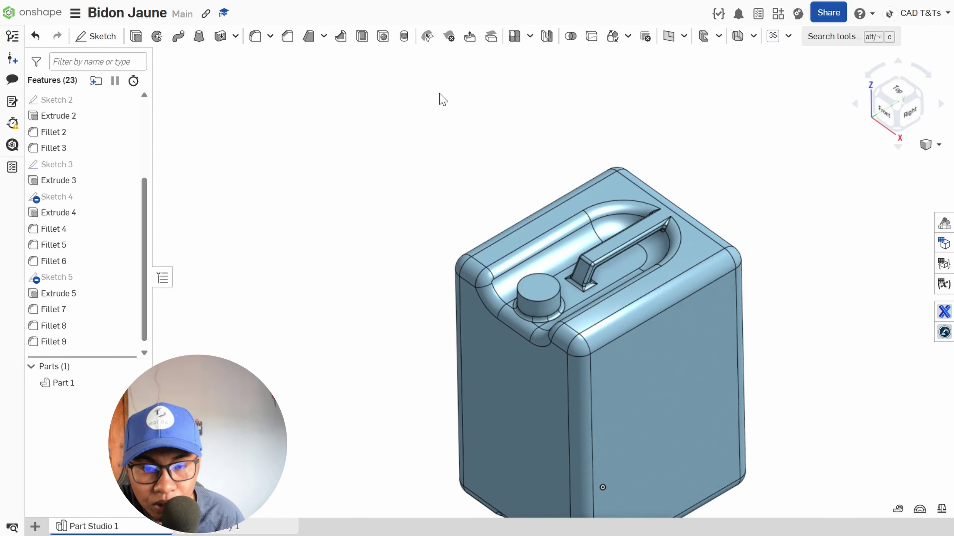
left_click(539, 287)
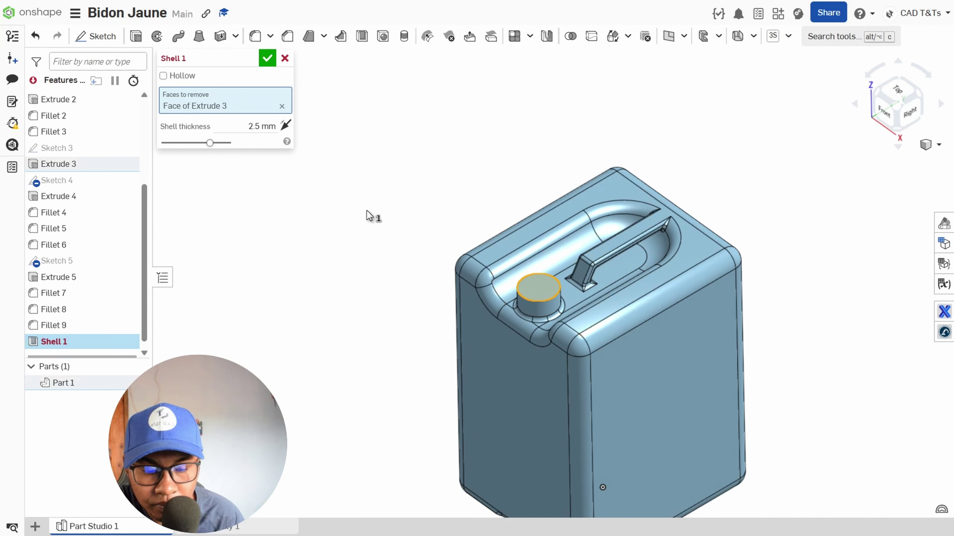
right_click_drag(366, 214, 394, 230)
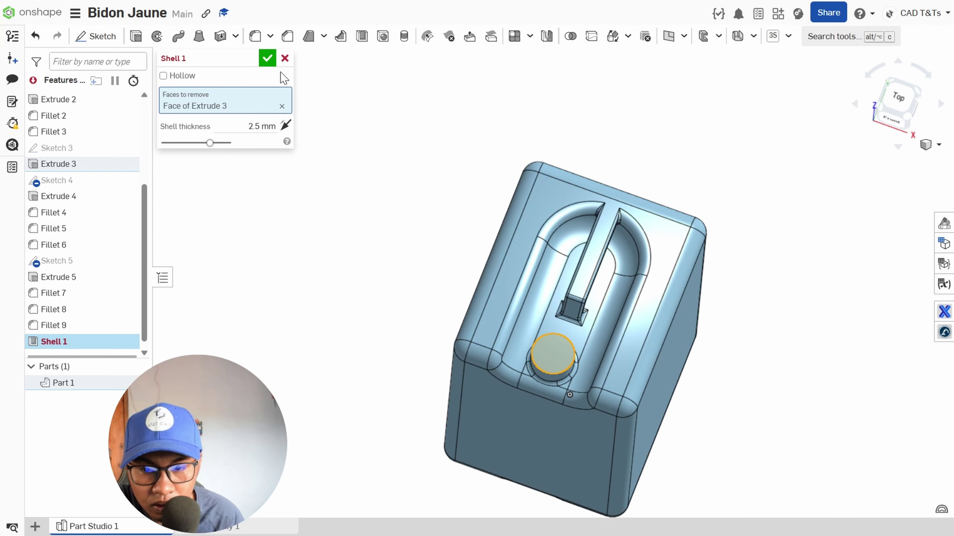
left_click(267, 59)
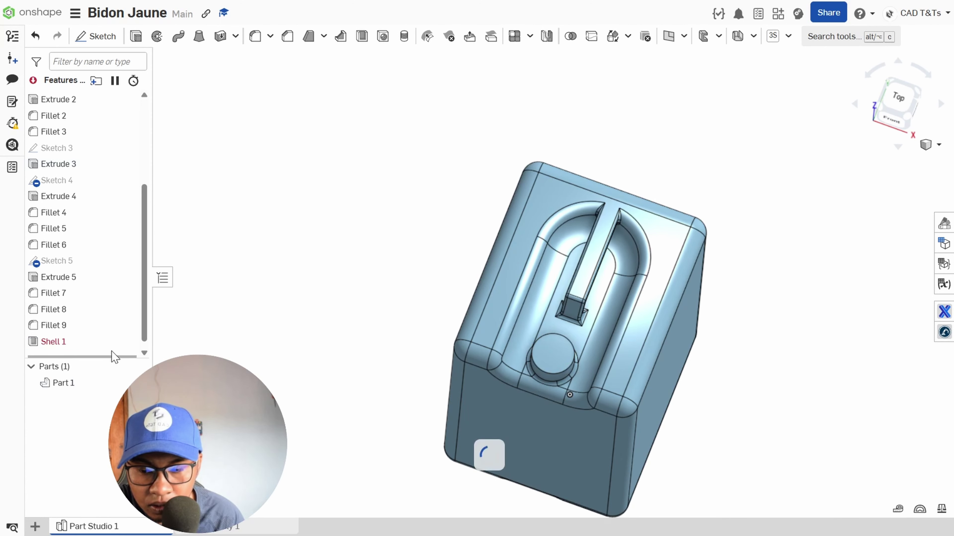
mouse_move(66, 340)
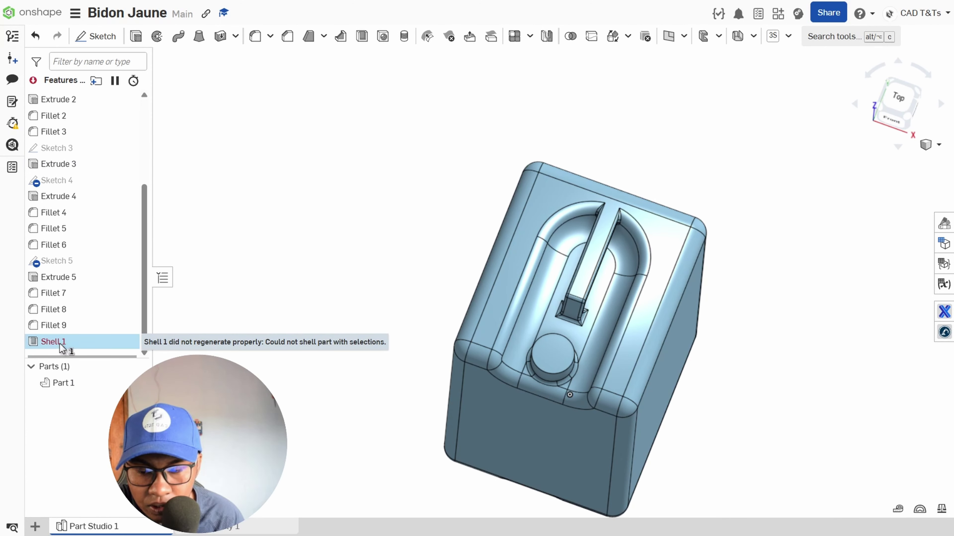
right_click(61, 343)
left_click(98, 368)
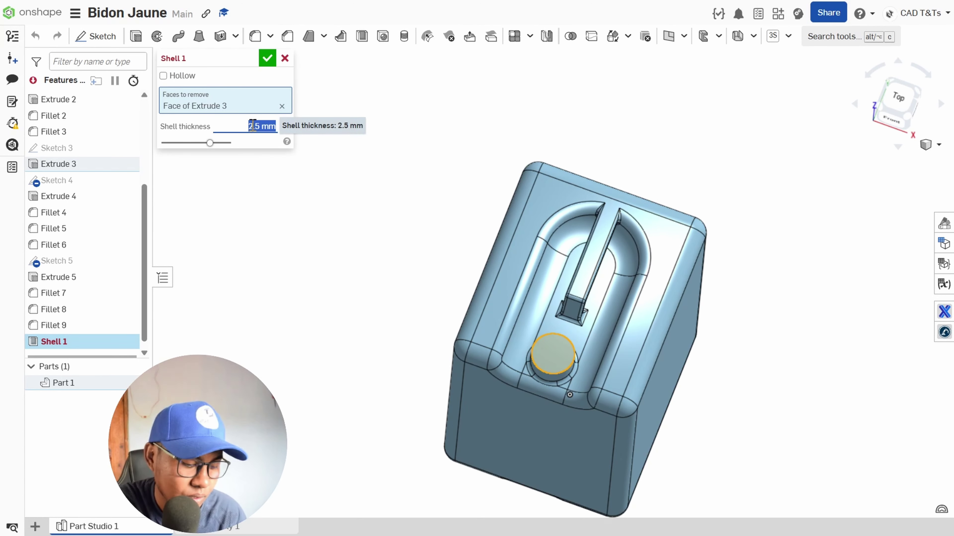
type("0.5")
key("Return")
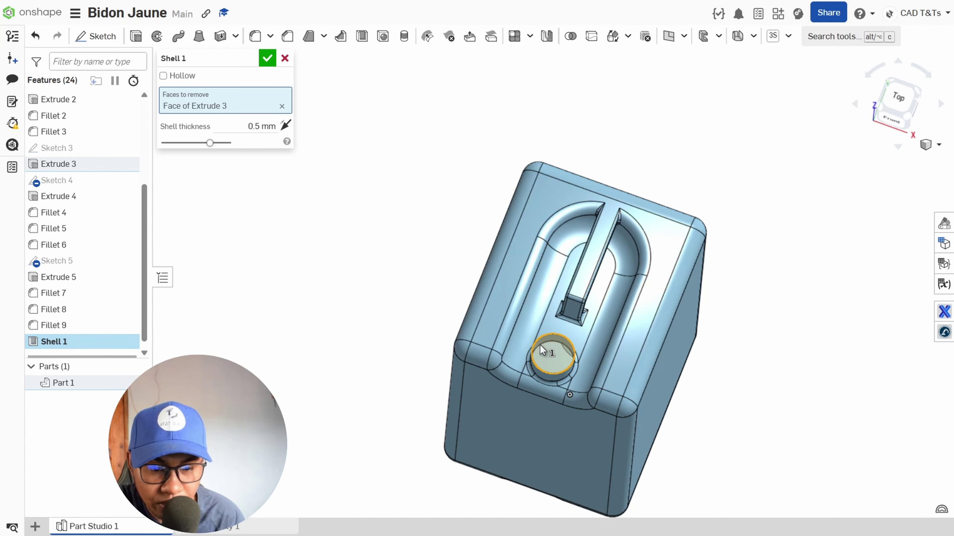
scroll(542, 347, "down", 5)
scroll(541, 346, "down", 3)
right_click_drag(539, 326, 550, 354)
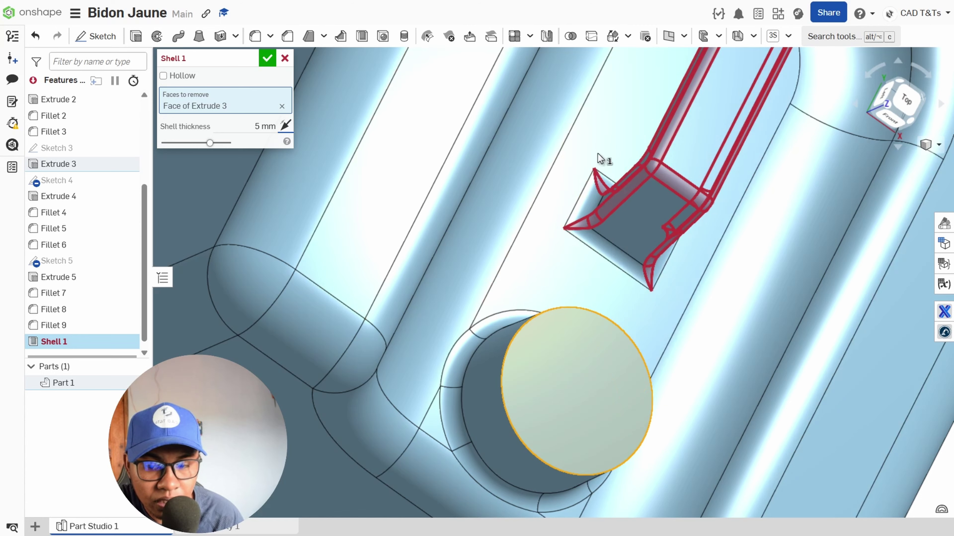
left_click(285, 58)
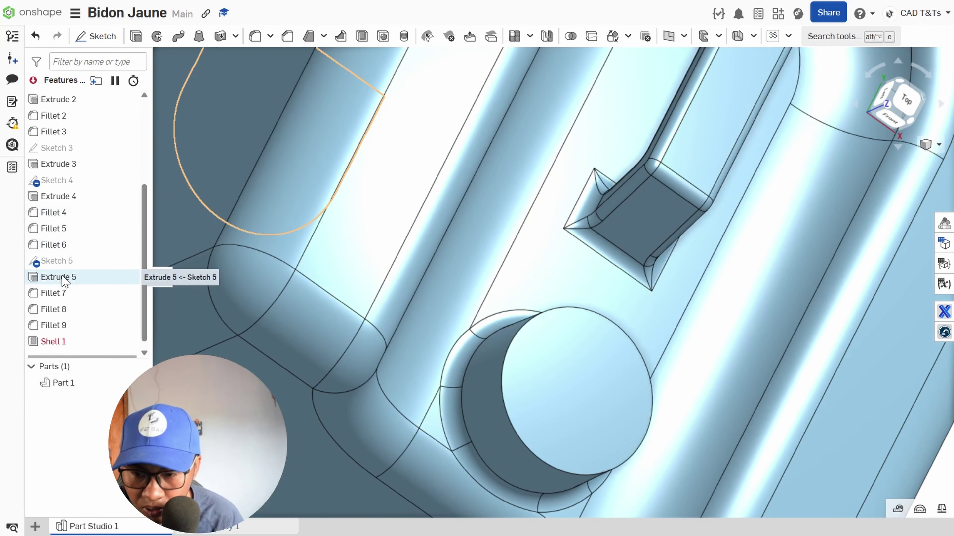
- Reorder the handle features Extrude 4, Fillet 4, Fillet 5 and Fillet 6 to come after Shell 1 in the feature history
scroll(451, 298, "down", 5)
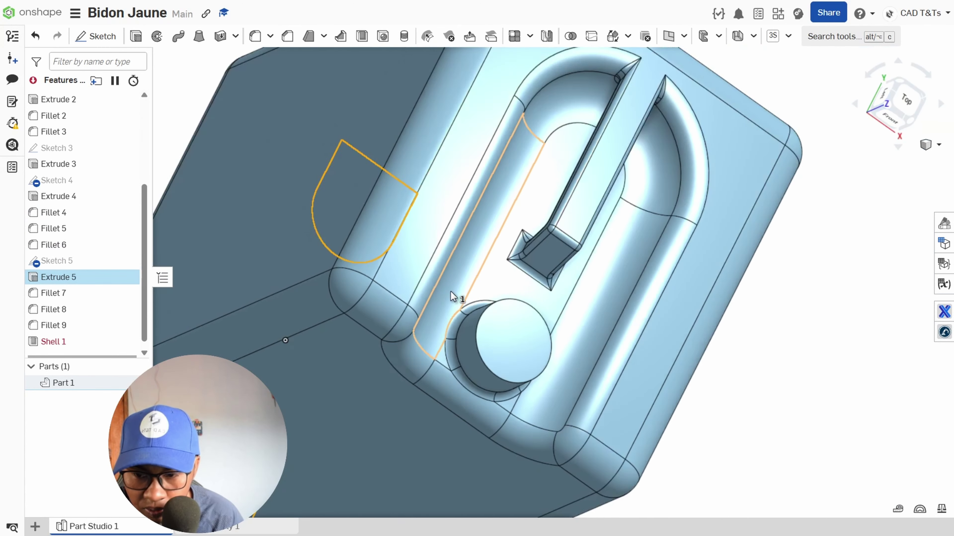
left_click(86, 201)
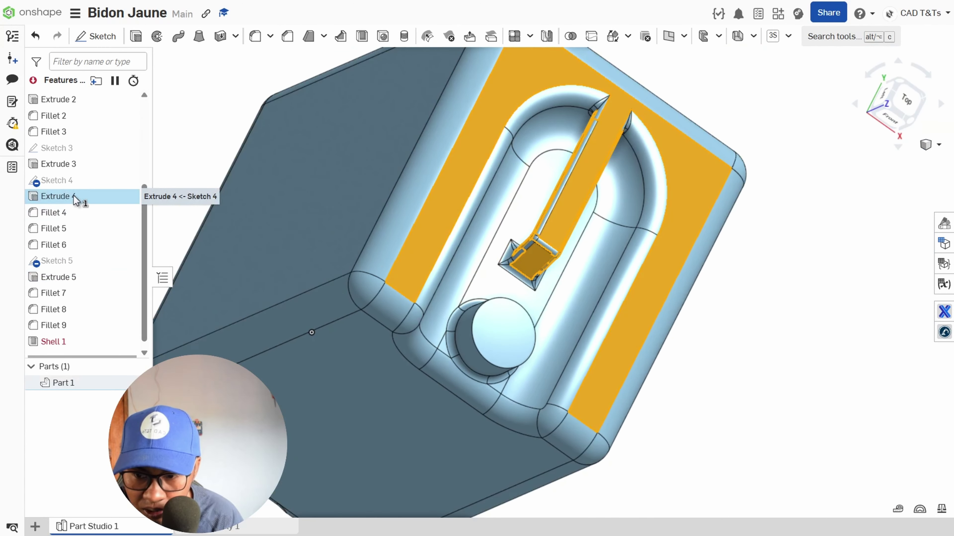
left_click(66, 250, "shift")
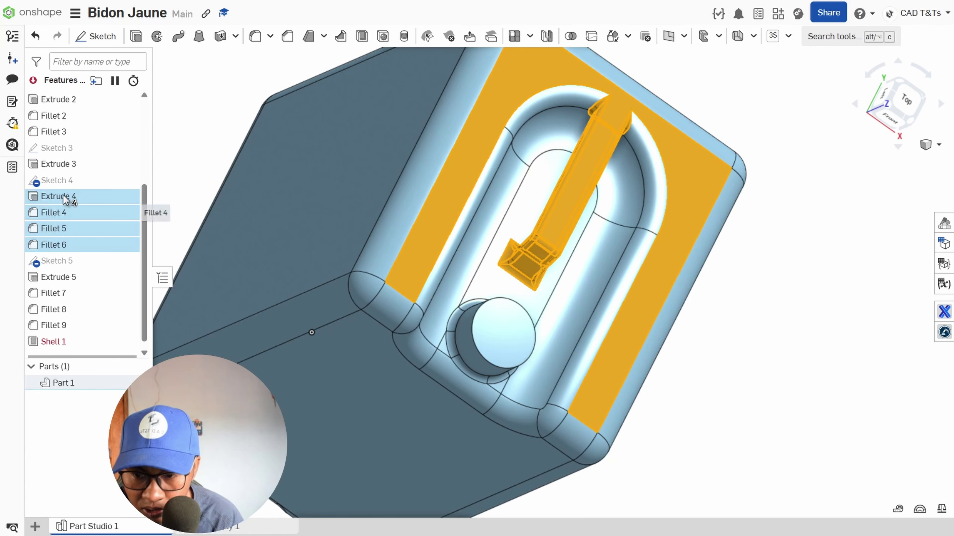
left_click_drag(63, 200, 67, 344)
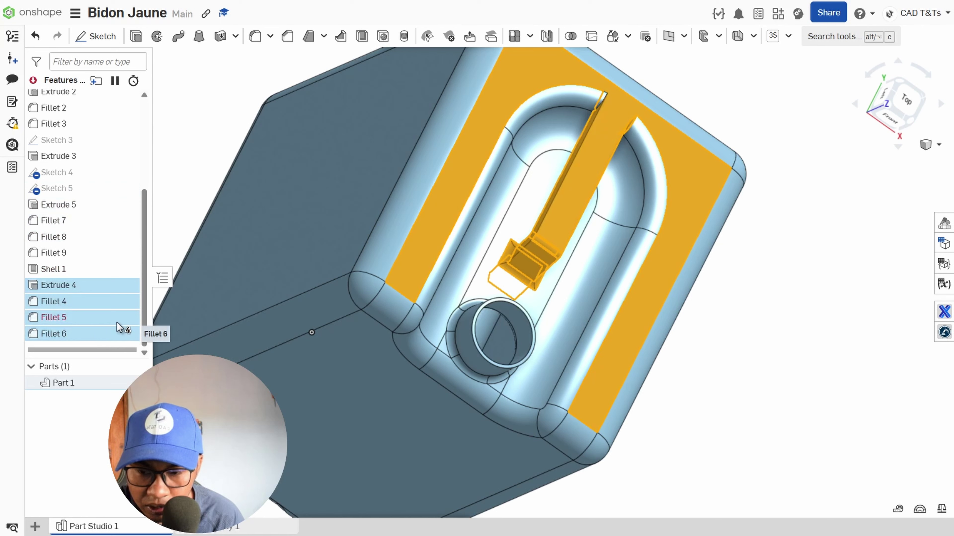
left_click(786, 307)
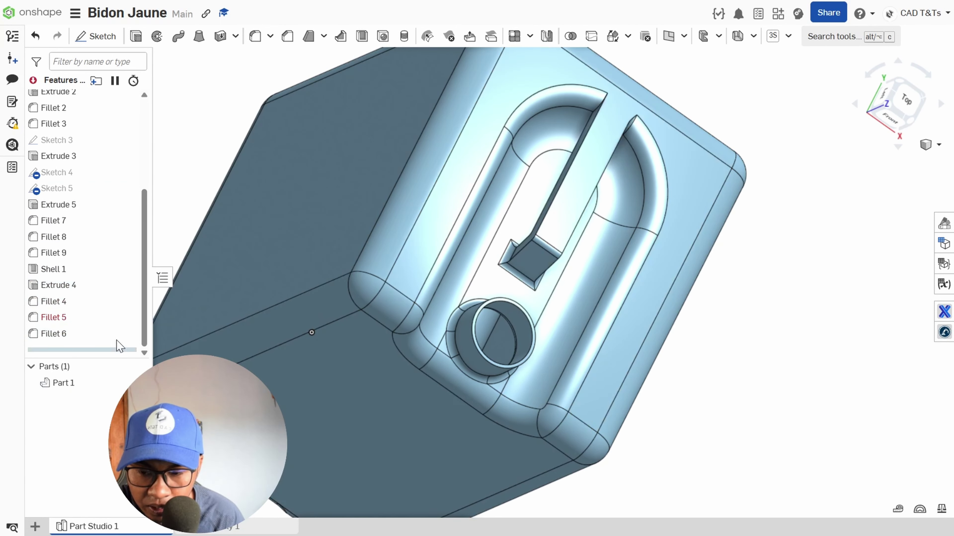
- Edit Fillet 5, setting its radius to 2 mm and removing both selected faces of Extrude 4
right_click(64, 319)
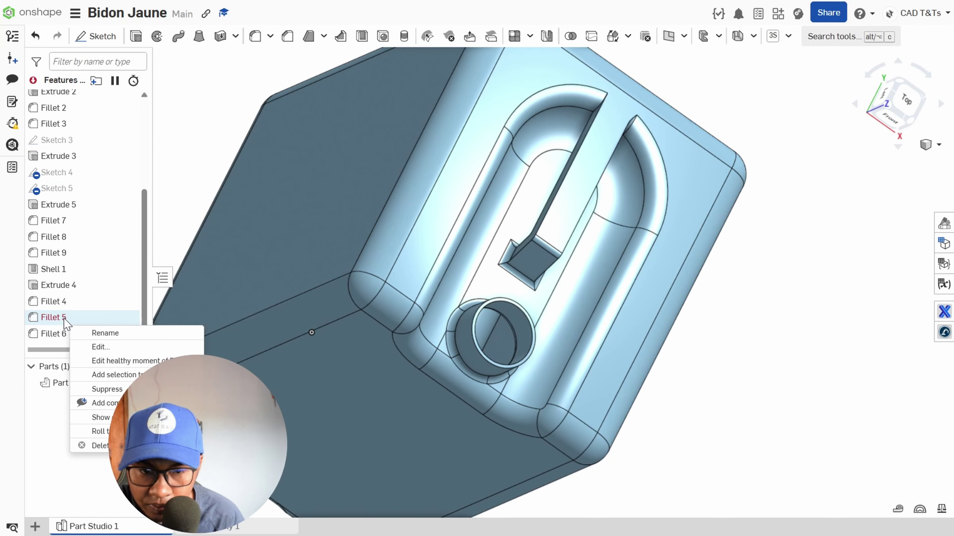
left_click(116, 348)
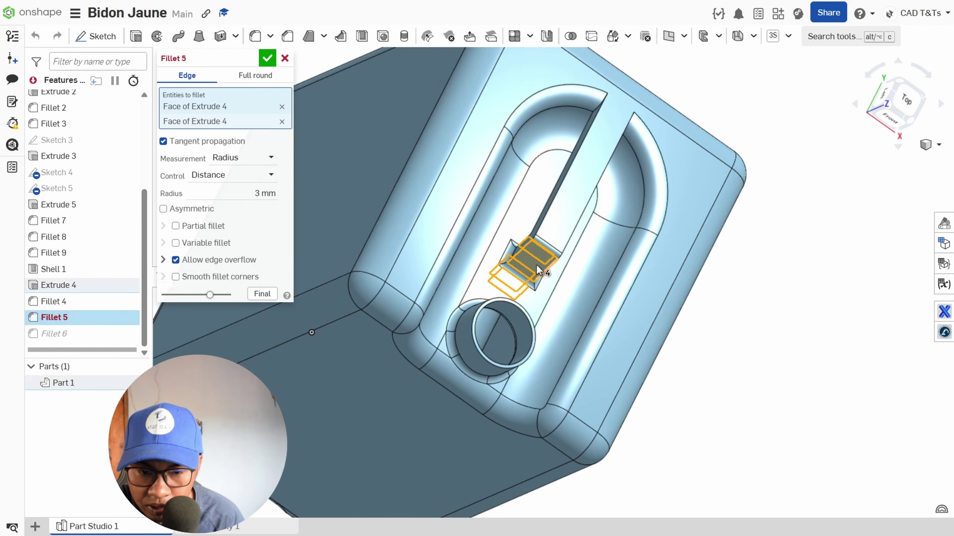
scroll(532, 257, "up", 5)
right_click_drag(532, 258, 473, 230)
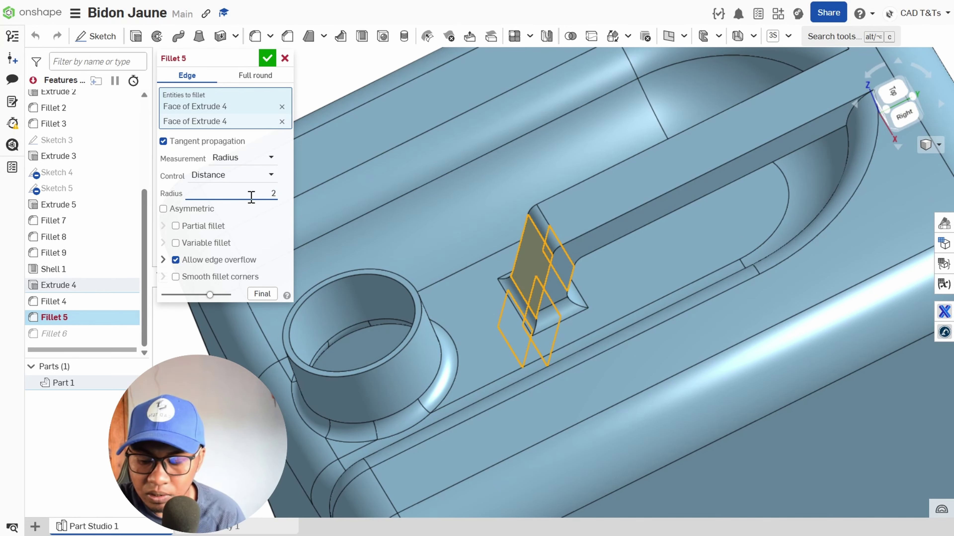
key("Tab")
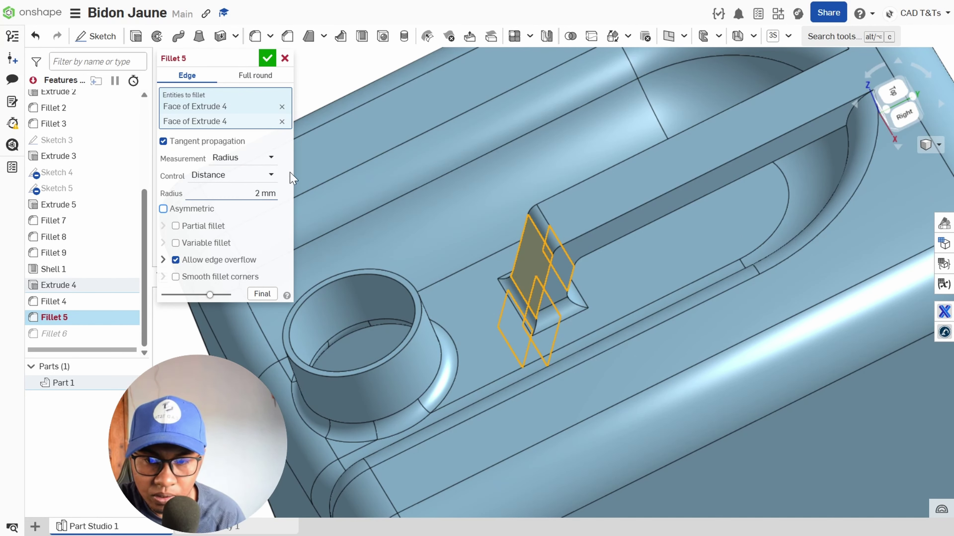
left_click(282, 106)
left_click(281, 106)
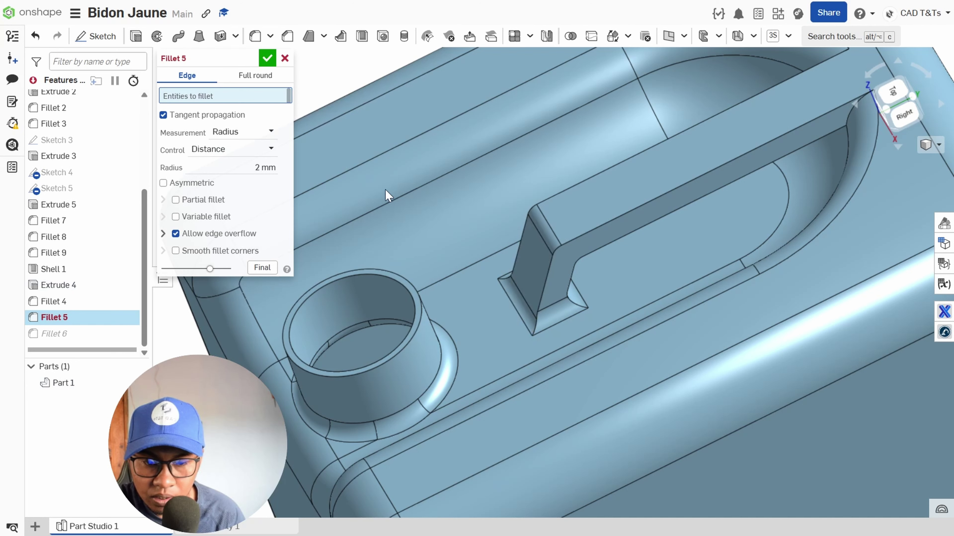
- Select the four upright corner edges of the handle's leg as the entities for Fillet 5
left_click(570, 315)
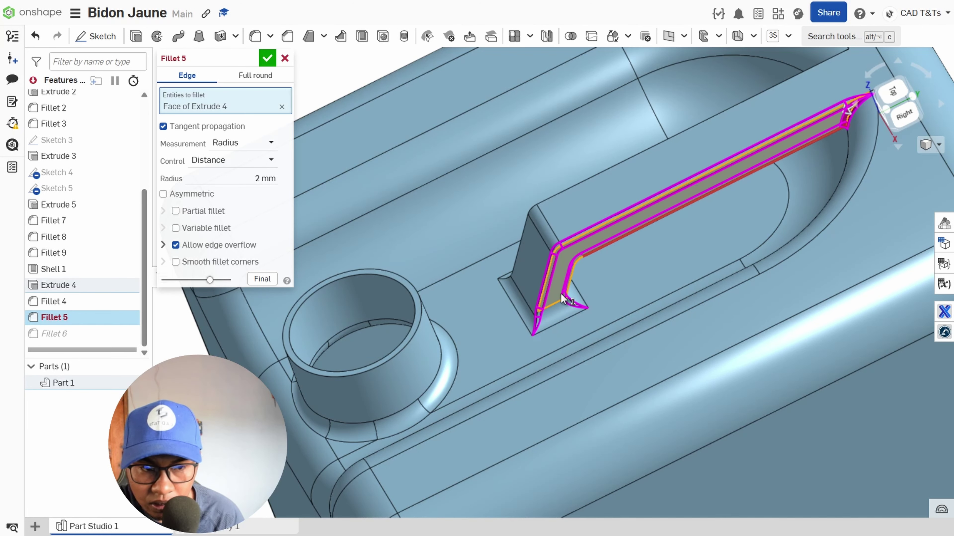
left_click(554, 274)
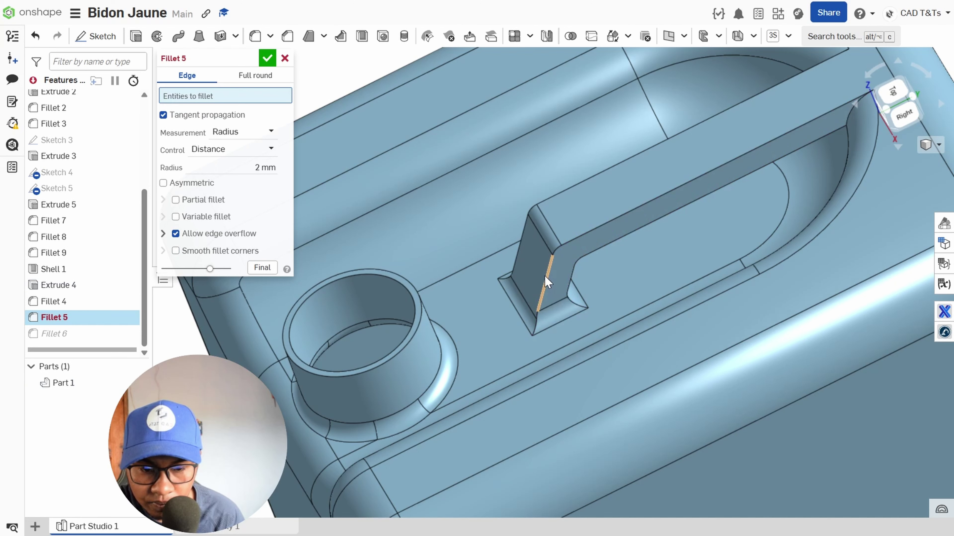
left_click(545, 276)
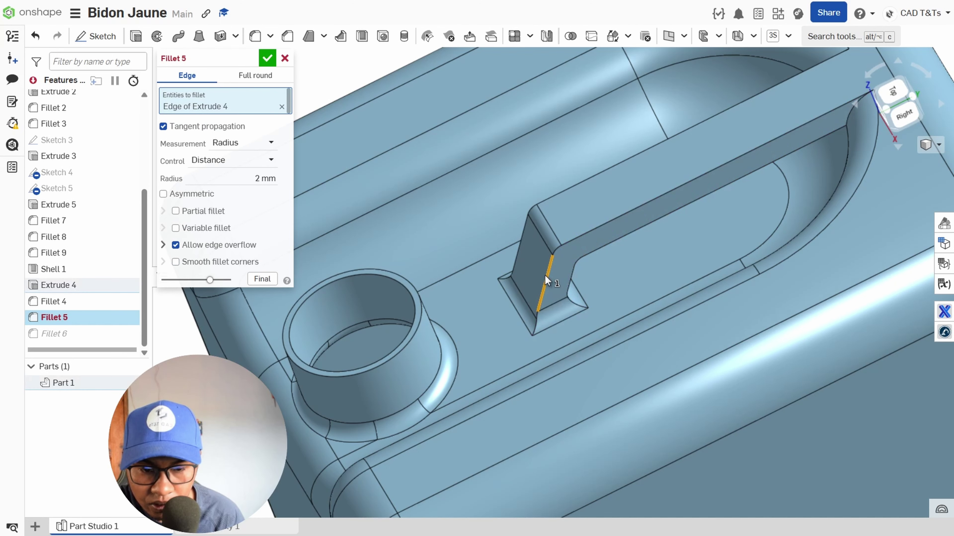
left_click(521, 247)
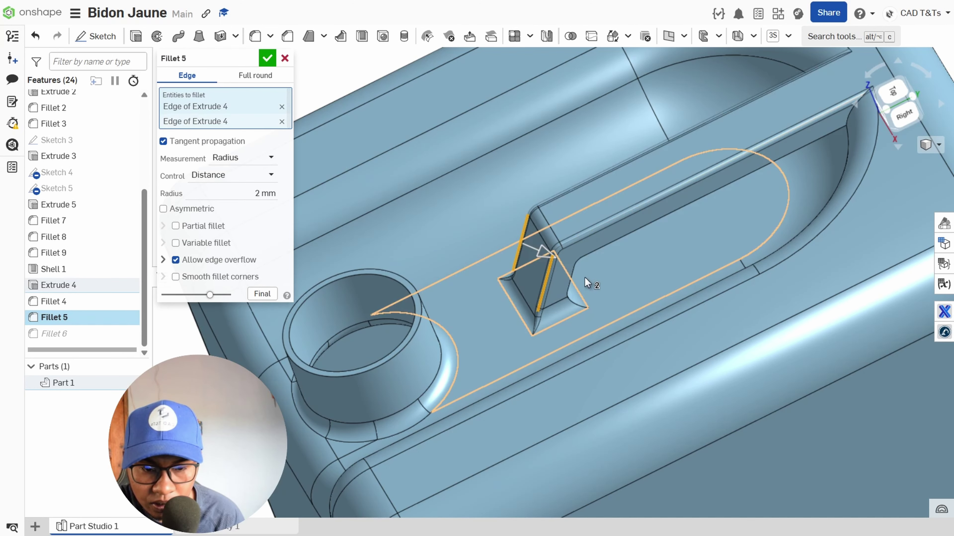
left_click(572, 276)
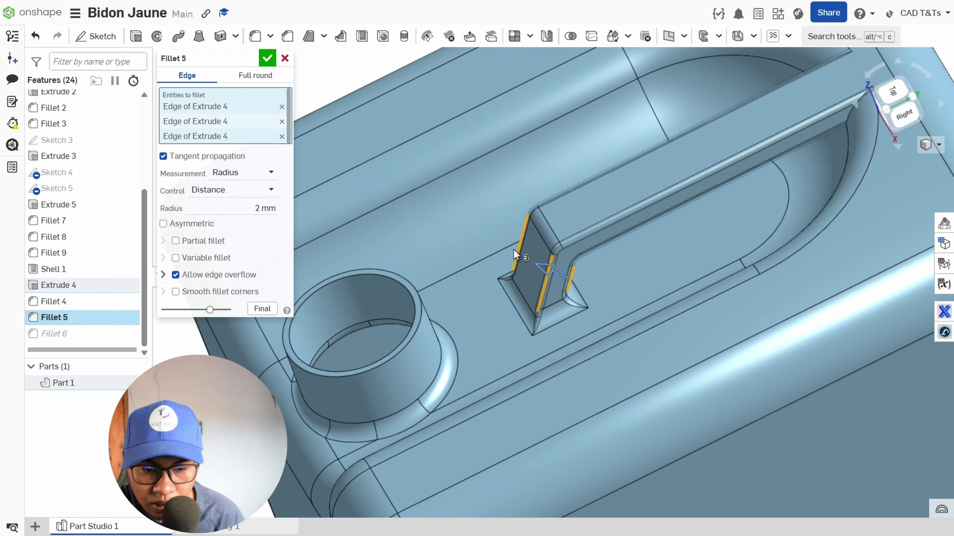
right_click_drag(514, 249, 570, 251)
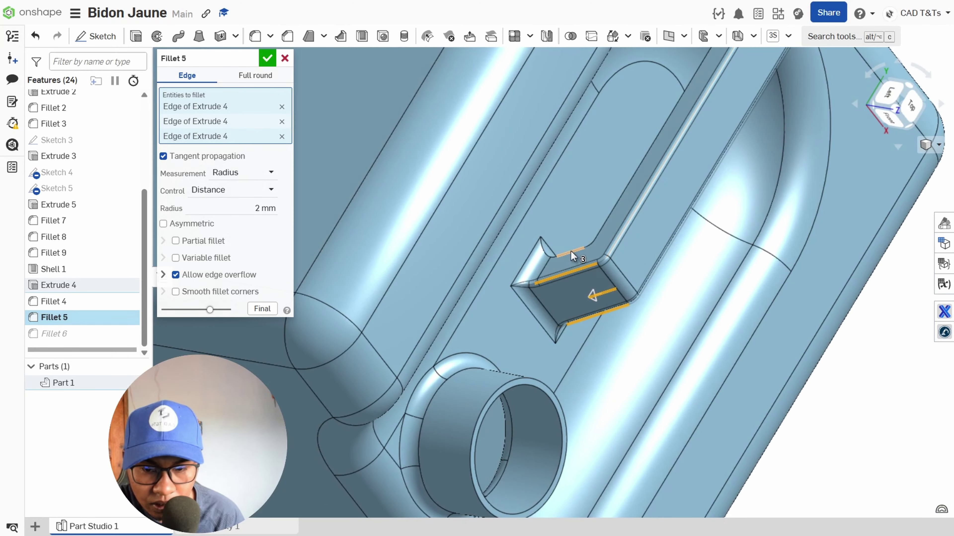
left_click(570, 251)
- Try a 5 mm radius on the handle edge fillet
left_click(256, 223)
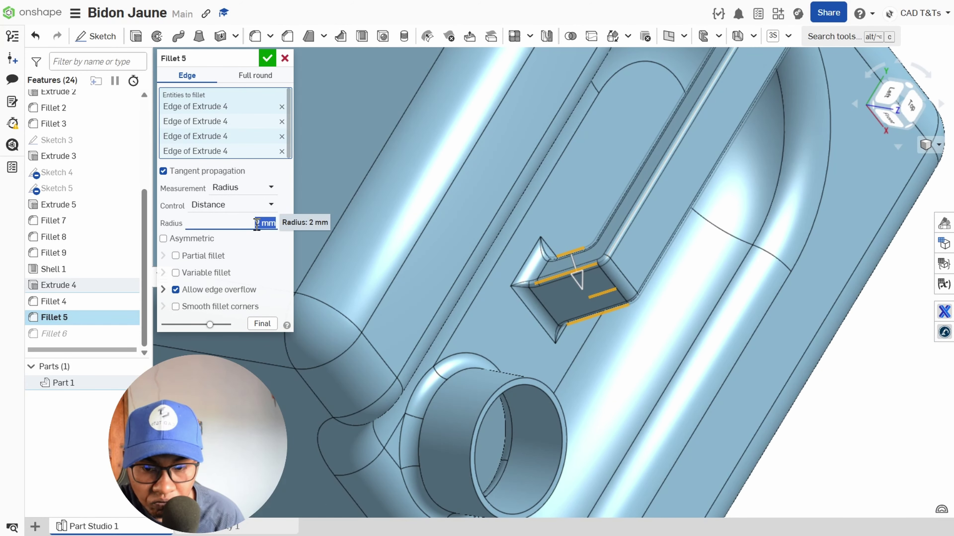
type("5")
key("Return")
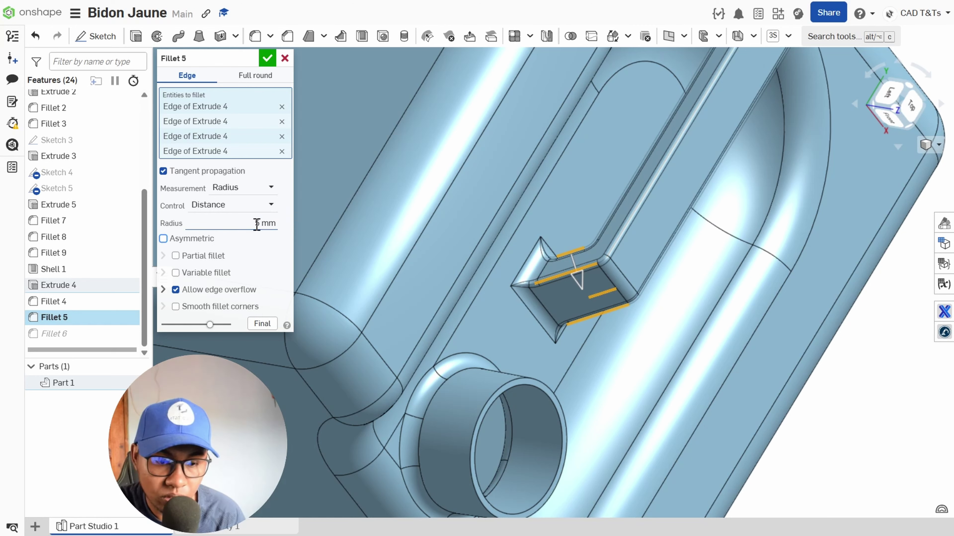
- Set the handle edge fillet's radius to 3 mm and accept the edited Fillet 5
left_click(256, 224)
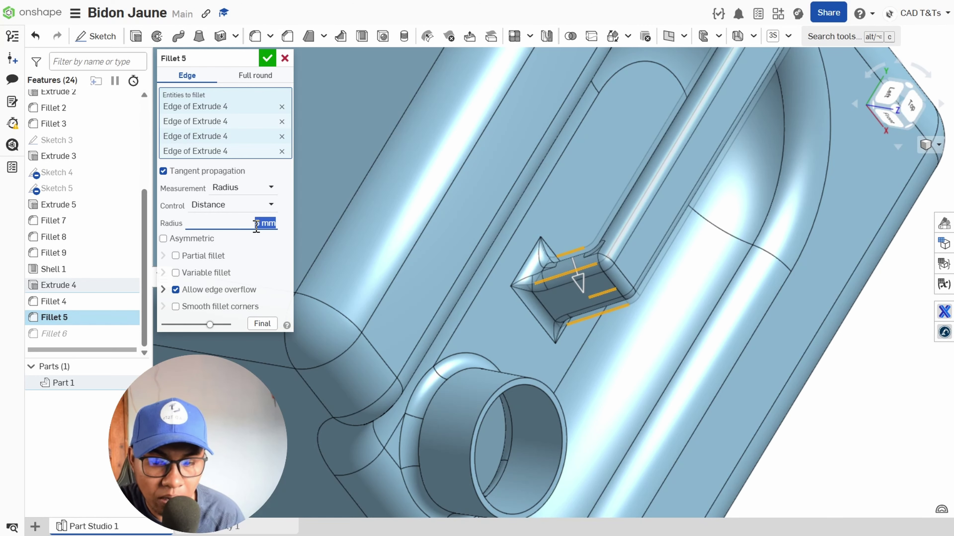
type("3")
key("Return")
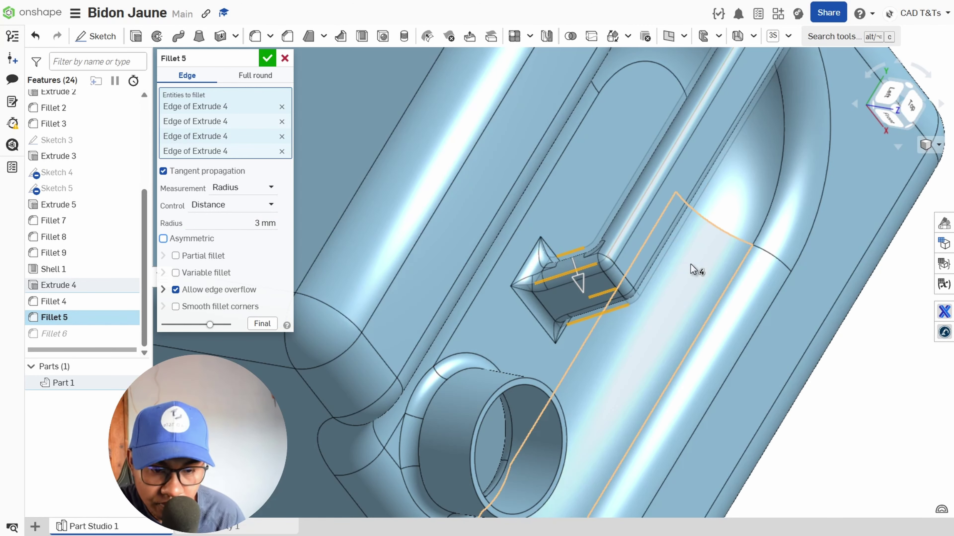
right_click_drag(691, 270, 284, 66)
left_click(267, 58)
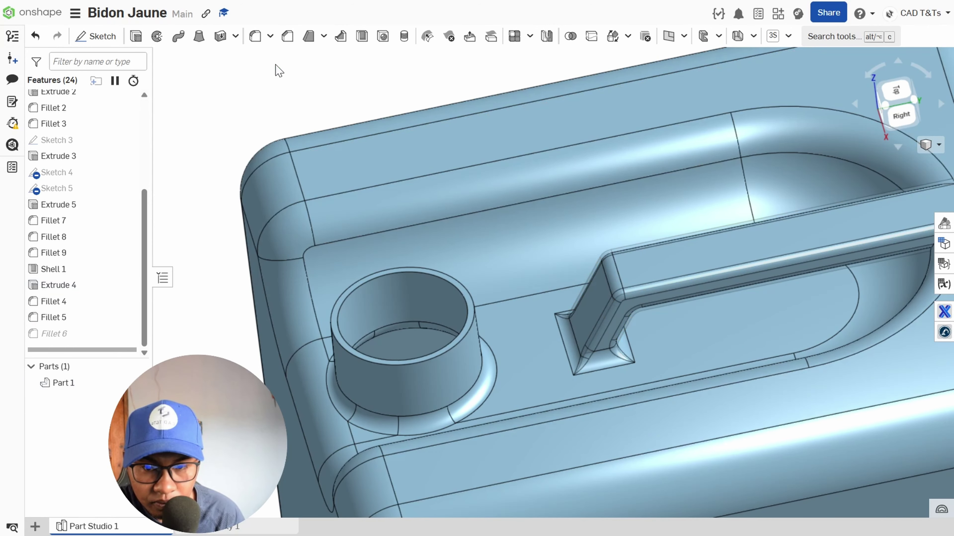
- Change the appearance of Part 1, the jerrycan body, to a golden yellow and show it in an isometric view
scroll(474, 195, "down", 5)
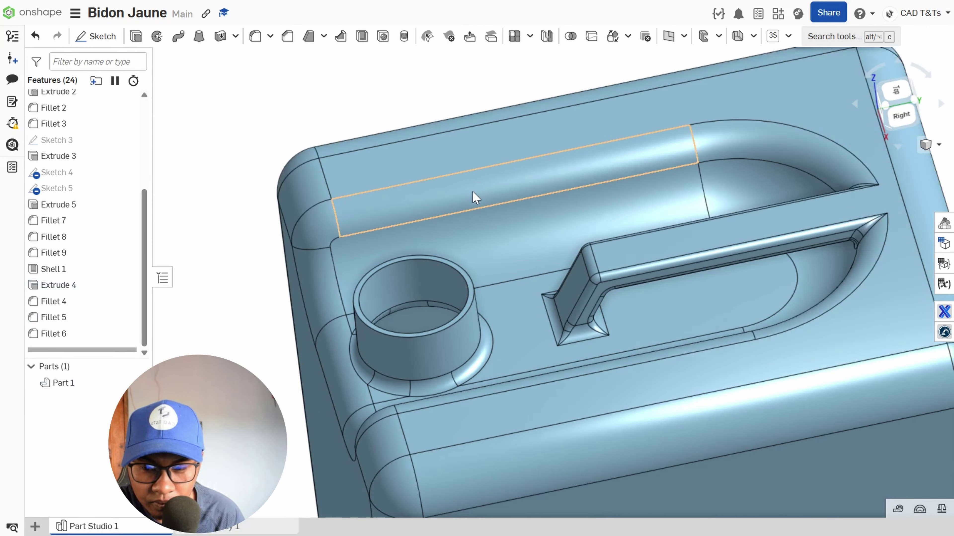
right_click_drag(562, 313, 576, 334)
scroll(576, 333, "down", 5)
right_click_drag(646, 436, 601, 419)
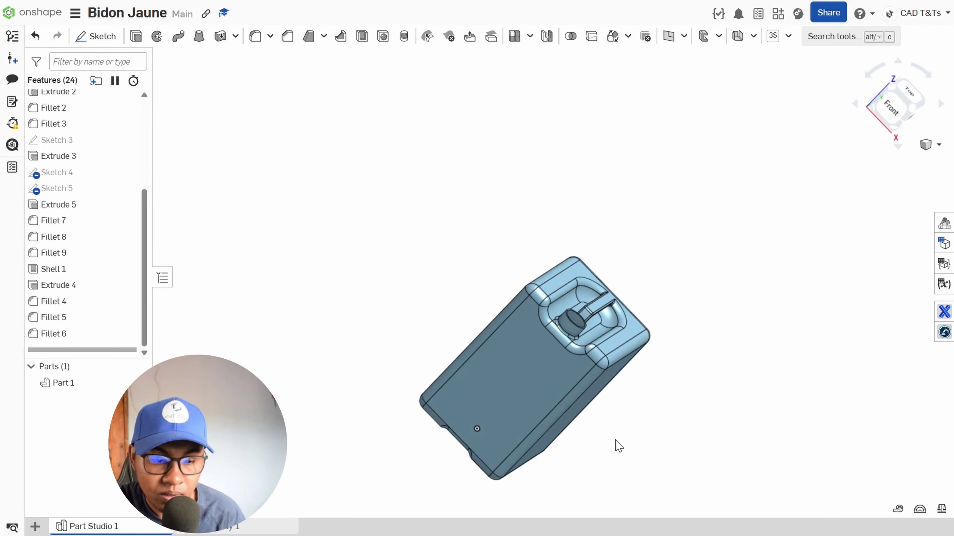
middle_click_drag(616, 445, 641, 357)
right_click_drag(571, 344, 540, 336)
right_click(60, 387)
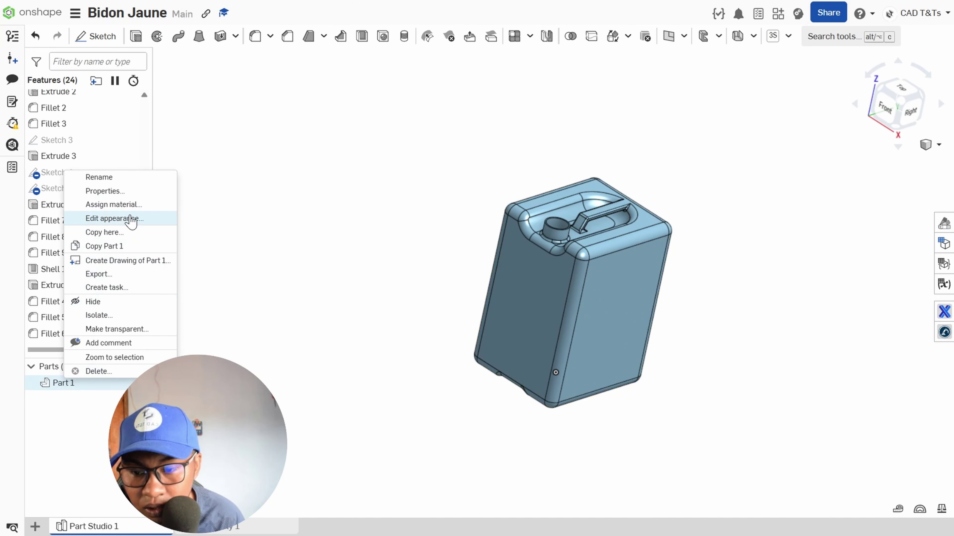
left_click(141, 224)
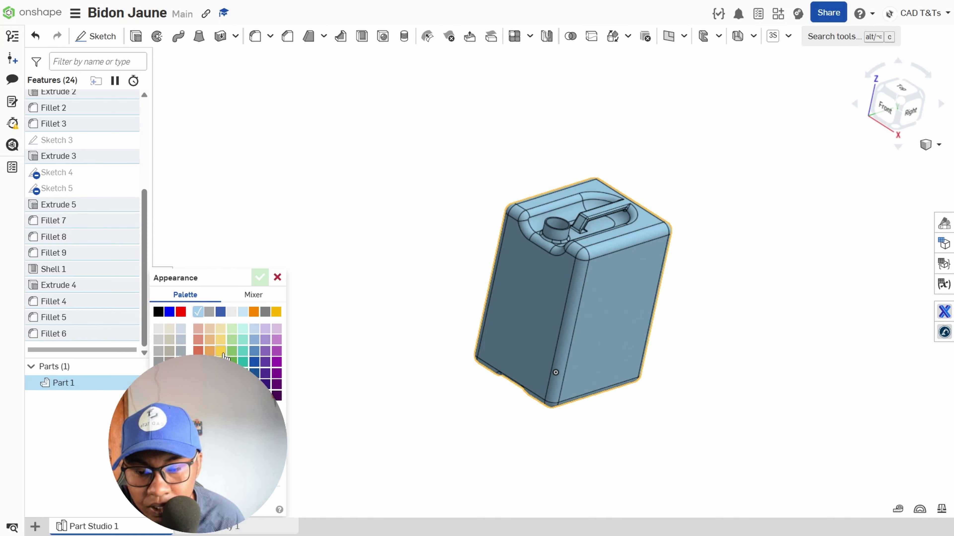
left_click(221, 351)
left_click(260, 277)
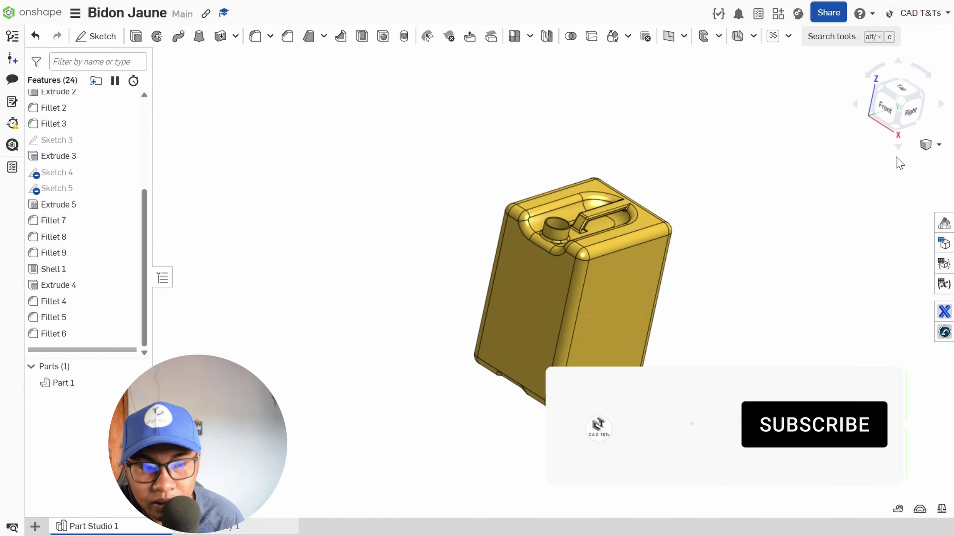
left_click(900, 102)
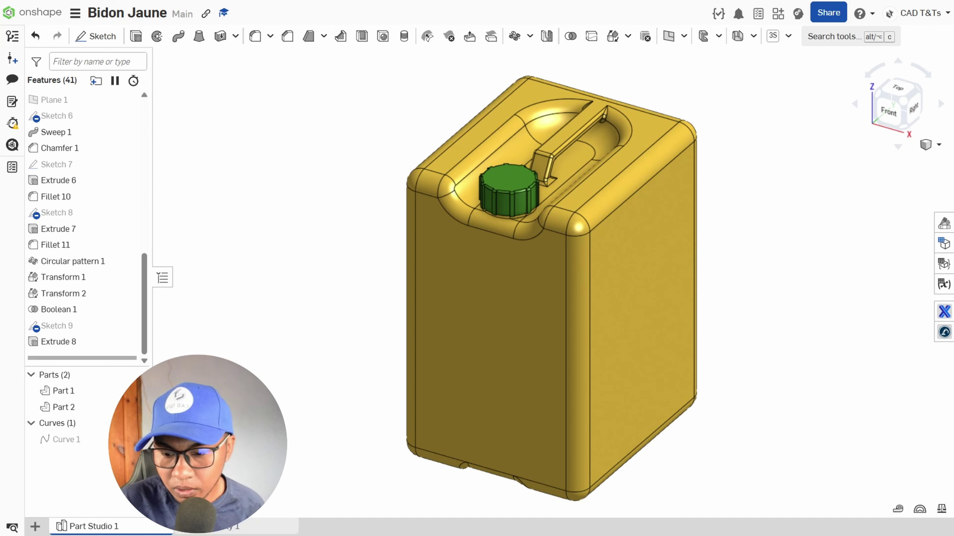
- Start creating a new drawing in the document based on a custom template
left_click(35, 526)
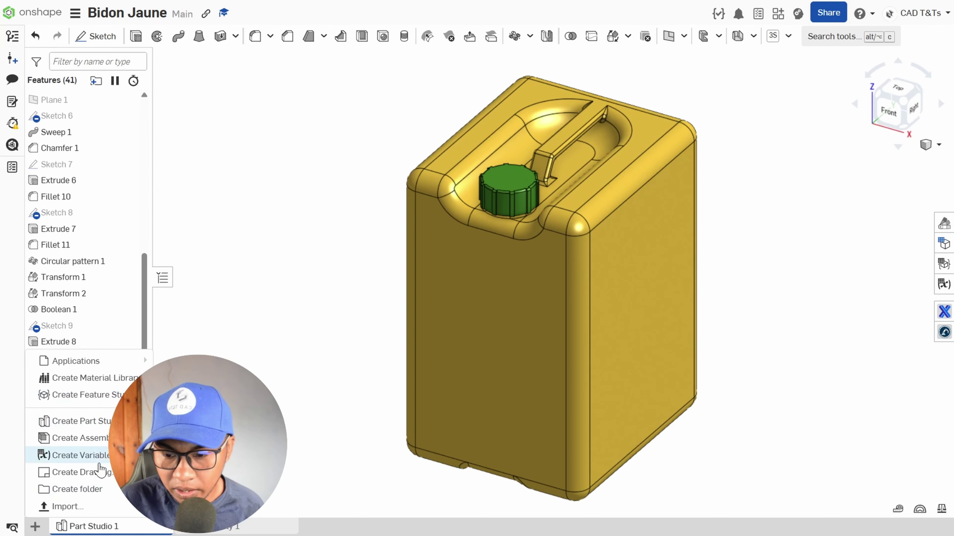
left_click(82, 473)
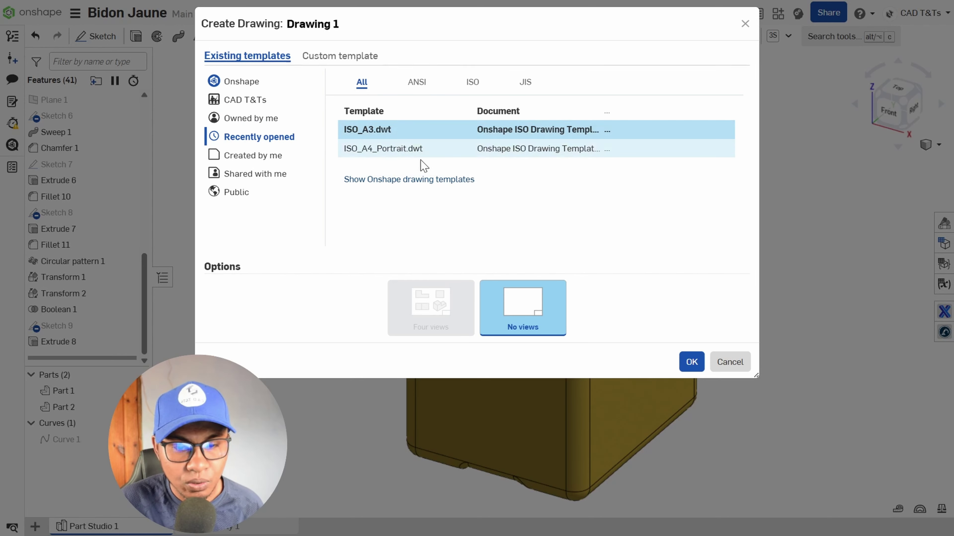
left_click(418, 85)
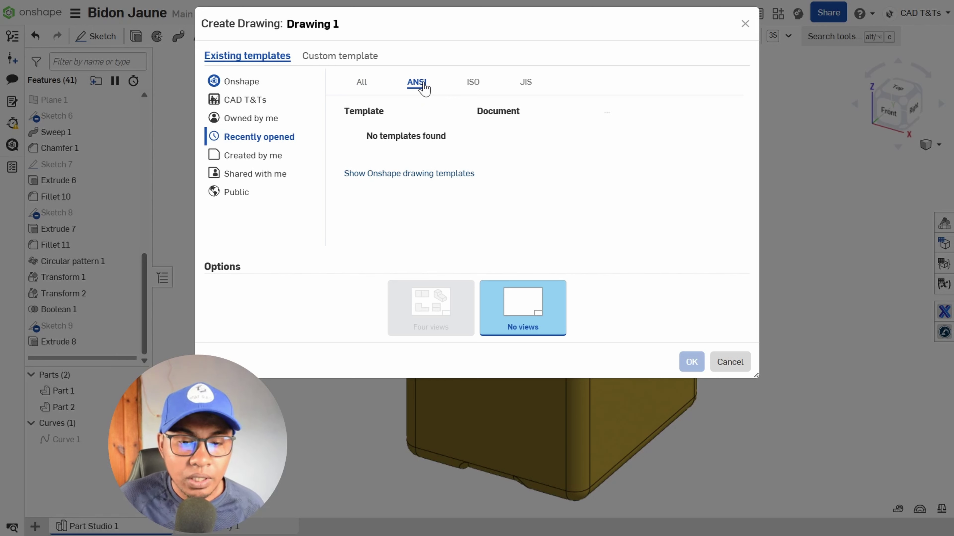
left_click(351, 57)
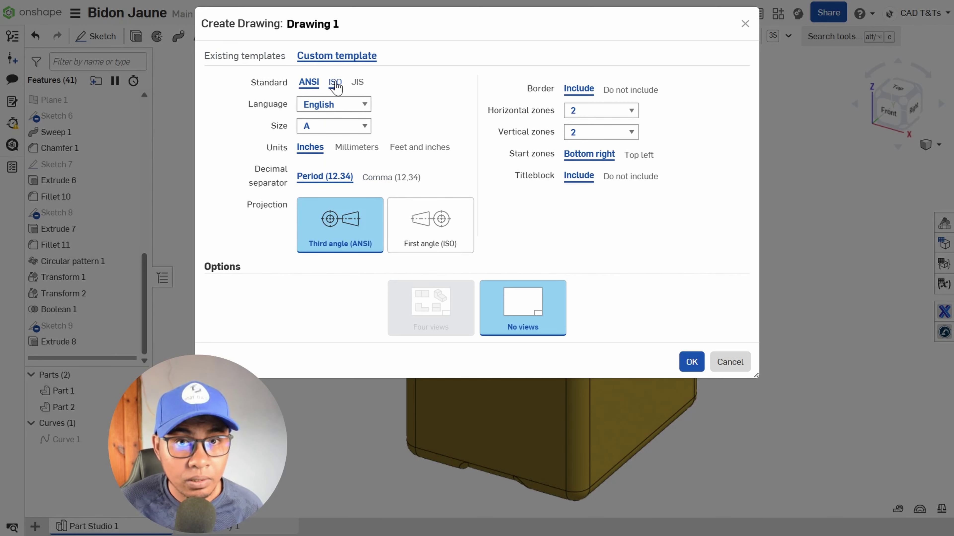
- Preview the ISO and JIS standards for the custom drawing template and return it to ANSI
left_click(334, 82)
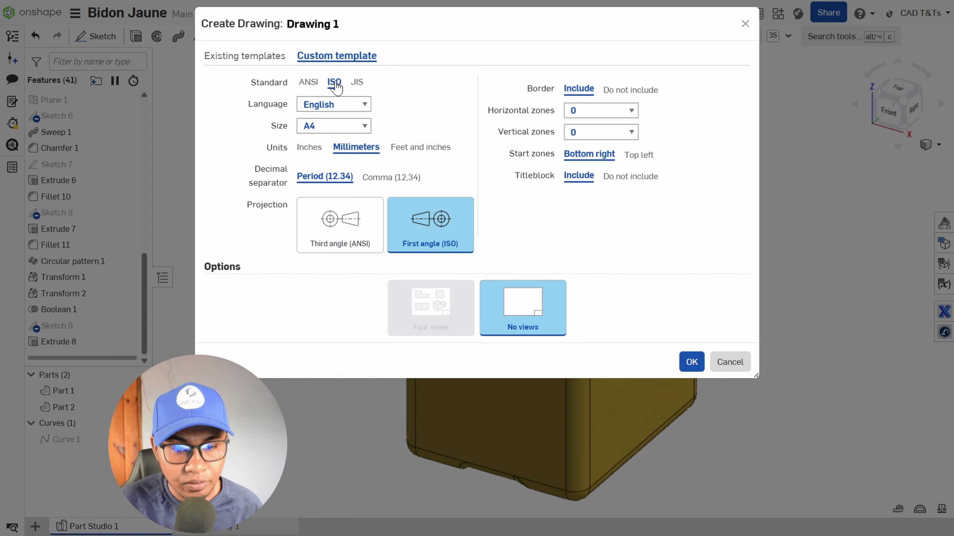
left_click(357, 82)
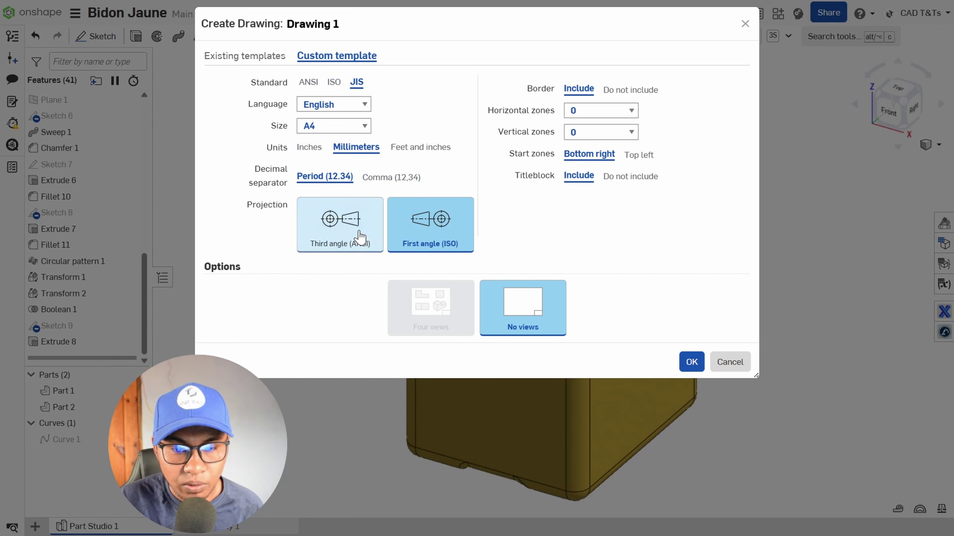
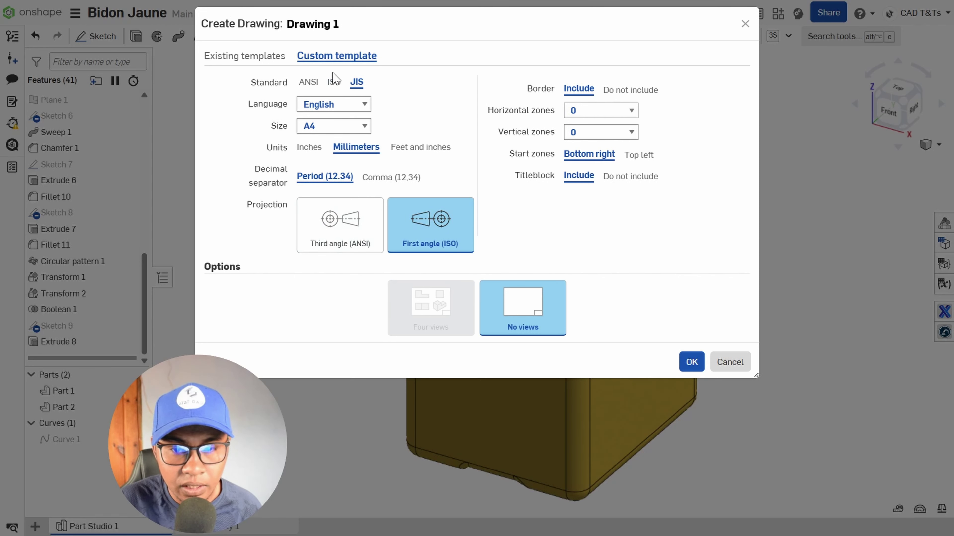
left_click(308, 83)
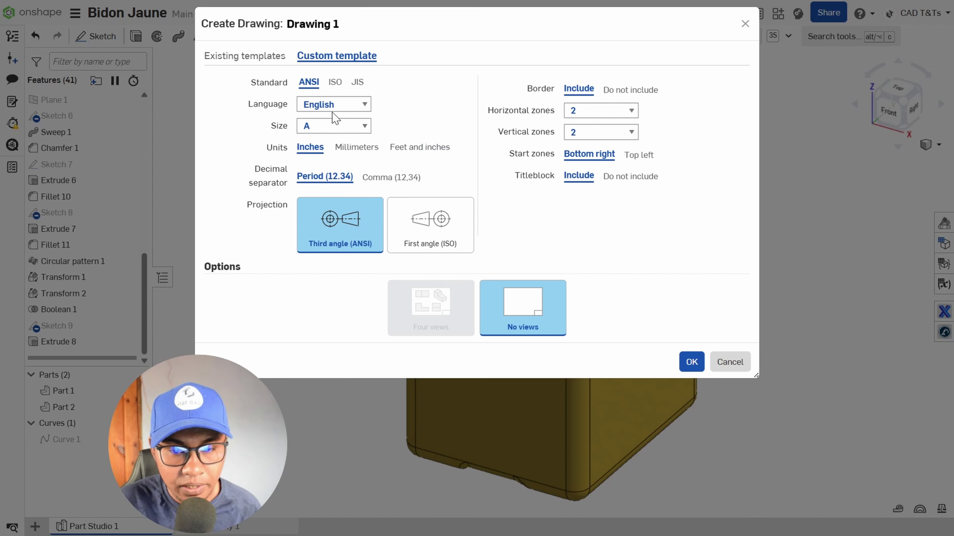
- Create an empty ANSI size A drawing in millimetres with 6 horizontal zones, 4 vertical zones and no title block
left_click(353, 150)
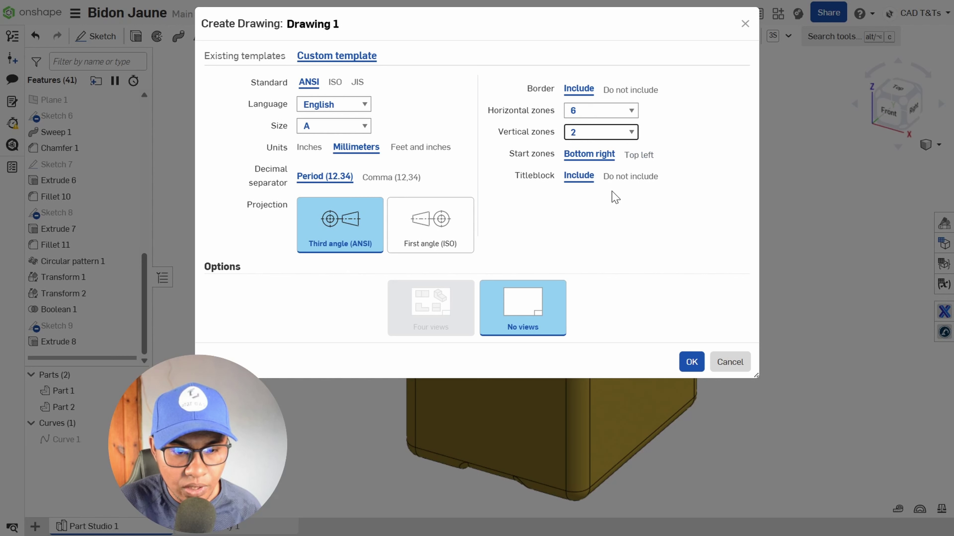
left_click(586, 190)
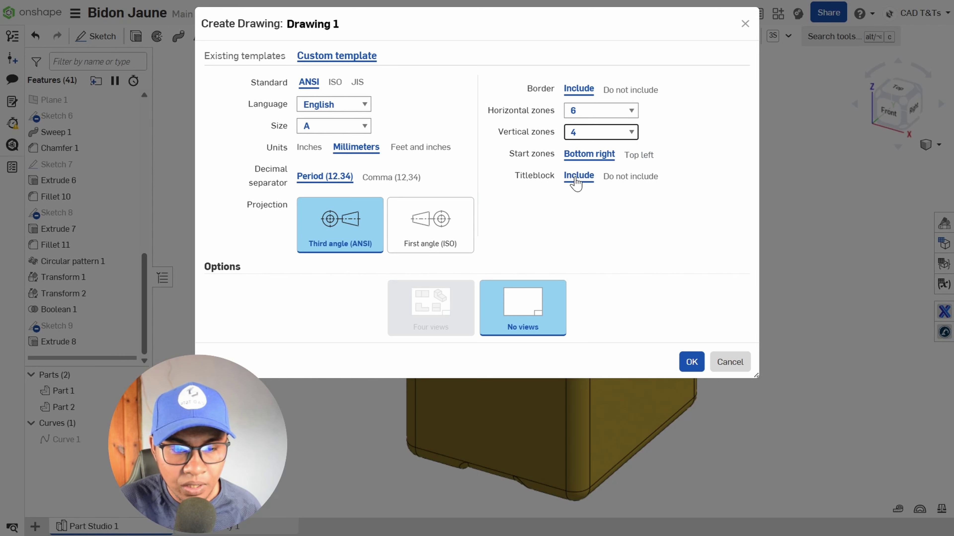
left_click(624, 181)
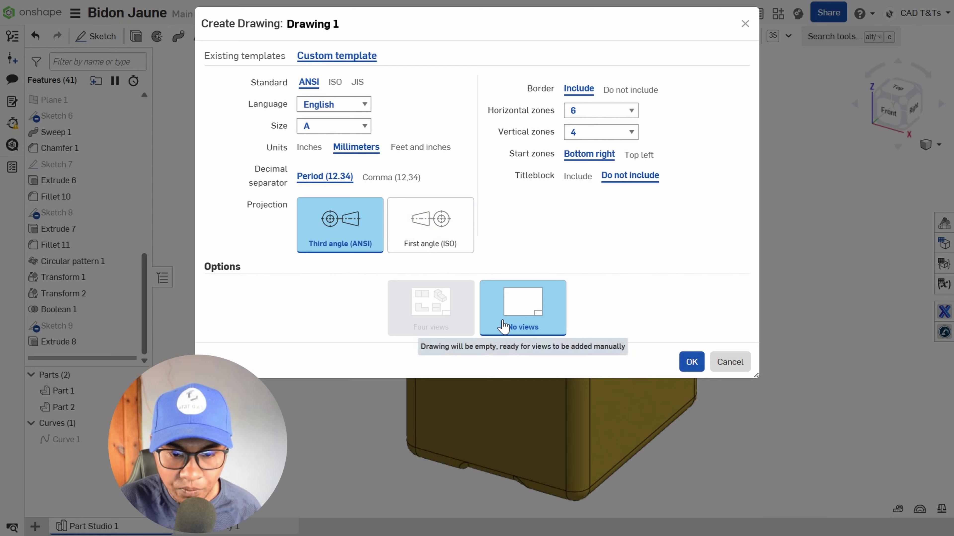
left_click(691, 362)
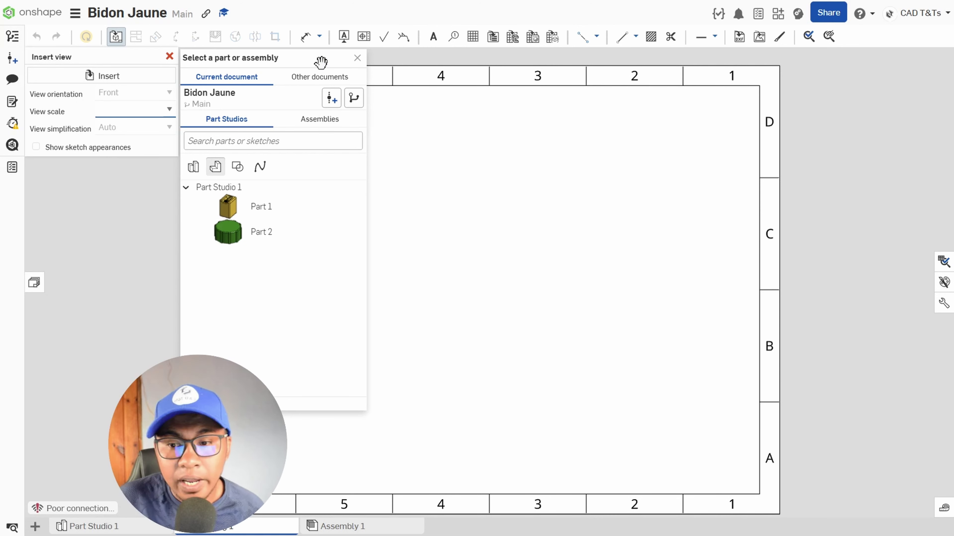
left_click_drag(261, 57, 113, 116)
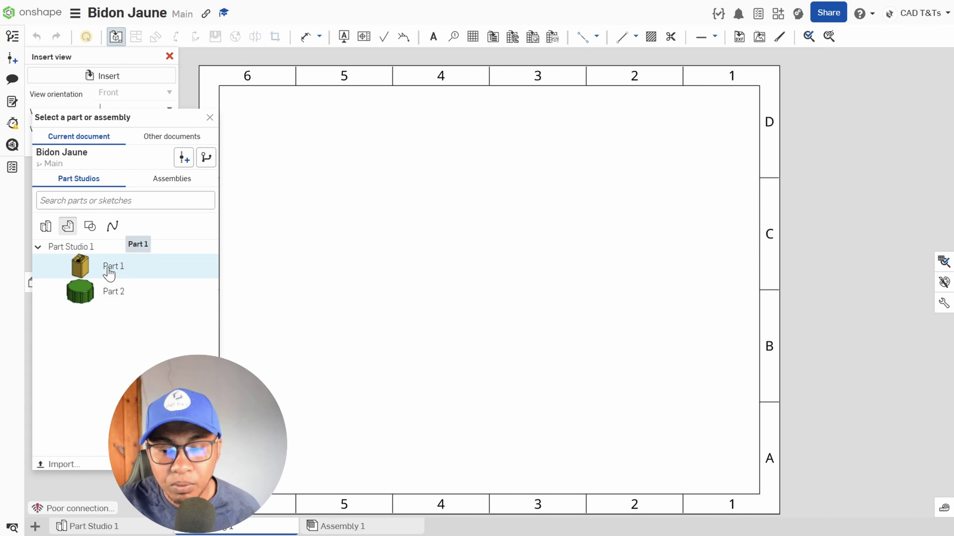
- Insert a front view of the whole Part Studio 1 at 1:8 in the sheet's upper-left area
left_click(46, 227)
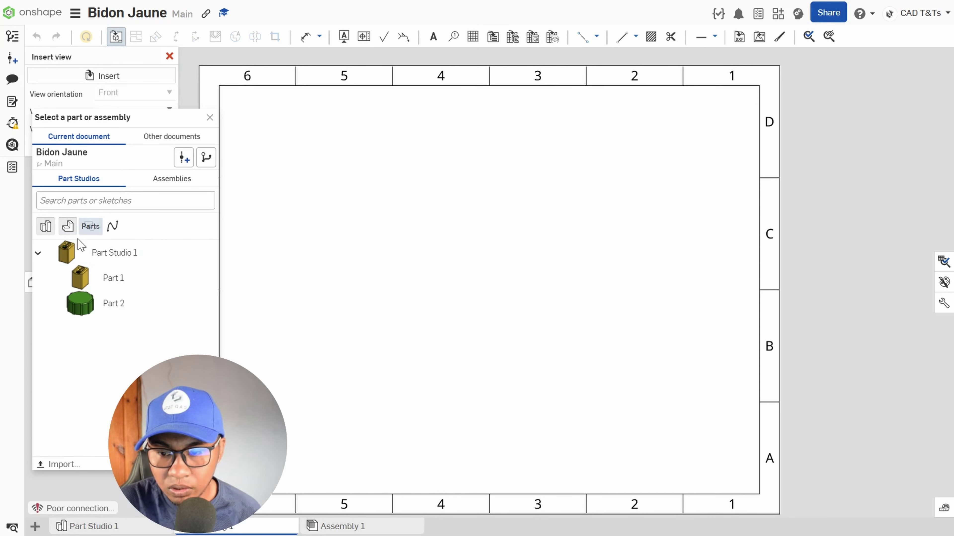
left_click(95, 232)
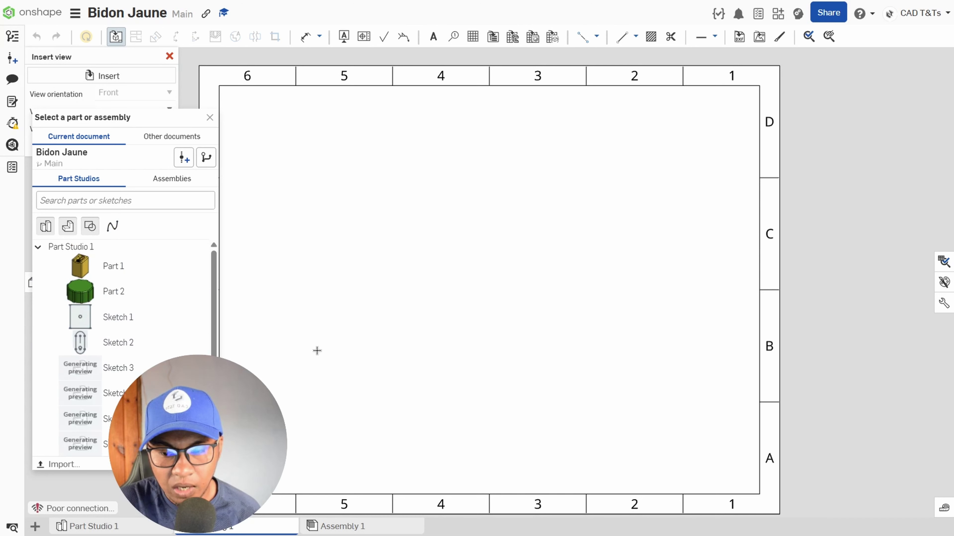
left_click(89, 226)
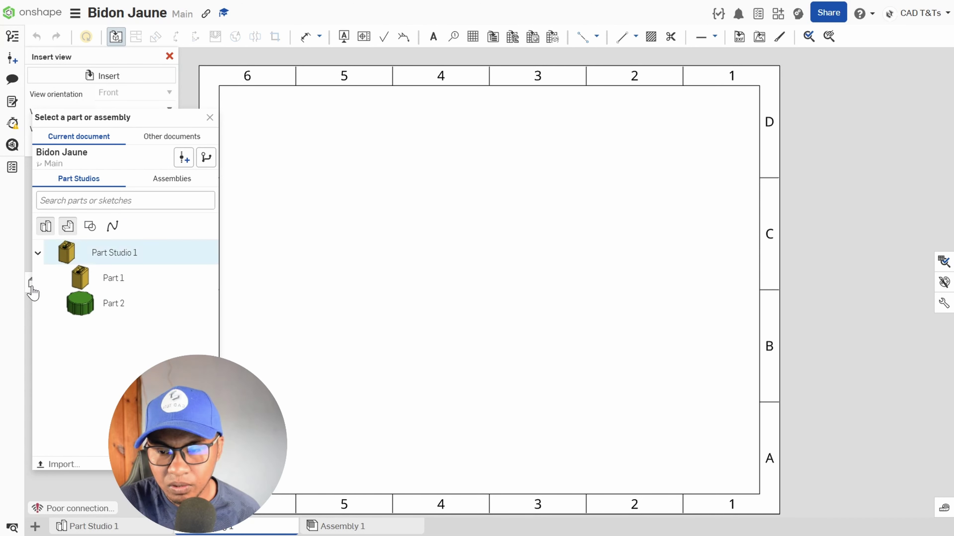
left_click(81, 254)
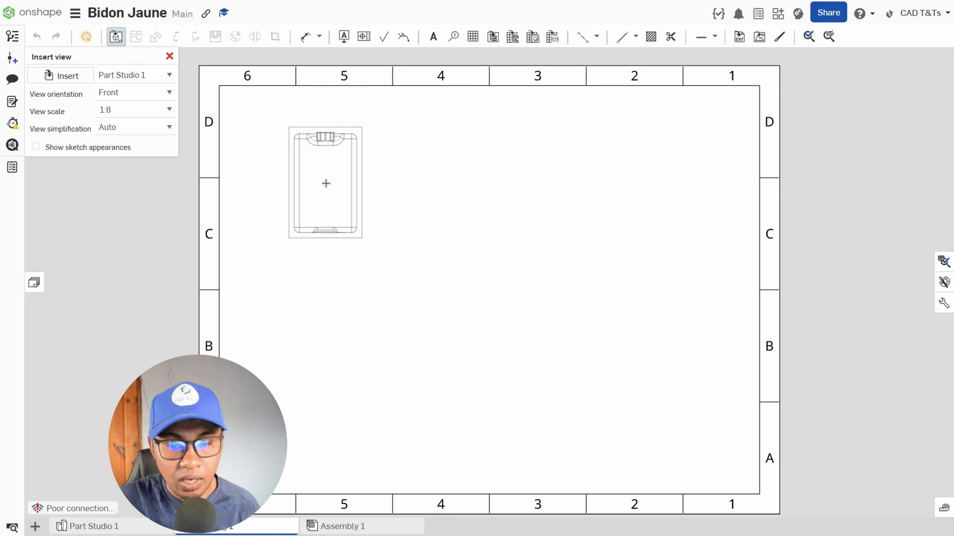
left_click(325, 183)
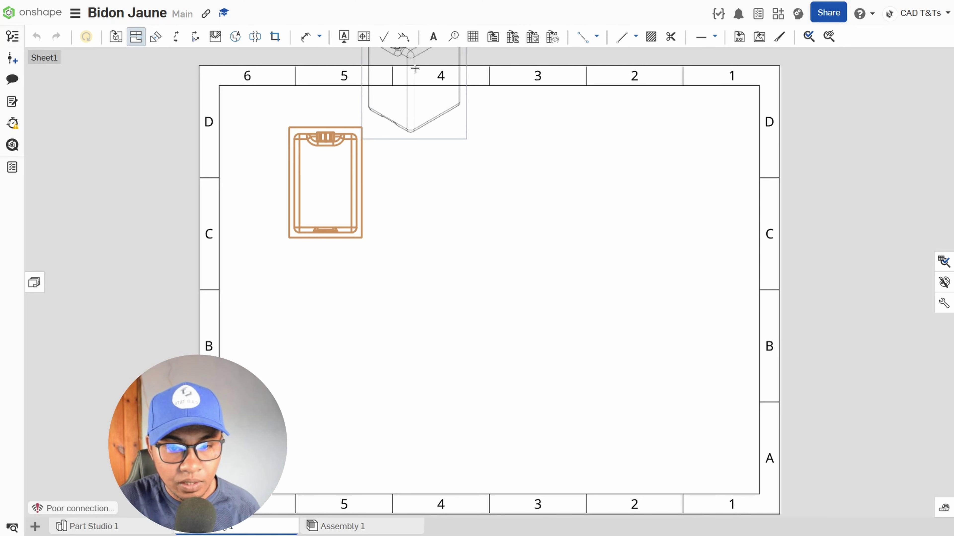
- Project an isometric view from the front view and place it in the sheet's lower-right corner
left_click(453, 94)
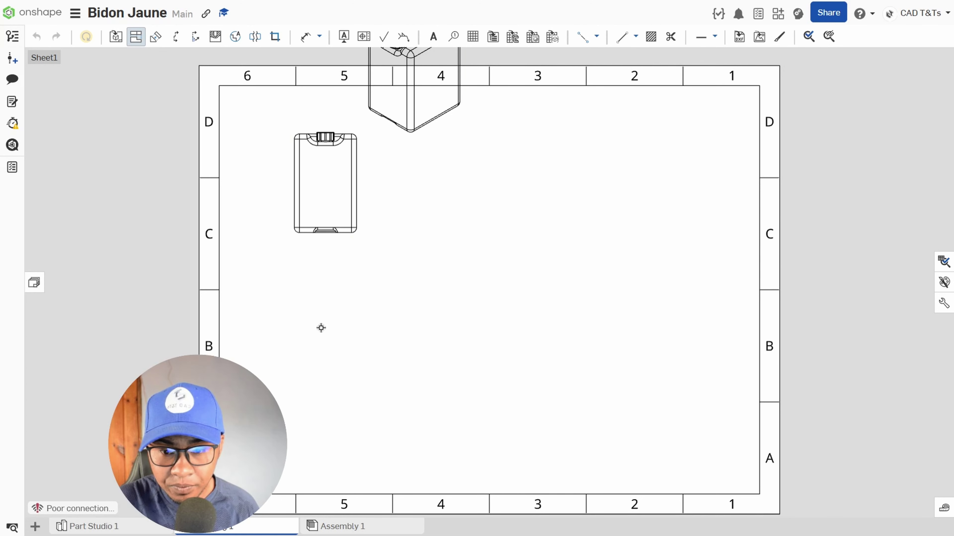
left_click(135, 37)
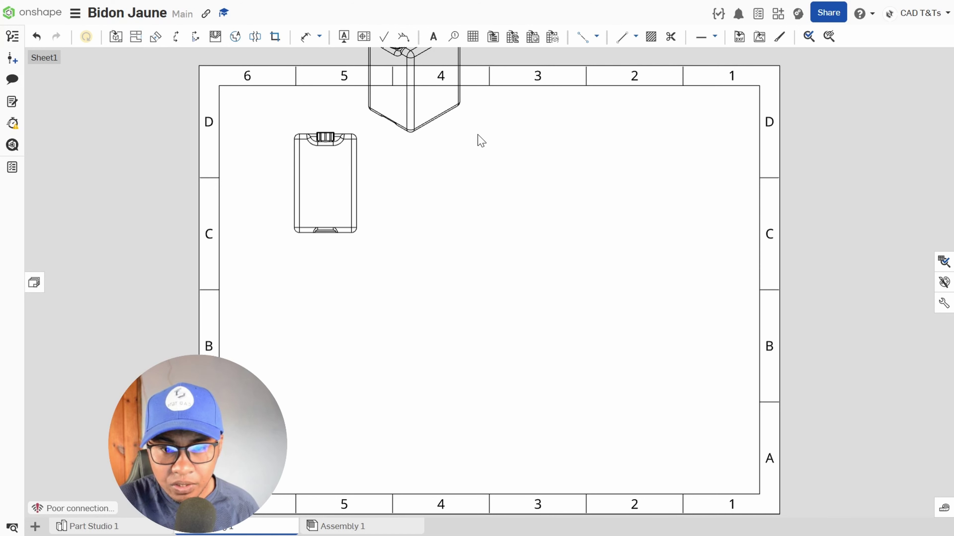
mouse_move(466, 130)
left_mouse_down()
mouse_move(551, 239)
mouse_move(699, 383)
mouse_move(723, 455)
left_mouse_up()
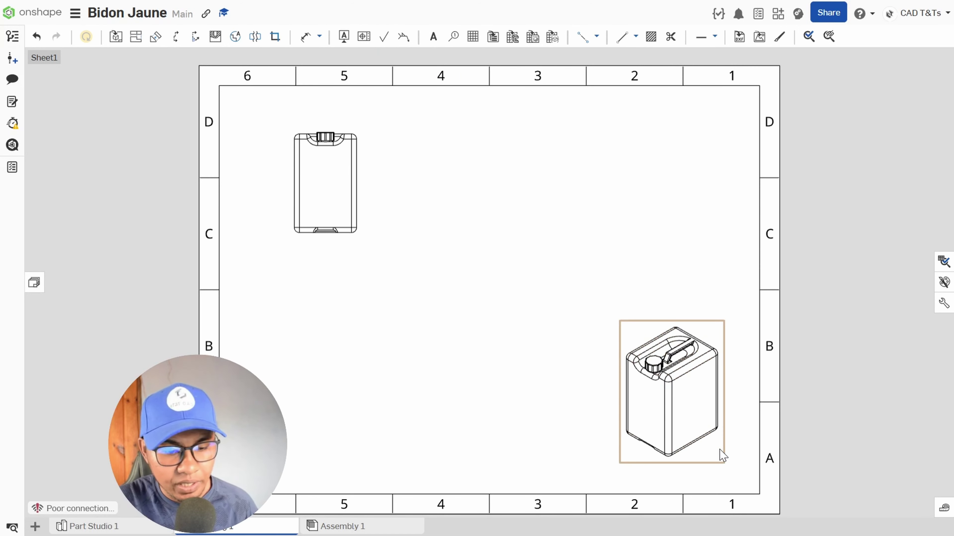
- Display the isometric view as shaded
left_click(722, 456)
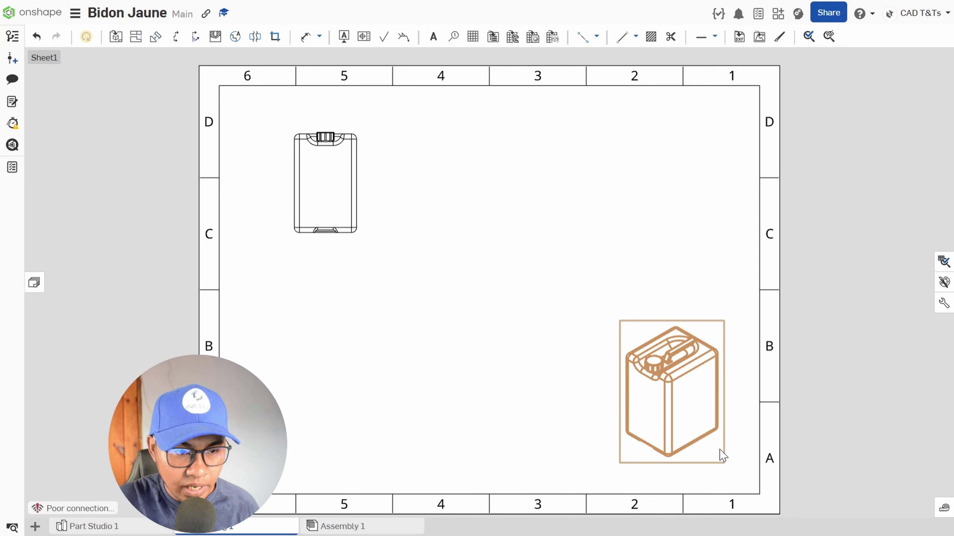
right_click(723, 456)
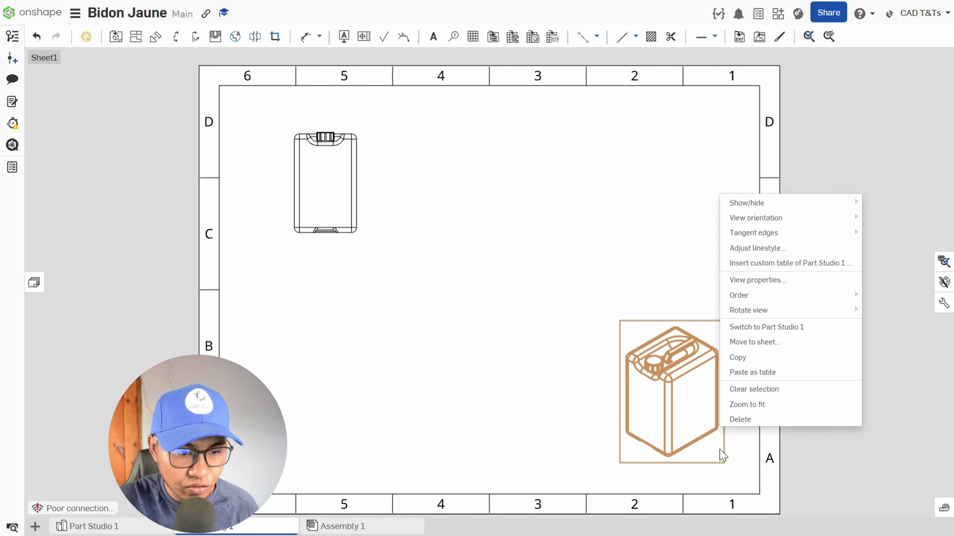
mouse_move(792, 211)
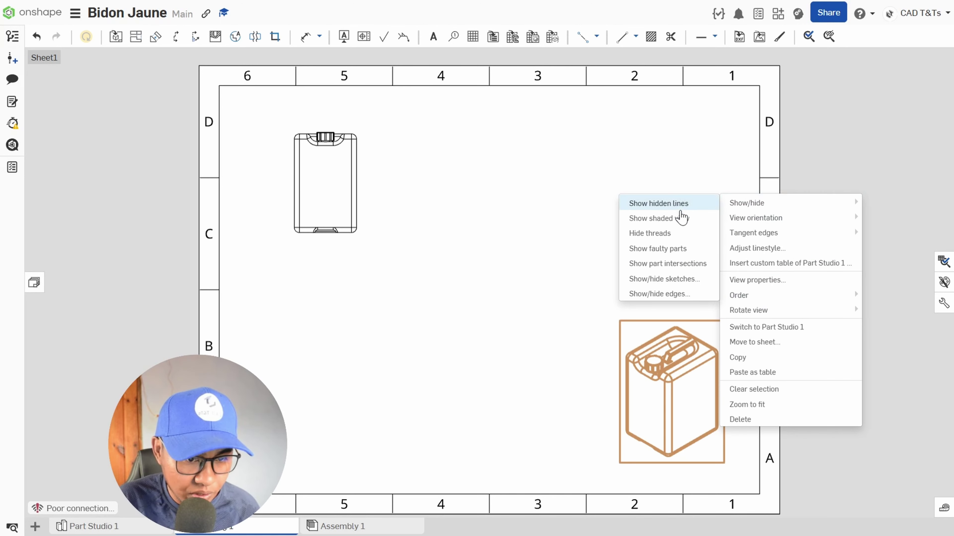
left_click(621, 219)
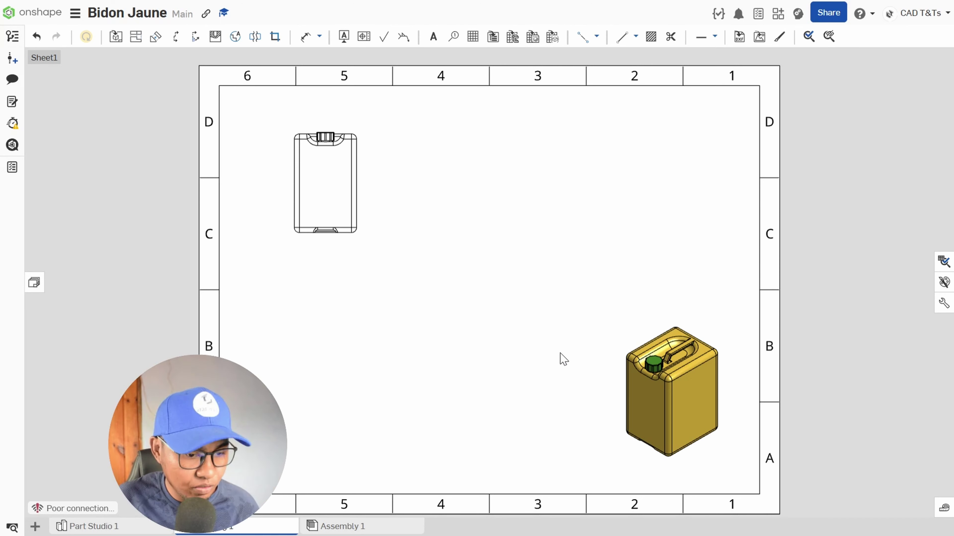
- Set the isometric view's scale to 1:4 and move the view up within the sheet border
double_click(702, 330)
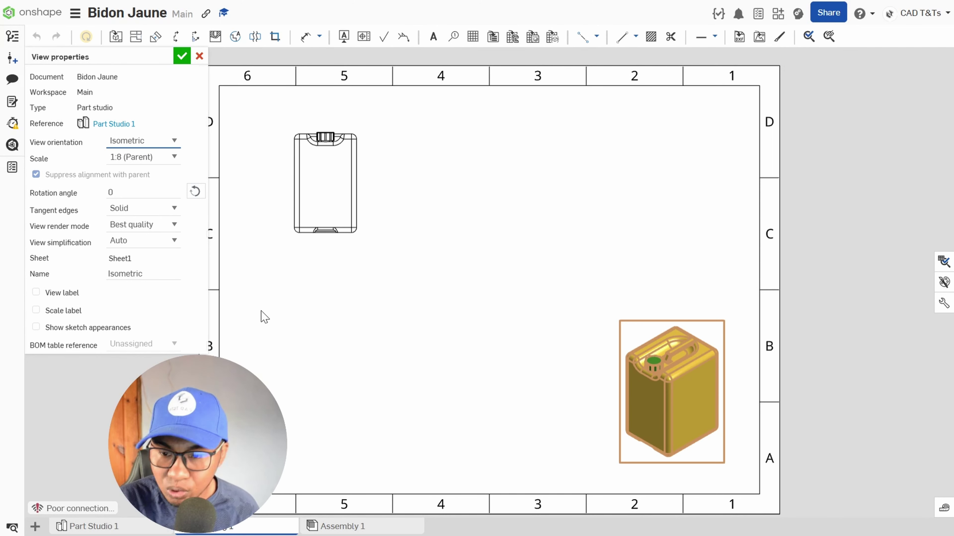
left_click(199, 56)
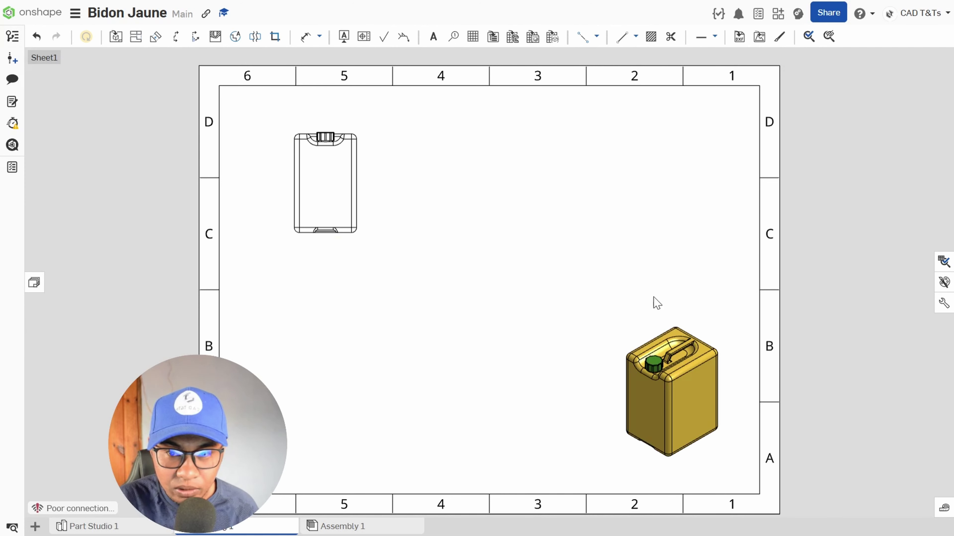
double_click(723, 362)
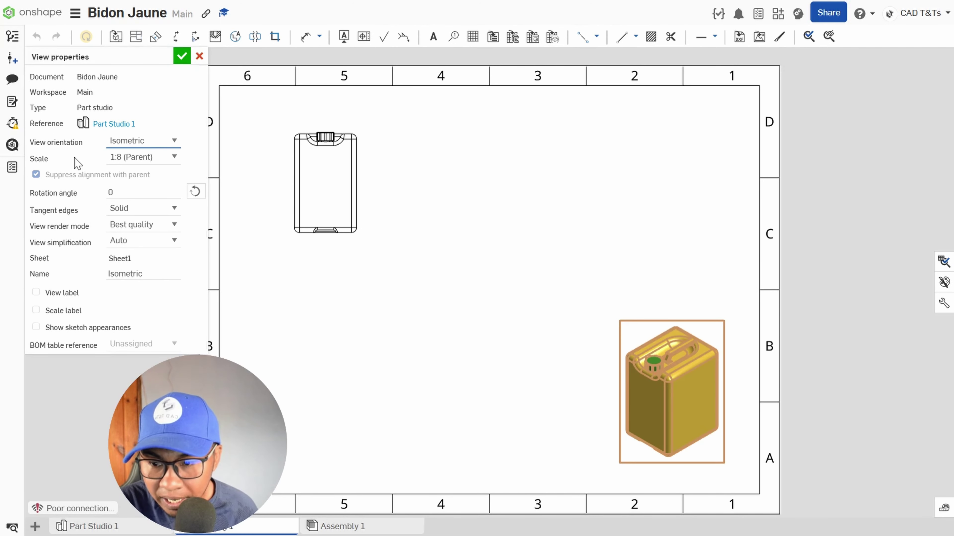
left_click(173, 158)
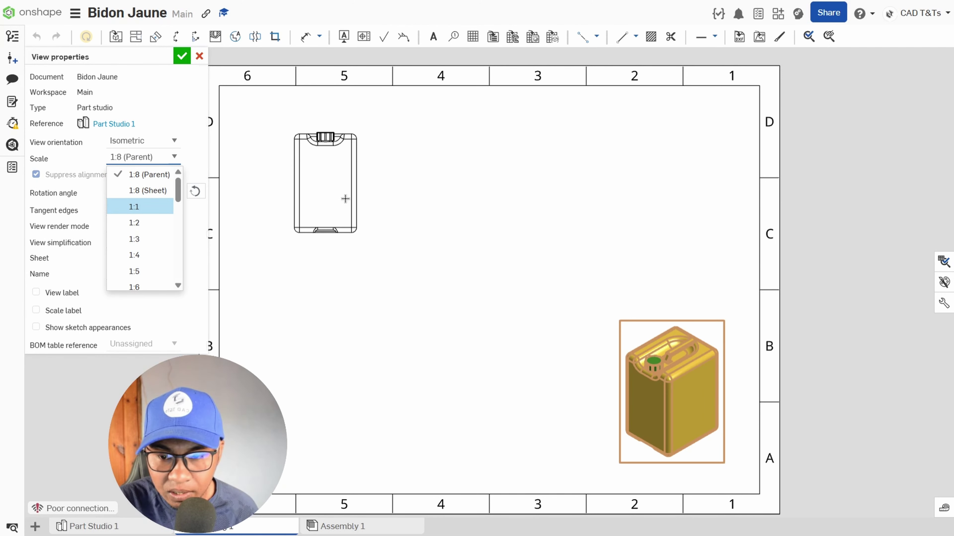
left_click(141, 257)
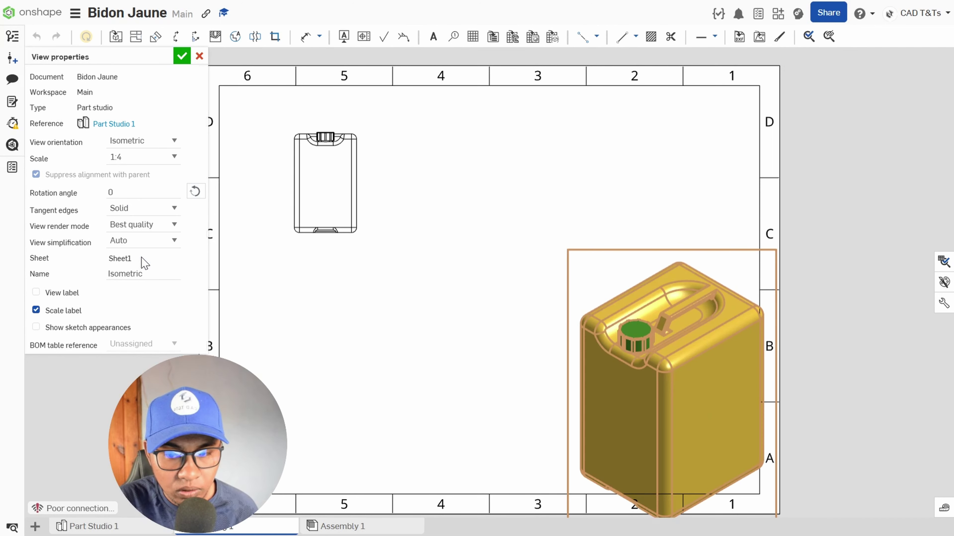
left_click(182, 56)
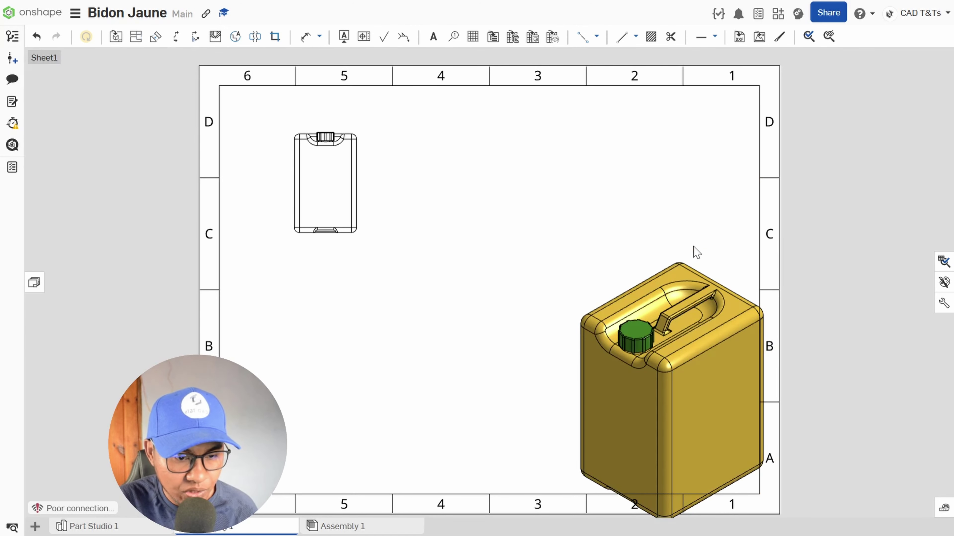
left_click_drag(694, 256, 670, 223)
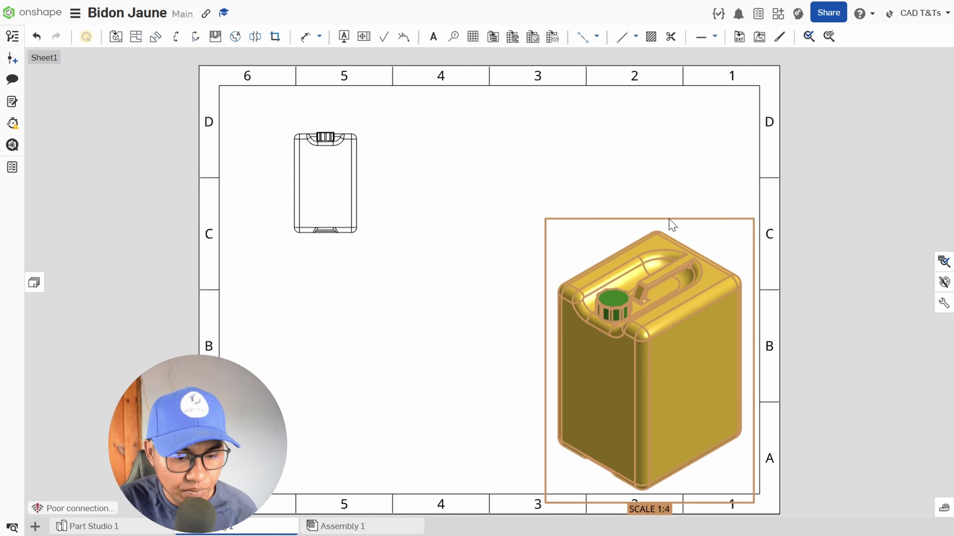
- Set the front view's scale to 1:6
double_click(329, 198)
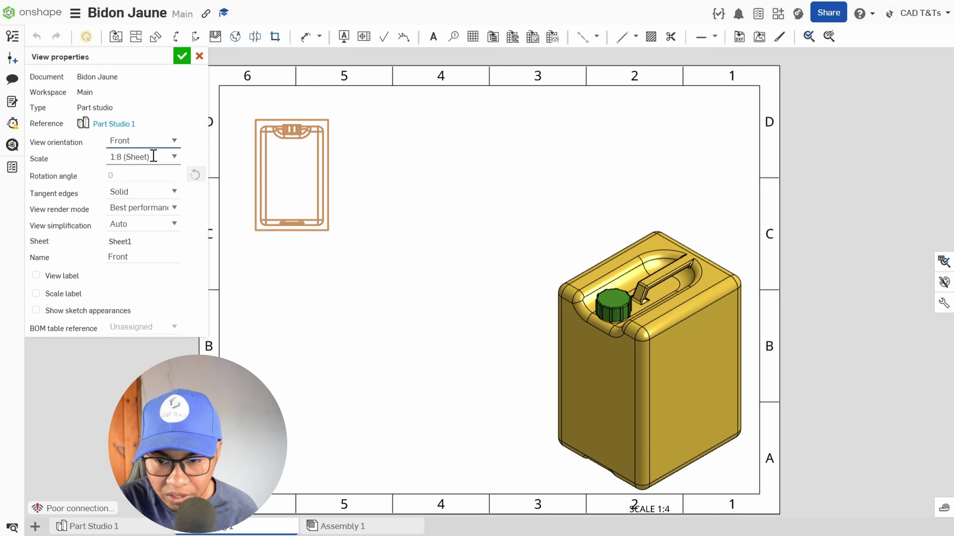
left_click(174, 158)
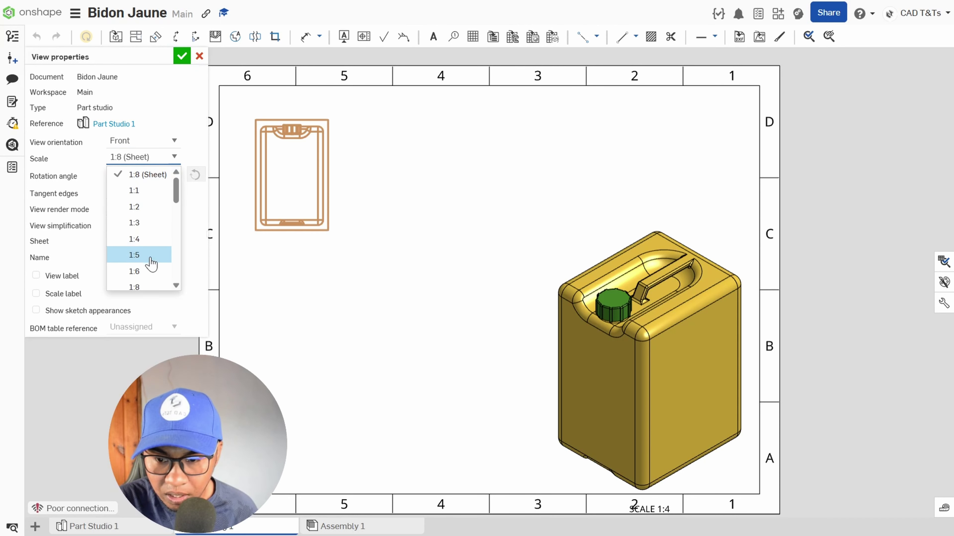
left_click(150, 271)
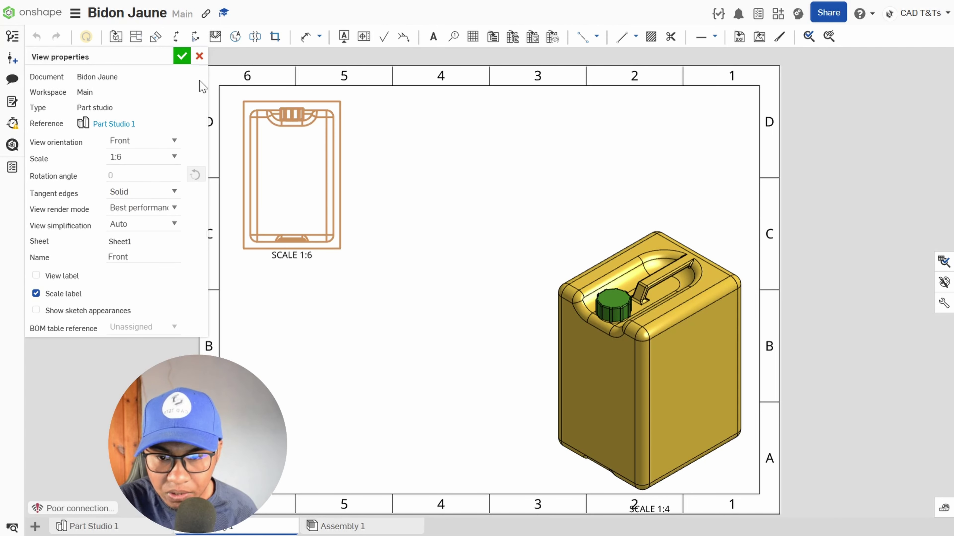
left_click(182, 56)
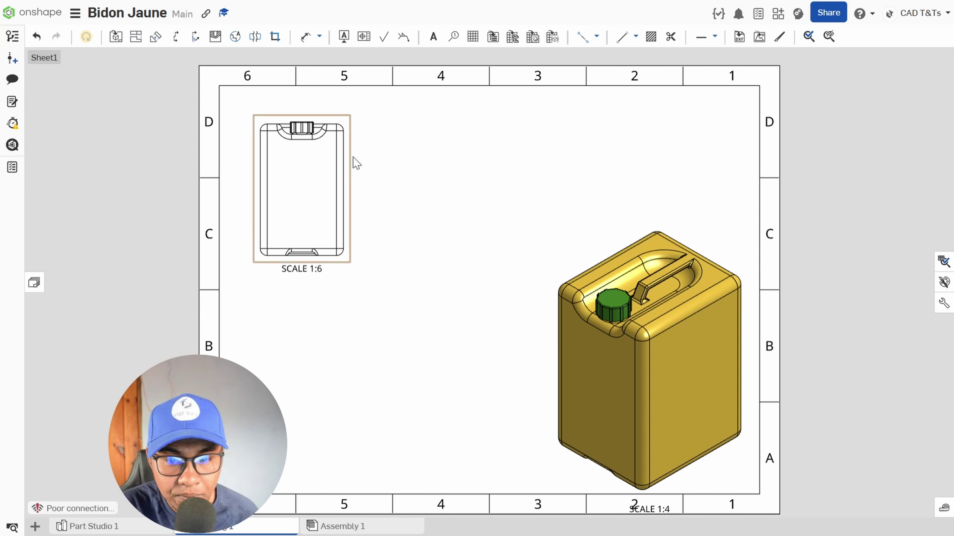
- Move the front view to the lower part of the sheet and project a top view above it
left_click_drag(353, 161, 366, 357)
left_click(136, 37)
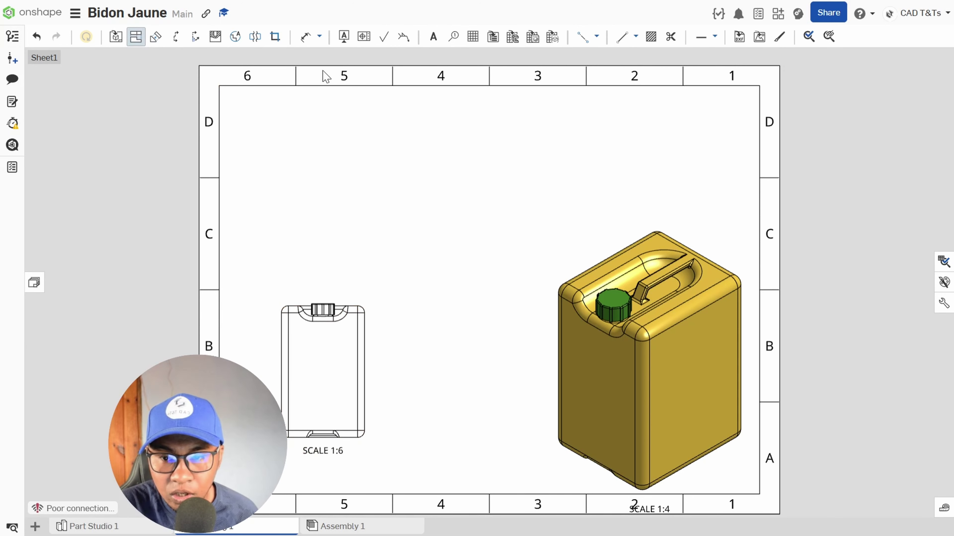
left_click(372, 324)
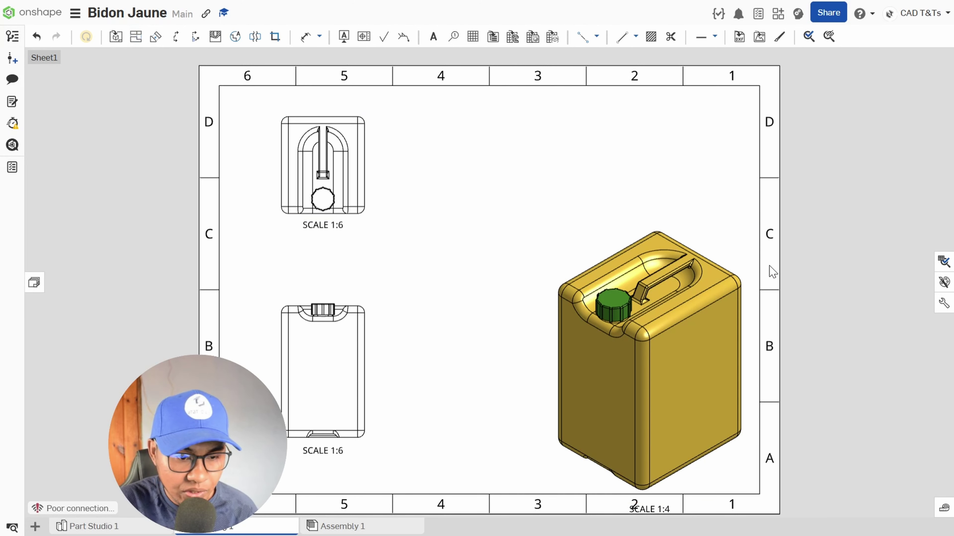
- Move the isometric view to the sheet's upper-right corner and set its scale to 1:5
left_click_drag(756, 263, 766, 130)
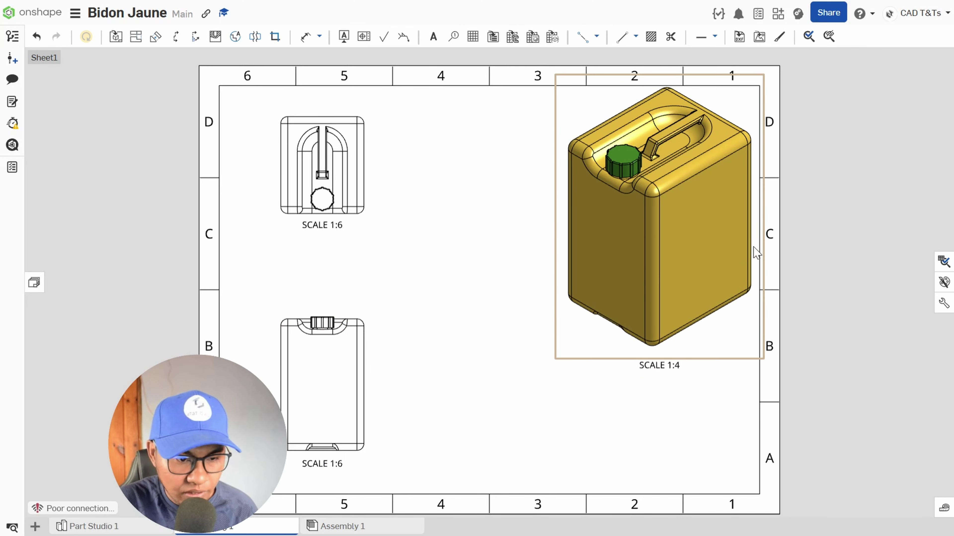
double_click(556, 236)
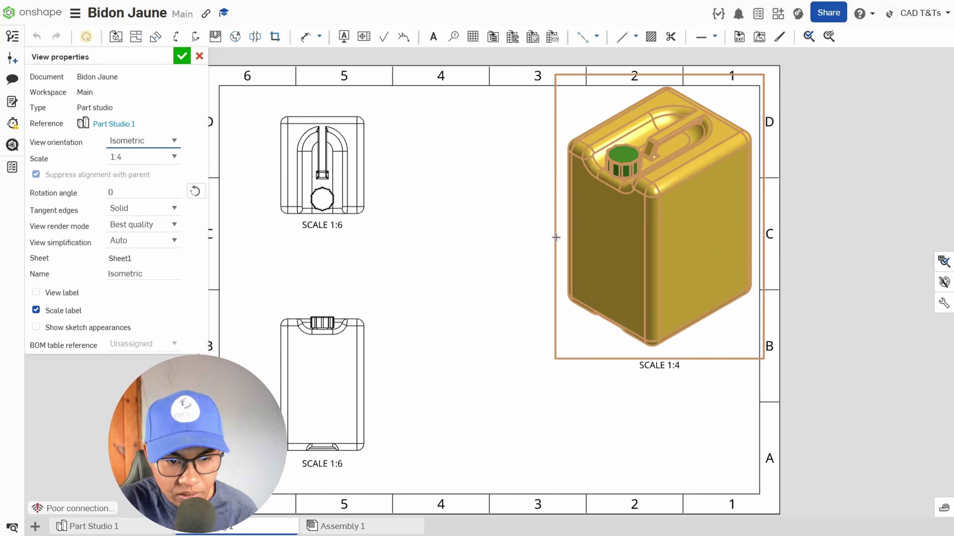
left_click(155, 160)
type("1:5")
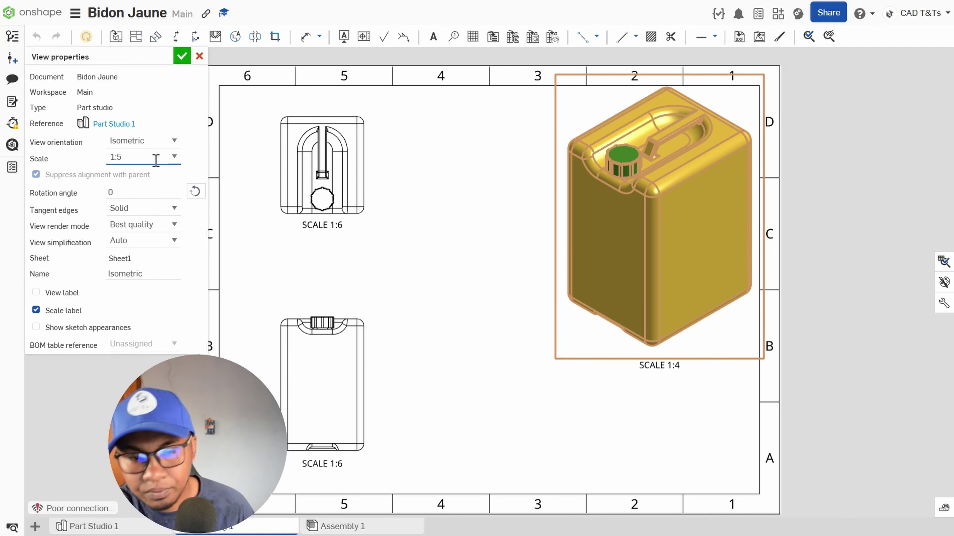
key("Return")
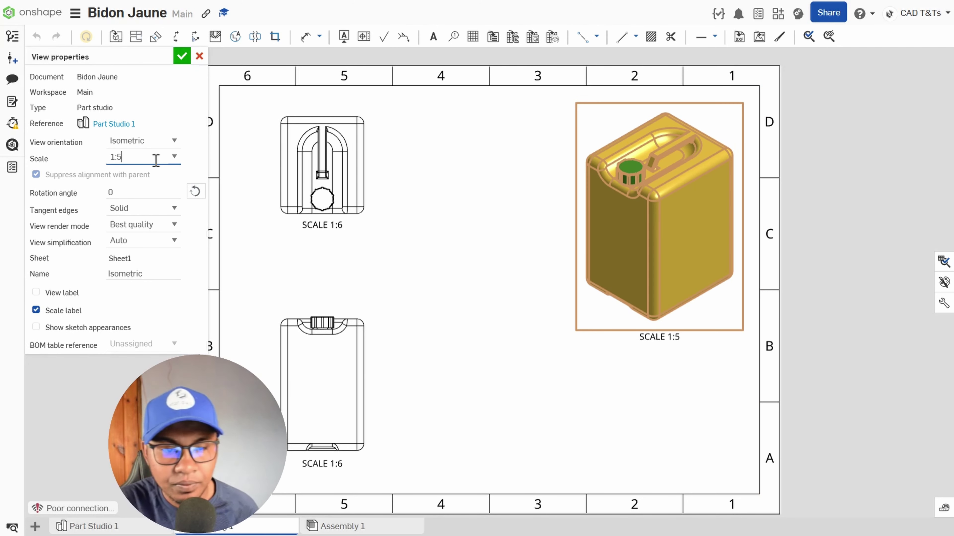
left_click(183, 56)
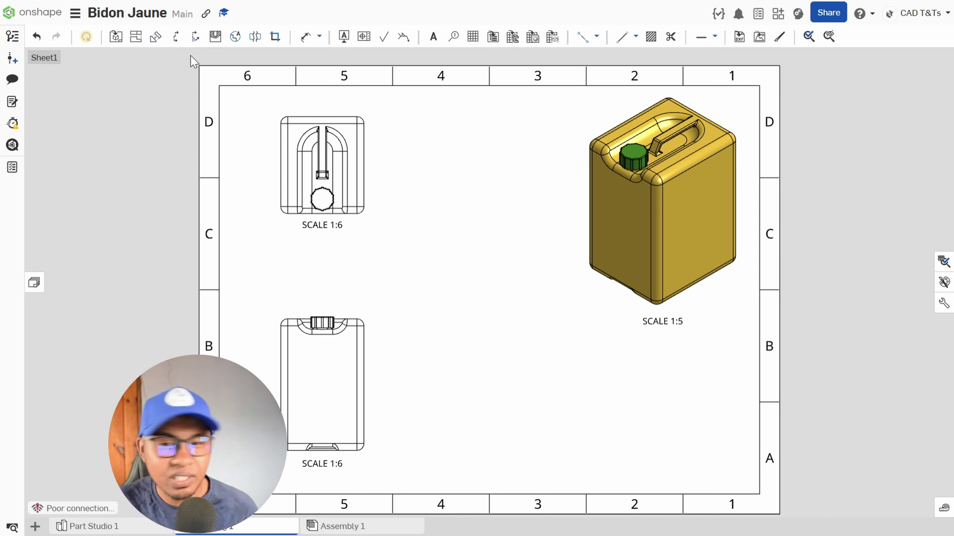
- Create vertical section view A-A through the front view's centre, place it beside that view and update the drawing
left_click(175, 42)
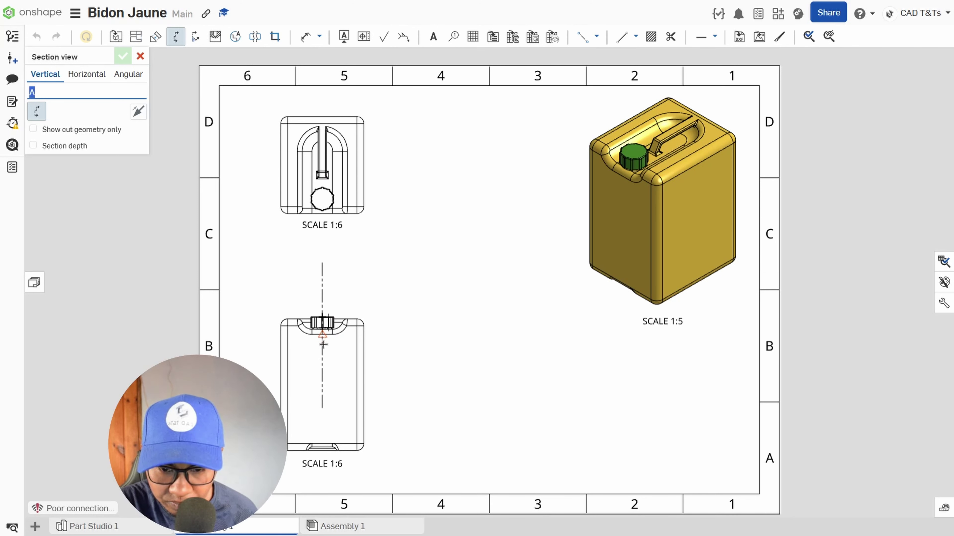
left_click(323, 344)
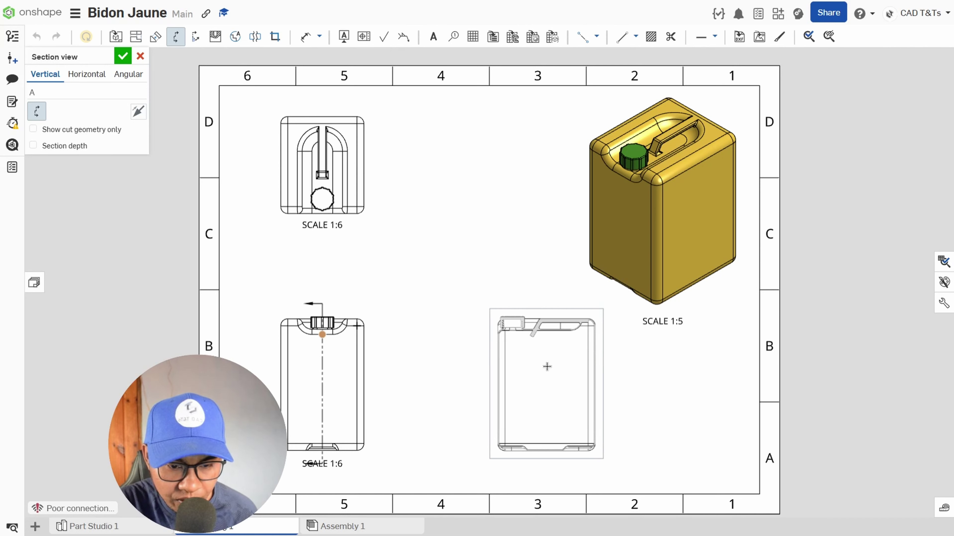
left_click(489, 455)
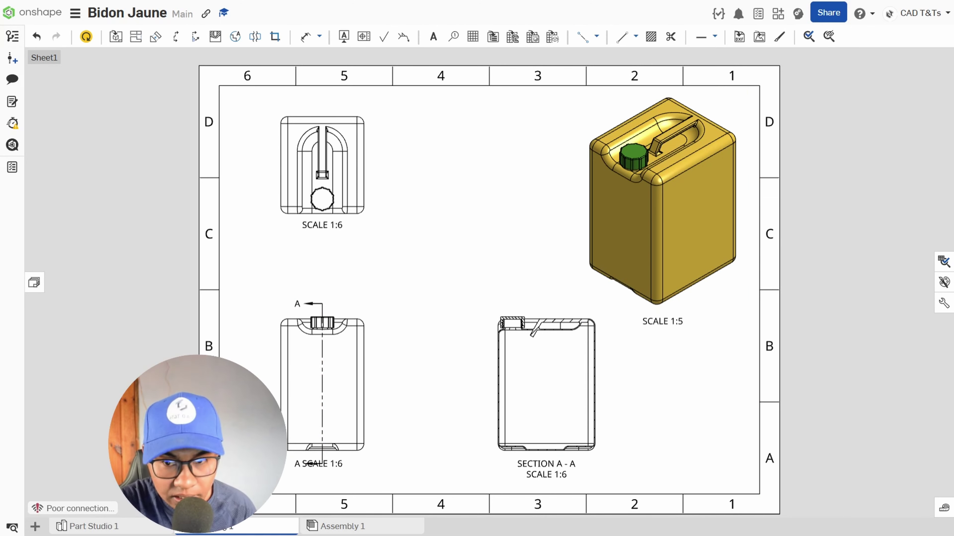
left_click(86, 37)
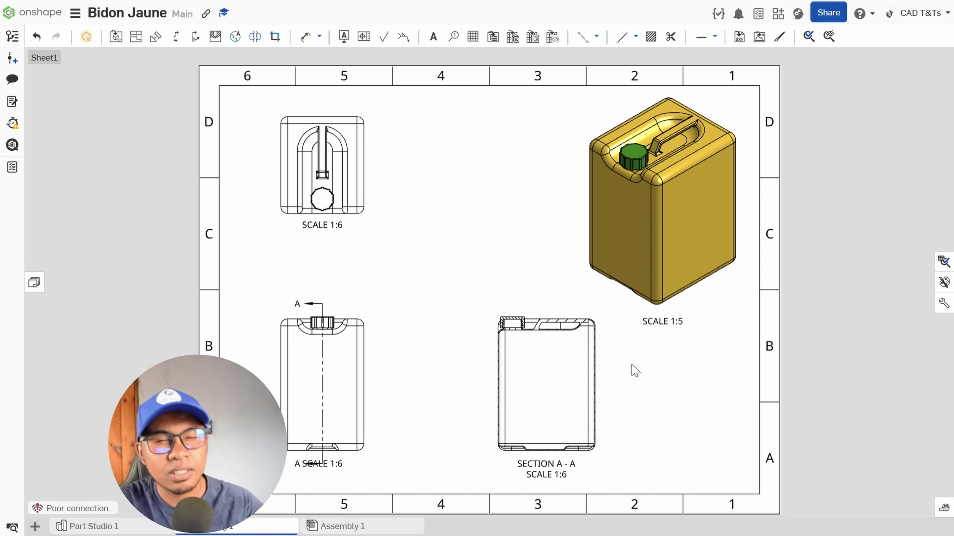
- Dimension the container's overall depth and width in the top view, placing them beside and above it
left_click(304, 38)
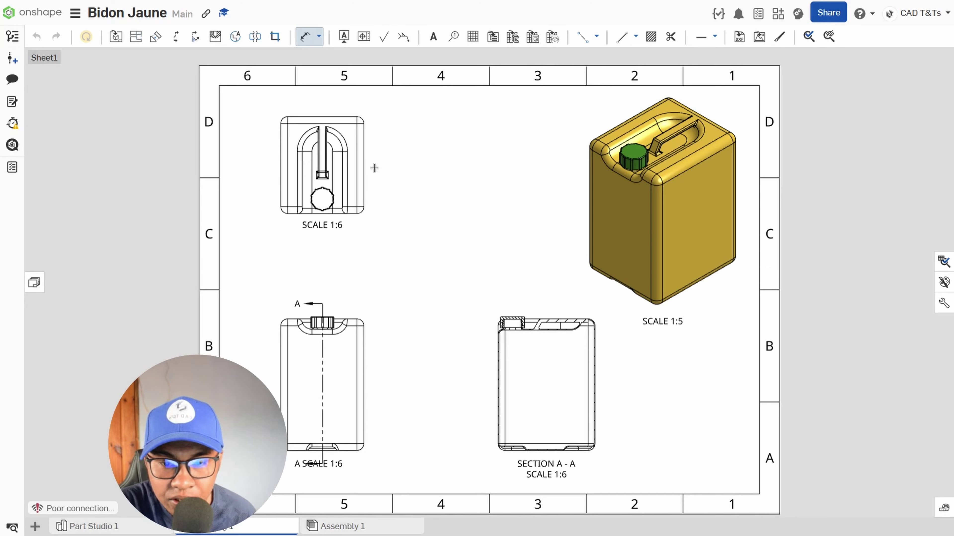
scroll(374, 168, "up", 3)
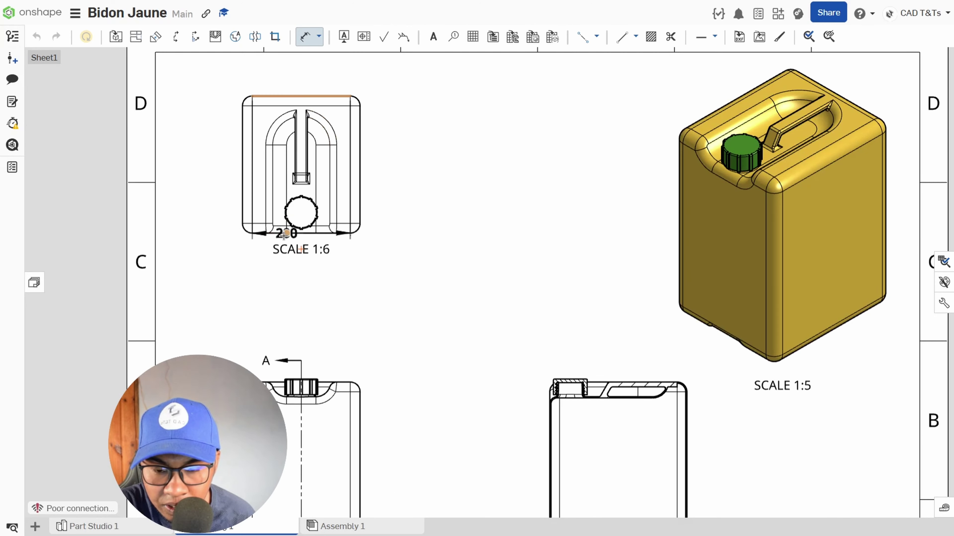
left_click(285, 233)
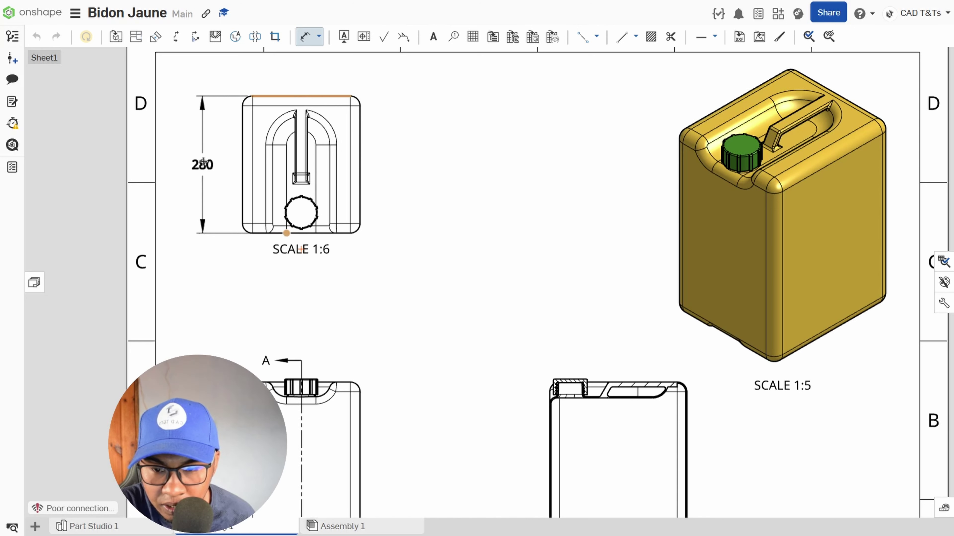
left_click(202, 161)
scroll(237, 131, "up", 1)
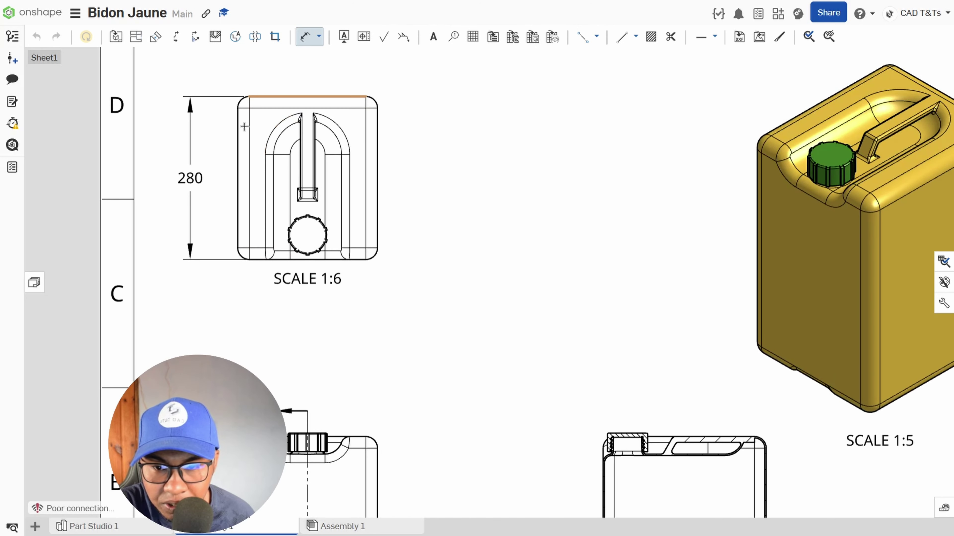
left_click(378, 142)
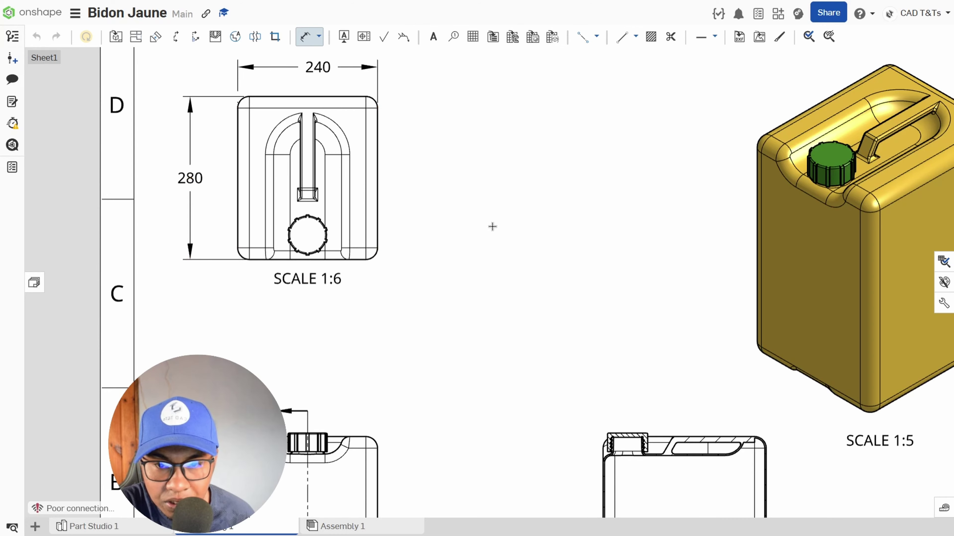
- Dimension the body's height from its bottom edge to its top edge beside the front view
scroll(492, 226, "down", 3)
scroll(381, 496, "up", 2)
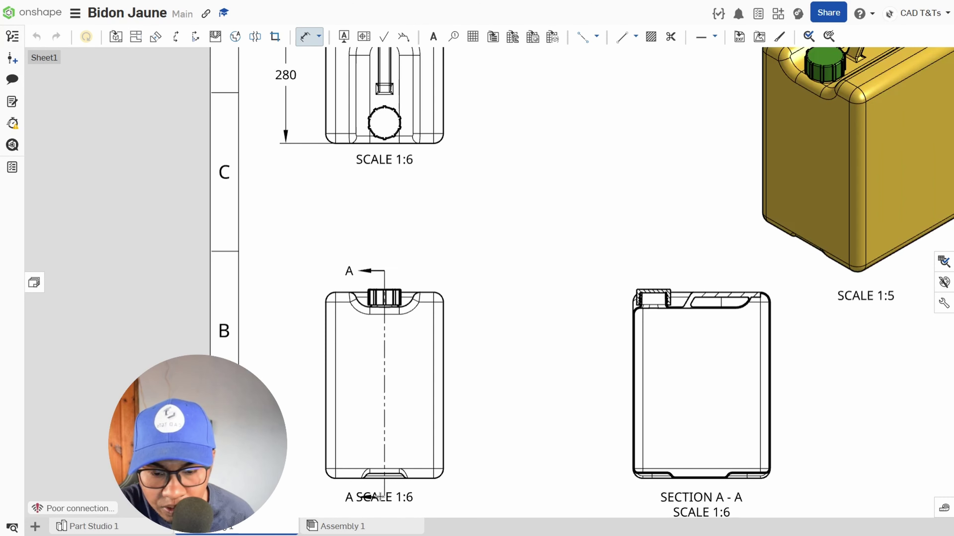
left_click(348, 480)
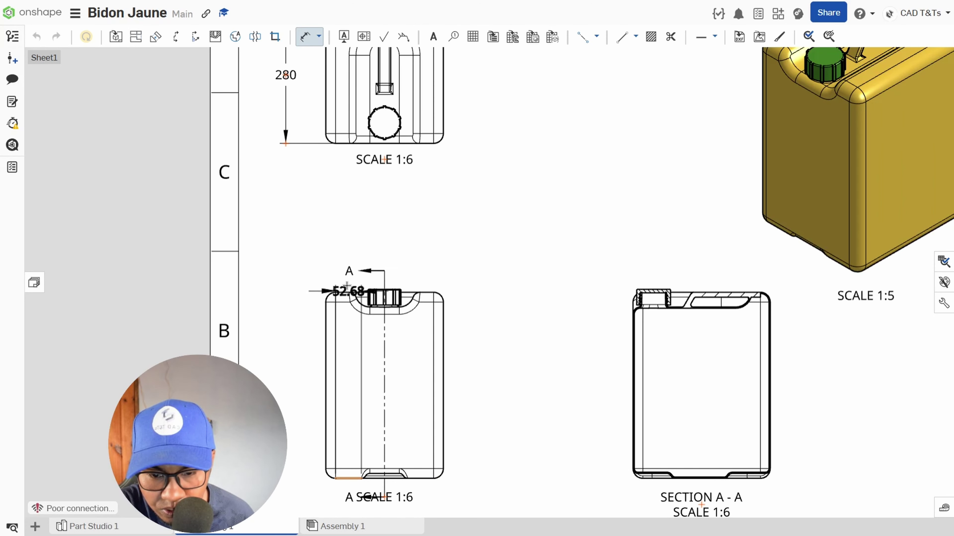
left_click(344, 292)
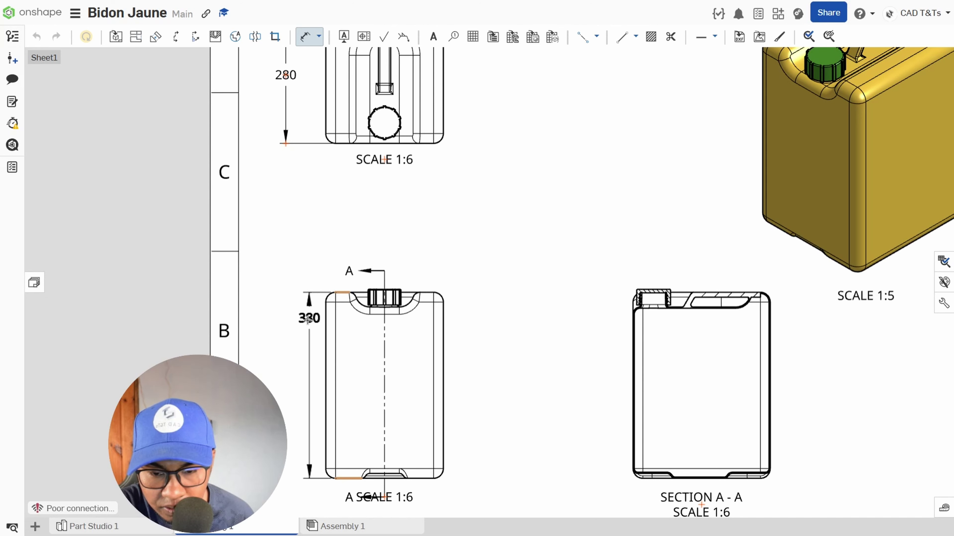
left_click(294, 382)
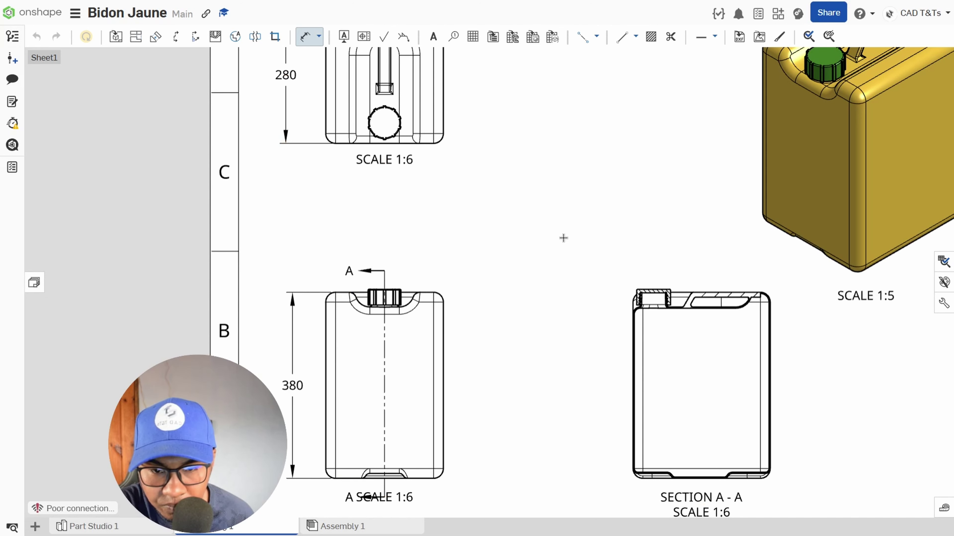
- Add a radius dimension to the rounded corner nearest the front view in the top view
scroll(470, 234, "down", 3)
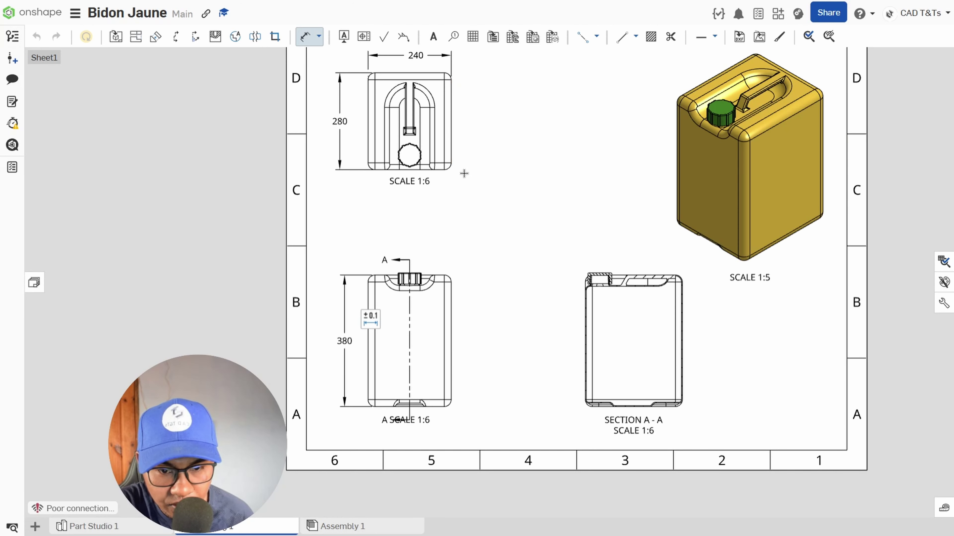
scroll(453, 171, "up", 3)
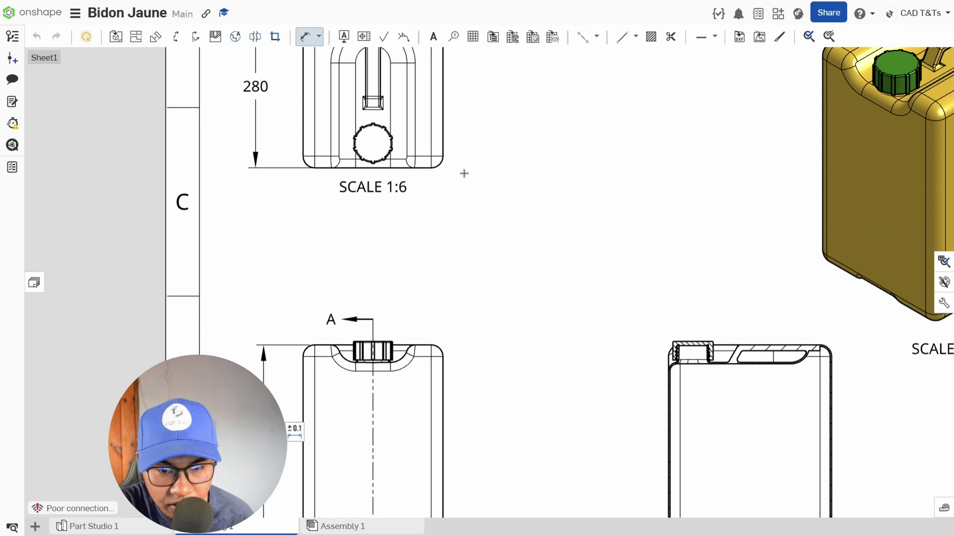
left_click(442, 167)
left_click(485, 197)
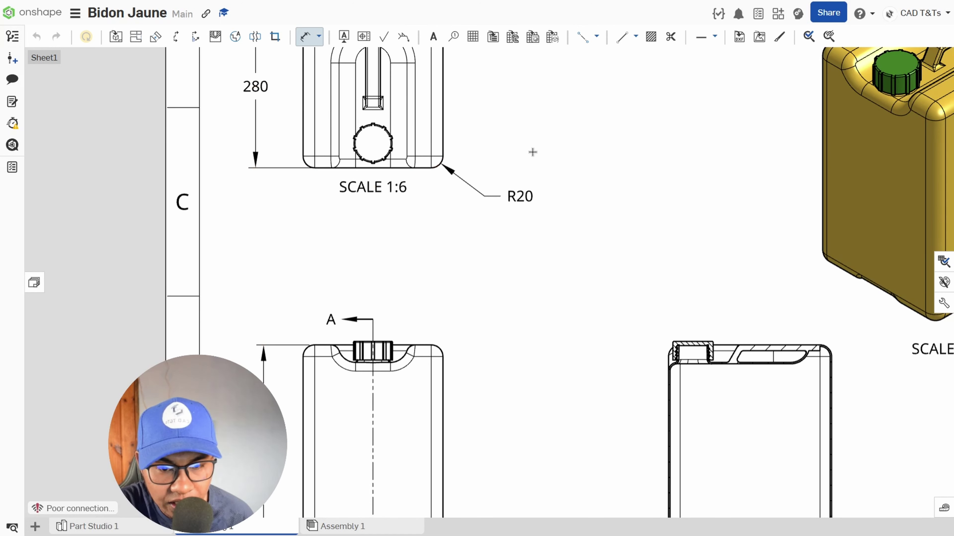
- Dimension the container's wall thickness in section view A-A, placing the value outside the wall
scroll(533, 152, "down", 1)
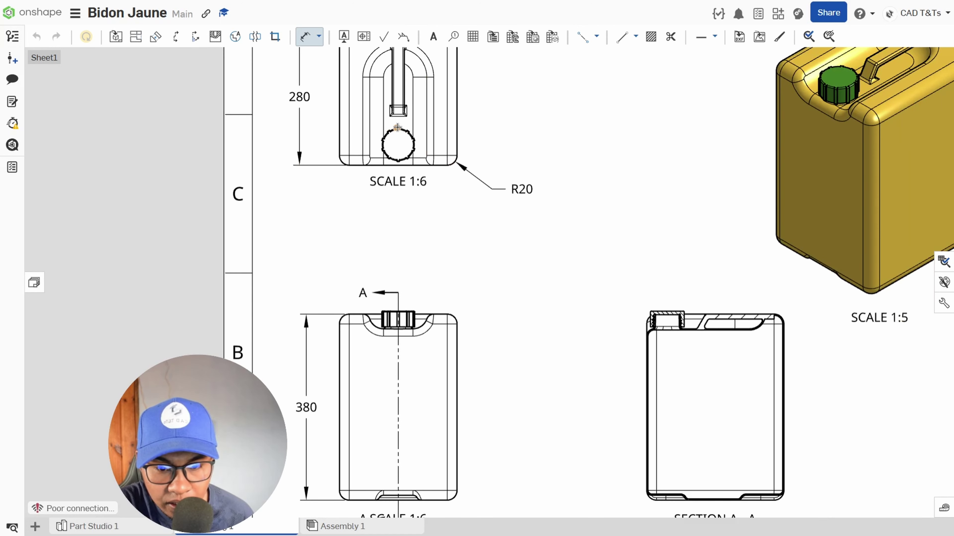
scroll(640, 303, "up", 6)
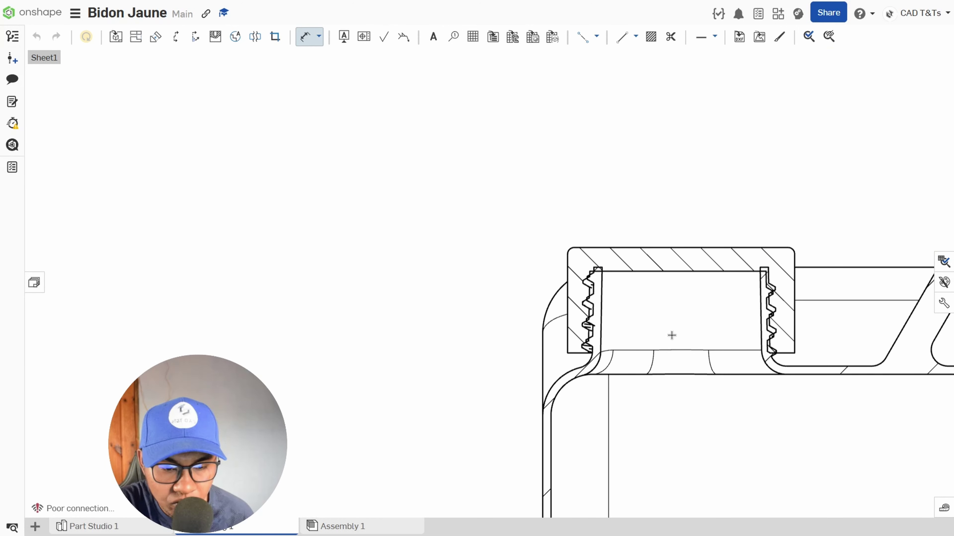
scroll(670, 334, "down", 5)
middle_click_drag(693, 385, 634, 227)
scroll(689, 255, "down", 3)
scroll(843, 274, "up", 5)
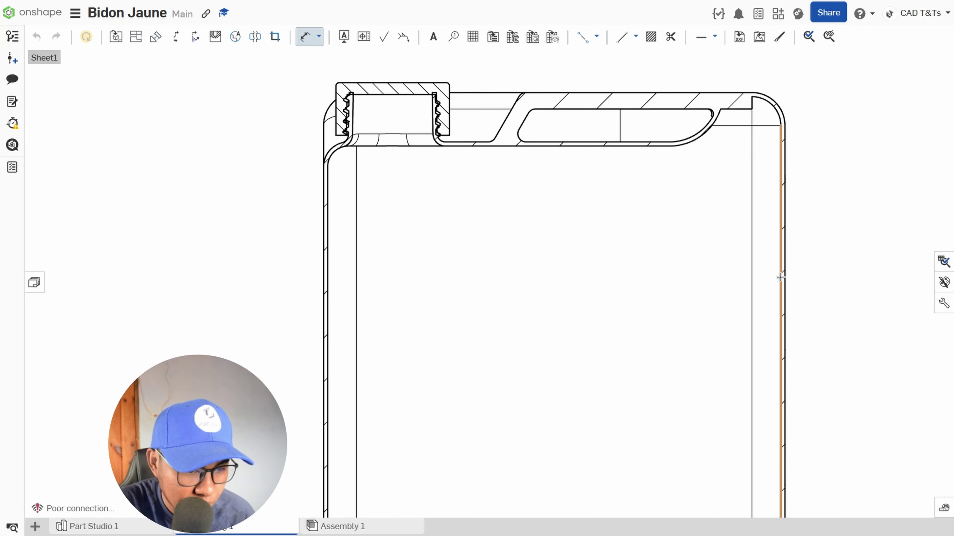
scroll(782, 277, "up", 6)
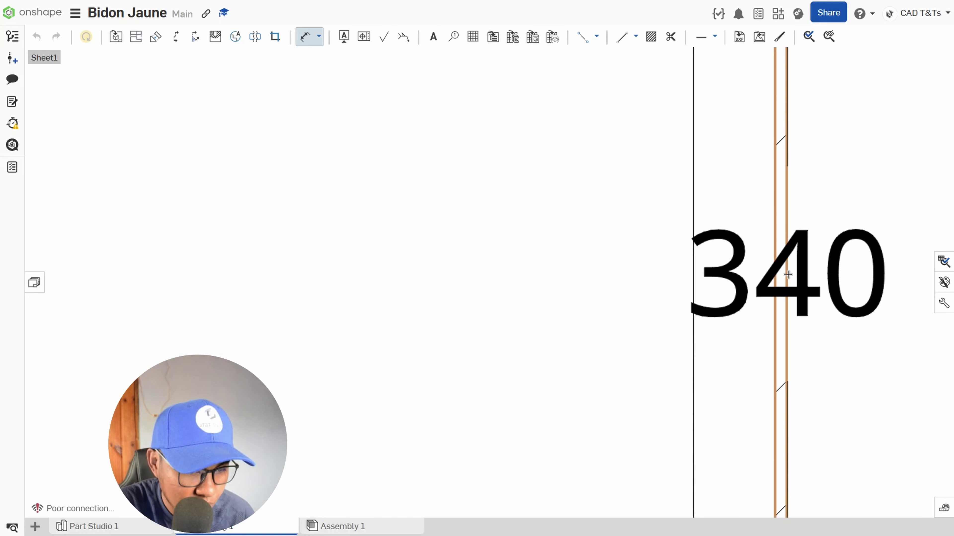
left_click(787, 275)
scroll(792, 274, "down", 8)
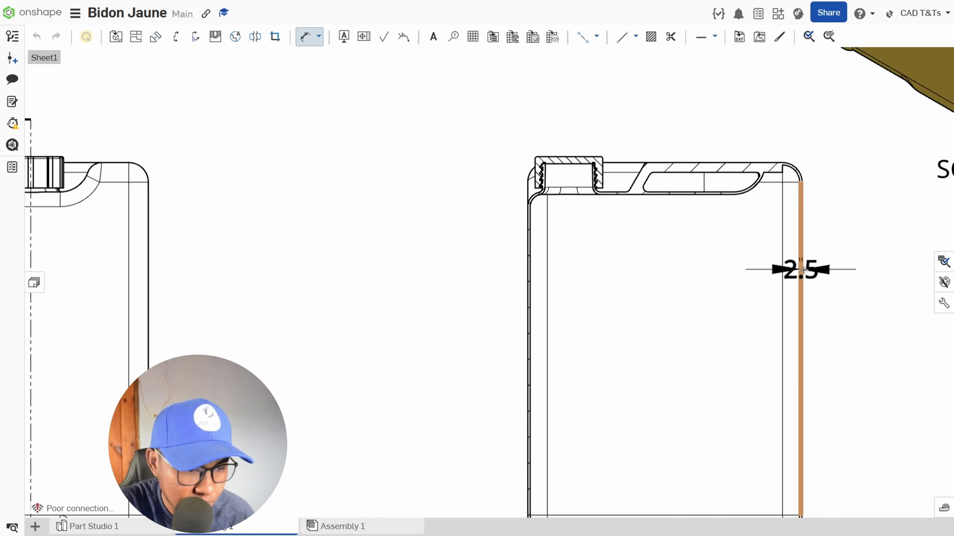
left_click(839, 269)
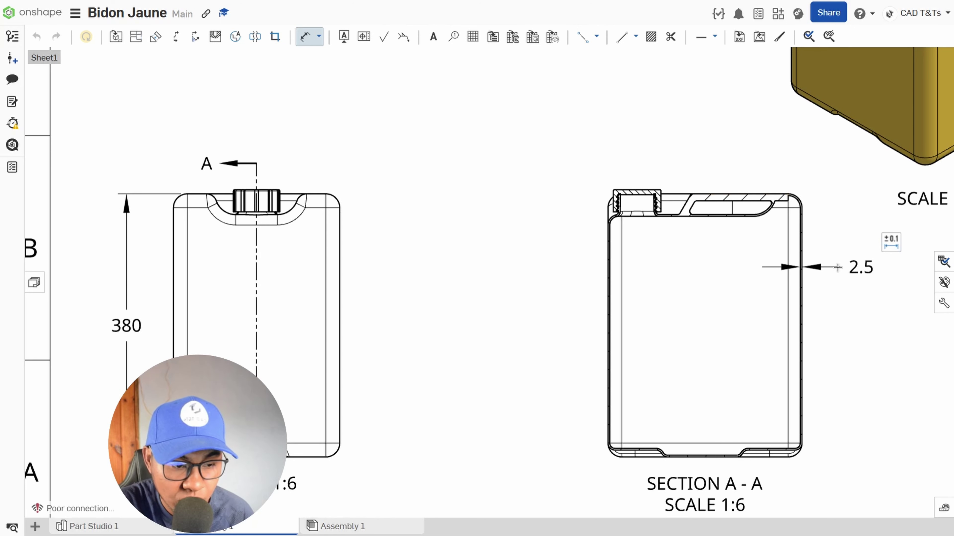
- Examine the cap, spout thread, handle and base profile in section view A-A for further dimensions
scroll(776, 208, "up", 3)
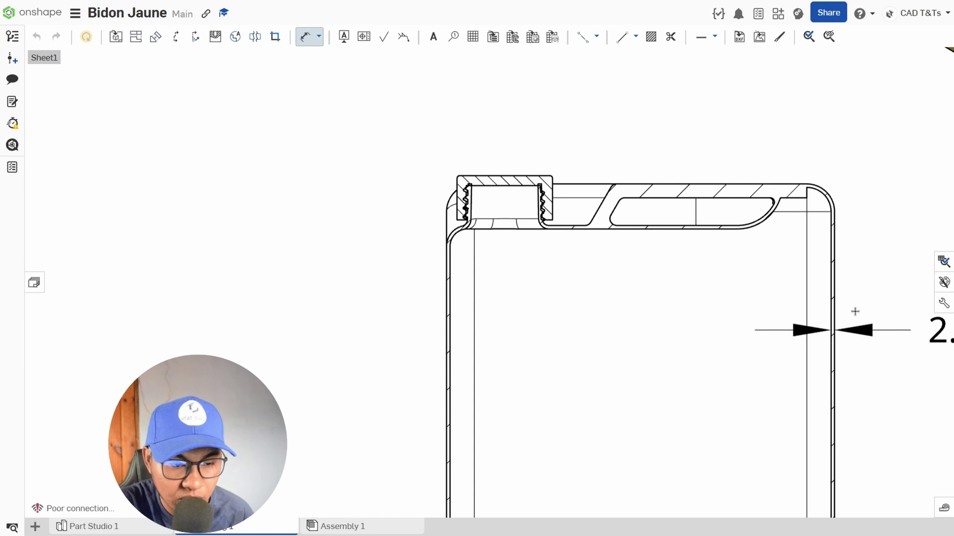
scroll(691, 177, "up", 2)
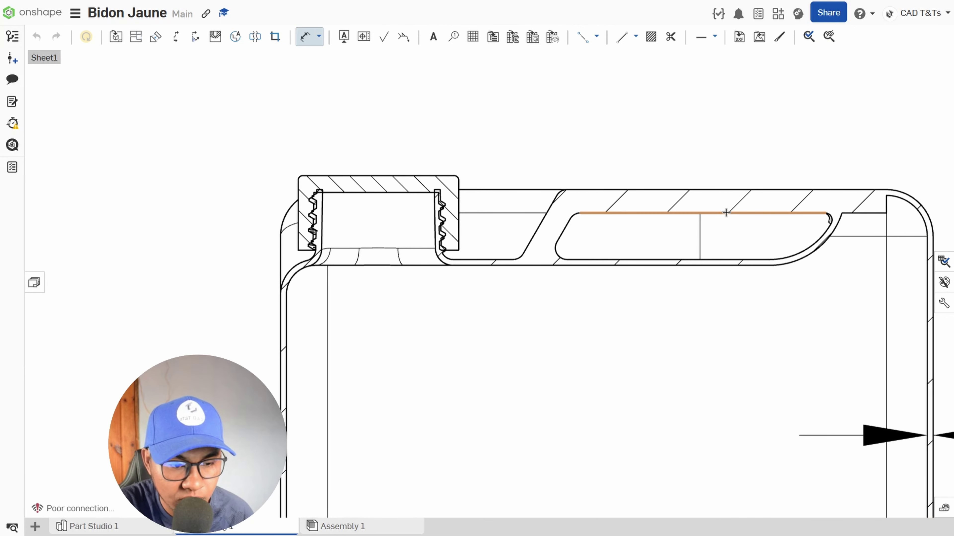
scroll(782, 213, "down", 3)
scroll(604, 313, "down", 2)
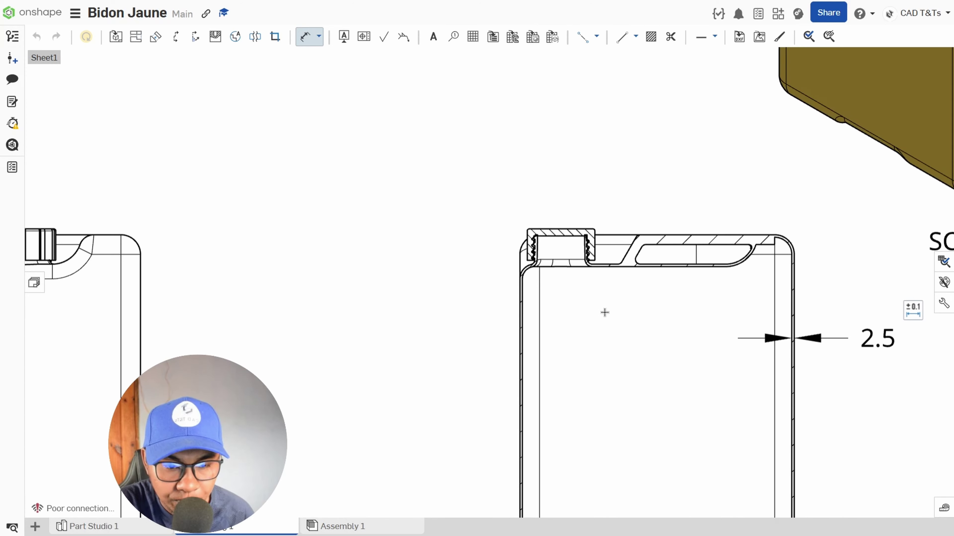
middle_click_drag(581, 334, 549, 219)
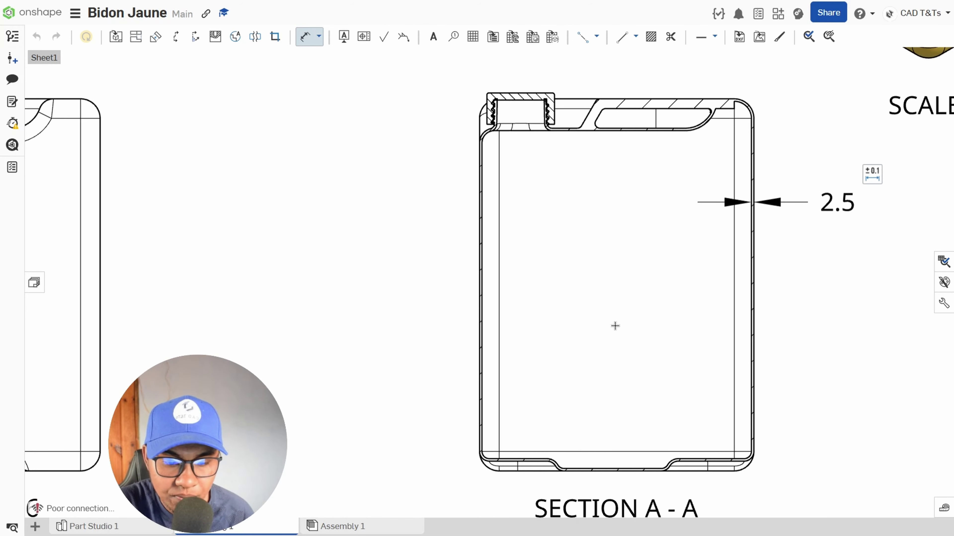
scroll(615, 326, "down", 1)
scroll(437, 311, "down", 2)
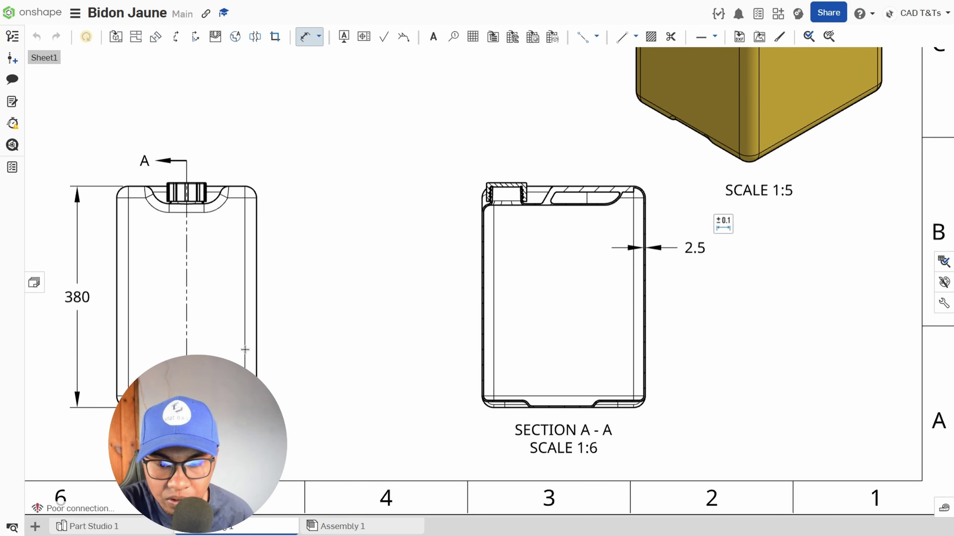
scroll(493, 188, "up", 5)
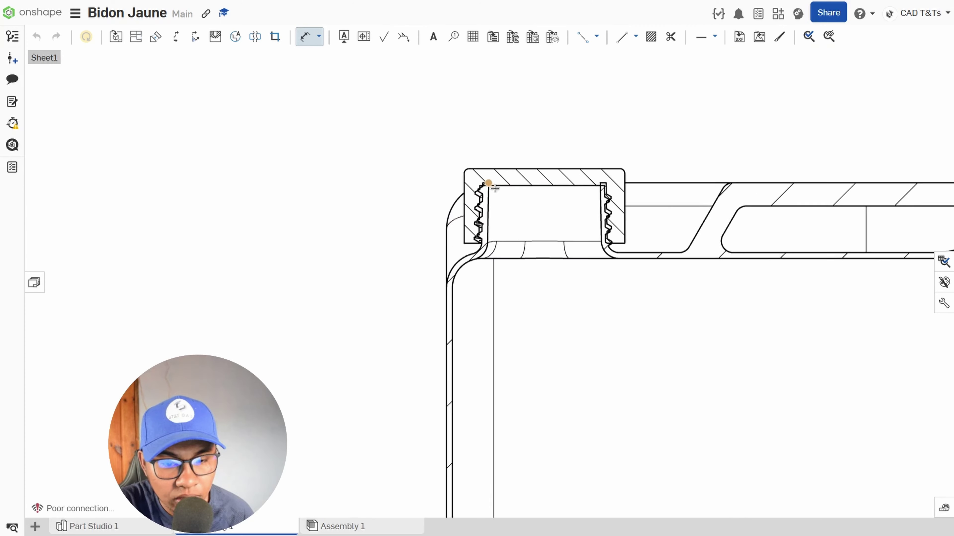
scroll(494, 188, "up", 2)
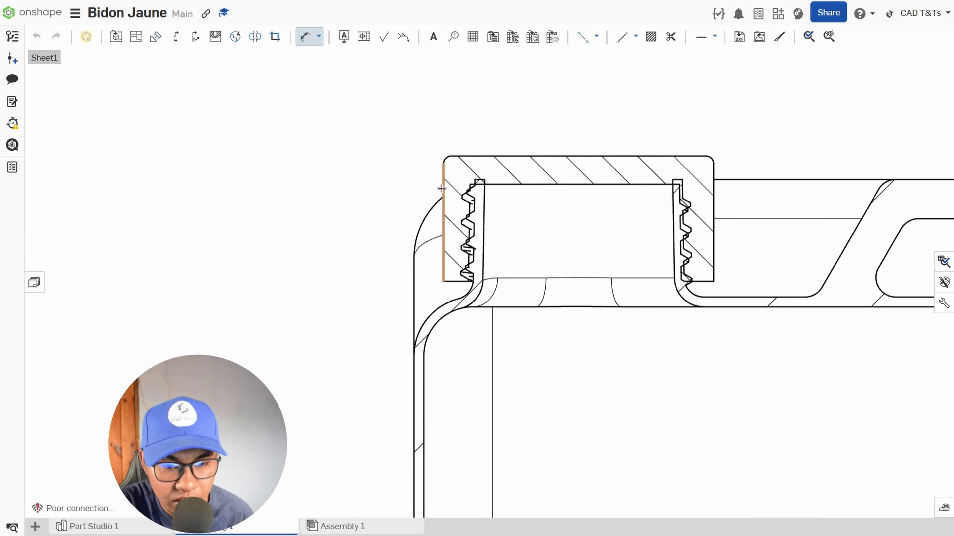
scroll(413, 187, "down", 6)
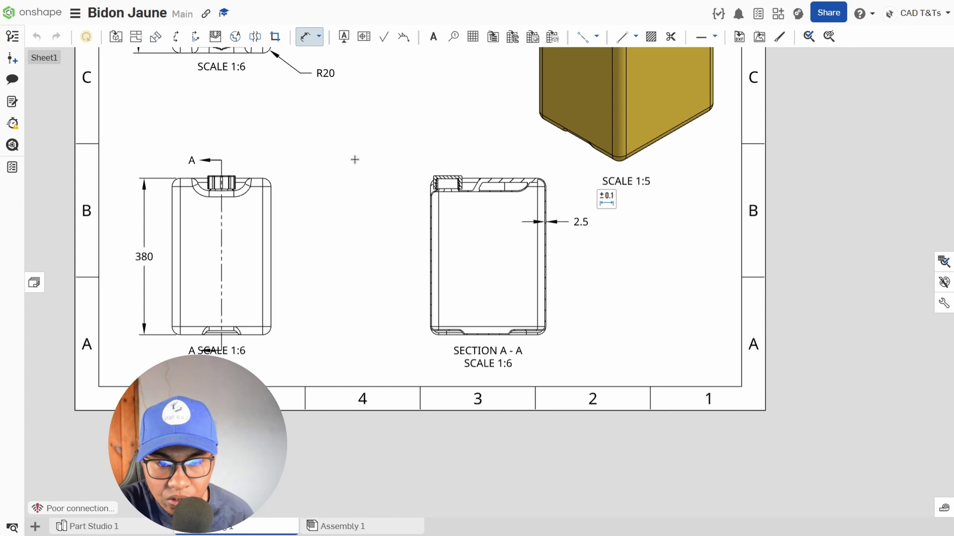
- Add a radius dimension to the cap's outer arc in the top view, placed outside the outline
scroll(287, 147, "down", 2)
scroll(302, 119, "up", 6)
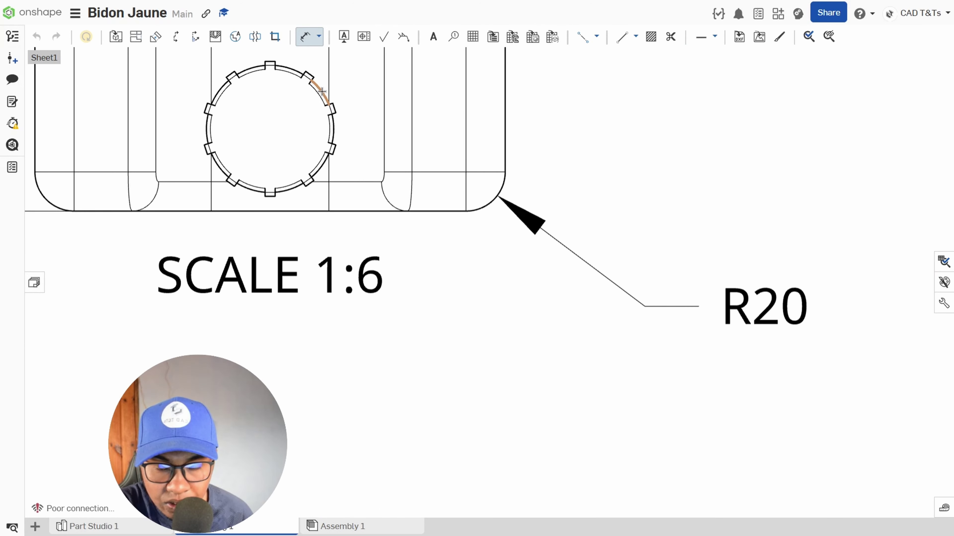
left_click(321, 91)
scroll(434, 228, "down", 5)
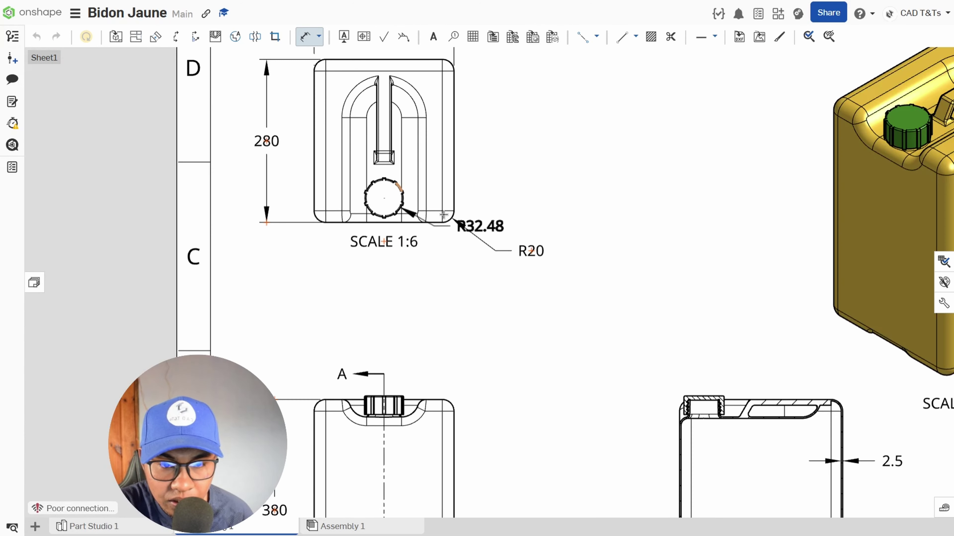
left_click(484, 123)
scroll(484, 123, "down", 1)
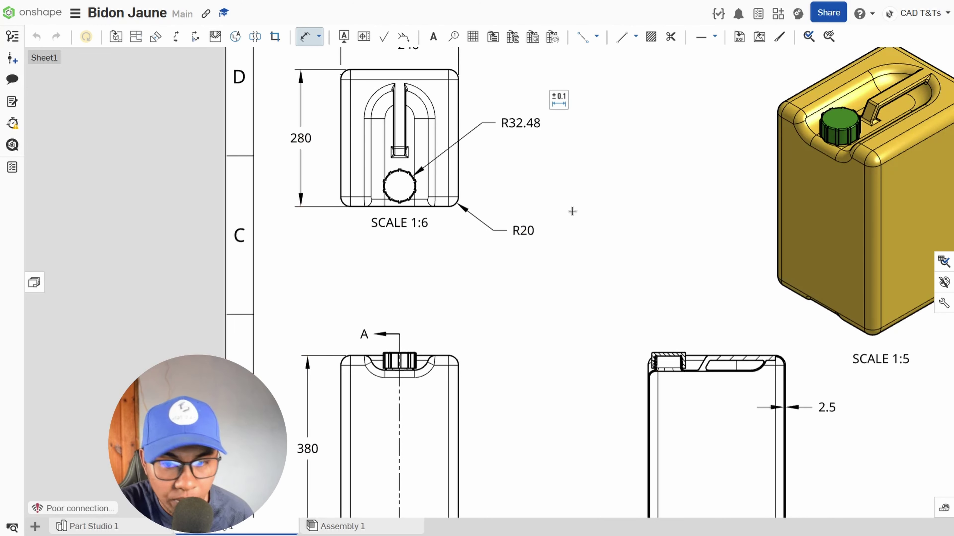
left_click(537, 126)
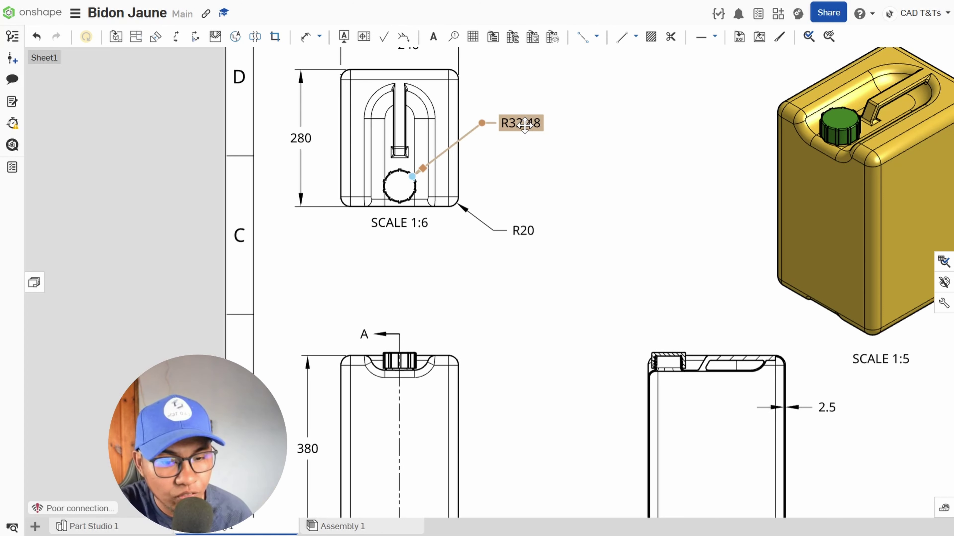
left_click(525, 126)
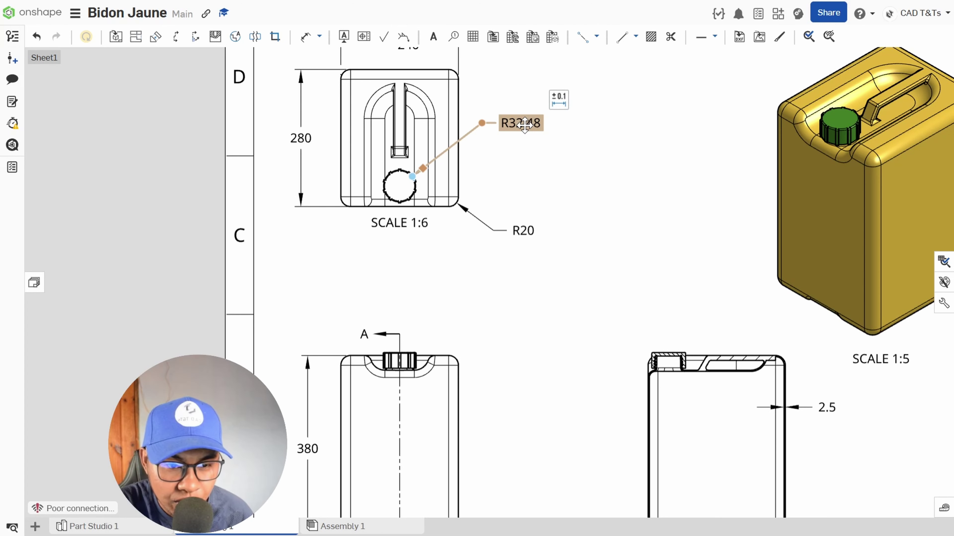
double_click(526, 127)
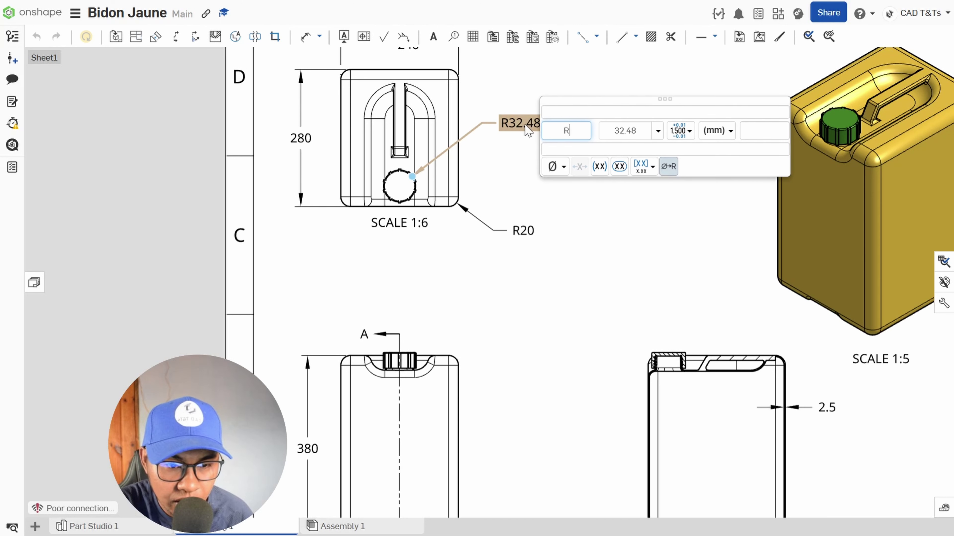
left_click(514, 177)
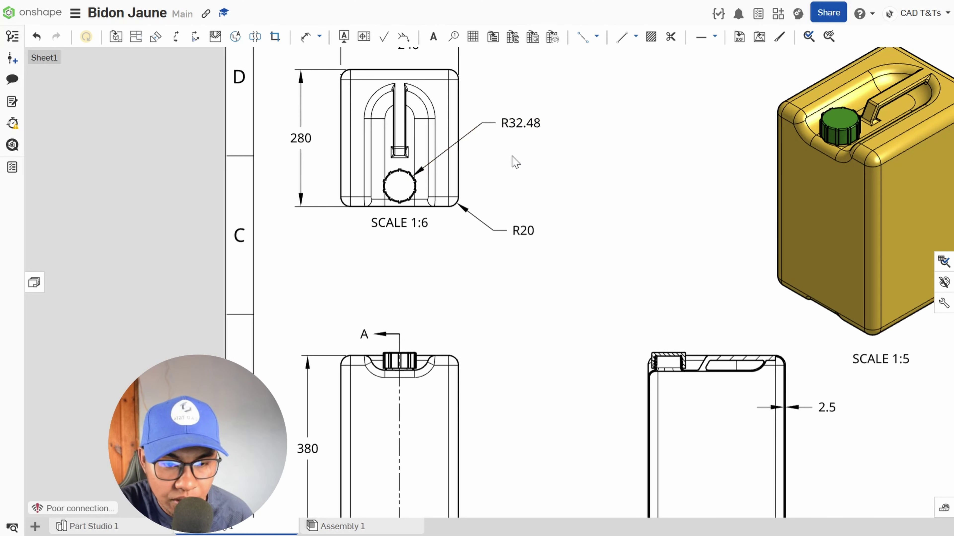
- Switch the cap's radius dimension in the top view to a diameter dimension
left_click(516, 122)
right_click(516, 123)
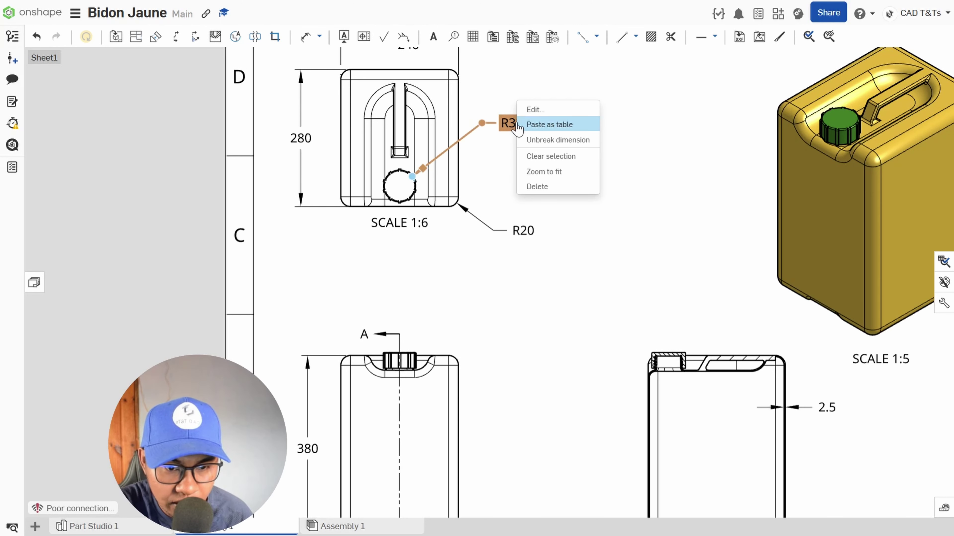
left_click(531, 110)
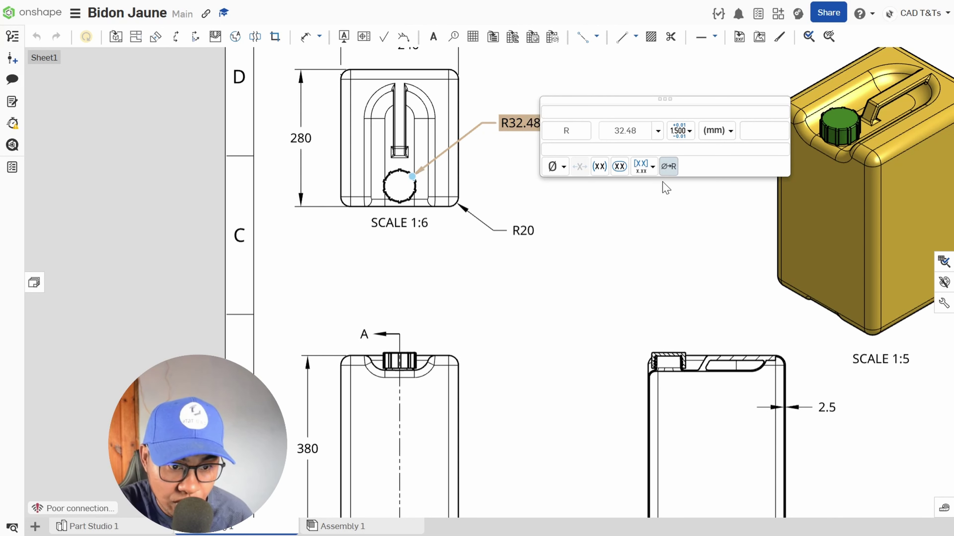
left_click(668, 167)
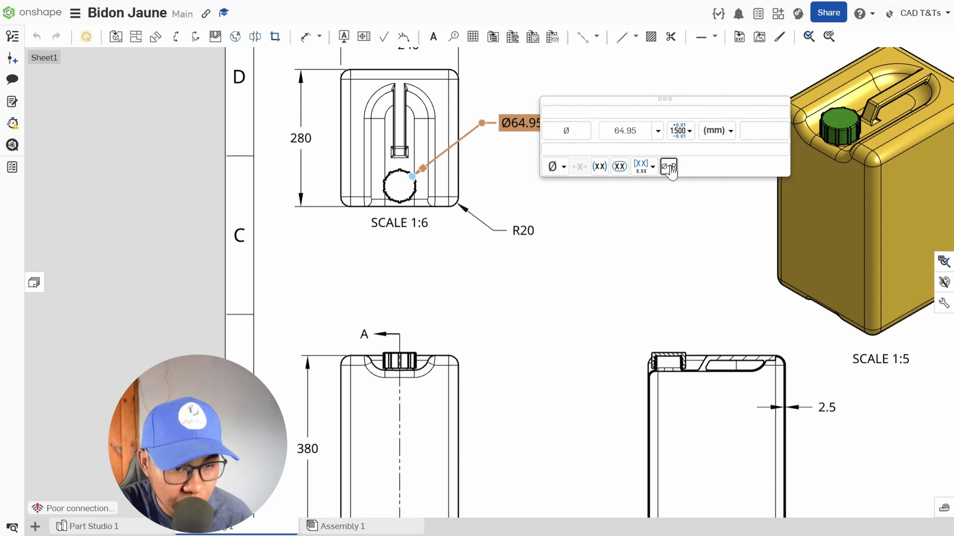
left_click(658, 203)
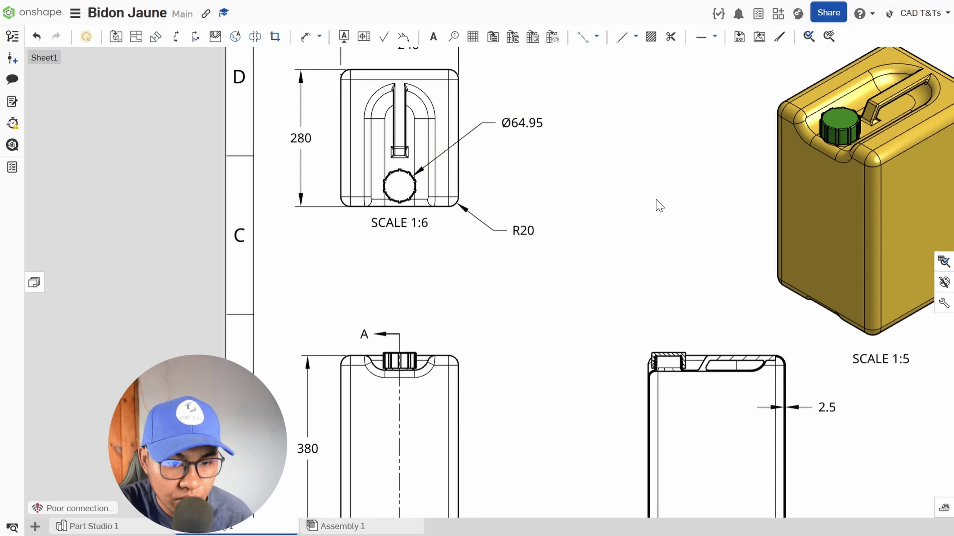
- Open the cap's diameter dimension in the top view for editing and check its radius/diameter option
right_click(528, 122)
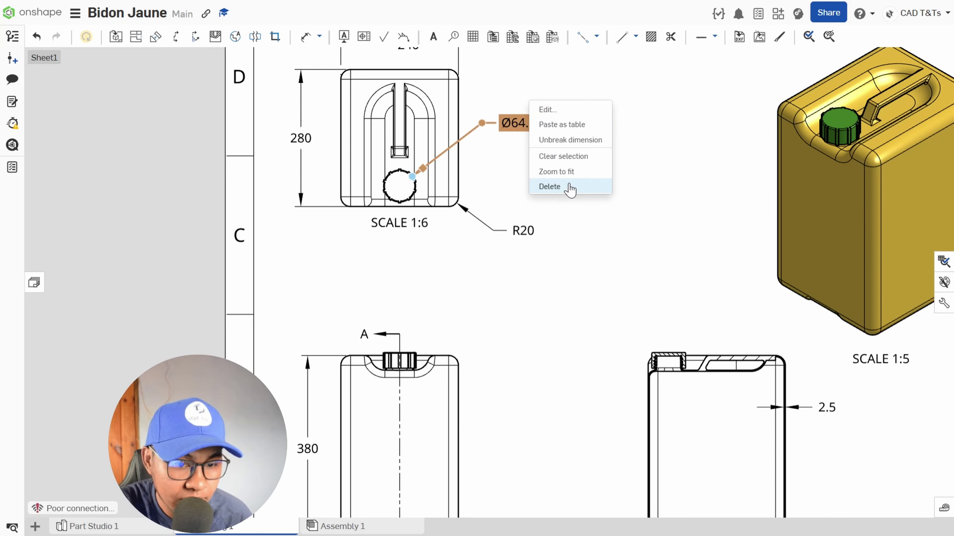
left_click(667, 158)
left_click(526, 122)
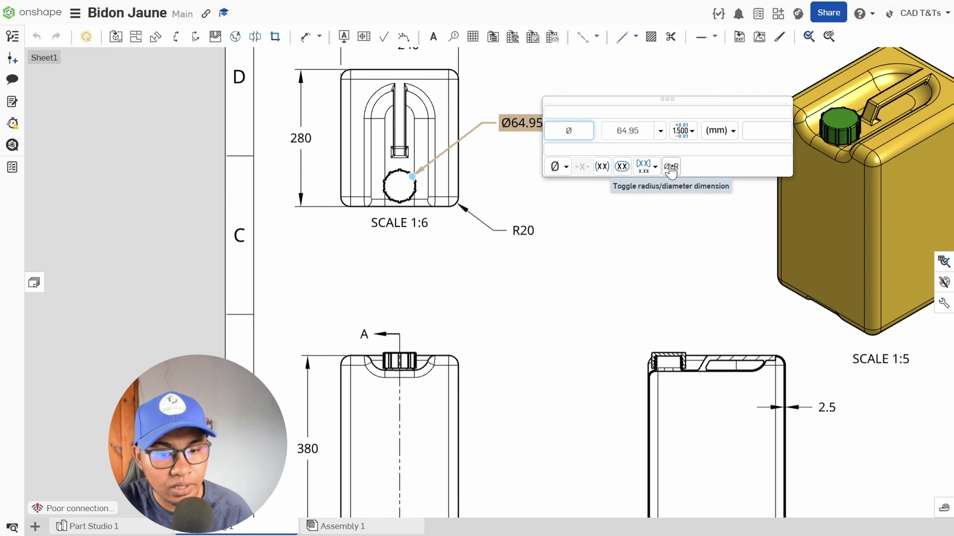
left_click(613, 246)
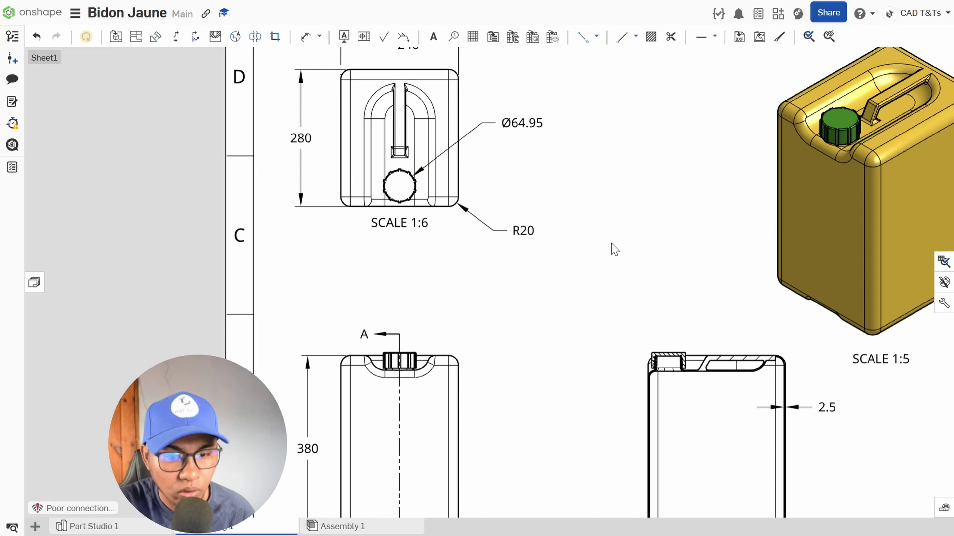
scroll(614, 249, "down", 2)
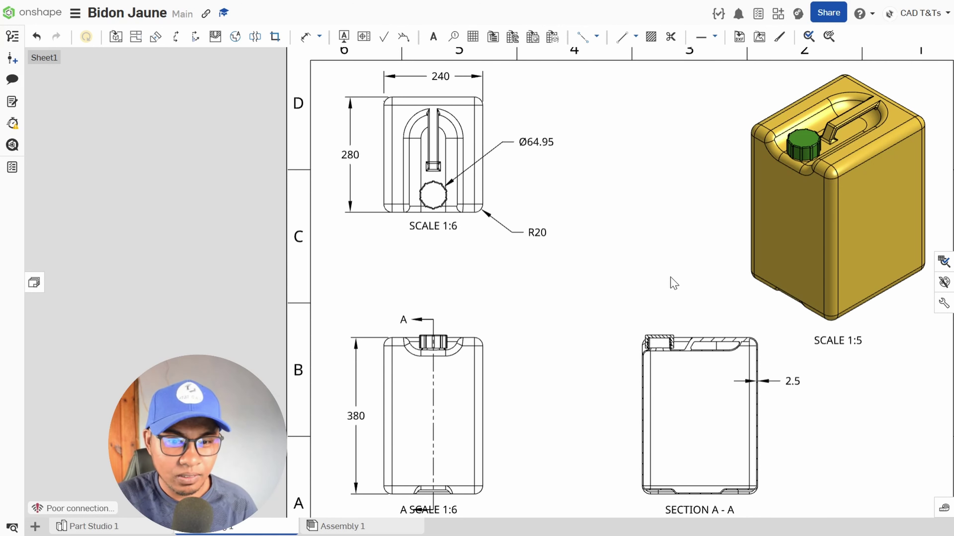
scroll(534, 299, "down", 2)
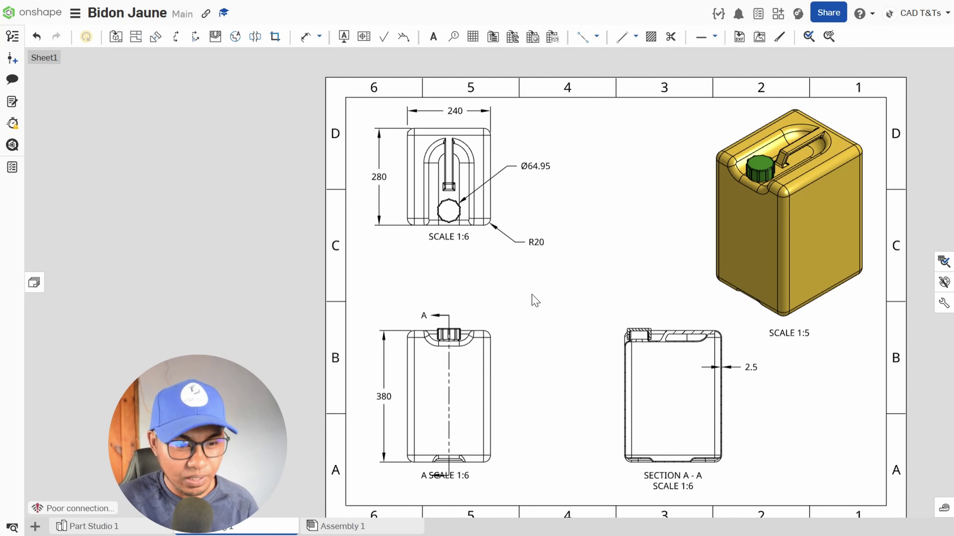
middle_click_drag(541, 305, 500, 286)
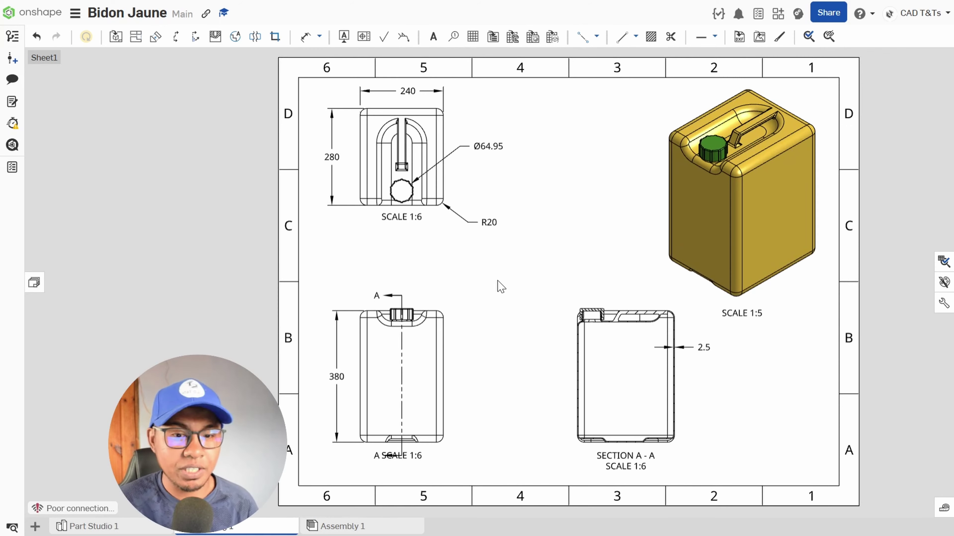